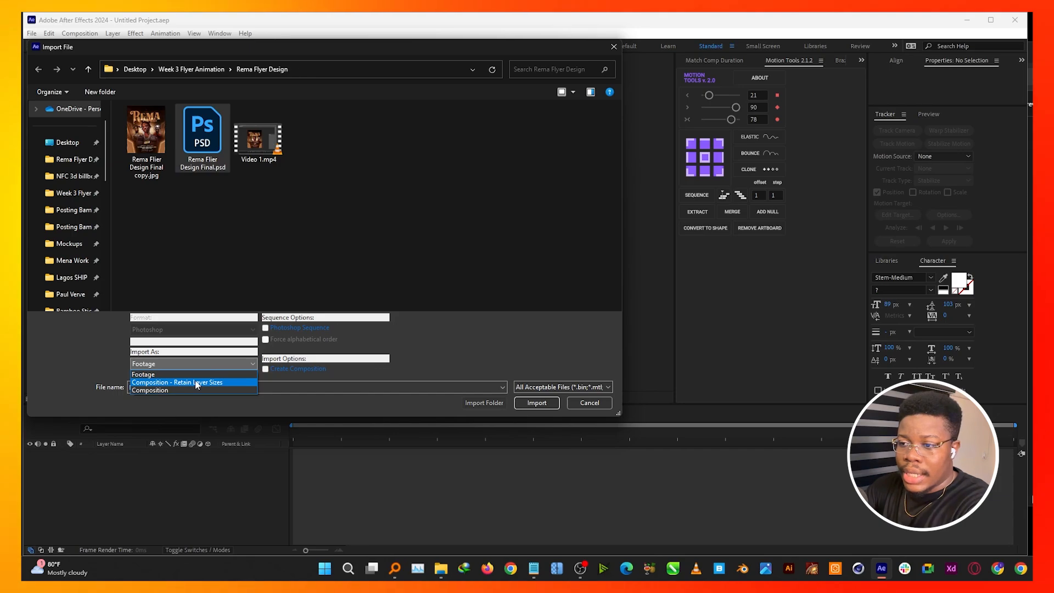
Import Rema Flier Design Final.psd as Composition - Retain Layer Sizes with editable layer styles, and open the resulting composition
{"action": "left_click", "coordinate": [196, 382]}
{"action": "left_click", "coordinate": [542, 406]}
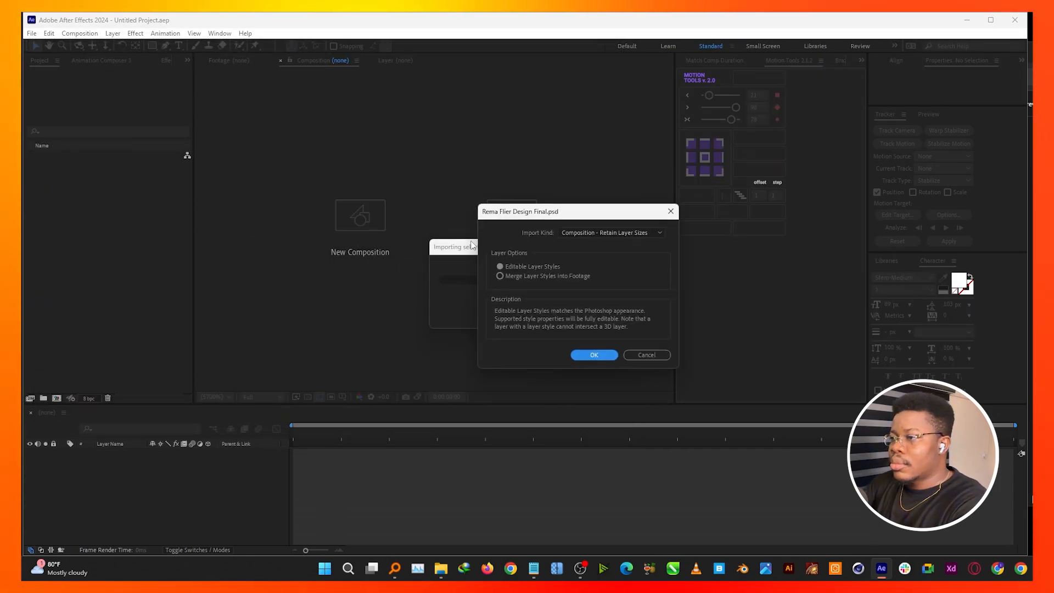
{"action": "left_click", "coordinate": [590, 356]}
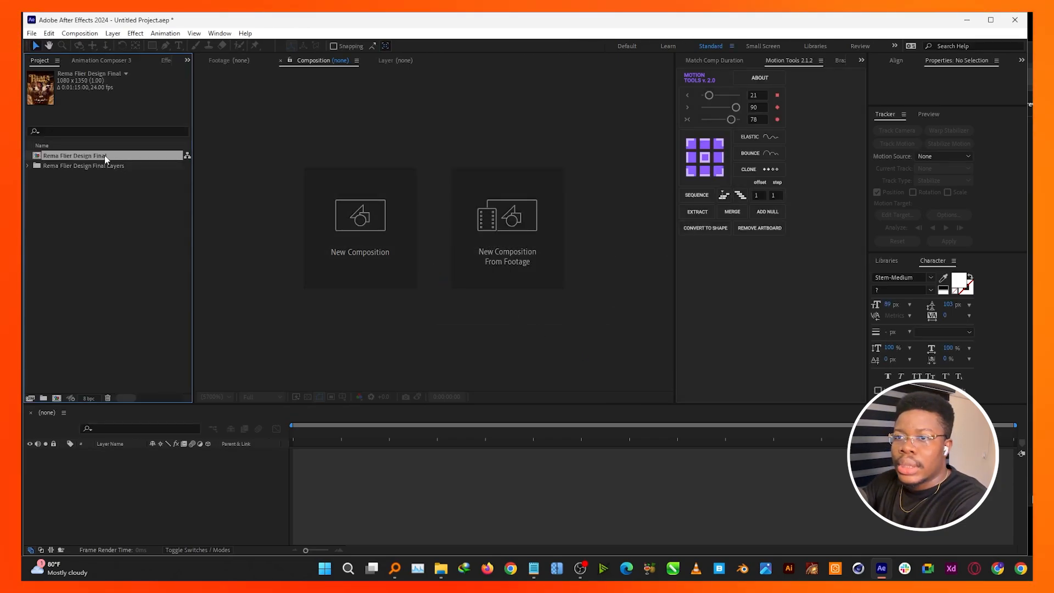
{"action": "double_click", "coordinate": [106, 157]}
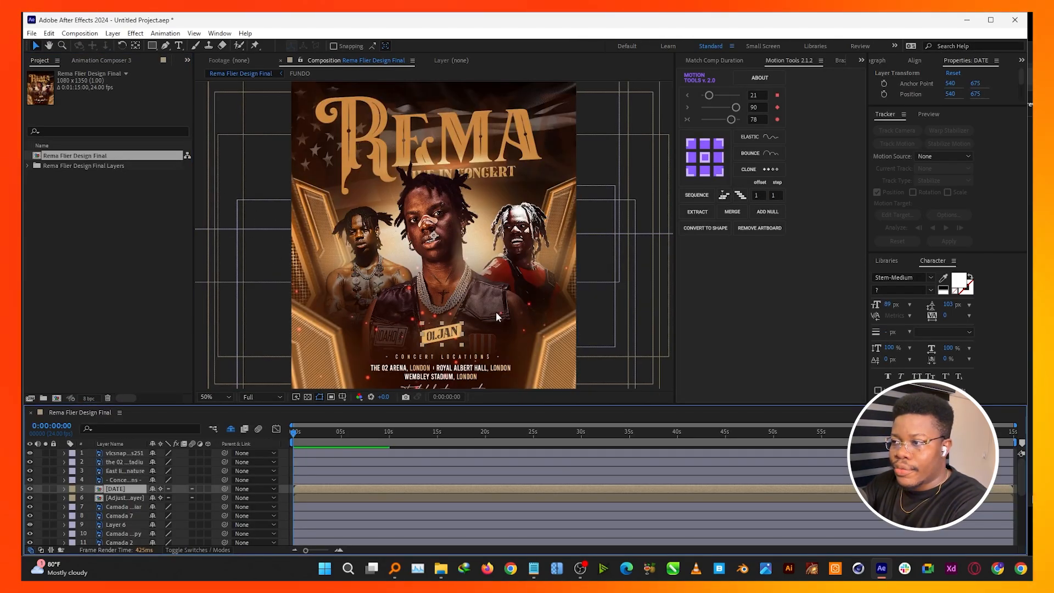
Add a new adjustment layer above all the layers of the flyer composition
{"action": "left_click", "coordinate": [281, 466]}
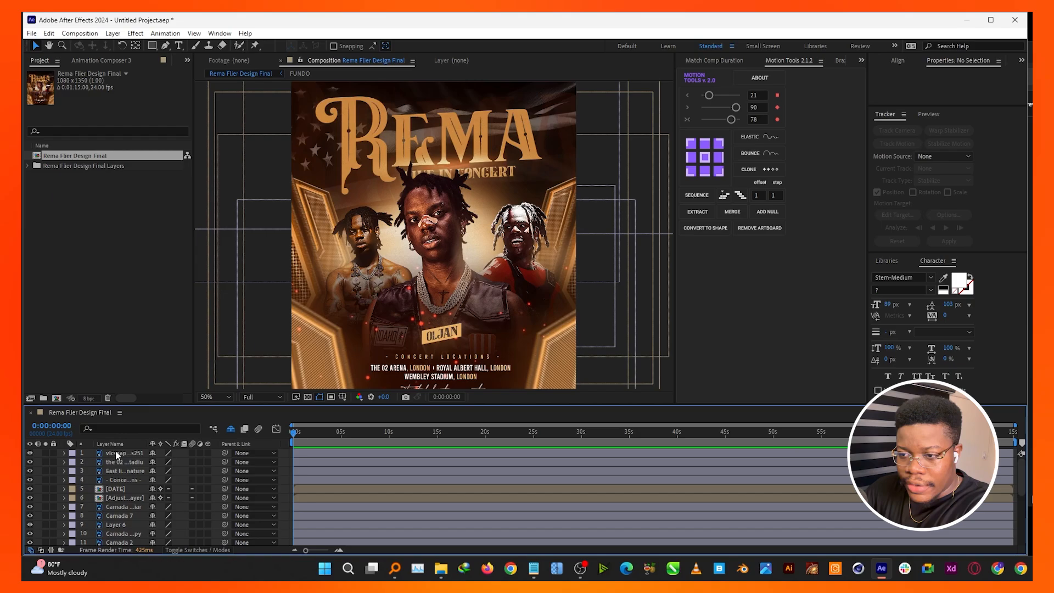
{"action": "left_click", "coordinate": [83, 453]}
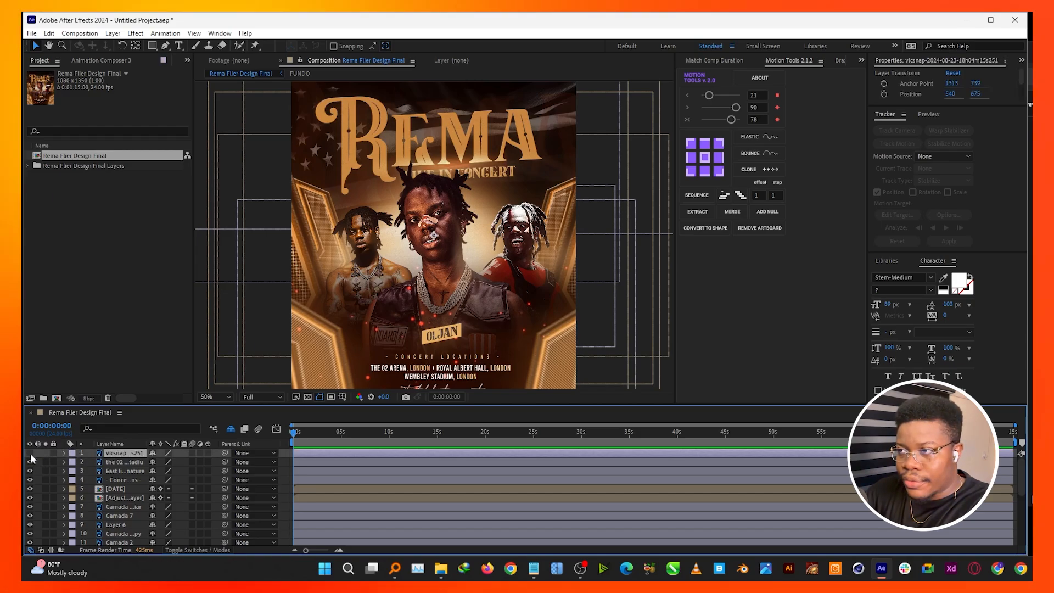
{"action": "right_click", "coordinate": [280, 460]}
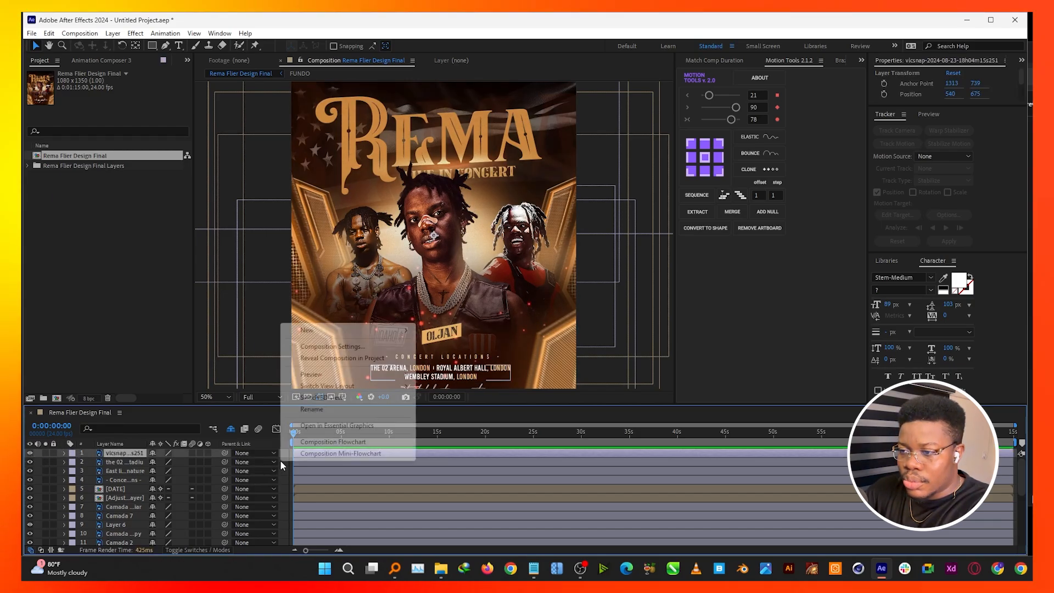
{"action": "mouse_move", "coordinate": [355, 335]}
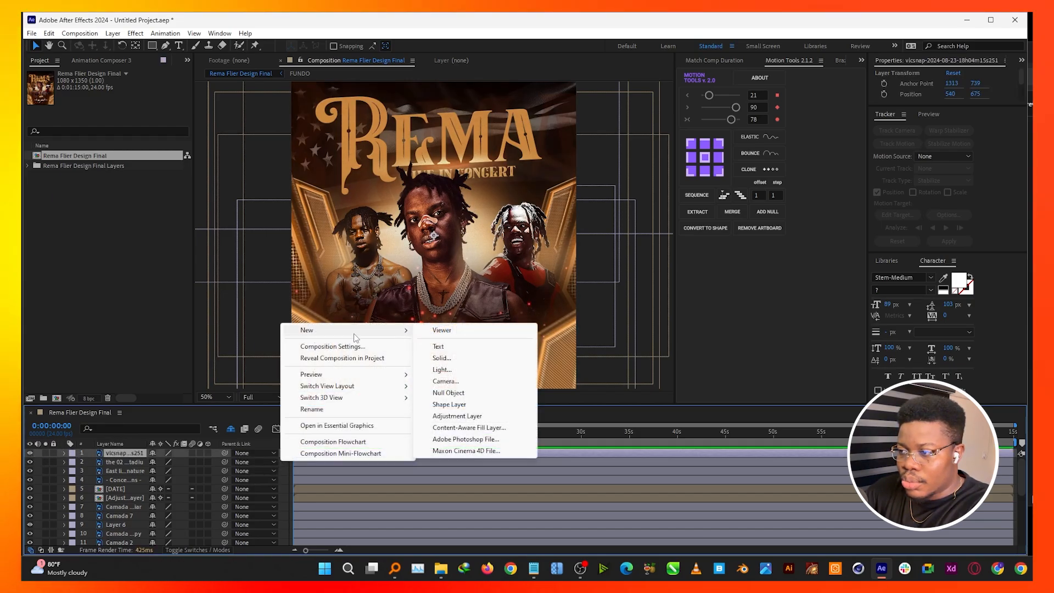
{"action": "left_click", "coordinate": [455, 417]}
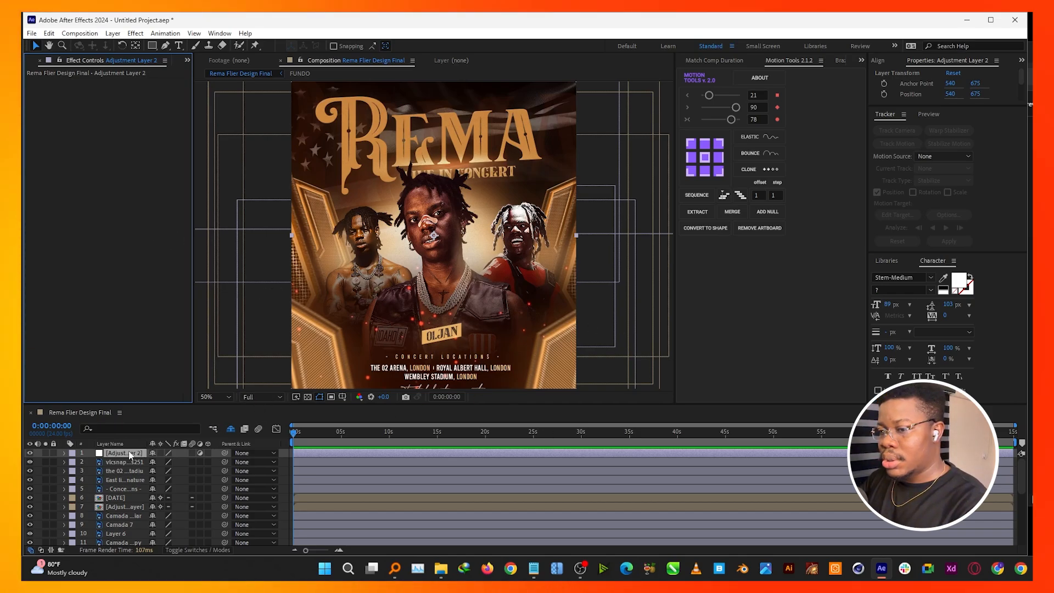
Apply the Photo Filter effect to the new adjustment layer and set its filter to Red
{"action": "key", "text": "ctrl+space"}
{"action": "type", "text": "p"}
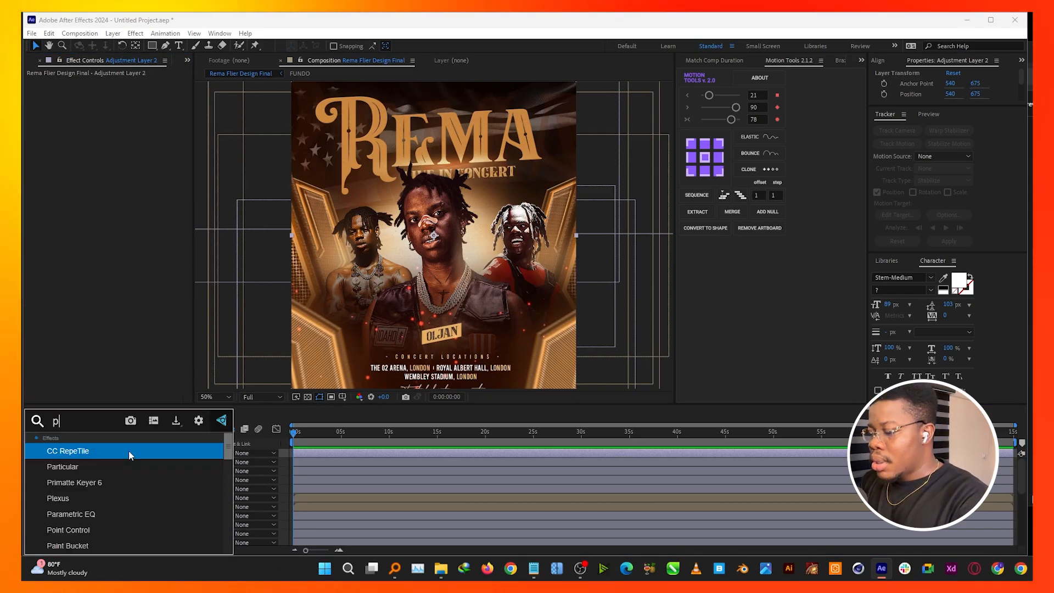
{"action": "type", "text": "hoto"}
{"action": "key", "text": "Return"}
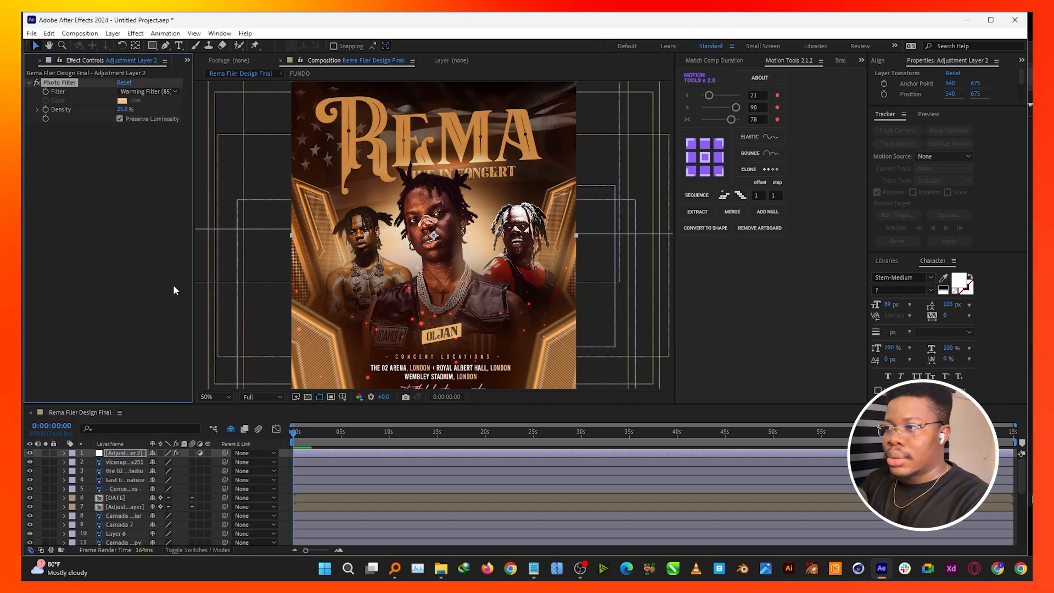
{"action": "left_click", "coordinate": [147, 92]}
{"action": "left_click", "coordinate": [156, 168]}
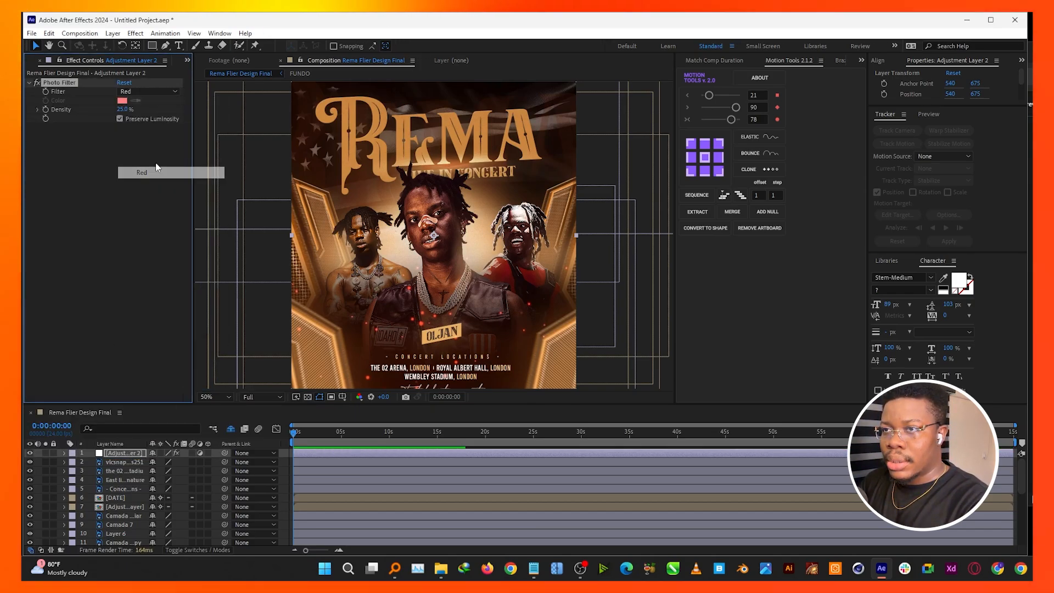
Add Selective Color to the adjustment layer, setting Cyan to -42% and Black to 13% for the reds
{"action": "left_click", "coordinate": [138, 452]}
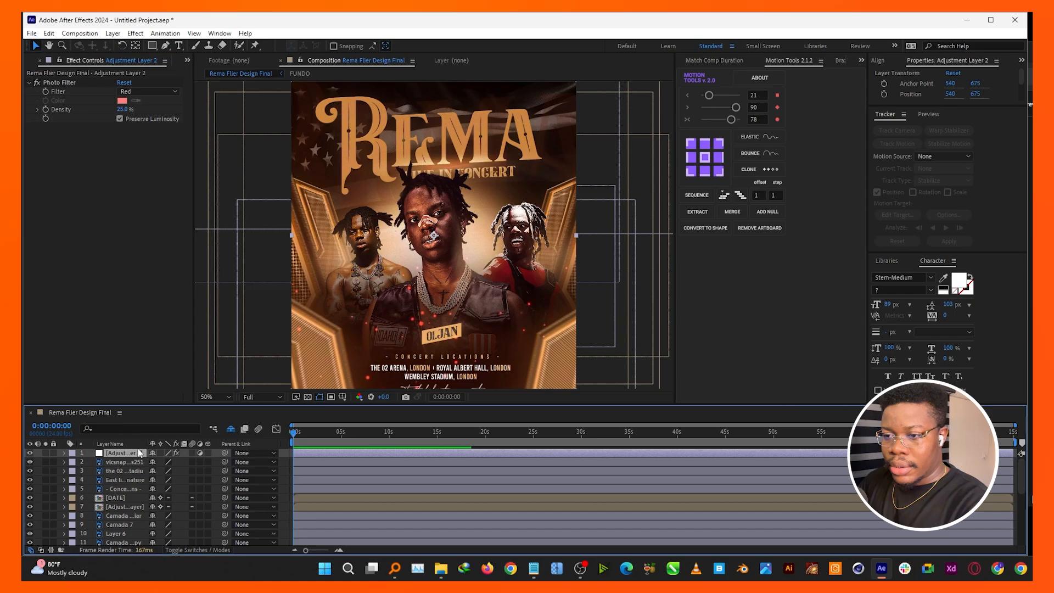
{"action": "key", "text": "ctrl+space"}
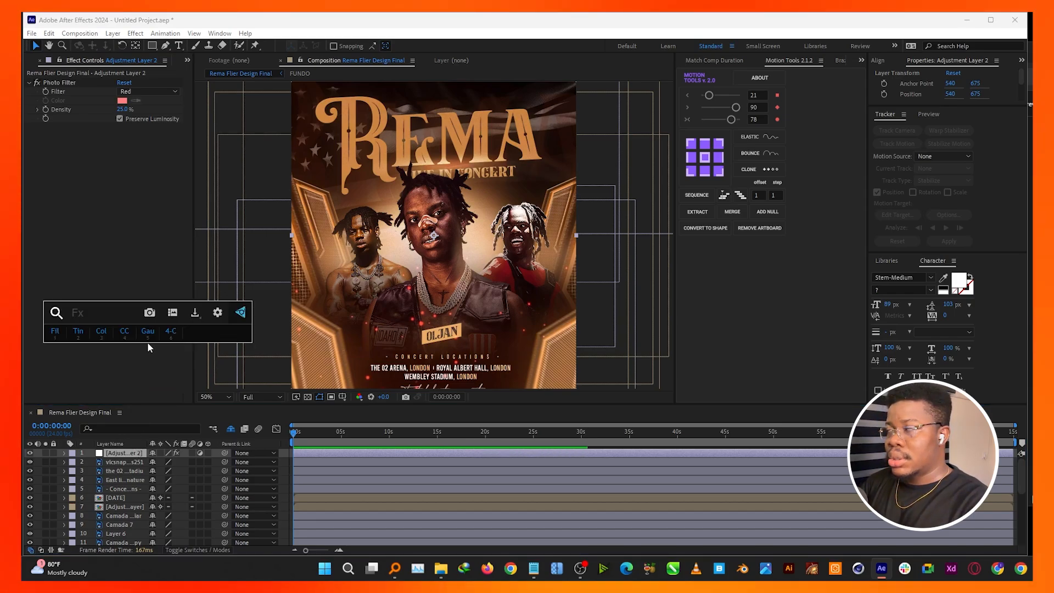
{"action": "type", "text": "sel"}
{"action": "key", "text": "Return"}
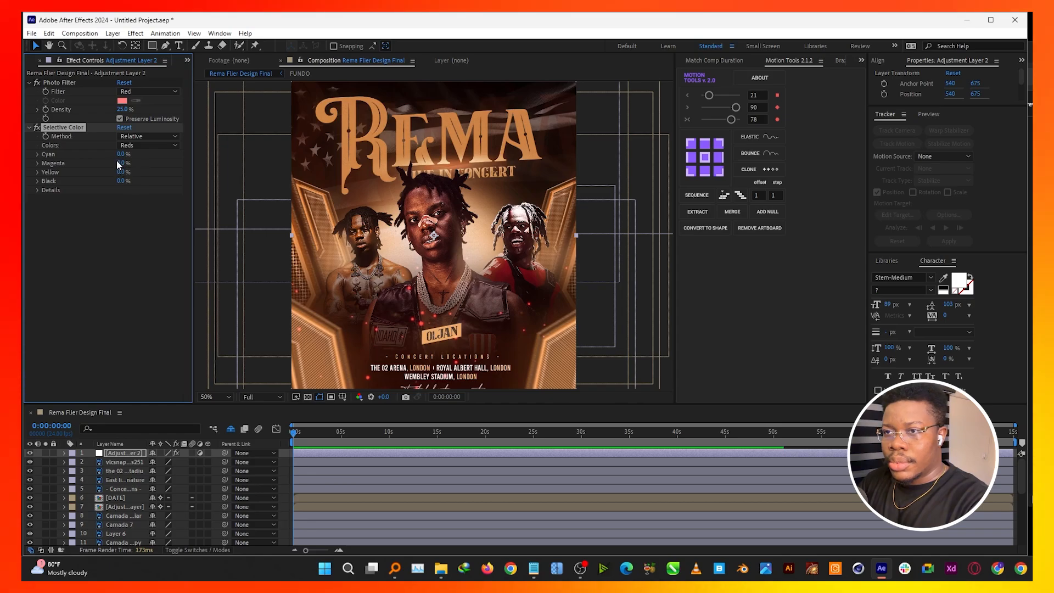
{"action": "left_click_drag", "start_coordinate": [120, 155], "coordinate": [97, 151]}
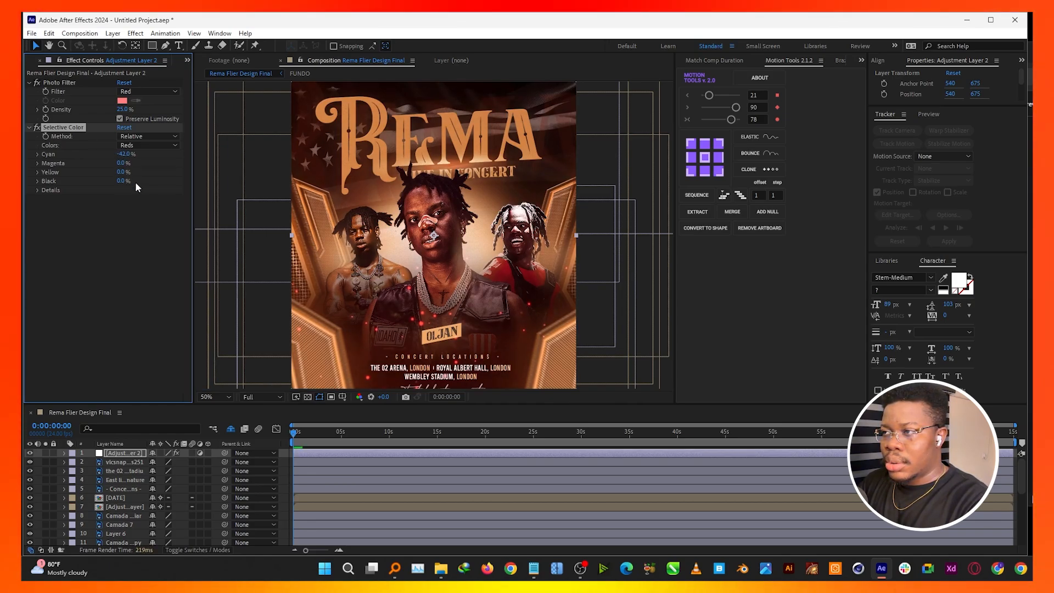
{"action": "left_click_drag", "start_coordinate": [126, 180], "coordinate": [127, 181]}
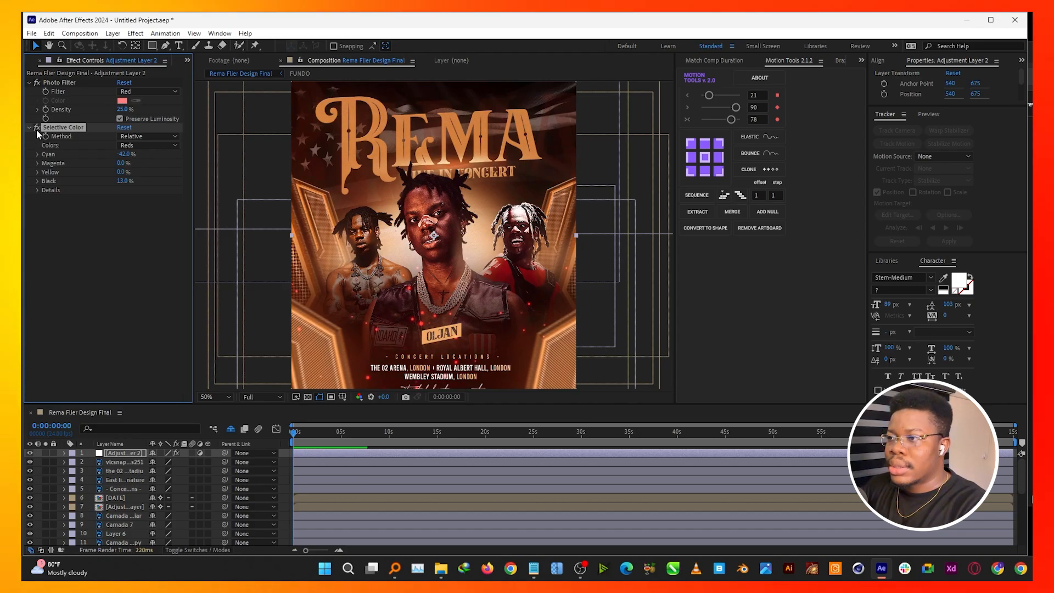
{"action": "left_click", "coordinate": [174, 337]}
{"action": "left_click", "coordinate": [282, 466]}
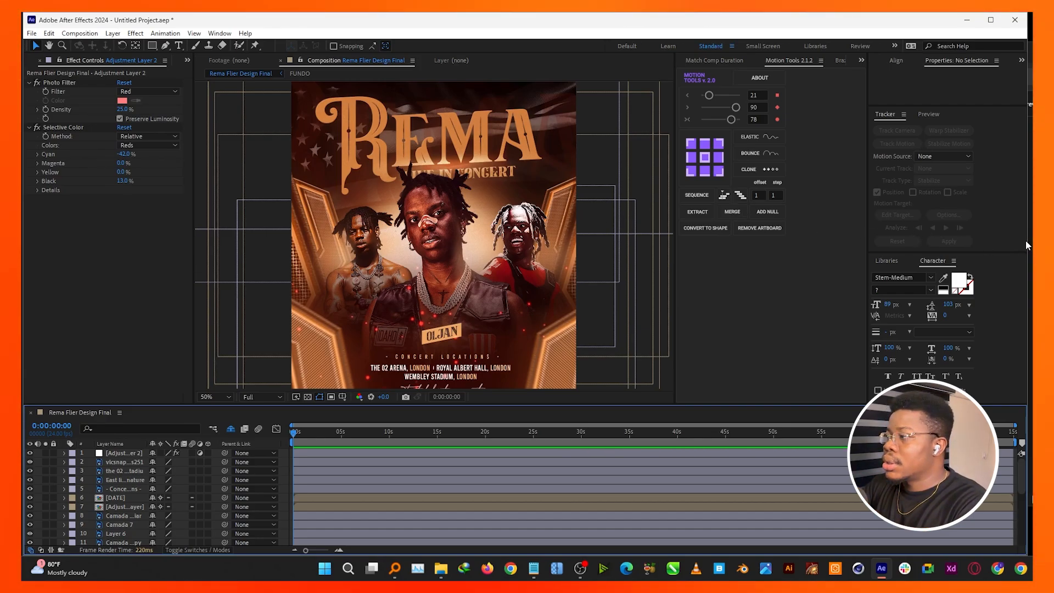
{"action": "left_click_drag", "start_coordinate": [1027, 241], "coordinate": [1032, 246]}
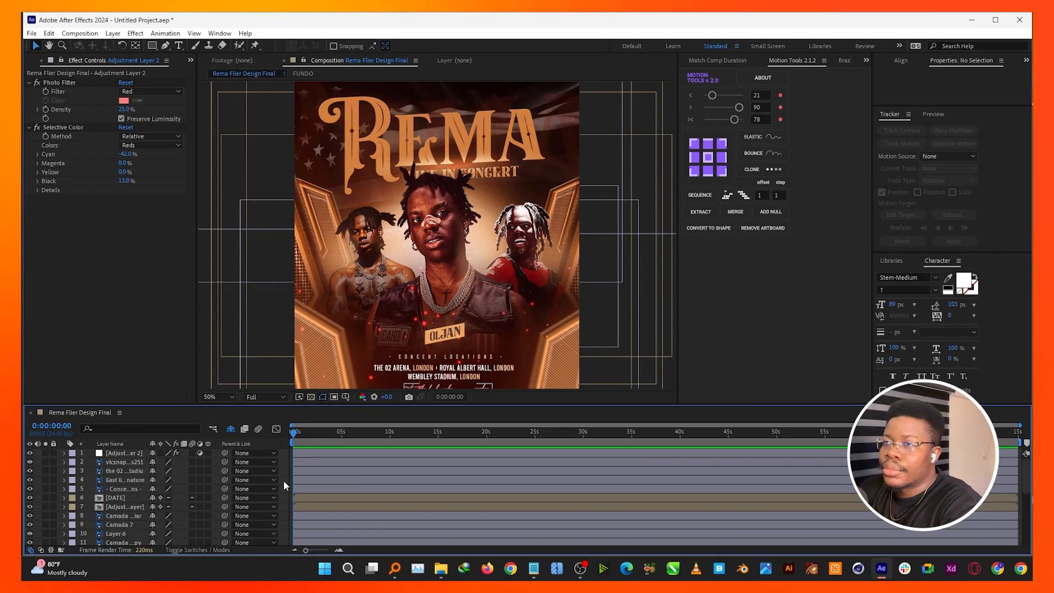
Save the project as Rema Flyer in the Rema Flyer Design folder
{"action": "left_click", "coordinate": [31, 34]}
{"action": "mouse_move", "coordinate": [74, 148]}
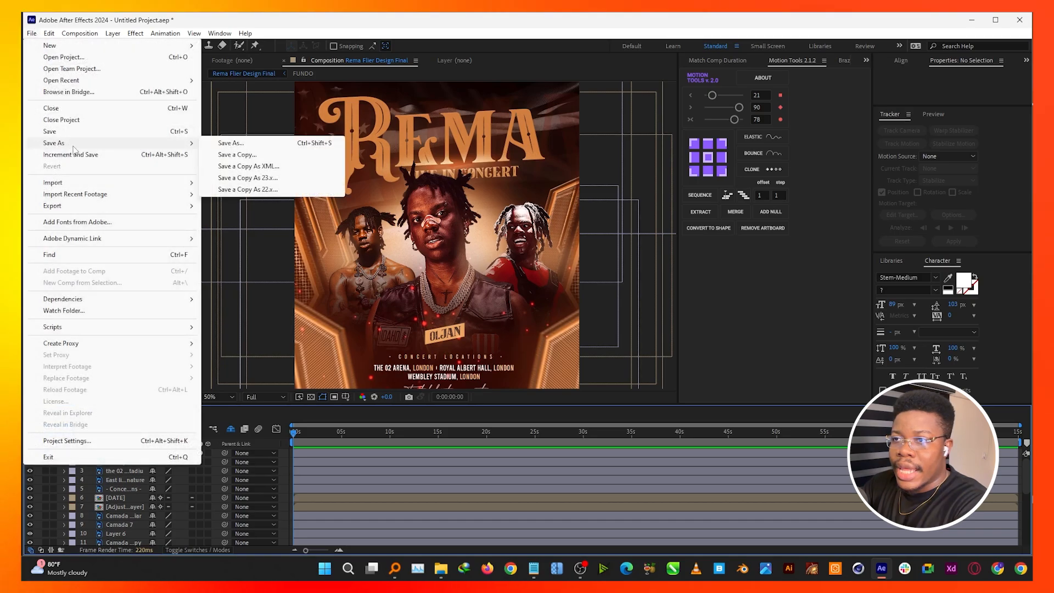
{"action": "left_click", "coordinate": [248, 144]}
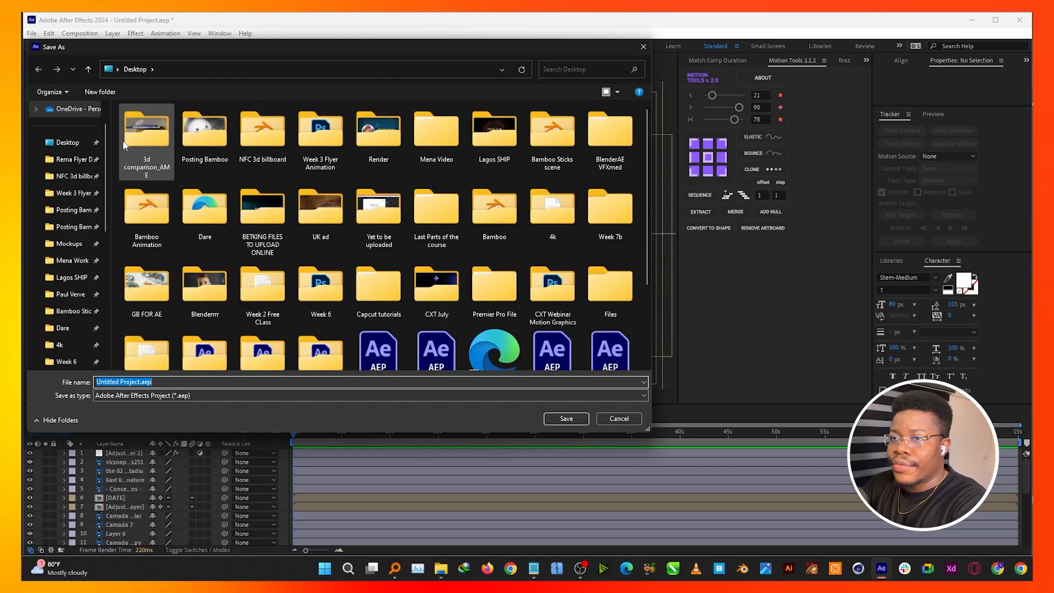
{"action": "left_click", "coordinate": [71, 159]}
{"action": "left_click", "coordinate": [137, 381]}
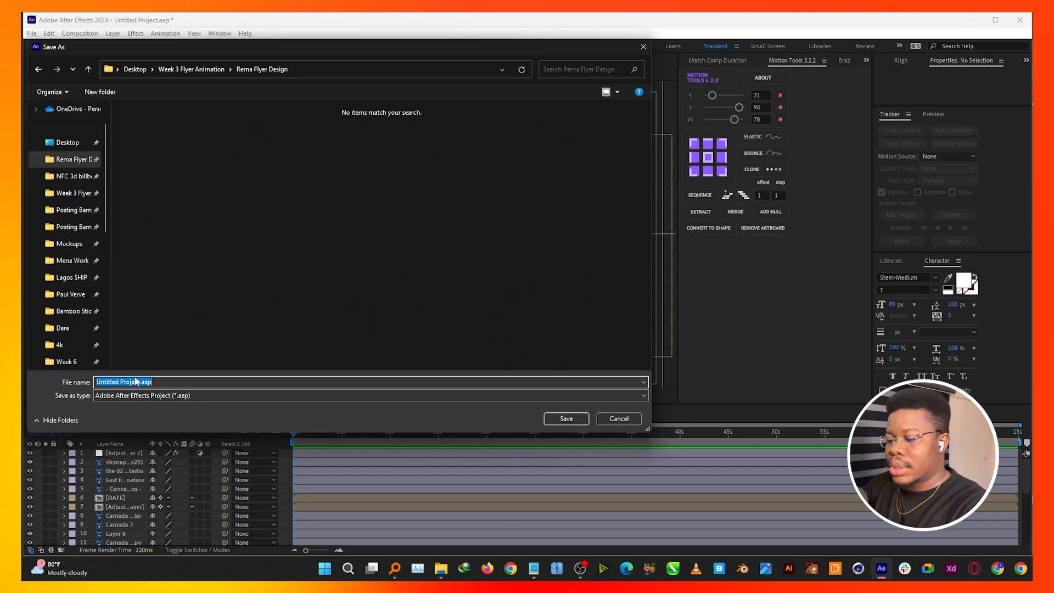
{"action": "type", "text": "Rema FL"}
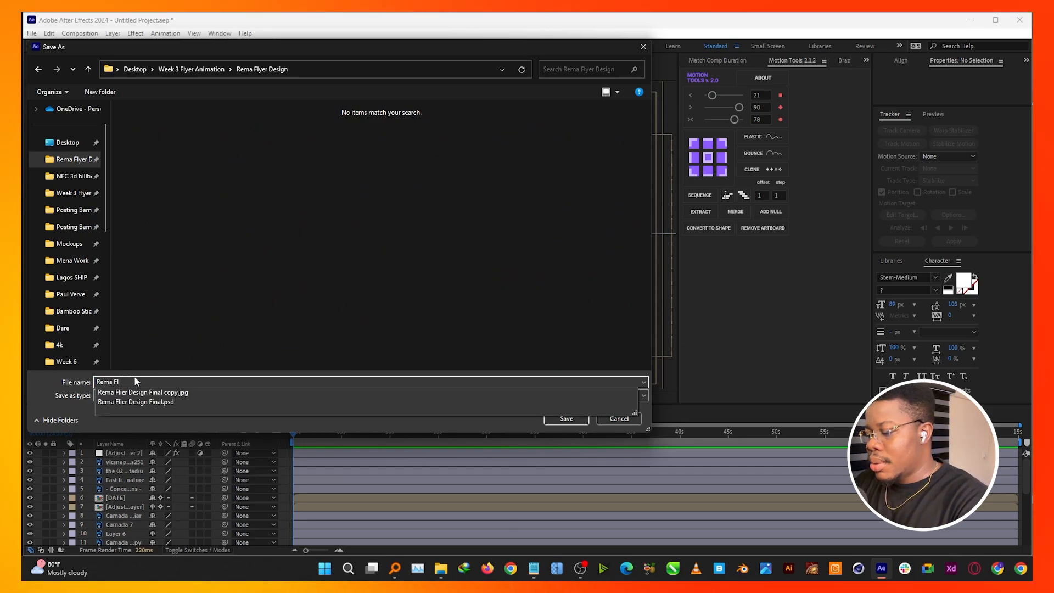
{"action": "key", "text": "Return"}
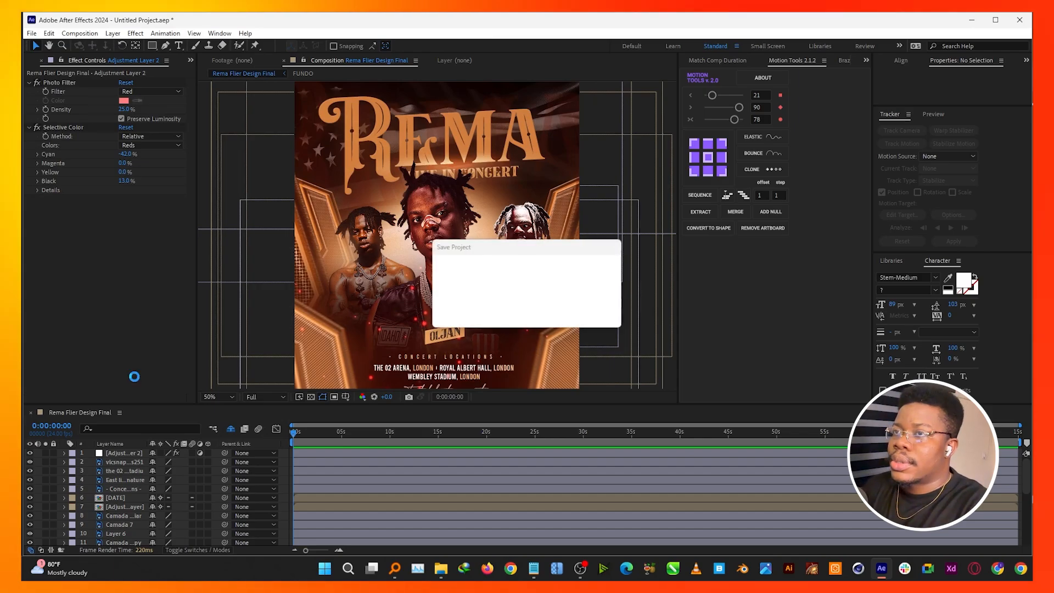
{"action": "left_click", "coordinate": [285, 463]}
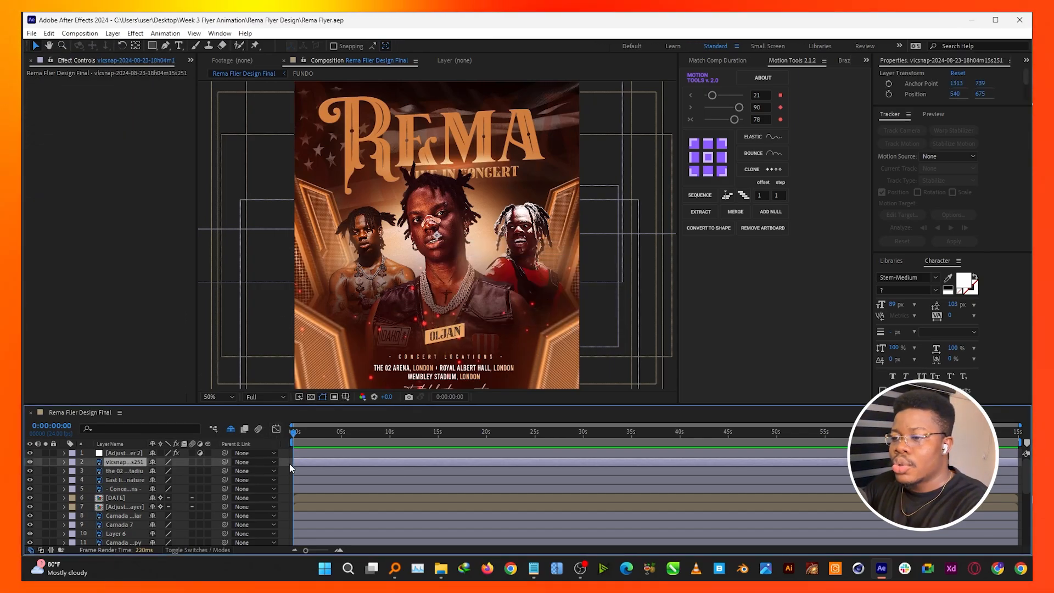
{"action": "left_click", "coordinate": [288, 462]}
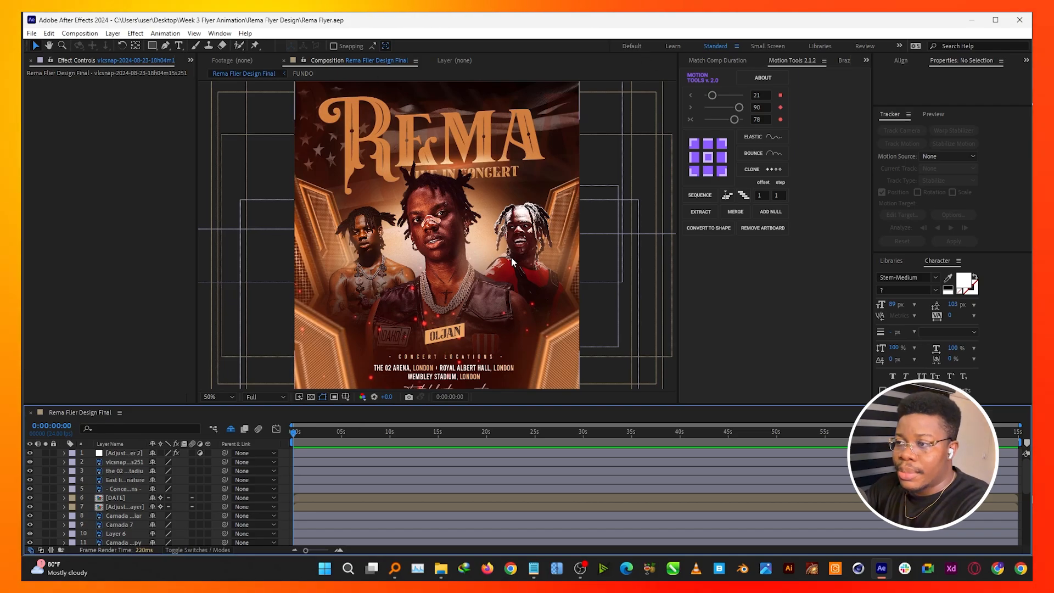
{"action": "left_click", "coordinate": [119, 412]}
{"action": "left_click", "coordinate": [183, 228]}
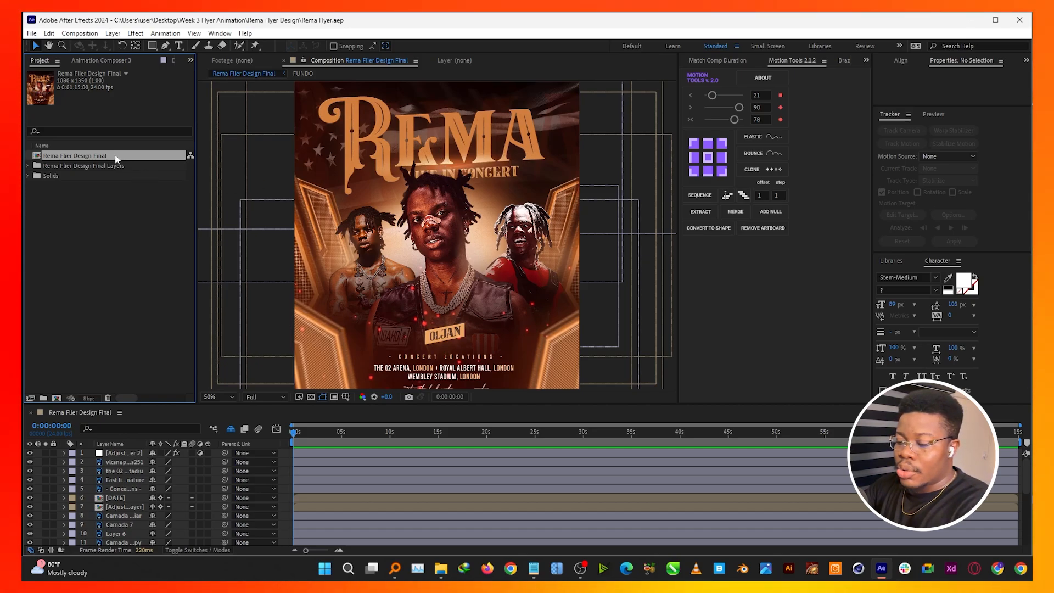
Duplicate the Rema Flier Design Final composition and rename the copy Rema Flier Design Backup
{"action": "key", "text": "ctrl+d"}
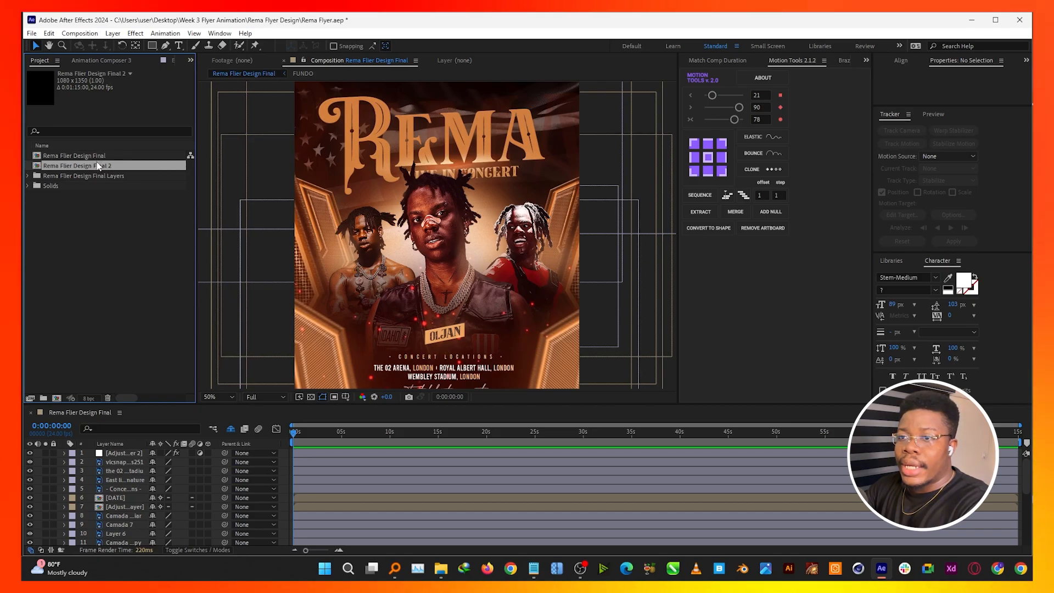
{"action": "right_click", "coordinate": [100, 167]}
{"action": "left_click", "coordinate": [128, 334]}
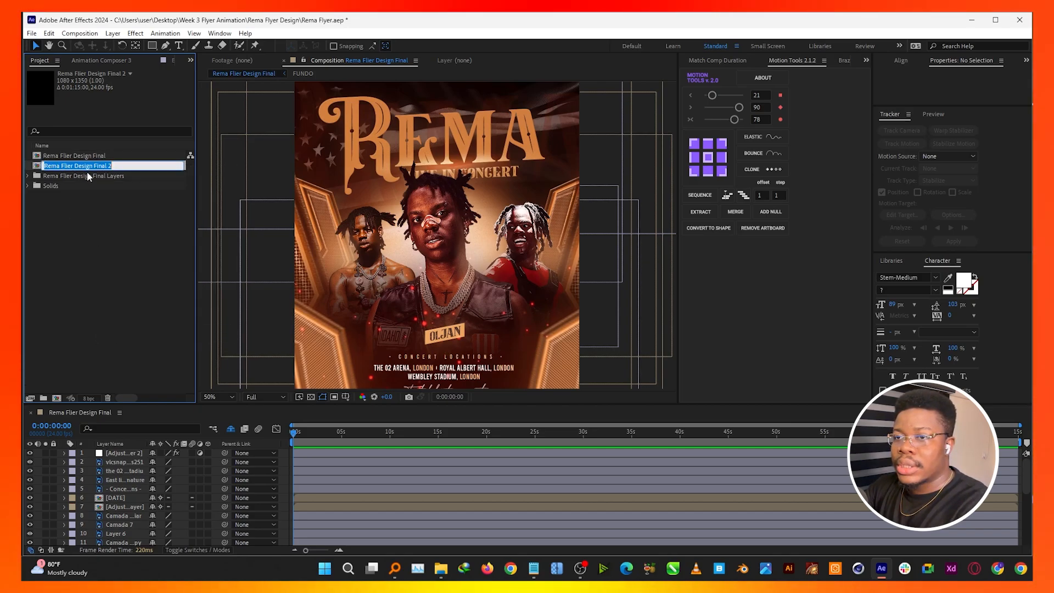
{"action": "type", "text": "Rema Flier Design "}
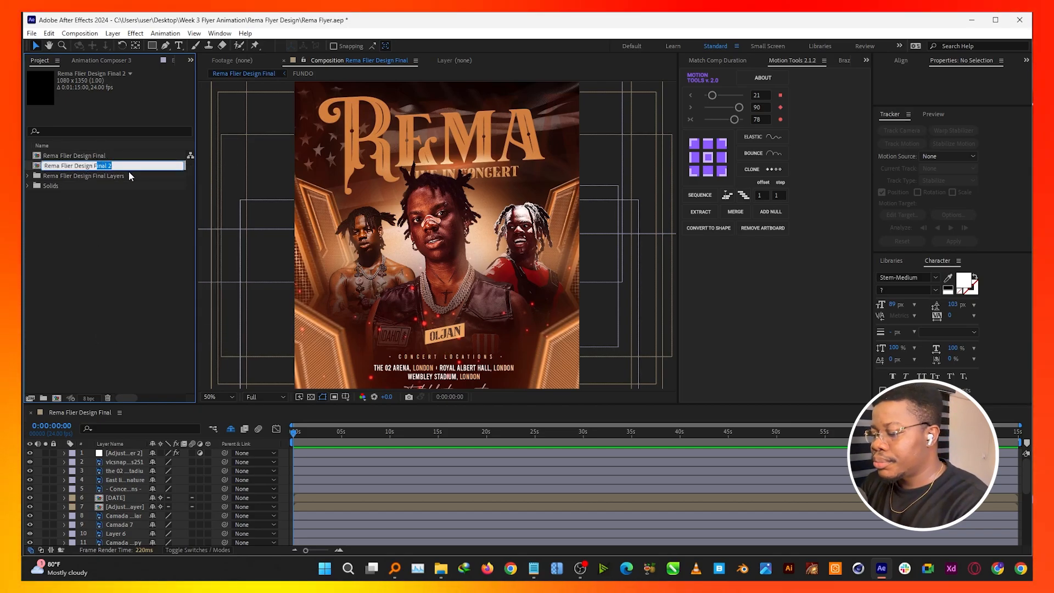
{"action": "type", "text": "Backup"}
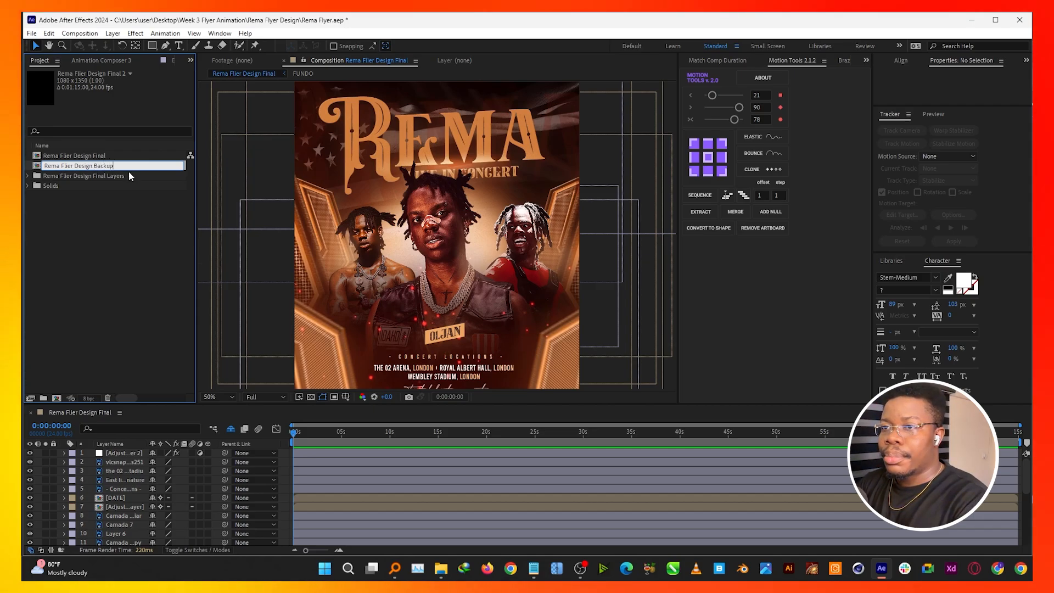
{"action": "key", "text": "Return"}
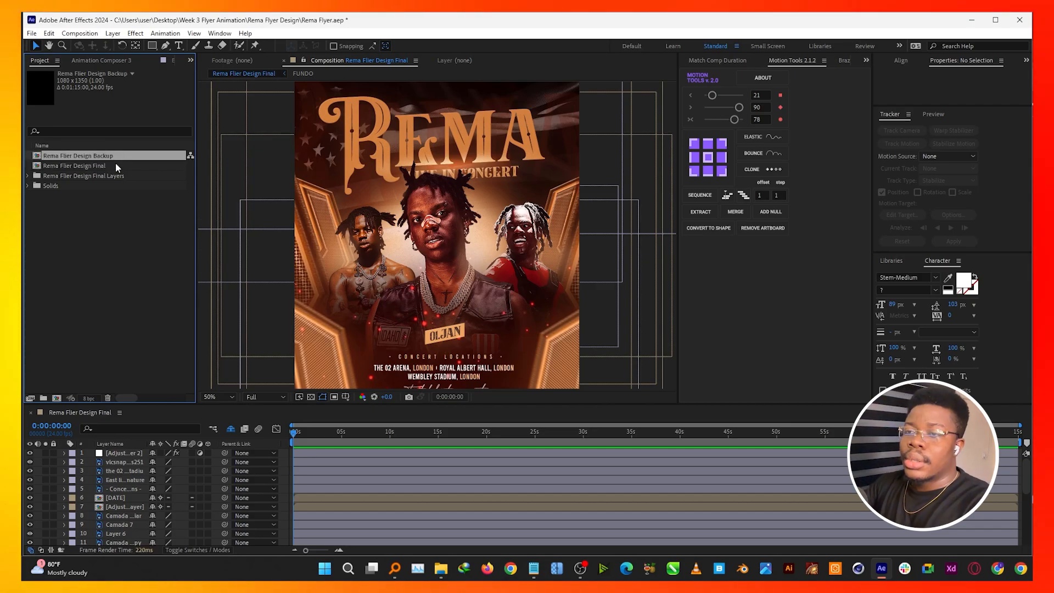
Return to the original Rema Flier Design Final composition, select its adjustment layer and look through the layer stack
{"action": "left_click", "coordinate": [116, 166]}
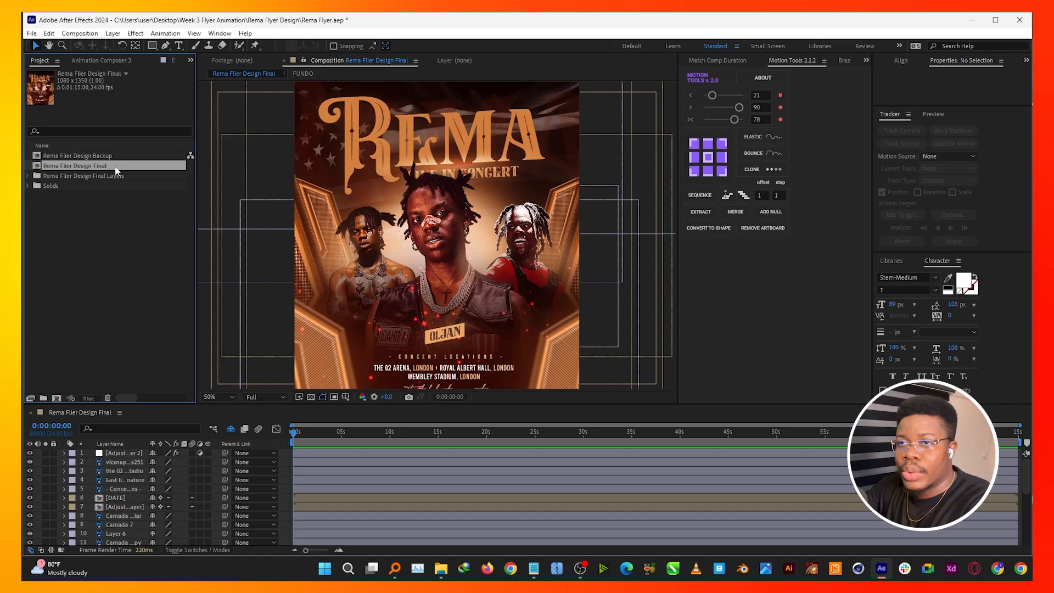
{"action": "double_click", "coordinate": [117, 166]}
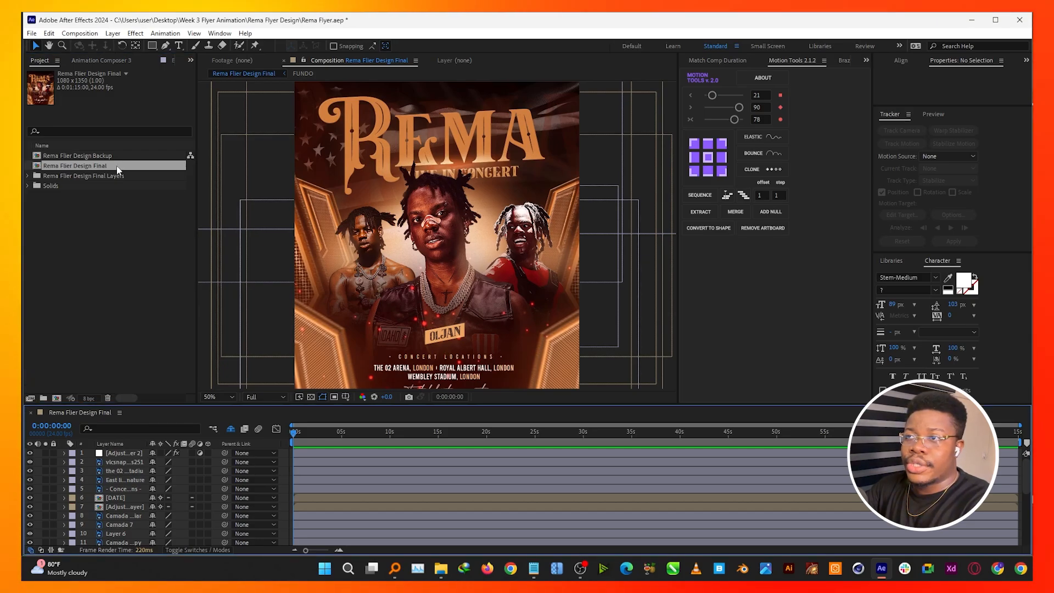
{"action": "left_click", "coordinate": [119, 455]}
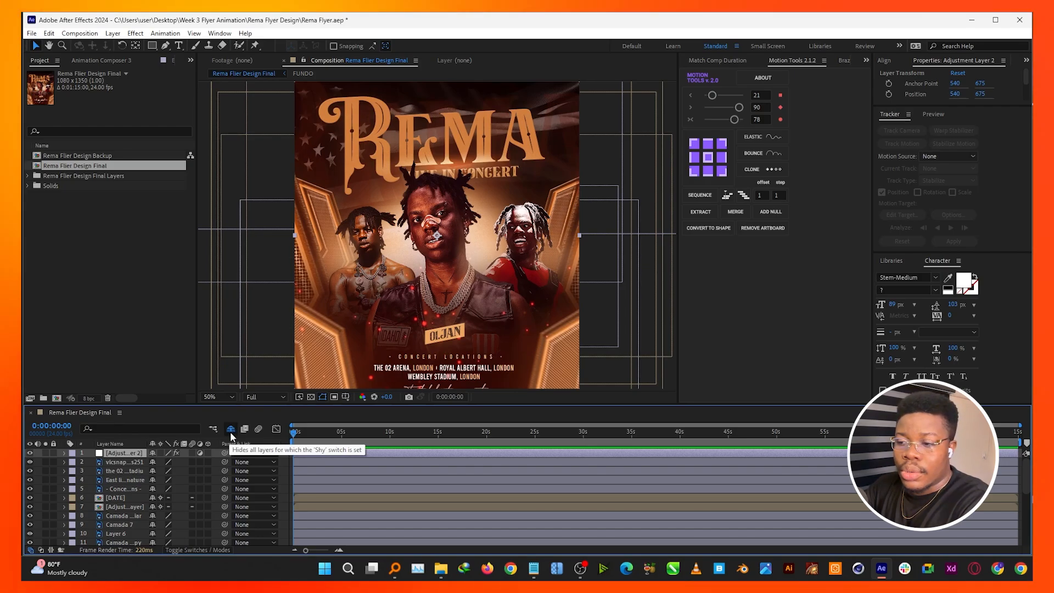
{"action": "scroll", "coordinate": [143, 475], "scroll_direction": "down", "scroll_amount": 5}
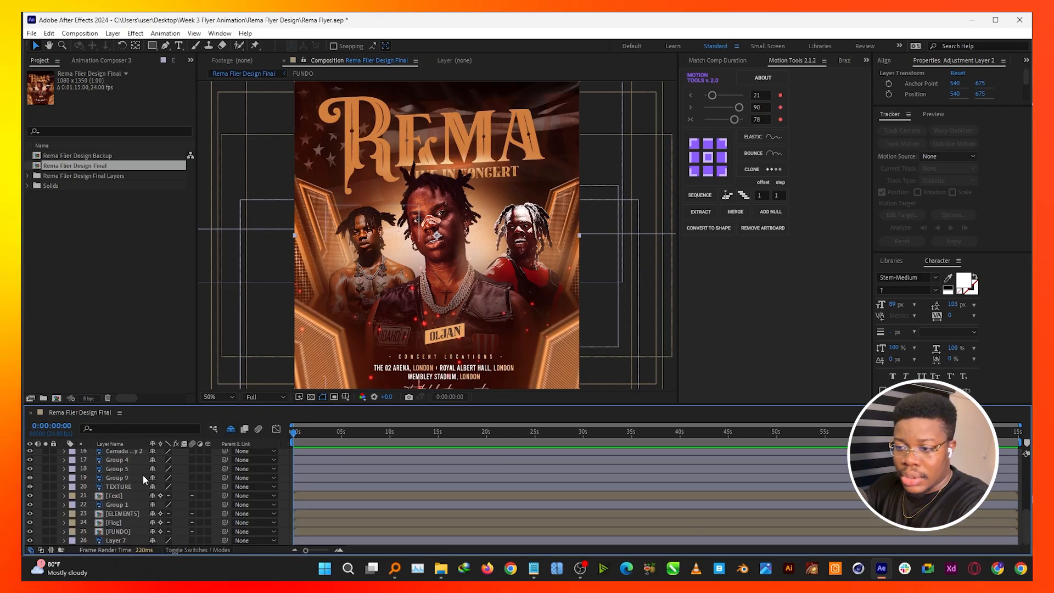
Enlarge the timeline area, mark the top adjustment layer as shy and hide shy layers in the composition
{"action": "scroll", "coordinate": [143, 475], "scroll_direction": "up", "scroll_amount": 5}
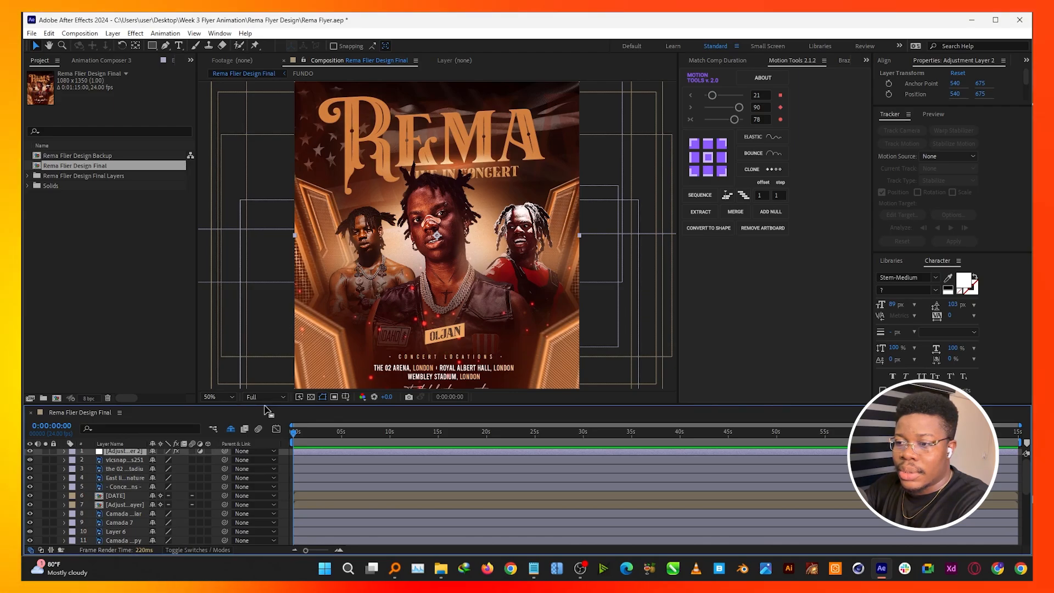
{"action": "left_click_drag", "start_coordinate": [264, 407], "coordinate": [265, 371]}
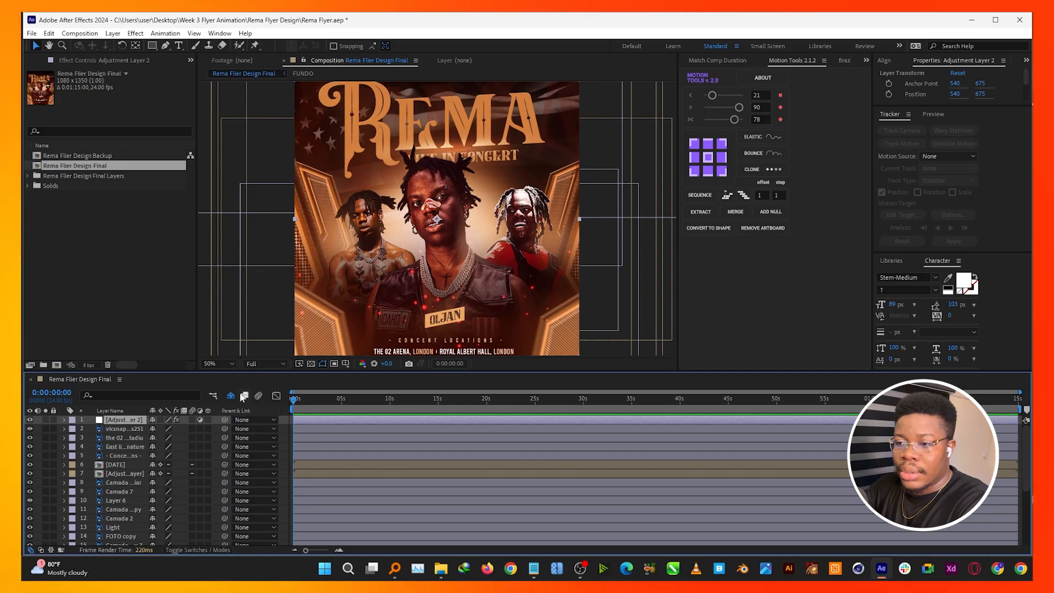
{"action": "left_click", "coordinate": [153, 420]}
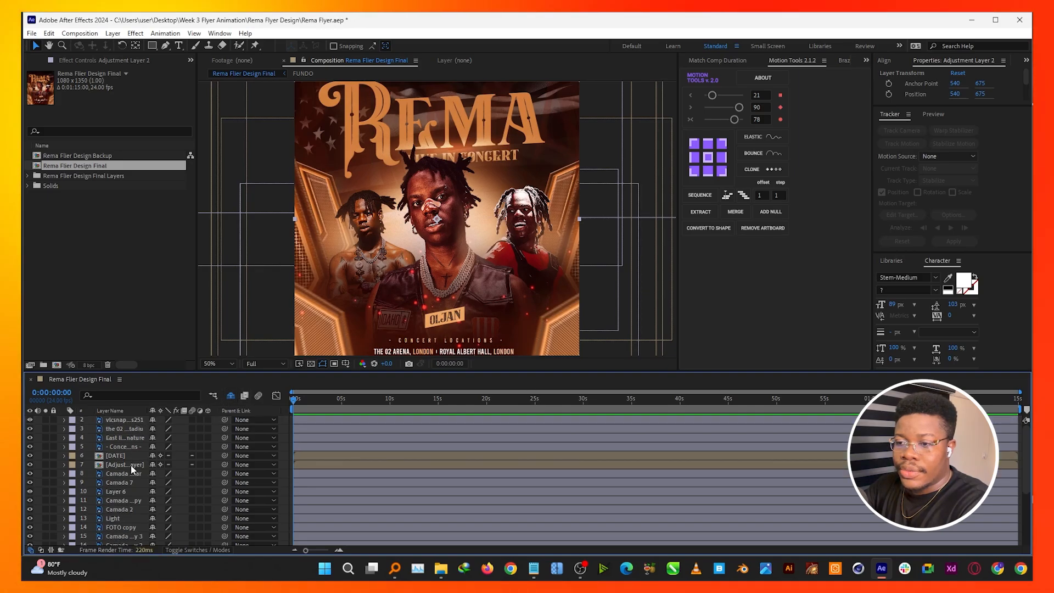
{"action": "left_click", "coordinate": [231, 398]}
{"action": "left_click", "coordinate": [231, 397]}
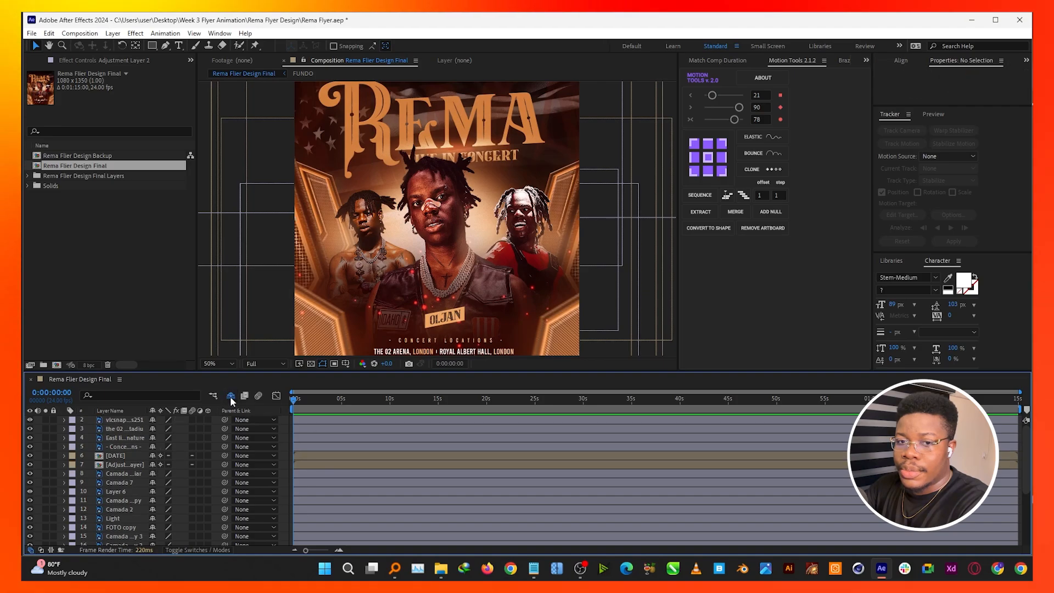
{"action": "left_click", "coordinate": [231, 397]}
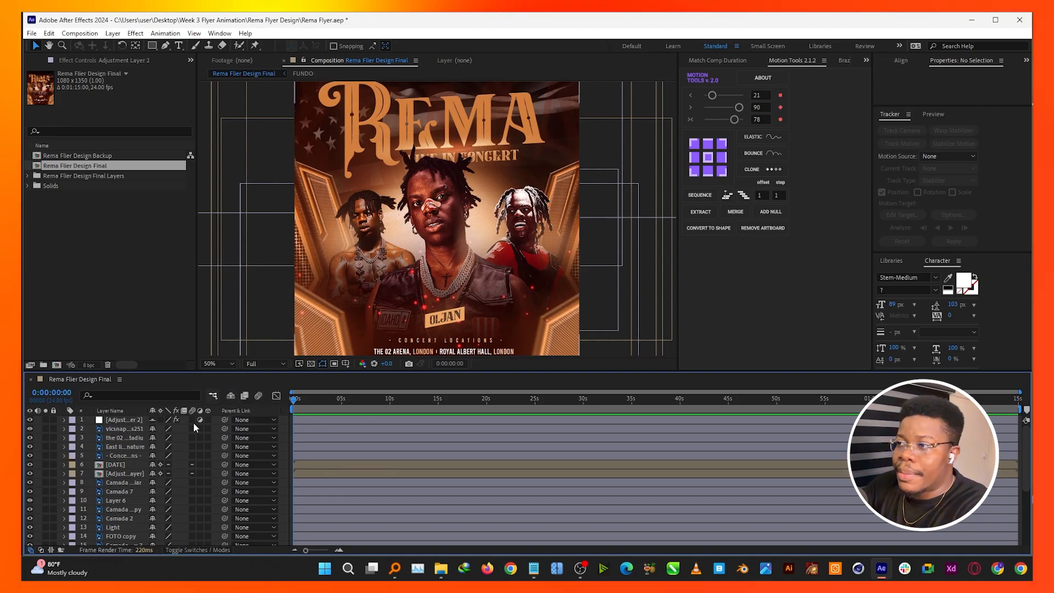
{"action": "left_click", "coordinate": [230, 397]}
Identify the vlcsnap layer by toggling its visibility, and check the concert venue text layer below it
{"action": "left_click", "coordinate": [127, 421]}
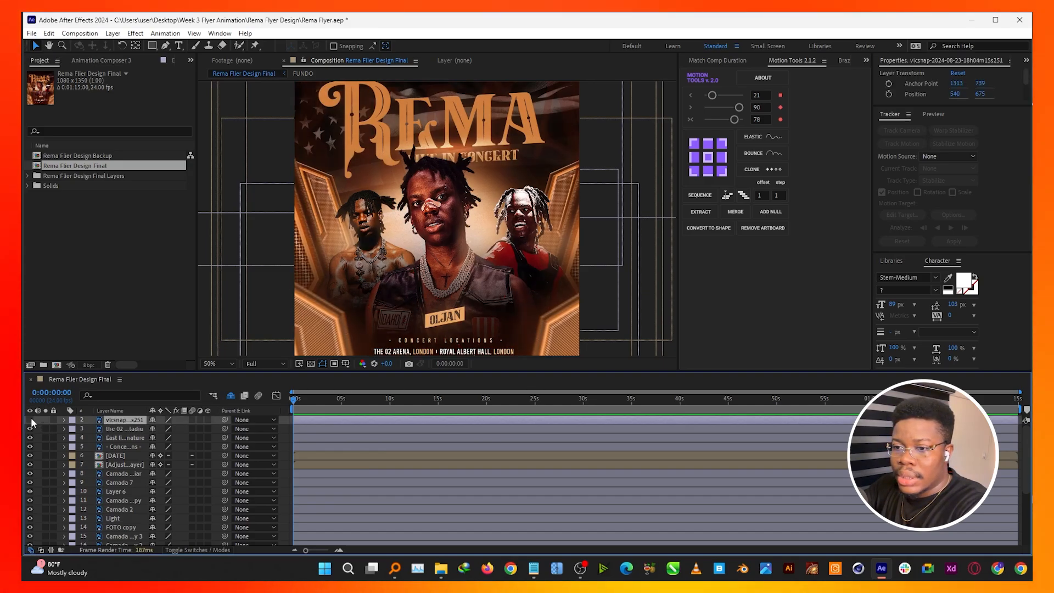
{"action": "left_click", "coordinate": [31, 419]}
{"action": "right_click", "coordinate": [116, 421]}
{"action": "left_click", "coordinate": [112, 420]}
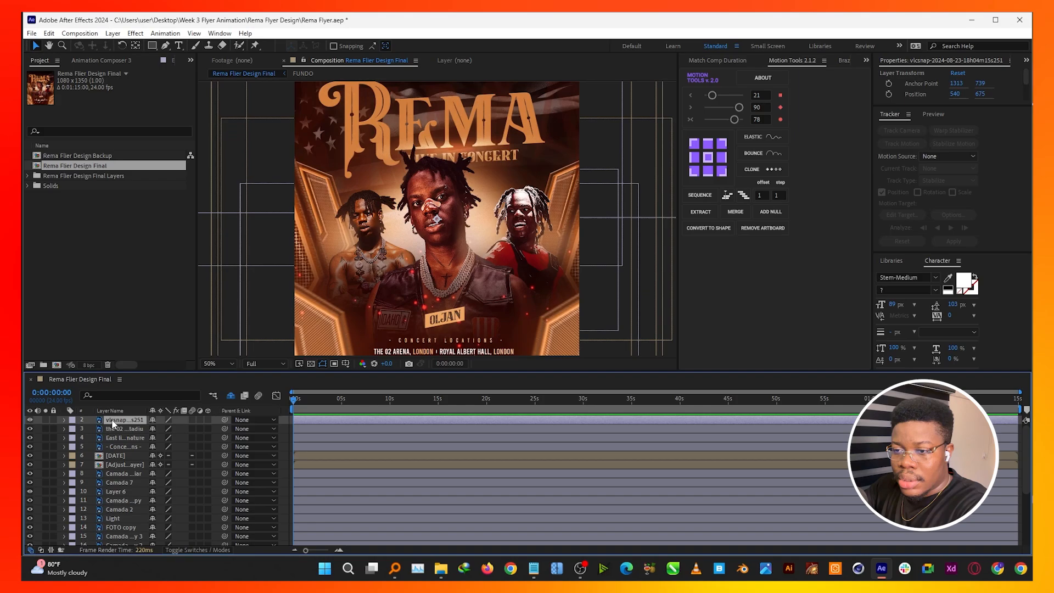
{"action": "left_click", "coordinate": [114, 429]}
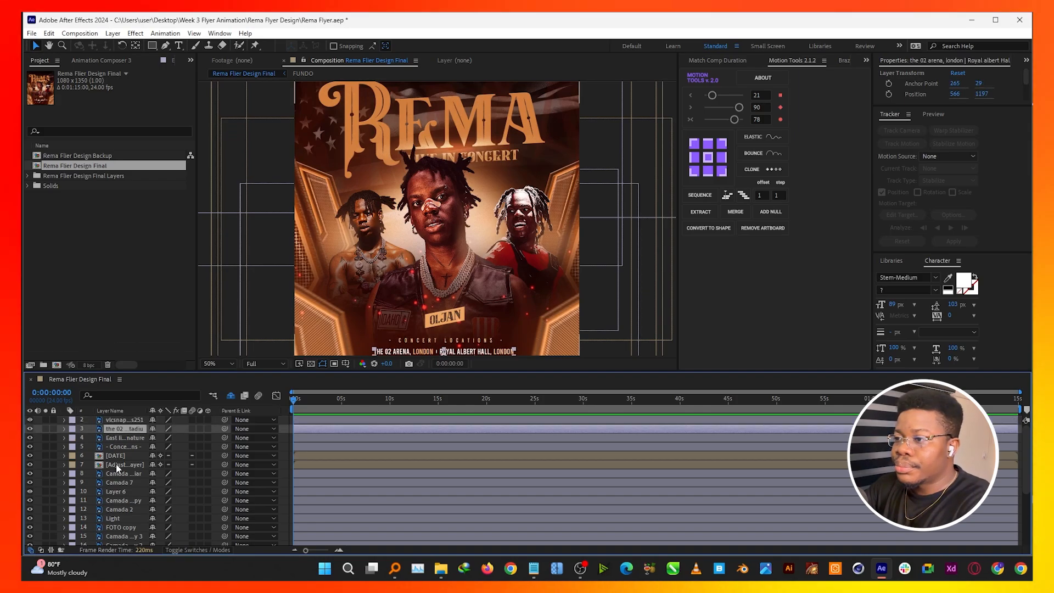
{"action": "scroll", "coordinate": [122, 498], "scroll_direction": "down", "scroll_amount": 4}
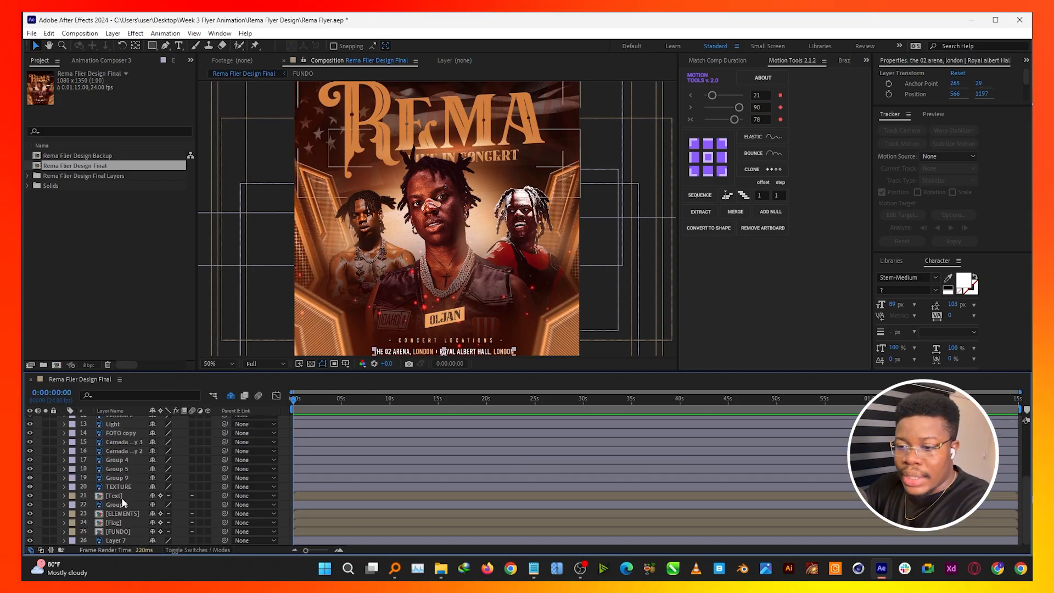
Mark Layer 7 and the FUNDO layer at the end of the stack as shy so they are hidden from the timeline
{"action": "left_click", "coordinate": [118, 540]}
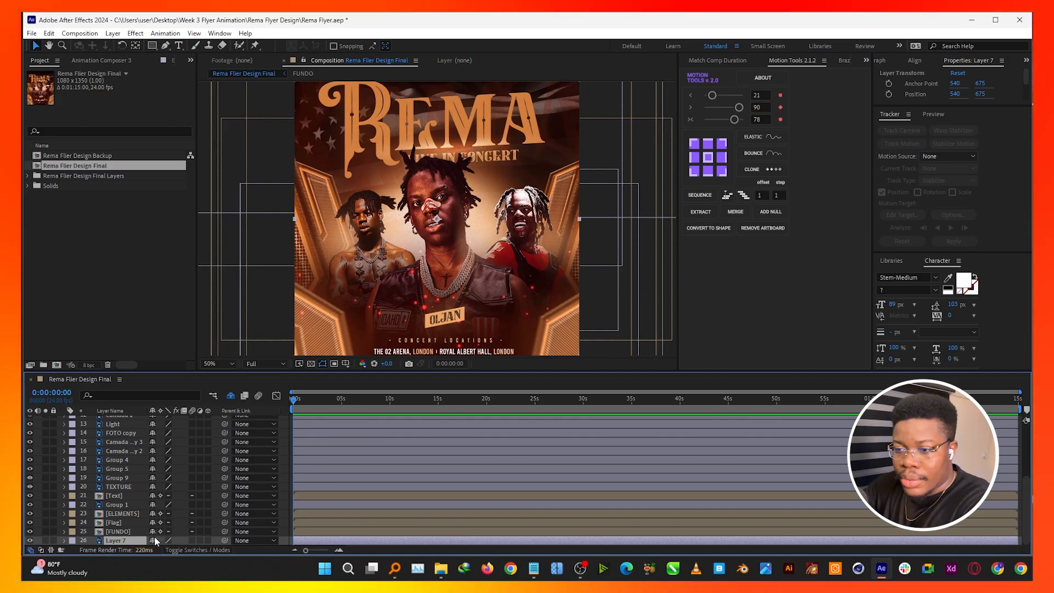
{"action": "key", "text": "Delete"}
{"action": "left_click", "coordinate": [129, 533]}
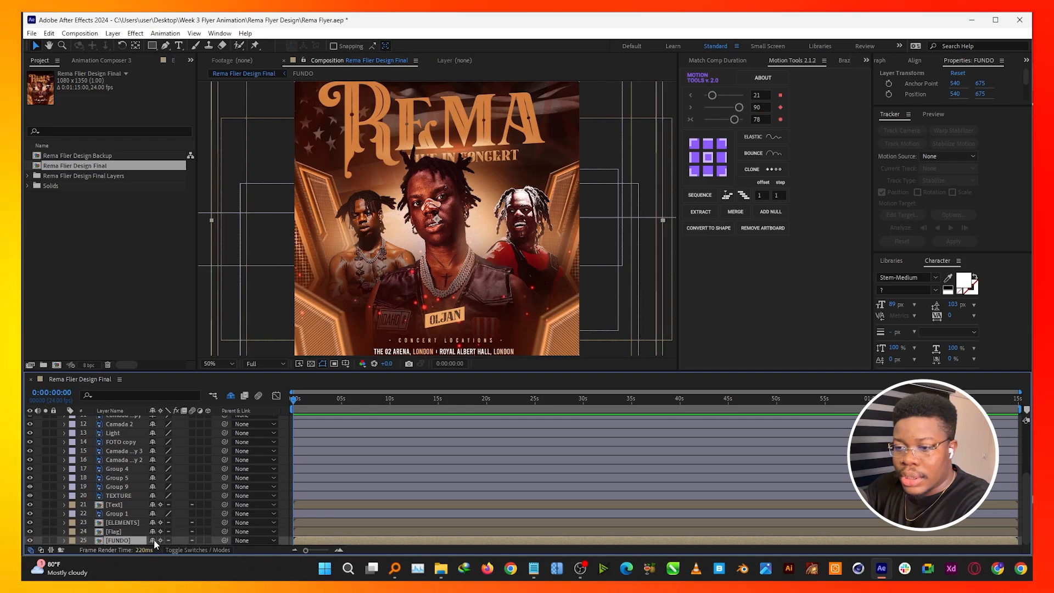
{"action": "key", "text": "Delete"}
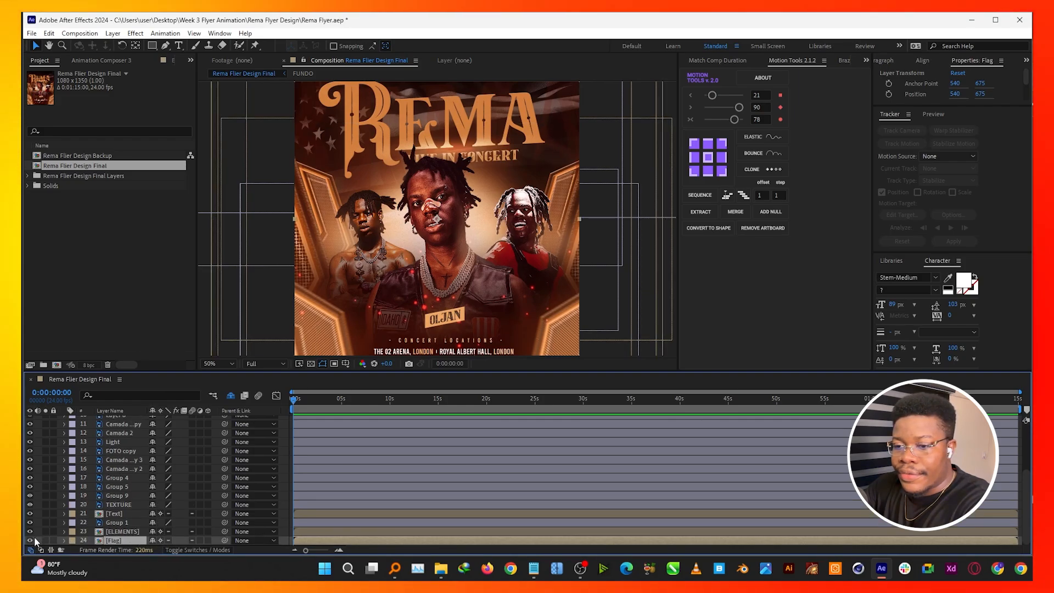
Open the Flag layer's composition and the one nested inside it, and check its flag image layer by toggling the visibility
{"action": "left_click", "coordinate": [31, 541]}
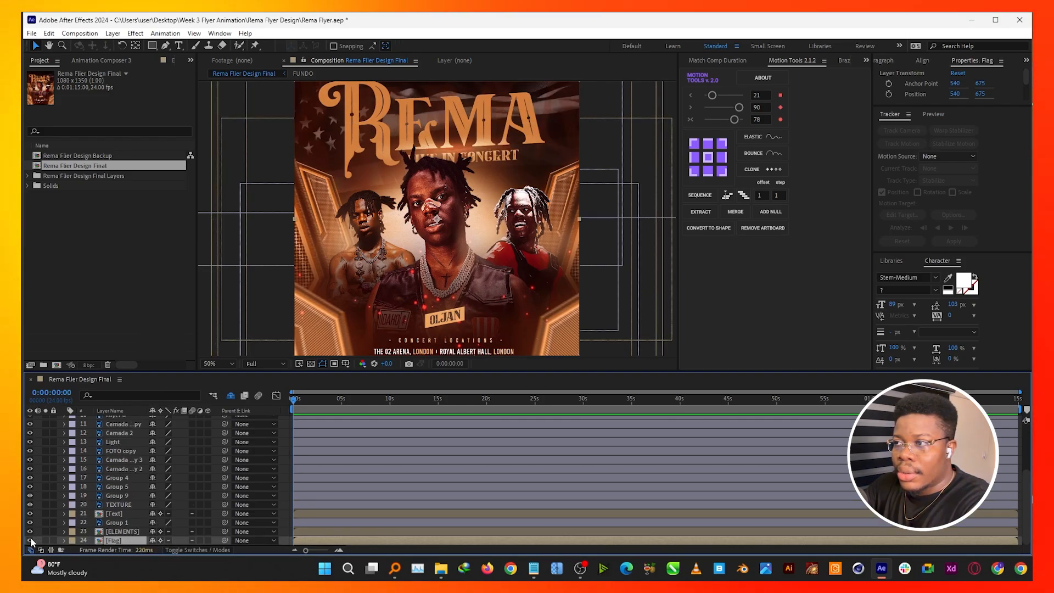
{"action": "double_click", "coordinate": [137, 540]}
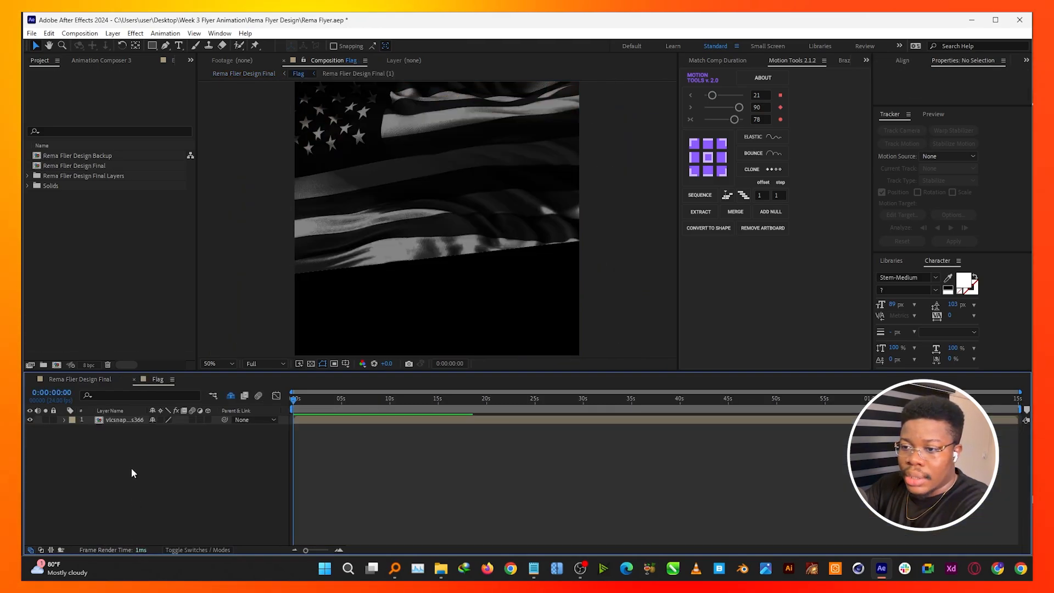
{"action": "double_click", "coordinate": [127, 420]}
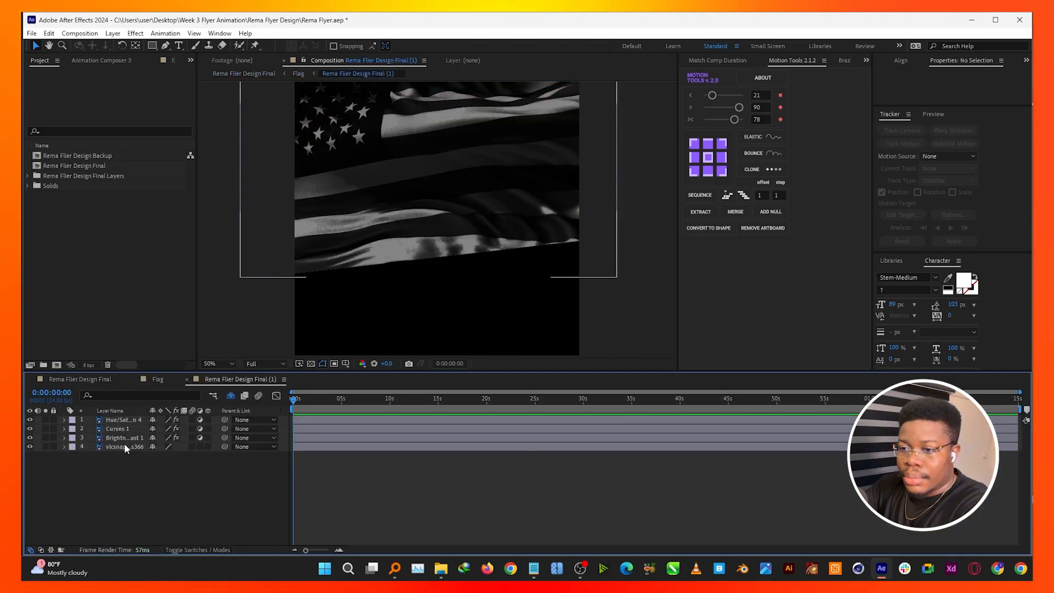
{"action": "left_click", "coordinate": [124, 446]}
{"action": "left_click", "coordinate": [30, 446]}
{"action": "left_click", "coordinate": [30, 447]}
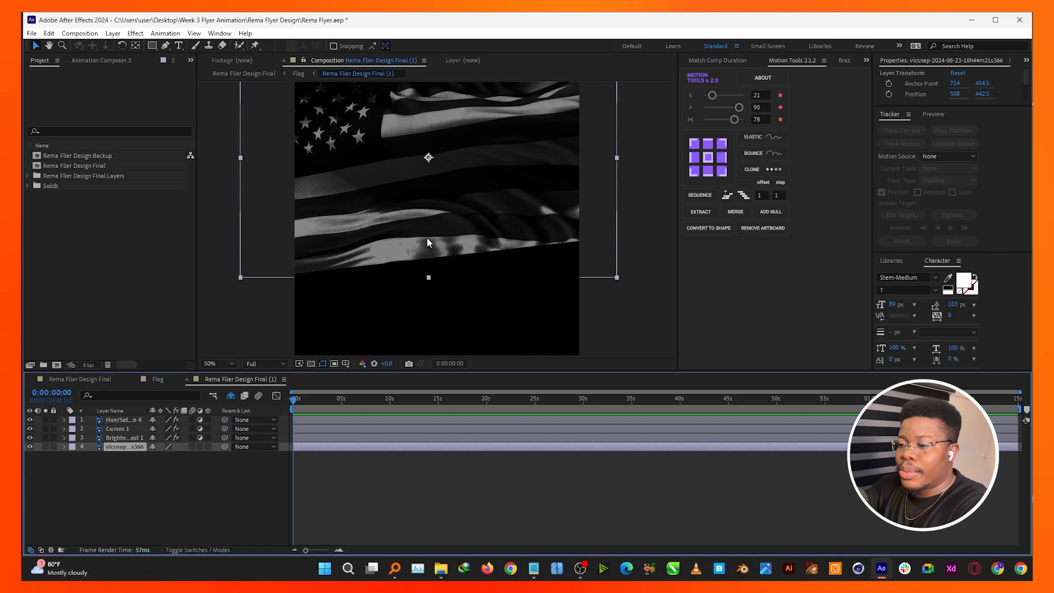
Find the realistic American flag wave video with Everything and add it as the top layer of the nested flag composition
{"action": "left_click", "coordinate": [395, 568]}
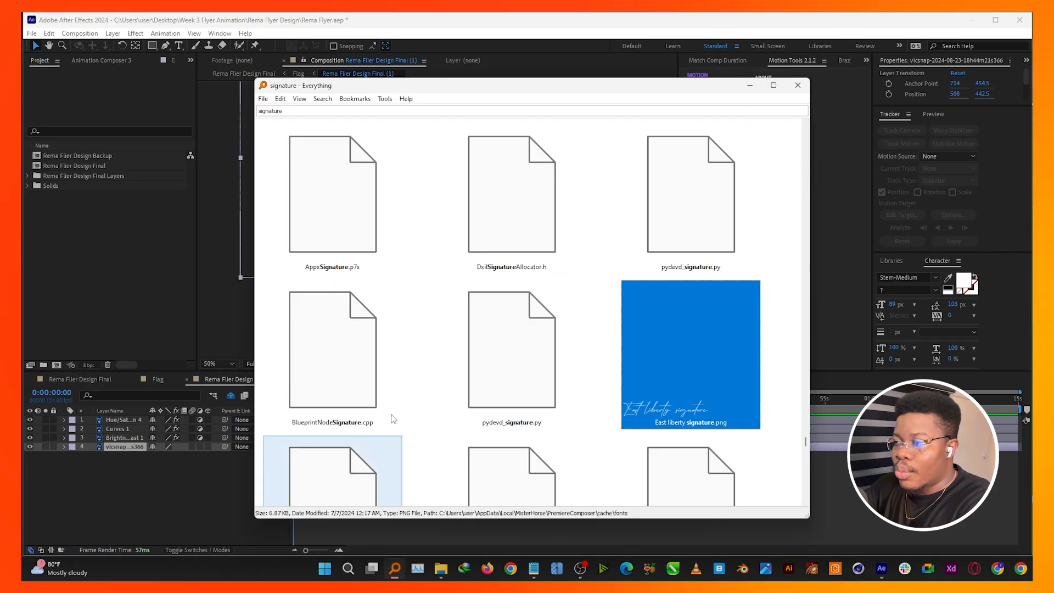
{"action": "left_click_drag", "start_coordinate": [516, 92], "coordinate": [23, 93]}
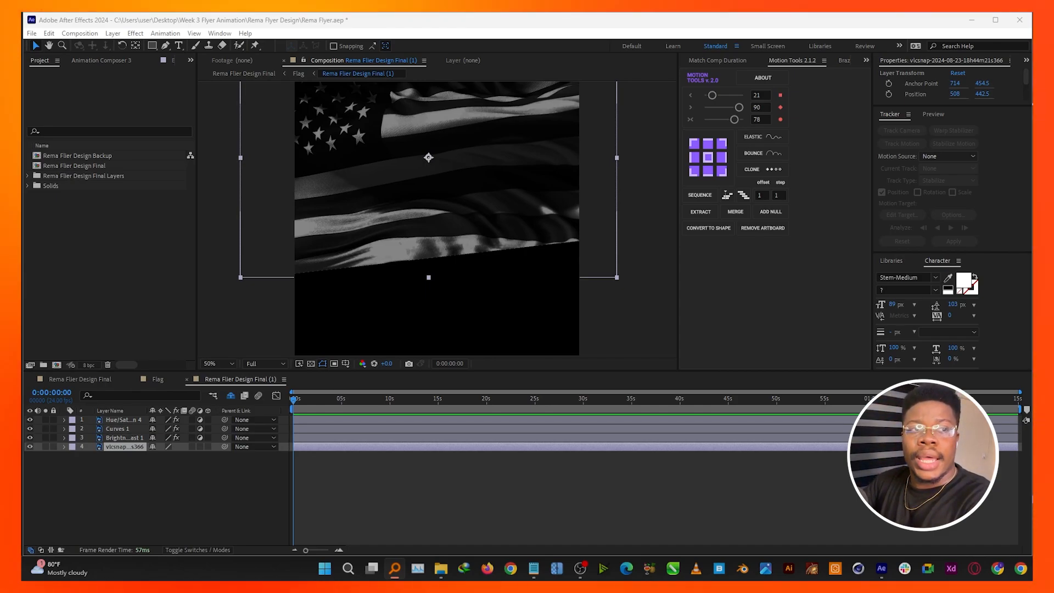
{"action": "left_click_drag", "start_coordinate": [22, 477], "coordinate": [179, 457]}
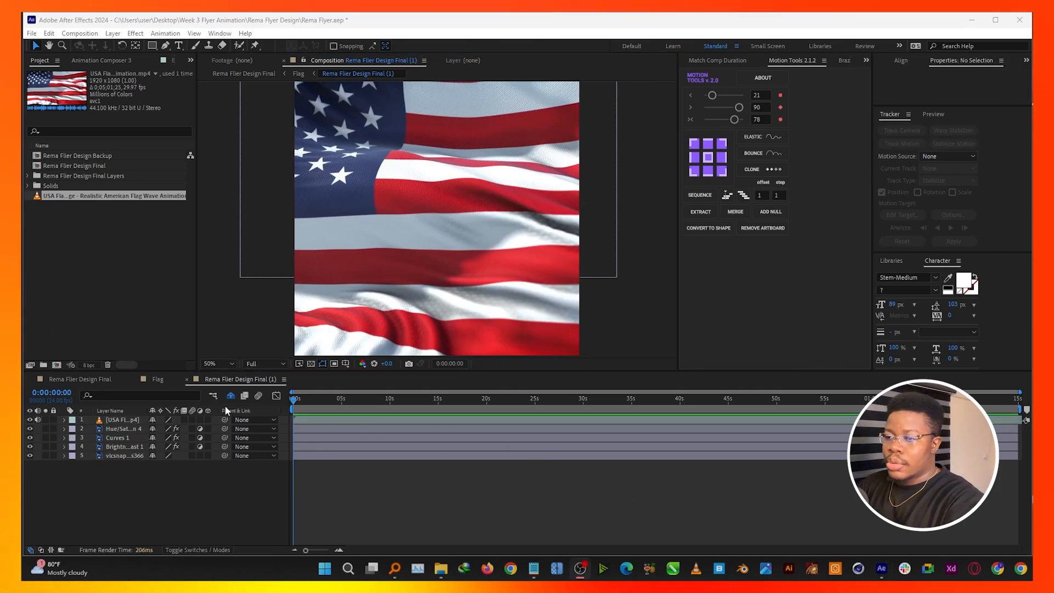
Scale the flag video to 72% and move it over the original flag image, to position about 514, 515
{"action": "left_click", "coordinate": [295, 403]}
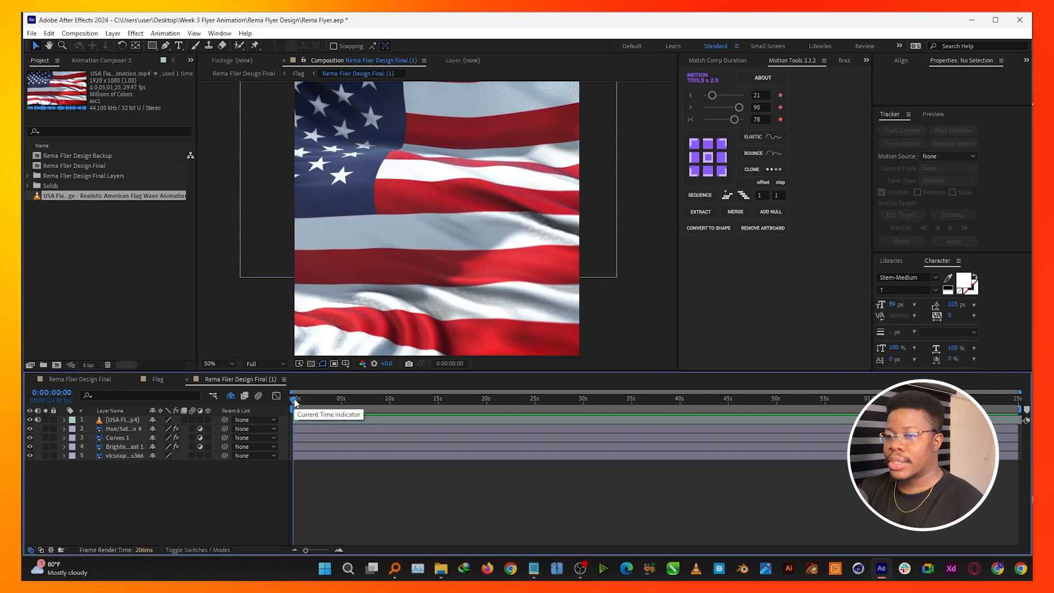
{"action": "left_click", "coordinate": [125, 419]}
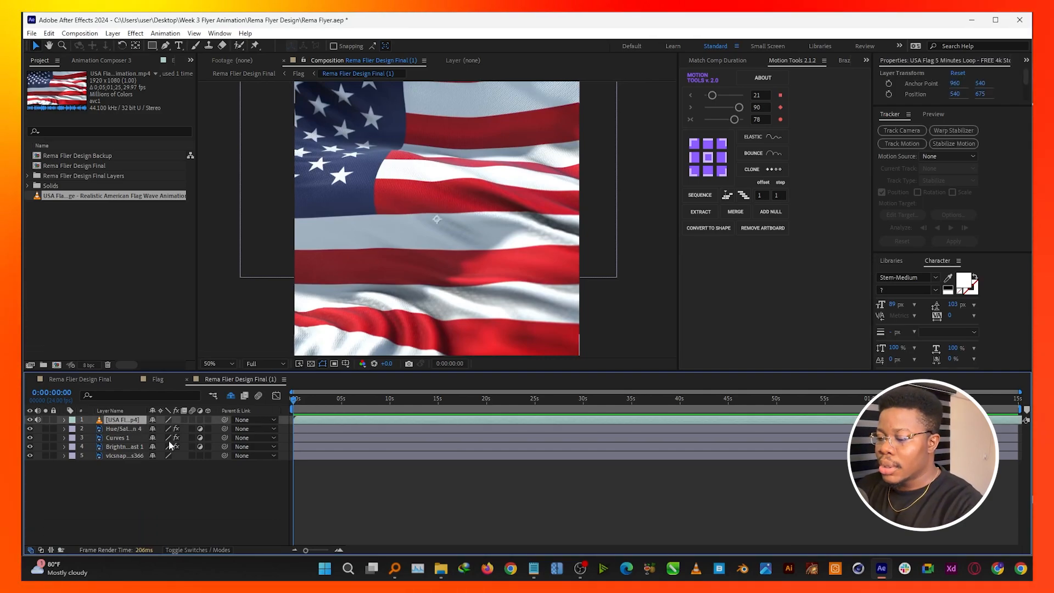
{"action": "key", "text": "s"}
{"action": "left_click_drag", "start_coordinate": [180, 430], "coordinate": [161, 427]}
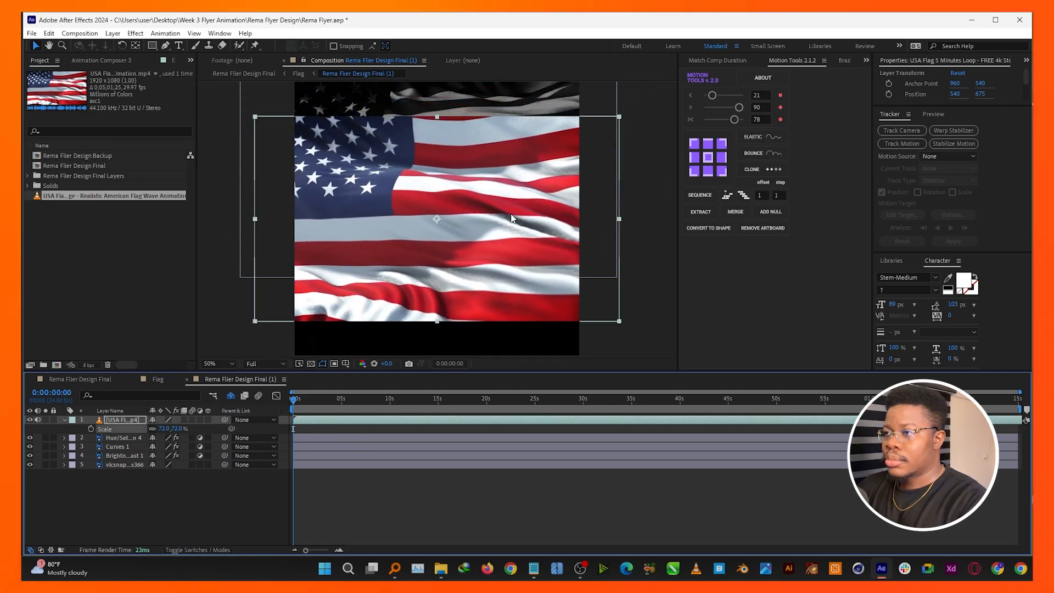
{"action": "left_click_drag", "start_coordinate": [510, 214], "coordinate": [504, 170]}
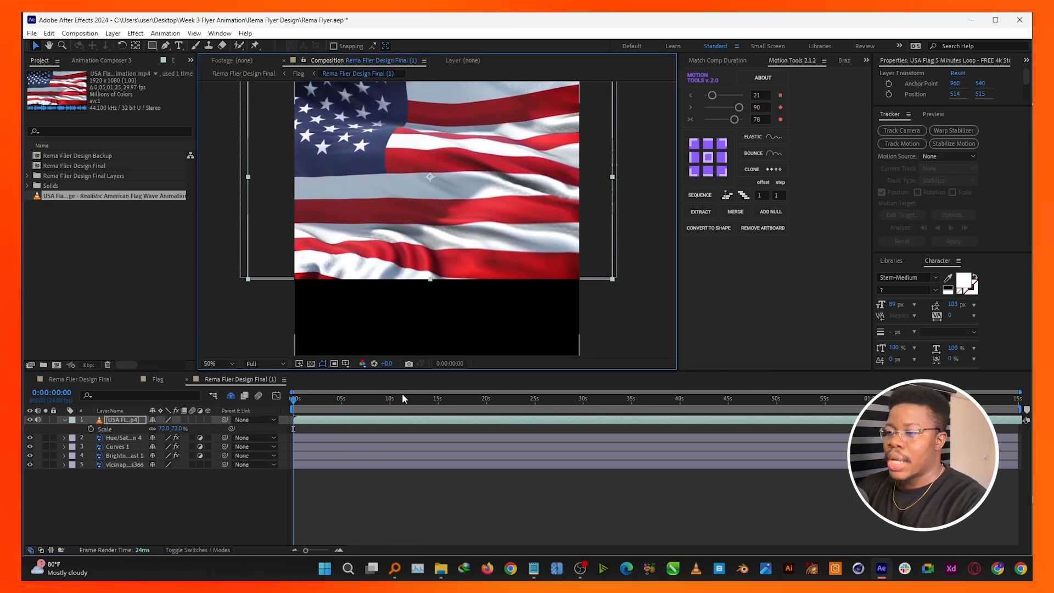
Move the flag video below the Brightness/Contrast adjustment layer, hide the original flag image under it and mute the video
{"action": "left_click_drag", "start_coordinate": [295, 405], "coordinate": [361, 400]}
{"action": "left_click_drag", "start_coordinate": [136, 419], "coordinate": [127, 460]}
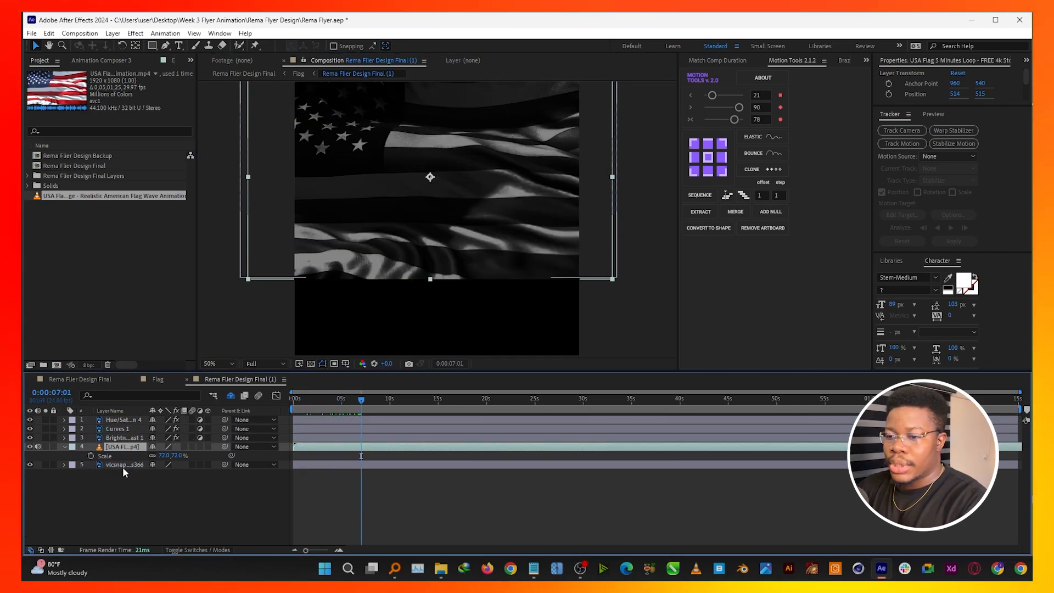
{"action": "left_click", "coordinate": [30, 465]}
{"action": "left_click", "coordinate": [38, 447]}
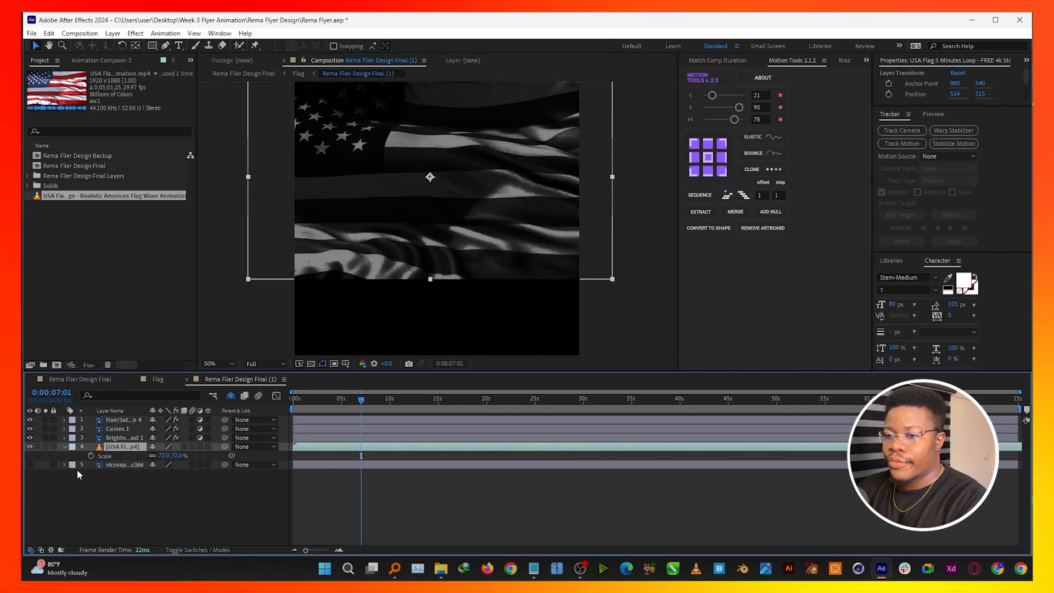
Preview the flag video in the nested composition, return to Rema Flier Design Final and play it from the start
{"action": "left_click_drag", "start_coordinate": [343, 400], "coordinate": [269, 394]}
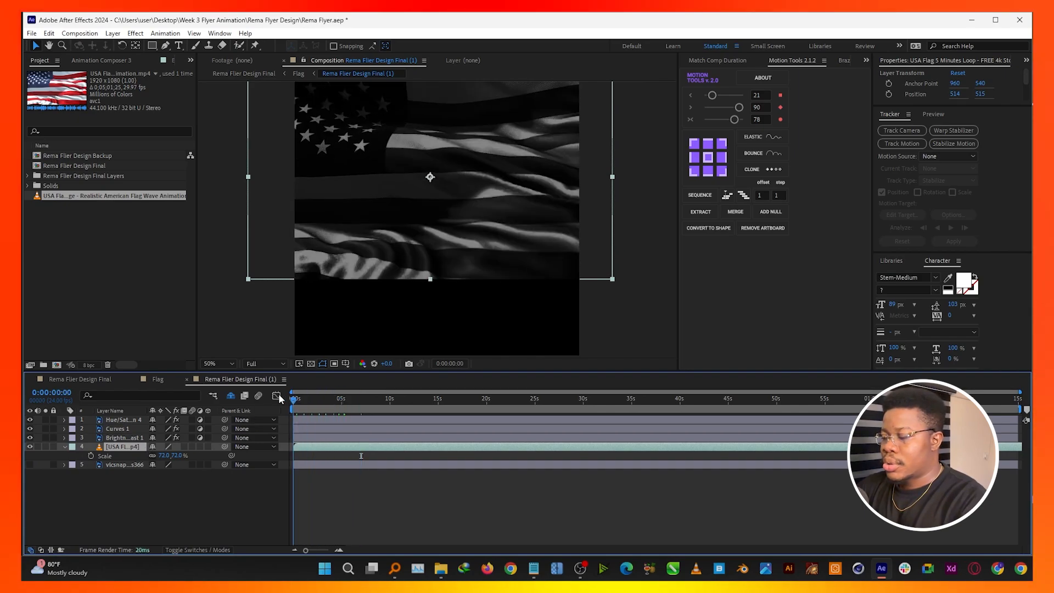
{"action": "key", "text": "space"}
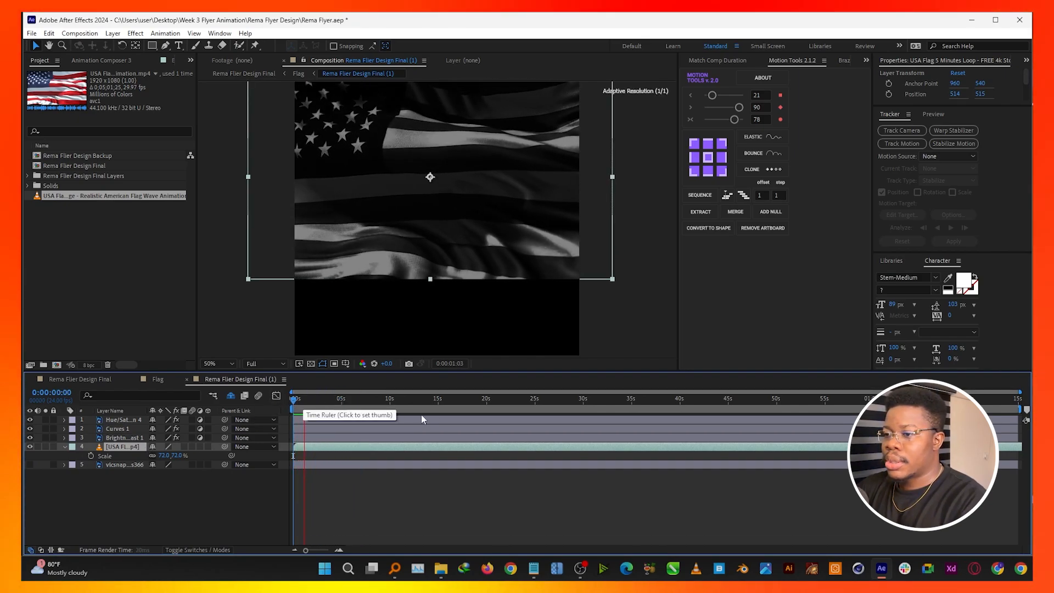
{"action": "left_click", "coordinate": [298, 74]}
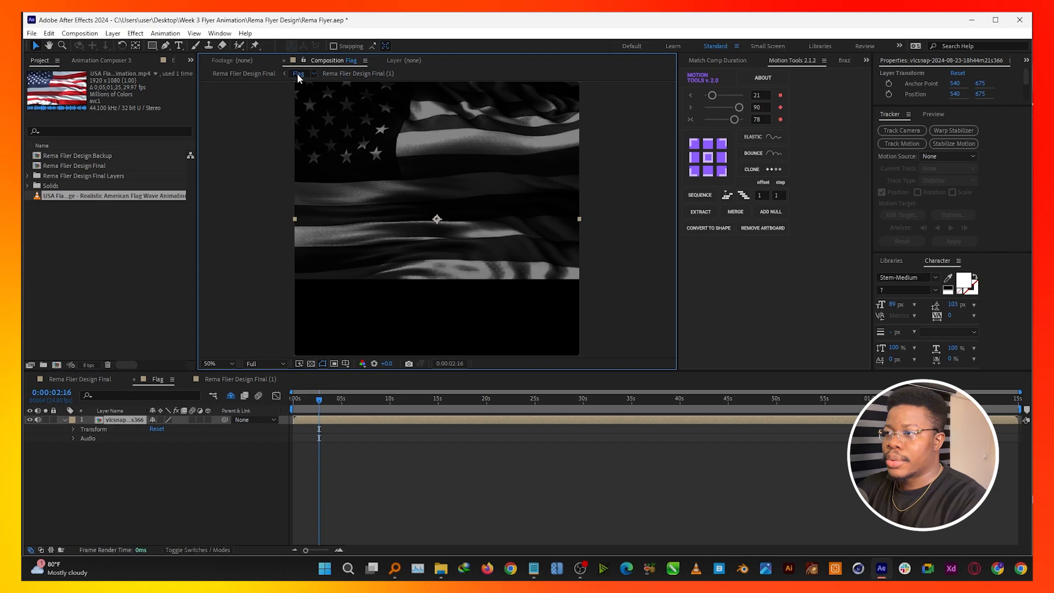
{"action": "left_click", "coordinate": [255, 76]}
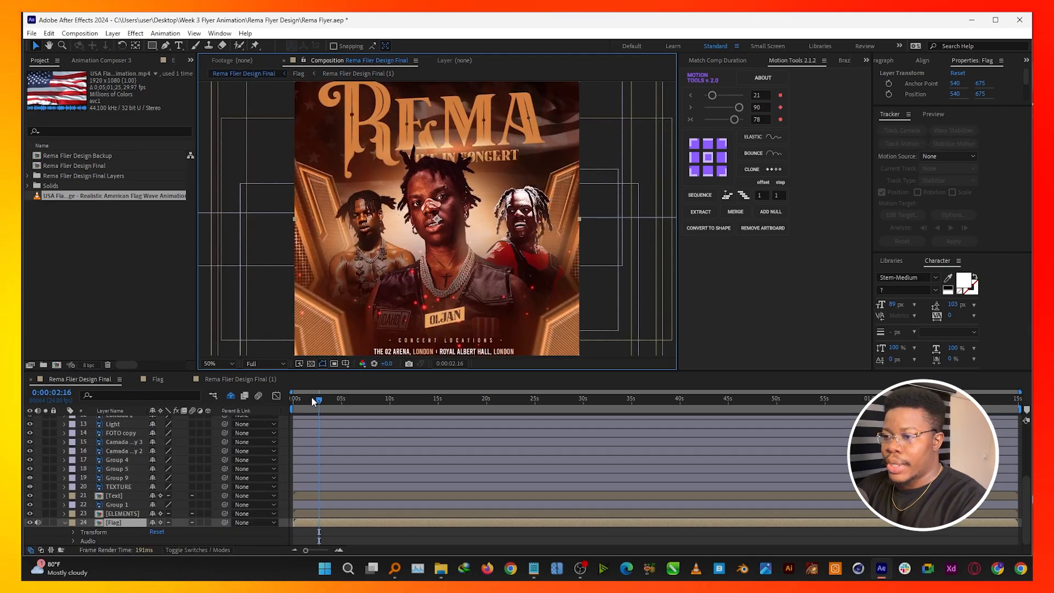
{"action": "left_click_drag", "start_coordinate": [318, 405], "coordinate": [293, 406]}
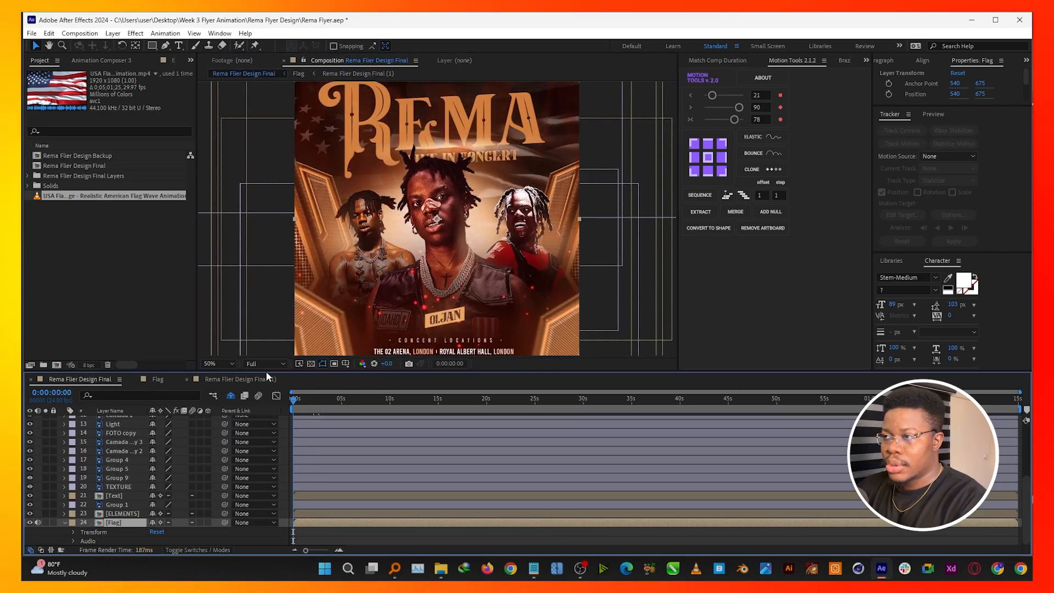
{"action": "key", "text": "space"}
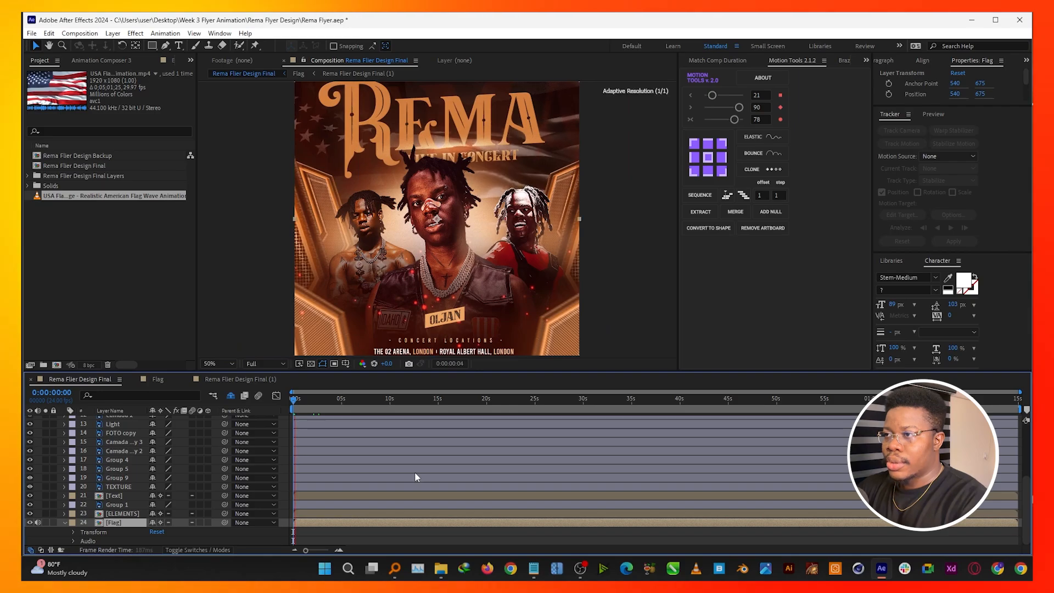
Set the preview resolution to Quarter and replay the flyer composition from the start
{"action": "left_click", "coordinate": [265, 364]}
{"action": "left_click", "coordinate": [259, 430]}
{"action": "left_click_drag", "start_coordinate": [315, 405], "coordinate": [288, 416]}
{"action": "key", "text": "space"}
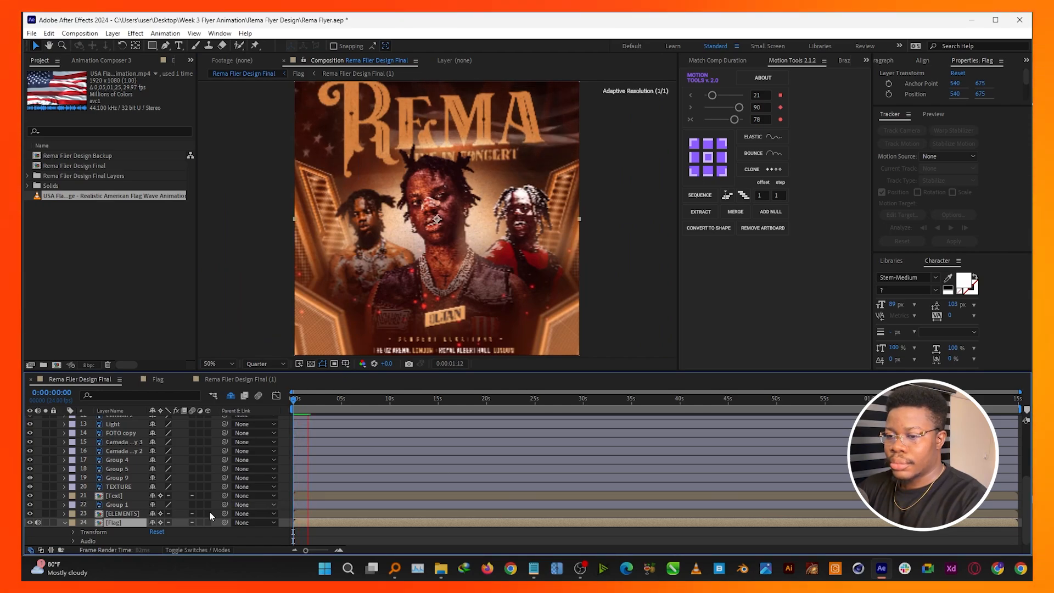
Collapse the Flag layer's properties, end the work area at 0:00:05:03 and preview that range
{"action": "left_click", "coordinate": [65, 522]}
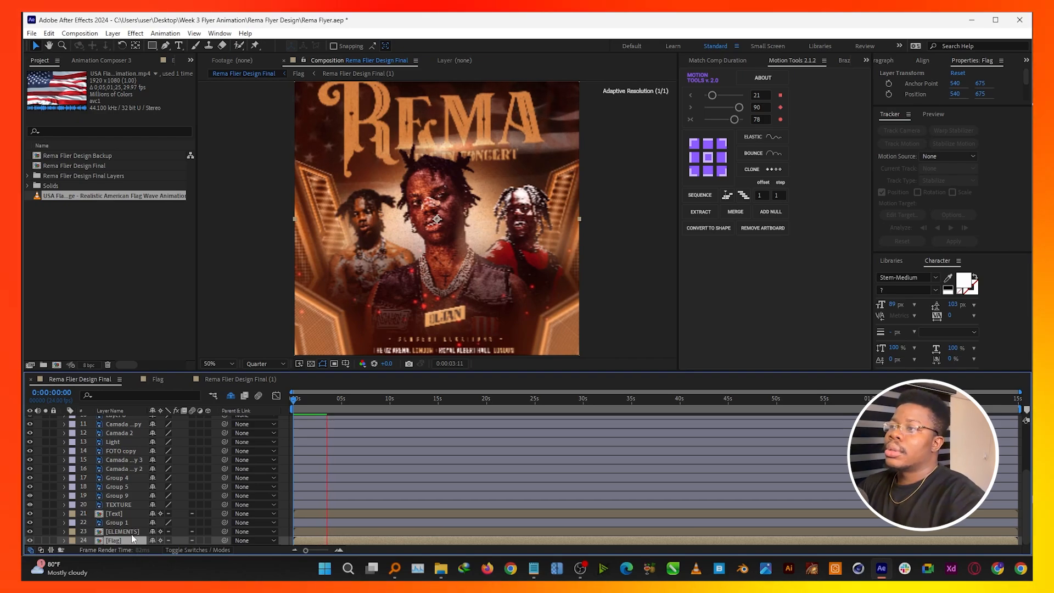
{"action": "left_click", "coordinate": [342, 406]}
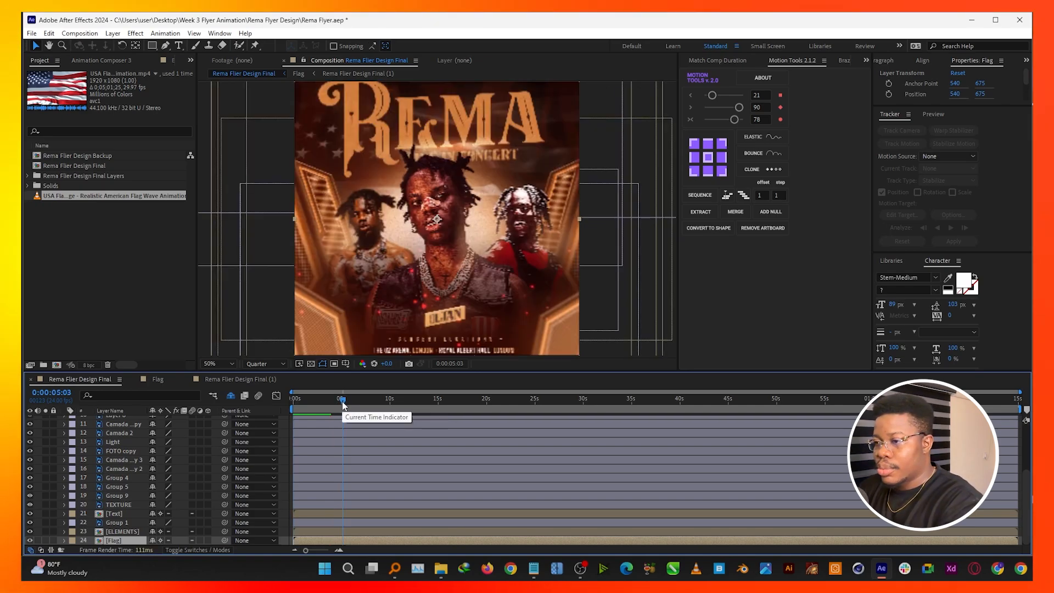
{"action": "key", "text": "space"}
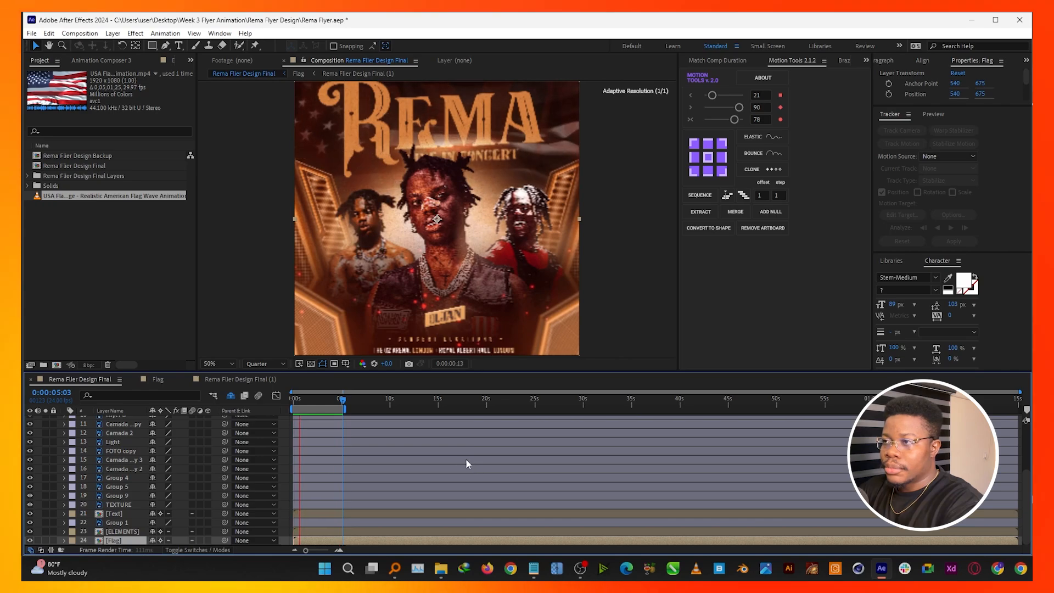
Mark the Flag layer as shy to hide it from the layer list, and check the ELEMENTS layer
{"action": "left_click", "coordinate": [317, 400]}
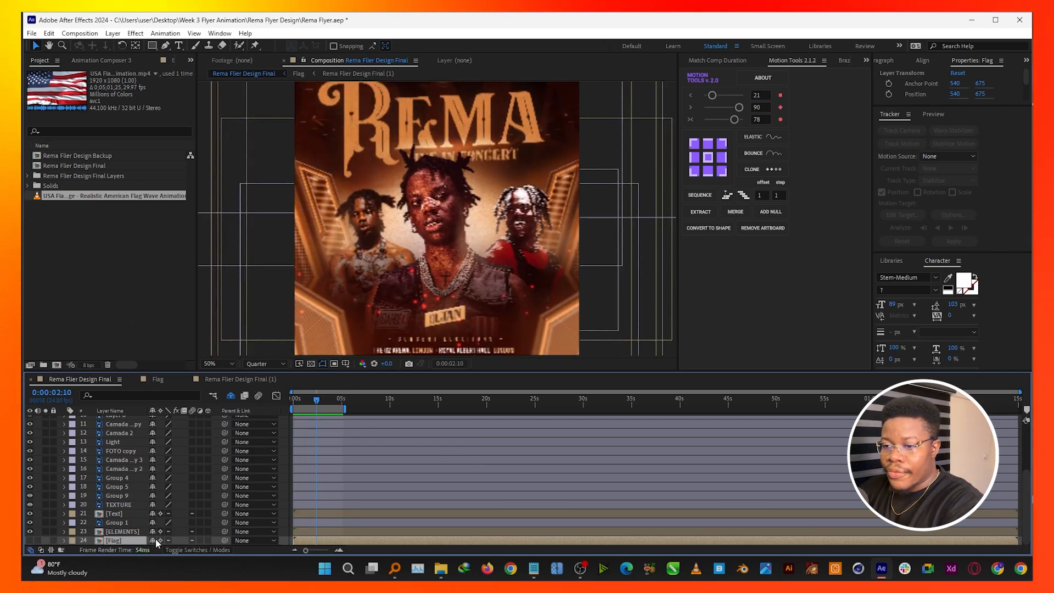
{"action": "key", "text": "Delete"}
{"action": "left_click", "coordinate": [135, 532]}
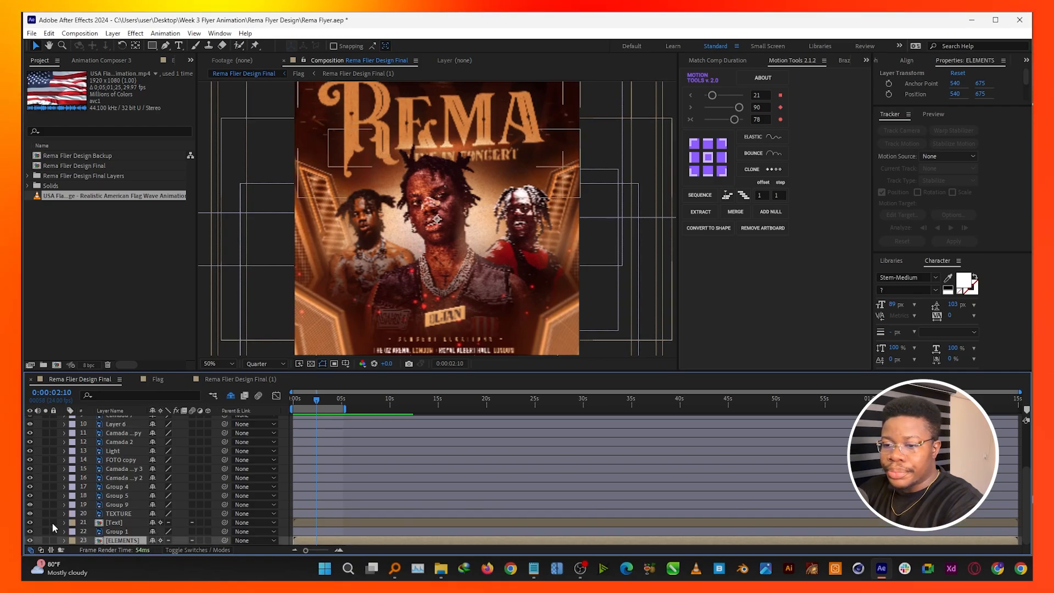
{"action": "left_click", "coordinate": [30, 540]}
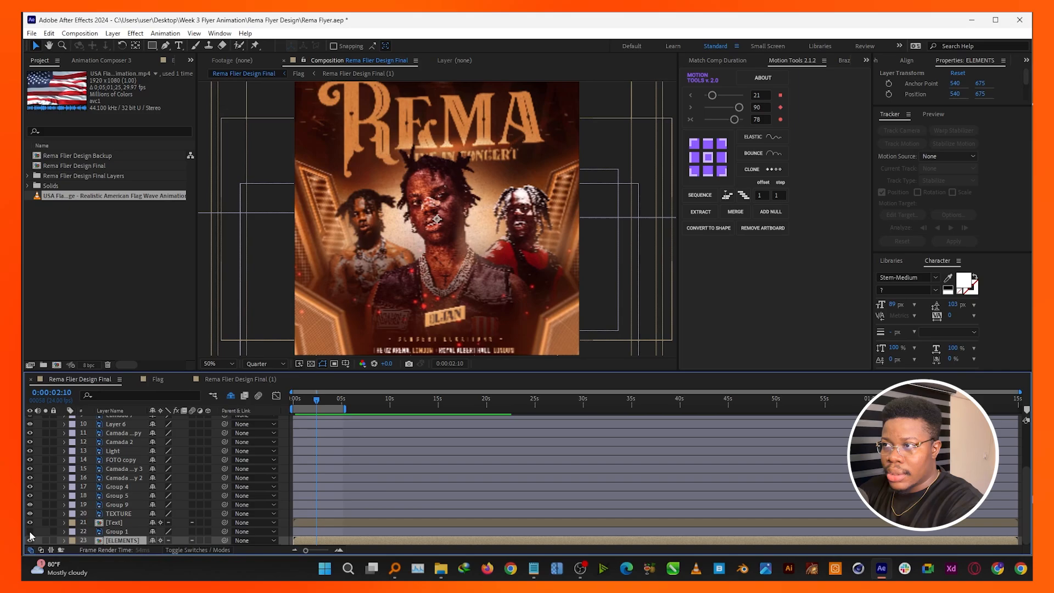
Animate Group 1's opacity with keyframes from 0% at 0:00:00:00 to 100% at about two seconds
{"action": "left_click", "coordinate": [110, 531]}
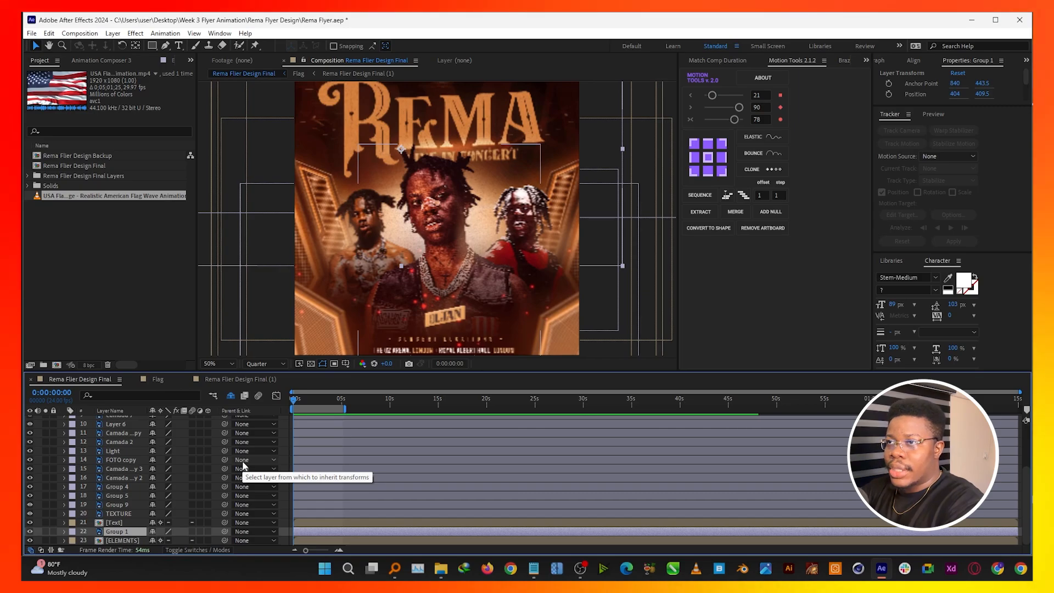
{"action": "scroll", "coordinate": [428, 236], "scroll_direction": "down", "scroll_amount": 1}
{"action": "scroll", "coordinate": [428, 236], "scroll_direction": "up", "scroll_amount": 1}
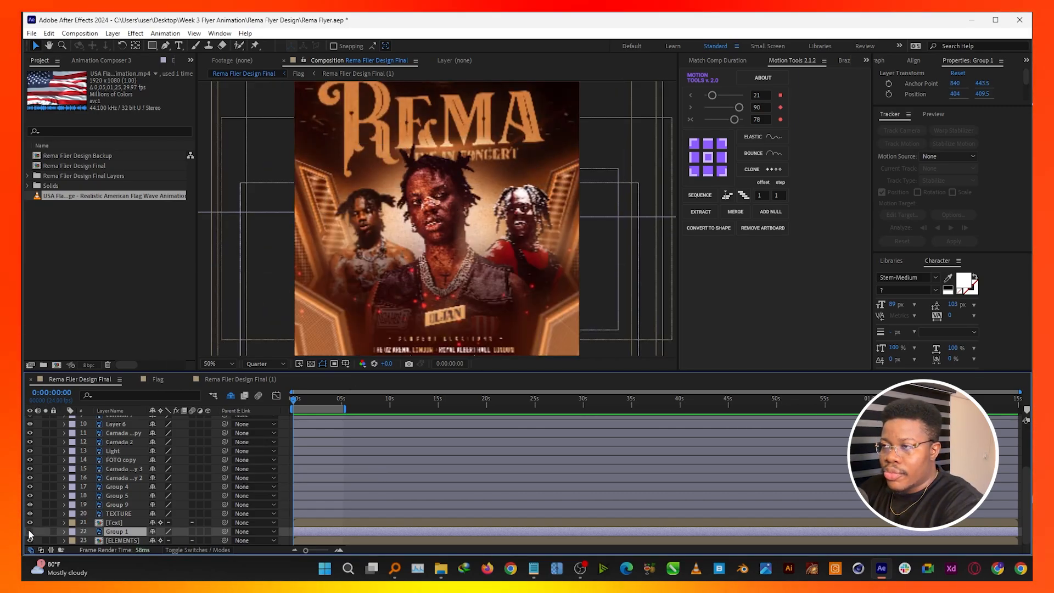
{"action": "key", "text": "t"}
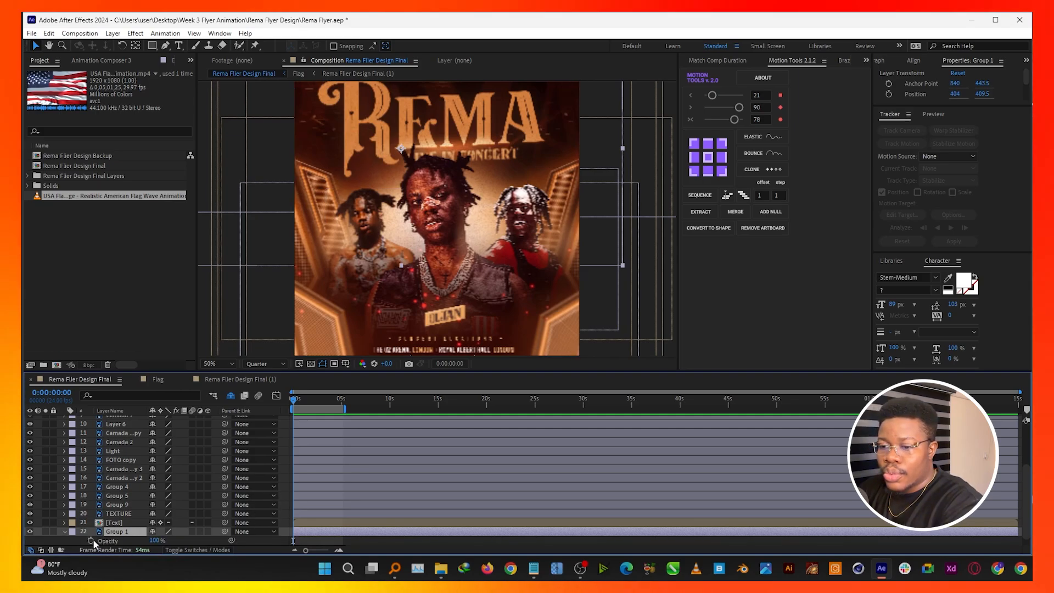
{"action": "left_click", "coordinate": [91, 540]}
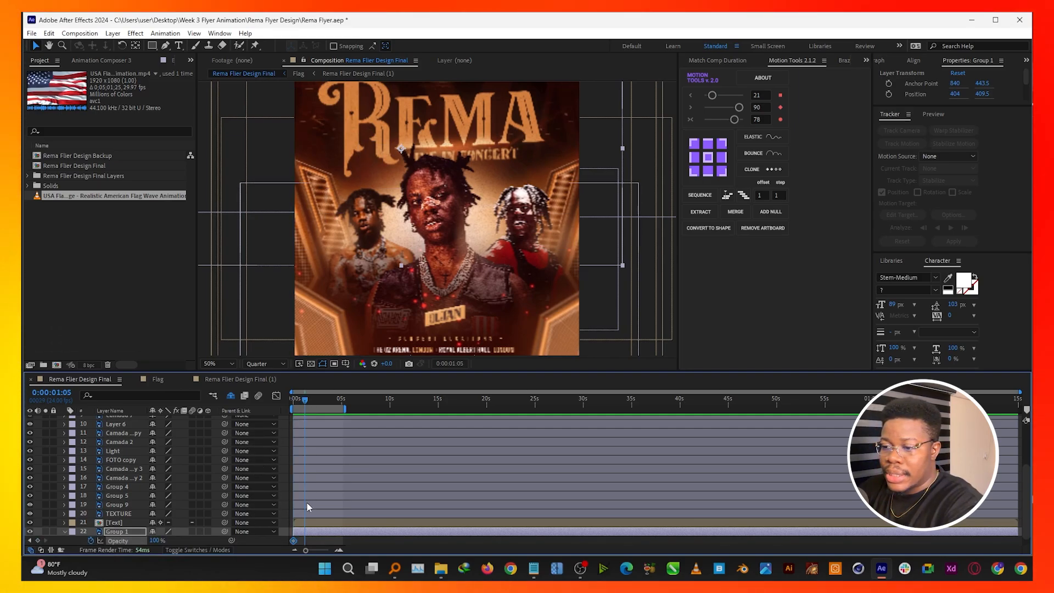
{"action": "left_click_drag", "start_coordinate": [307, 549], "coordinate": [317, 549]}
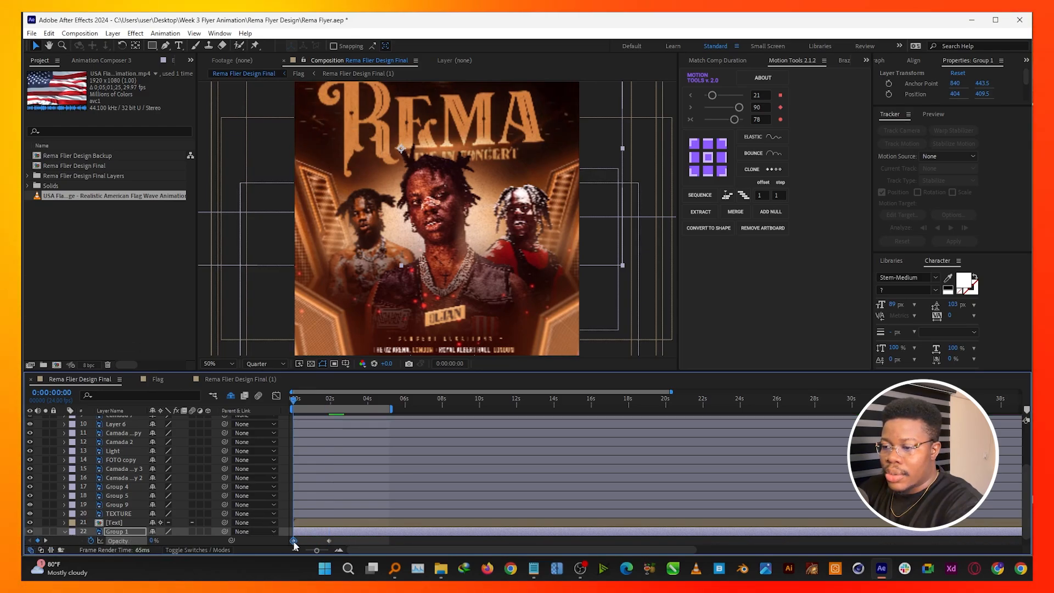
Deselect the keyframes and preview the Group 1 fade-in from the start
{"action": "left_click", "coordinate": [314, 539]}
{"action": "key", "text": "space"}
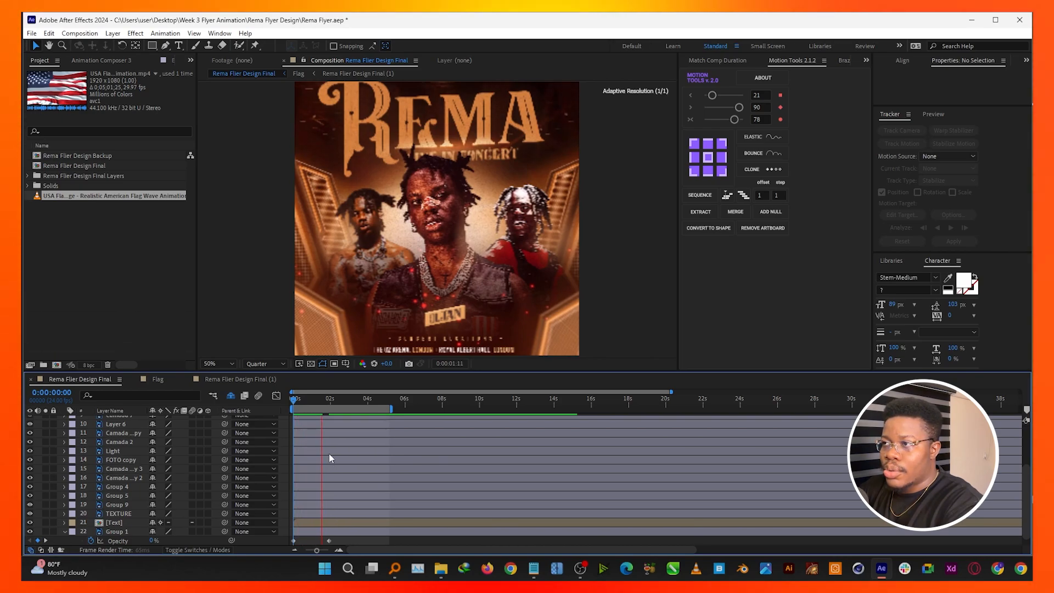
{"action": "key", "text": "space"}
{"action": "key", "text": "space"}
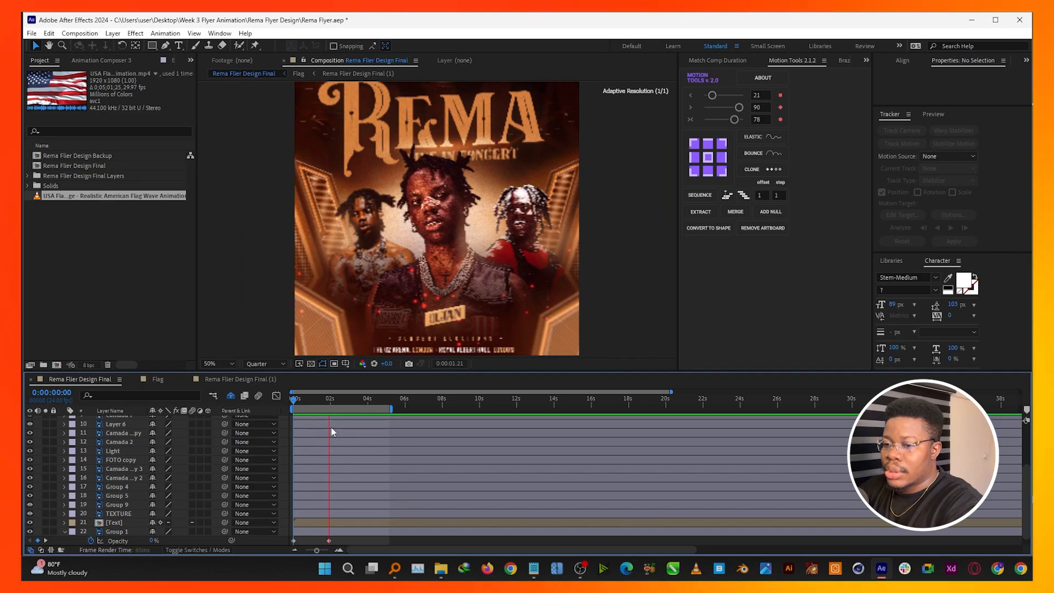
{"action": "key", "text": "space"}
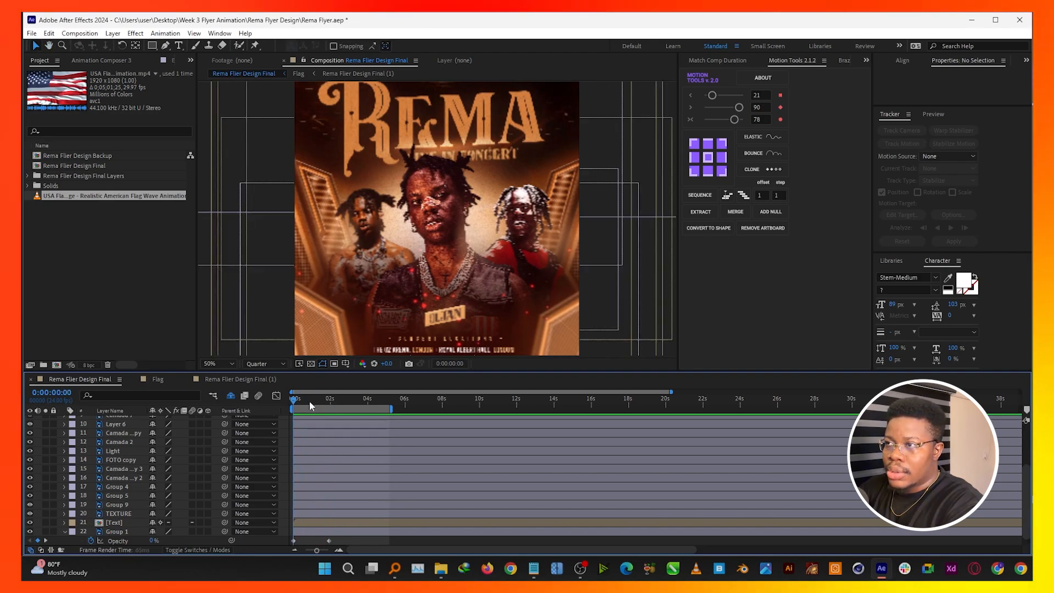
Collapse Group 1's opacity property and mark the layer as shy to hide it from the layer list
{"action": "left_click", "coordinate": [149, 531]}
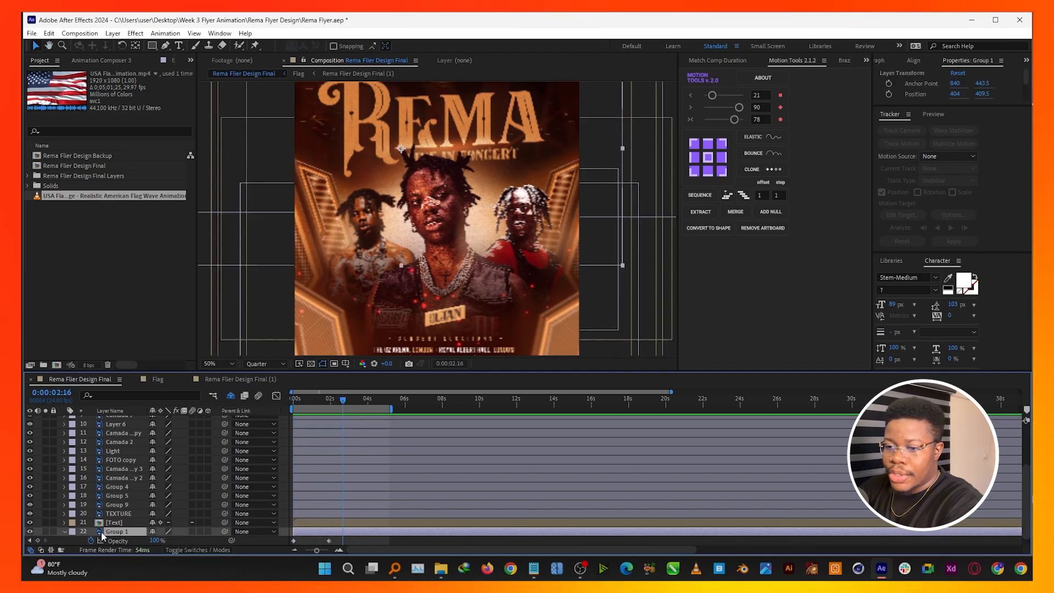
{"action": "key", "text": "t"}
{"action": "left_click", "coordinate": [152, 531]}
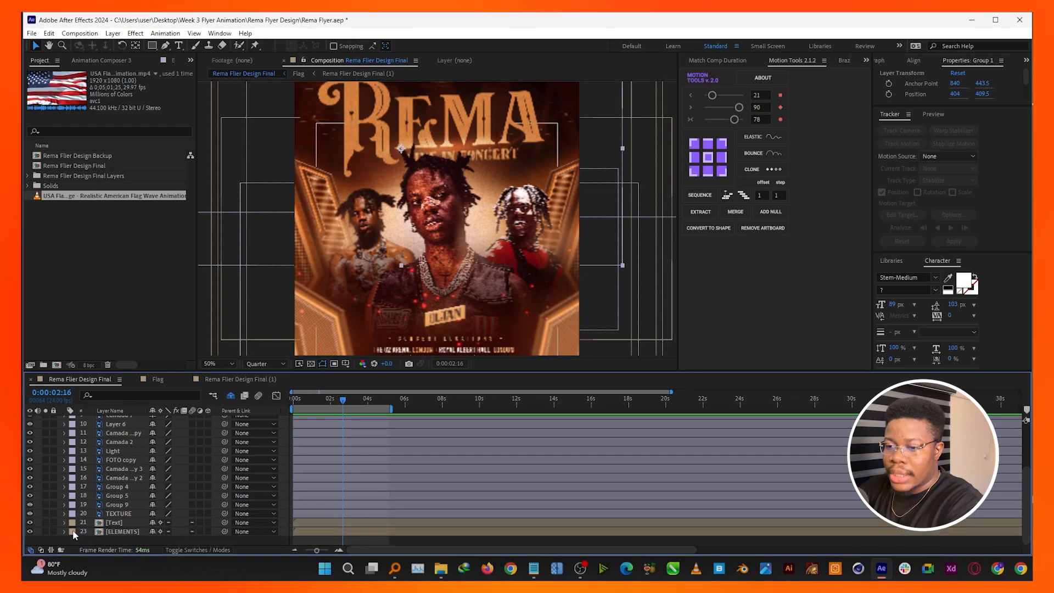
Toggle the Text layer's visibility to identify it, and open its nested composition down to Group 10
{"action": "left_click", "coordinate": [31, 522]}
{"action": "left_click", "coordinate": [31, 522]}
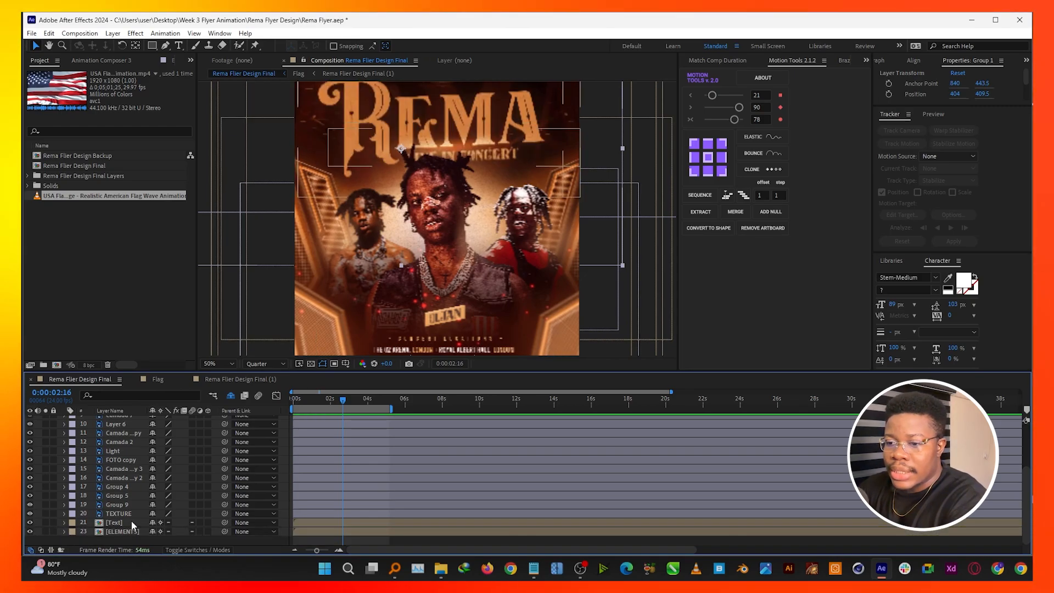
{"action": "double_click", "coordinate": [131, 521]}
{"action": "double_click", "coordinate": [144, 429]}
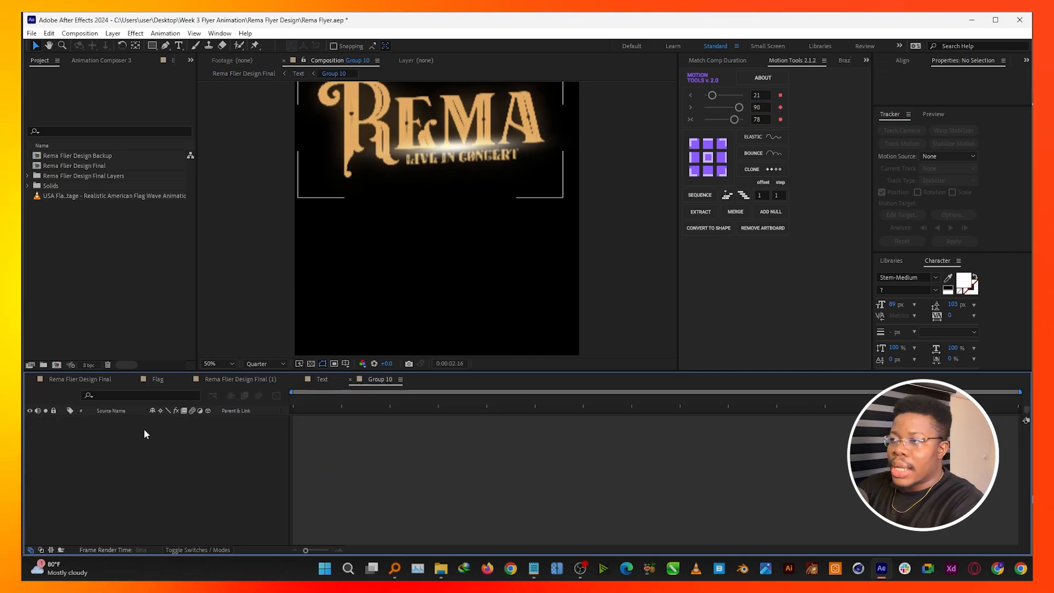
Select the Rema layer in Group 10 and toggle its visibility to see what it contains
{"action": "left_click", "coordinate": [57, 430]}
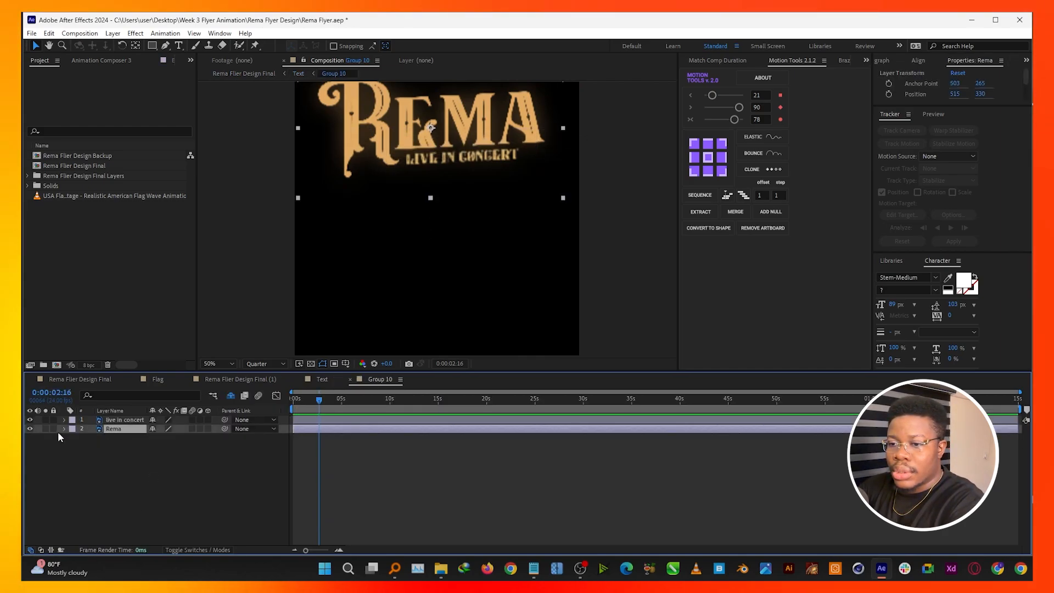
{"action": "left_click_drag", "start_coordinate": [470, 151], "coordinate": [508, 239]}
{"action": "scroll", "coordinate": [508, 238], "scroll_direction": "down", "scroll_amount": 2}
{"action": "left_click", "coordinate": [29, 429]}
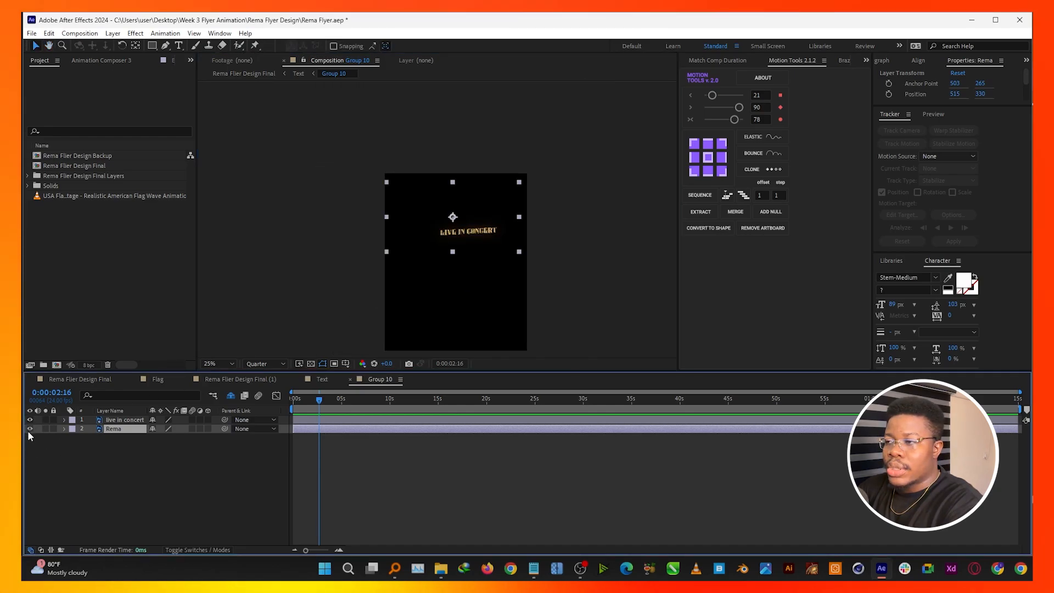
{"action": "left_click", "coordinate": [30, 428]}
{"action": "scroll", "coordinate": [437, 214], "scroll_direction": "up", "scroll_amount": 2}
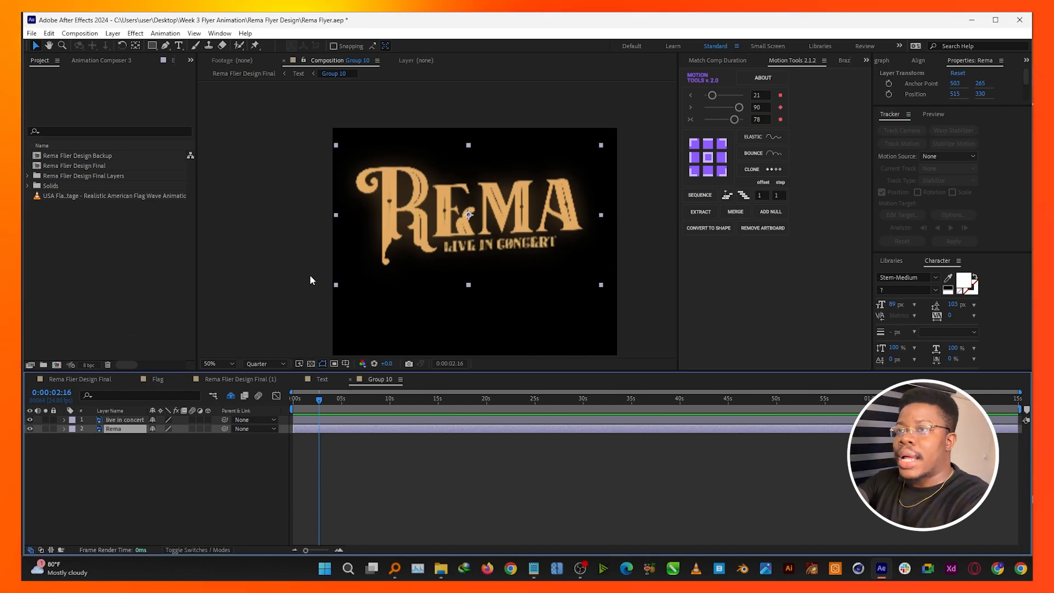
Hide the live in concert layer and inspect the Rema layer's properties and effect controls
{"action": "left_click", "coordinate": [151, 47]}
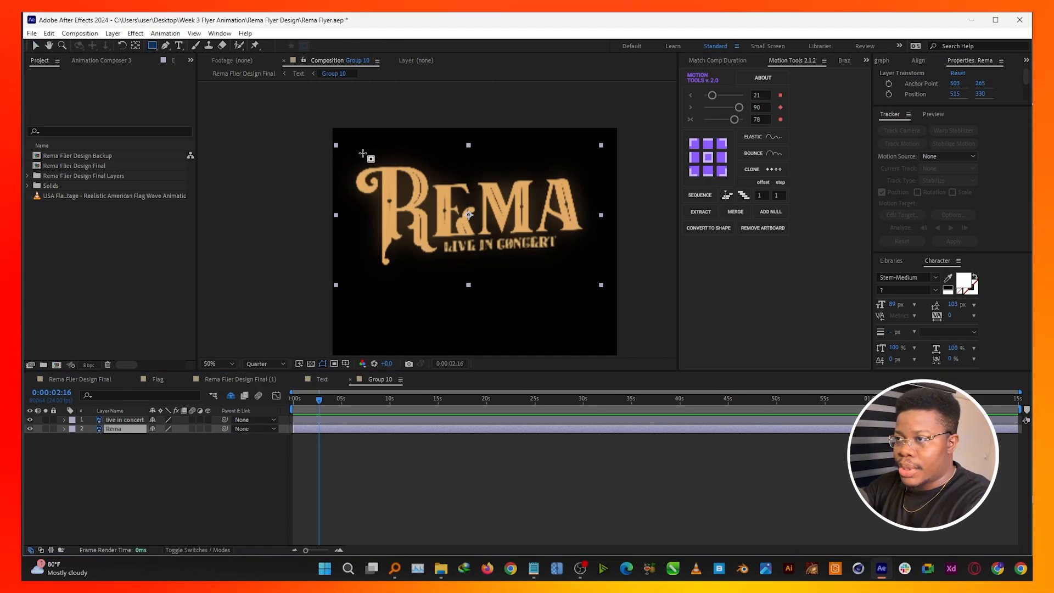
{"action": "left_click", "coordinate": [165, 46]}
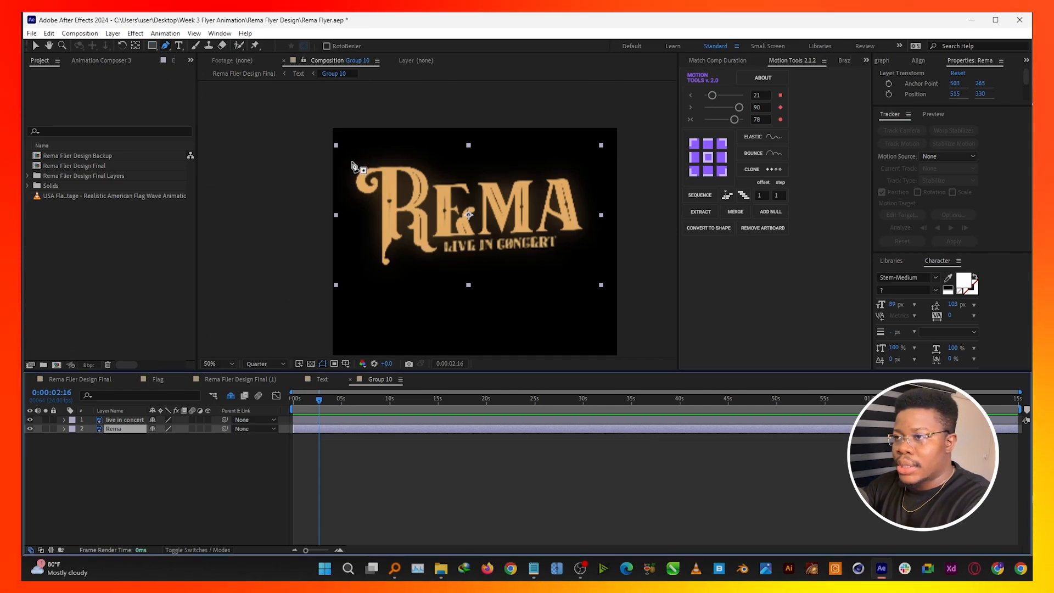
{"action": "left_click", "coordinate": [30, 419]}
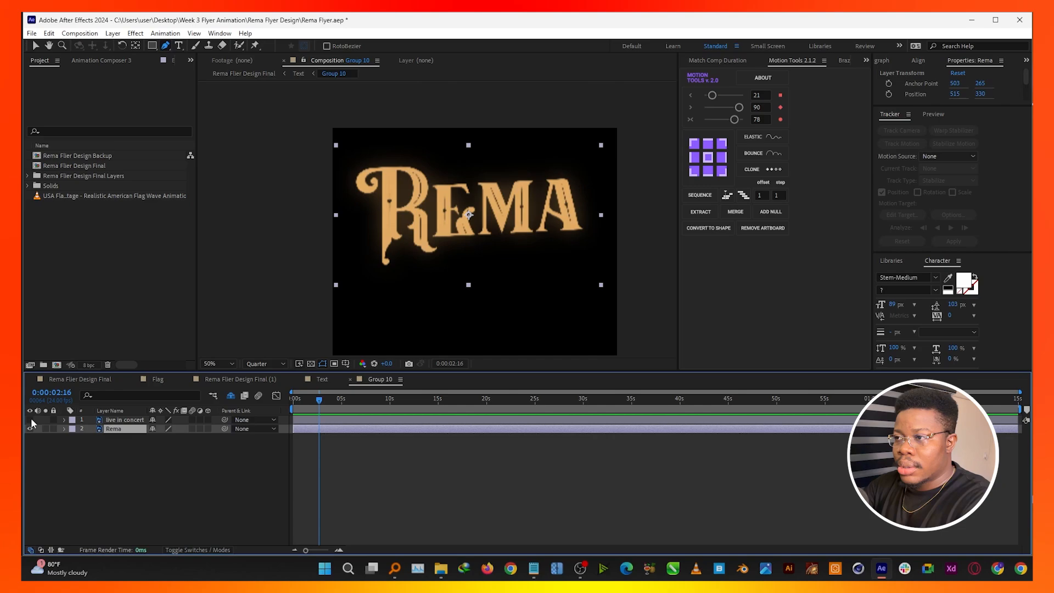
{"action": "left_click", "coordinate": [30, 428]}
{"action": "left_click", "coordinate": [29, 428]}
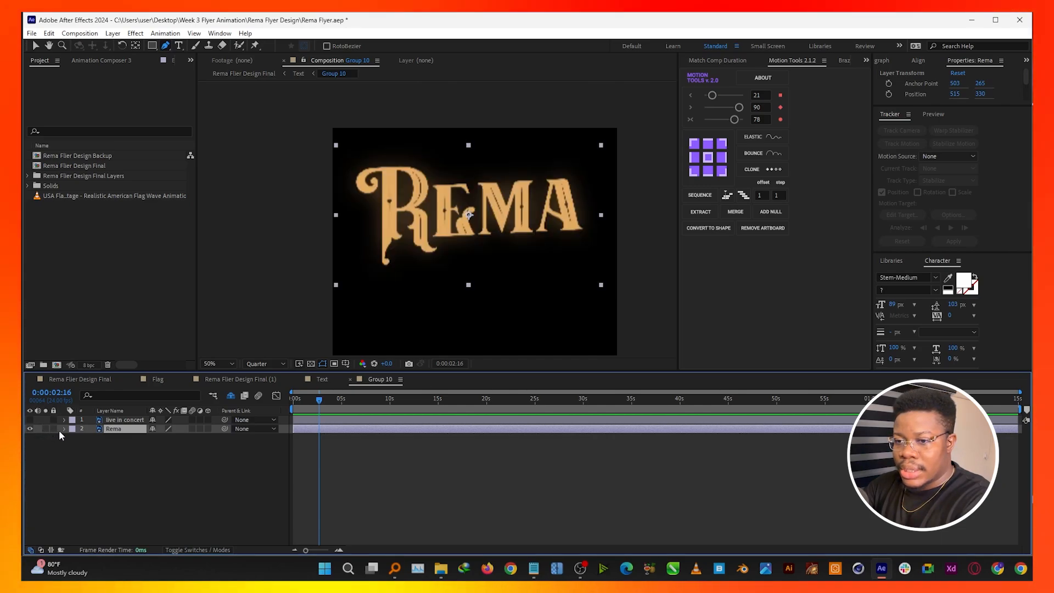
{"action": "left_click", "coordinate": [63, 429]}
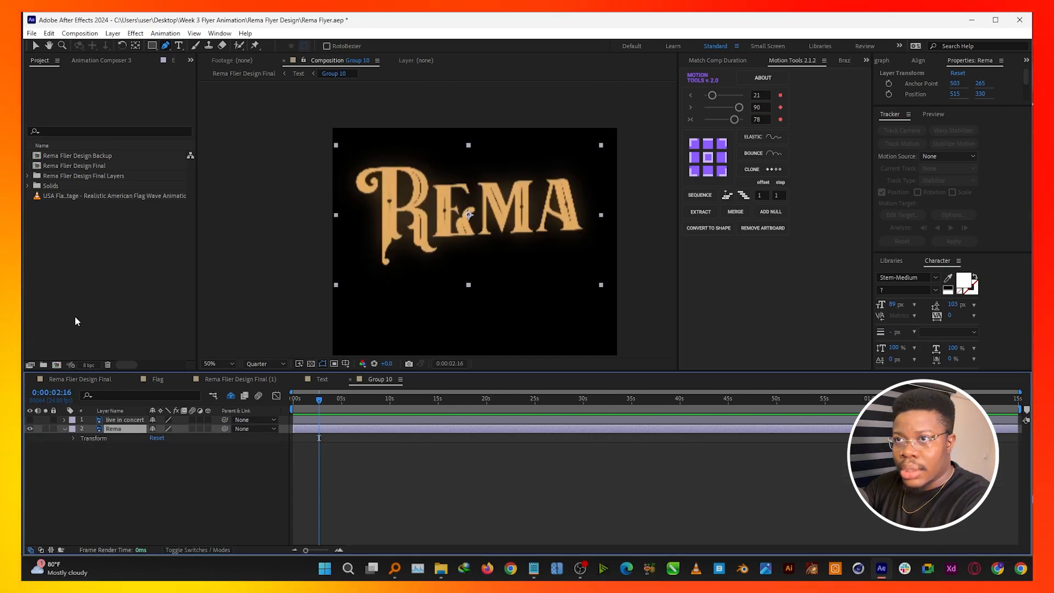
{"action": "left_click", "coordinate": [172, 61]}
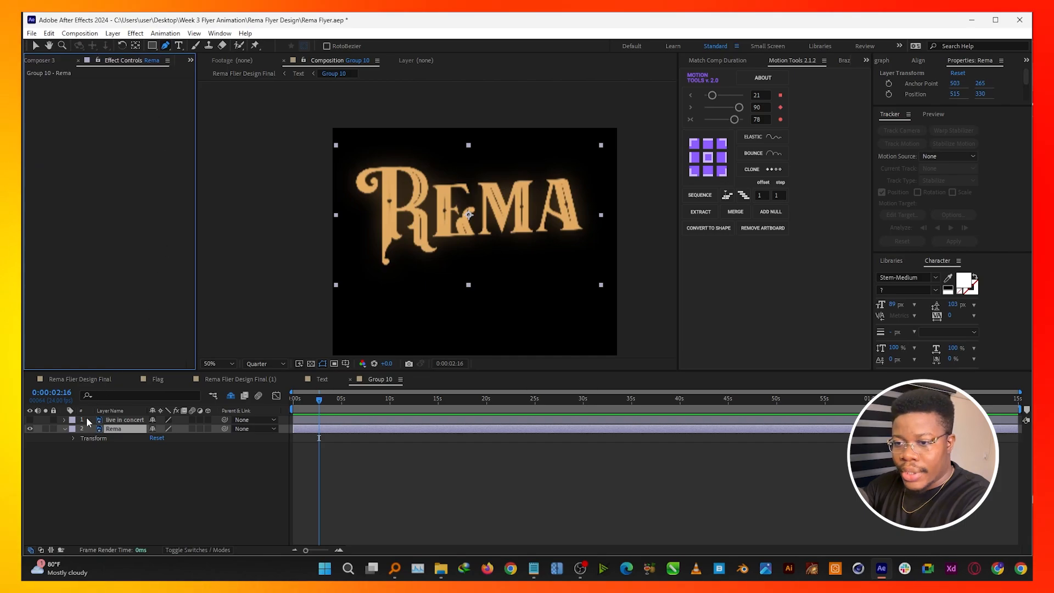
{"action": "left_click", "coordinate": [64, 429]}
Try to convert the Rema layer to editable text
{"action": "right_click", "coordinate": [138, 429]}
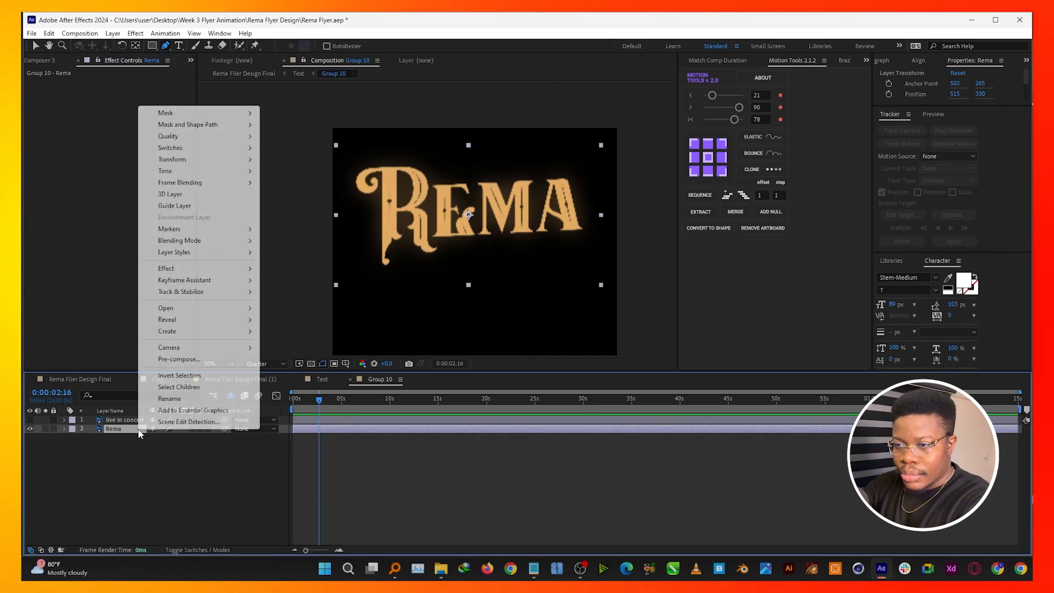
{"action": "mouse_move", "coordinate": [174, 332]}
{"action": "left_click", "coordinate": [295, 331]}
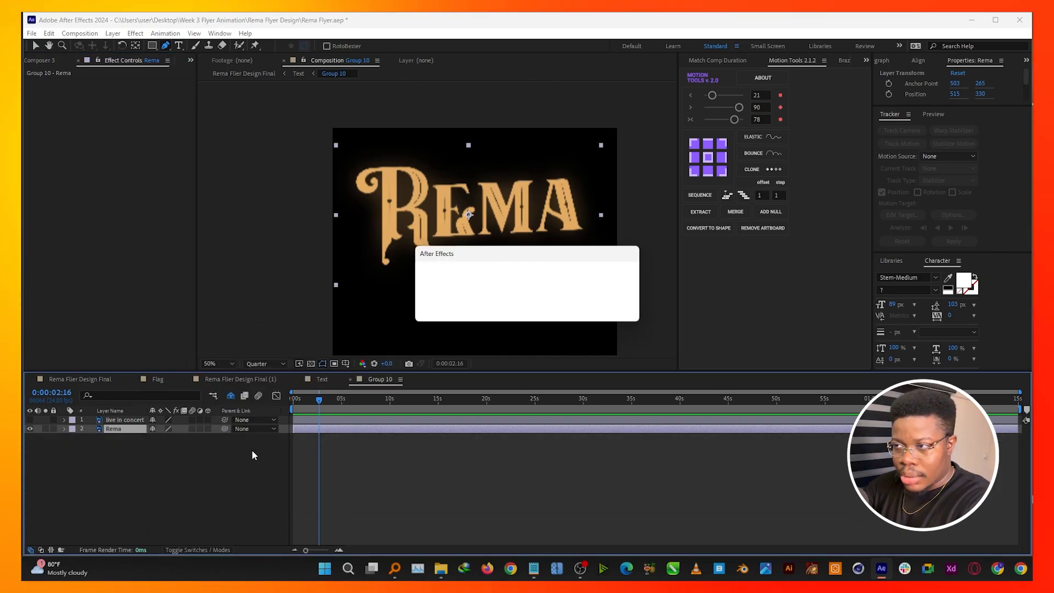
{"action": "left_click", "coordinate": [608, 308]}
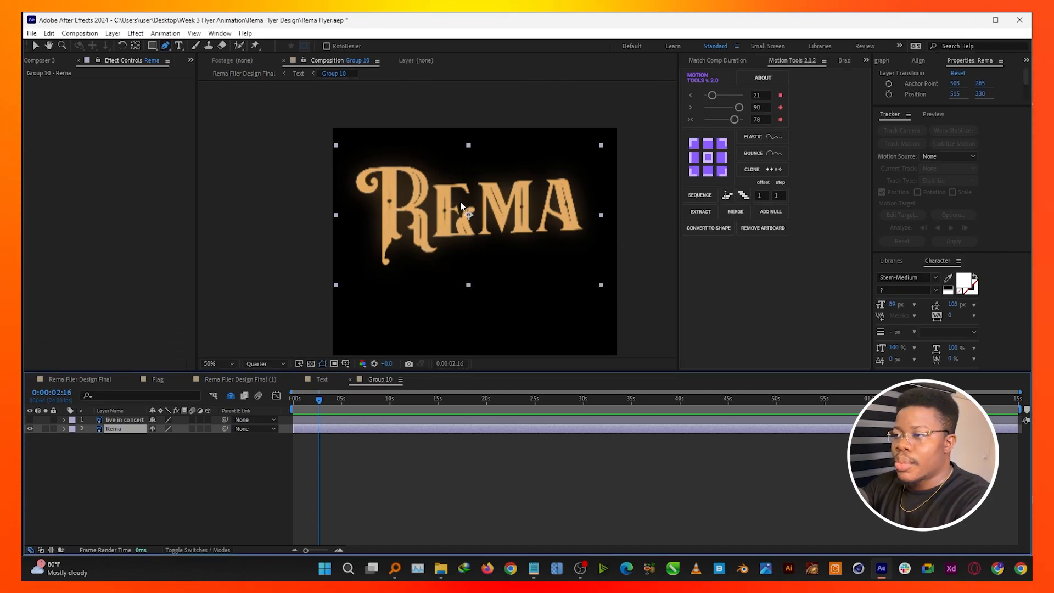
Set Group 10's preview resolution to Full and compare the title with the main flyer composition
{"action": "left_click", "coordinate": [180, 45]}
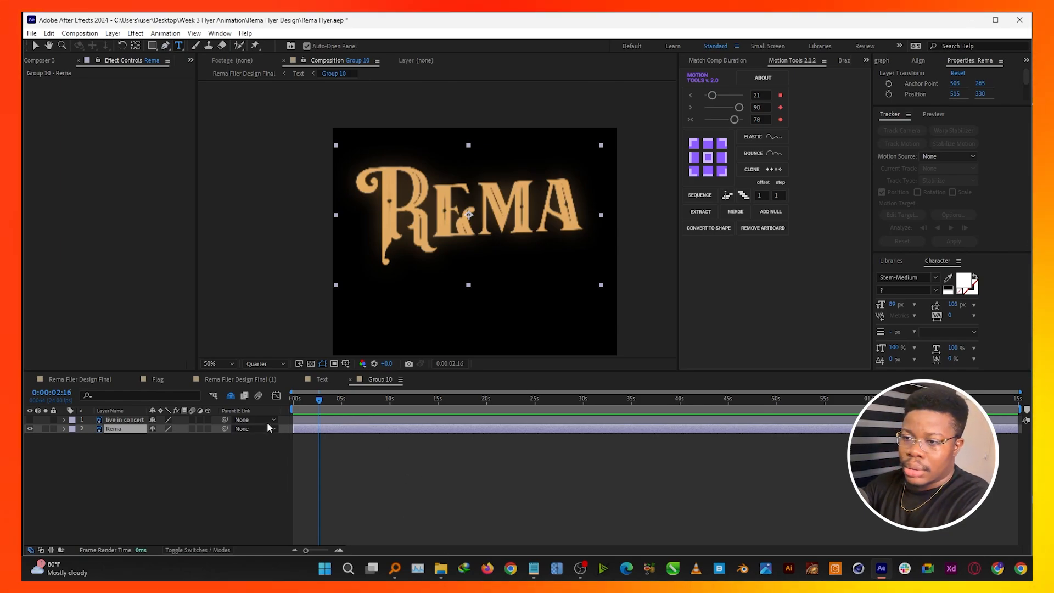
{"action": "left_click", "coordinate": [248, 364]}
{"action": "left_click", "coordinate": [265, 388]}
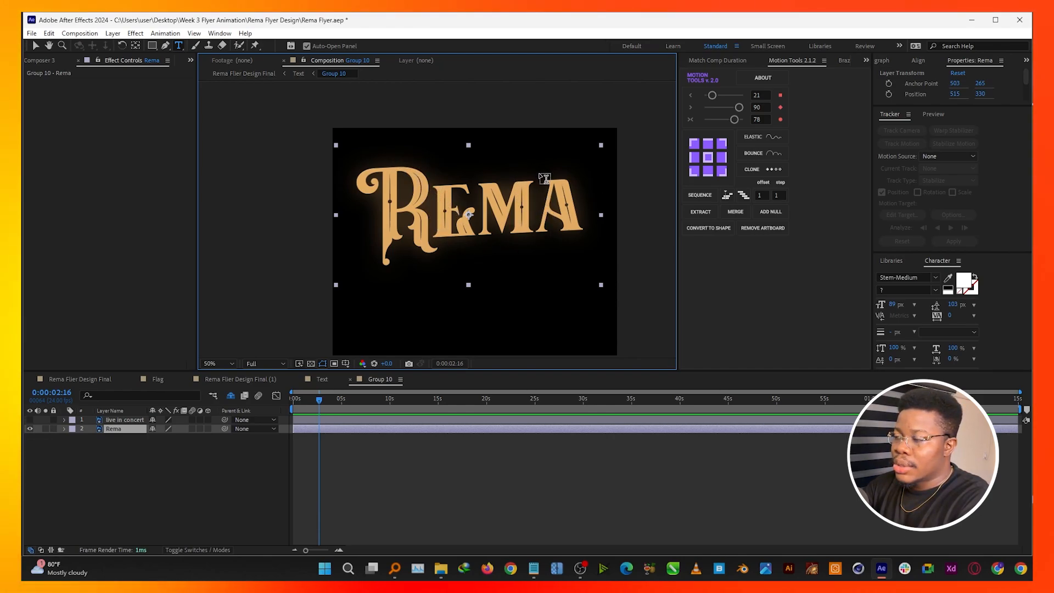
{"action": "left_click", "coordinate": [267, 74]}
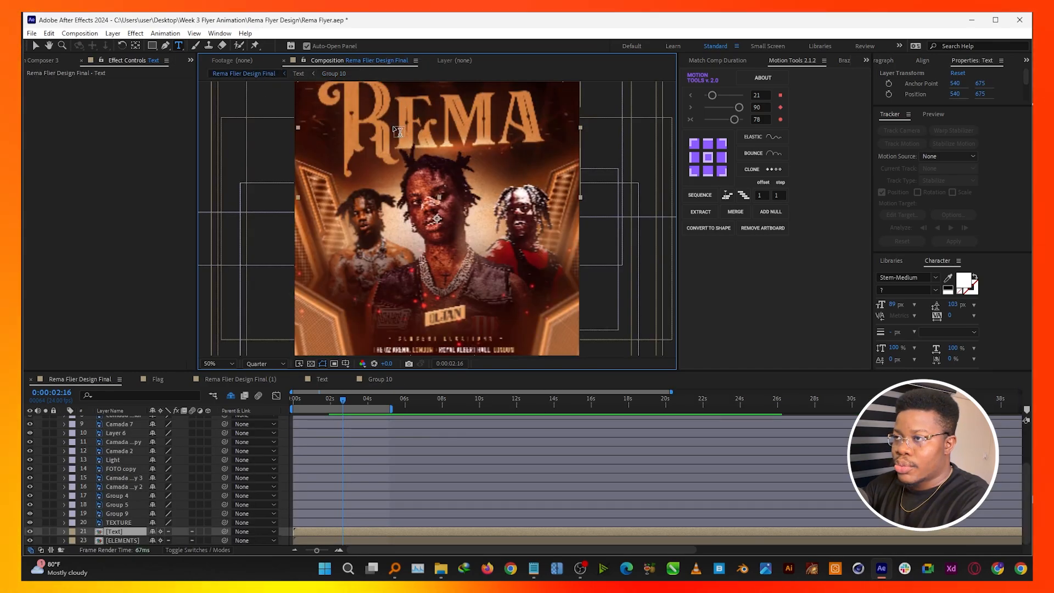
{"action": "left_click", "coordinate": [337, 74]}
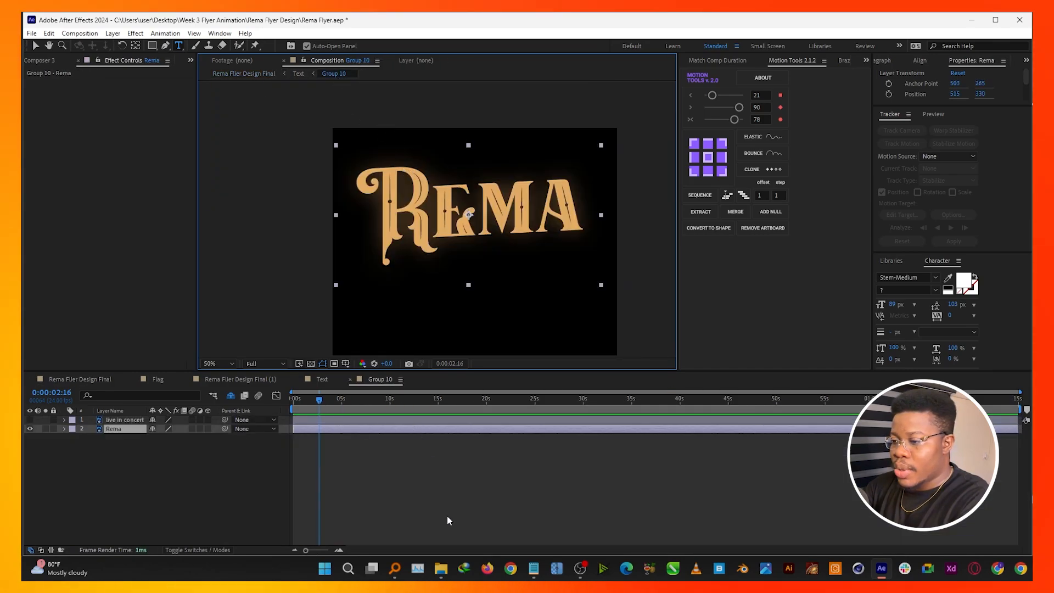
Launch Adobe Photoshop
{"action": "key", "text": "super"}
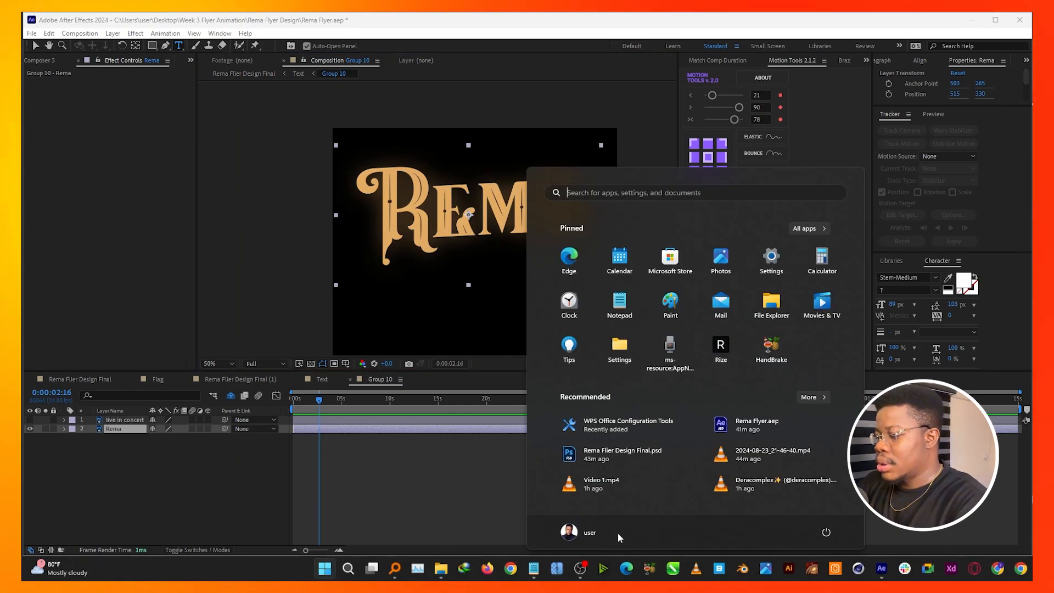
{"action": "type", "text": "phot"}
{"action": "key", "text": "Return"}
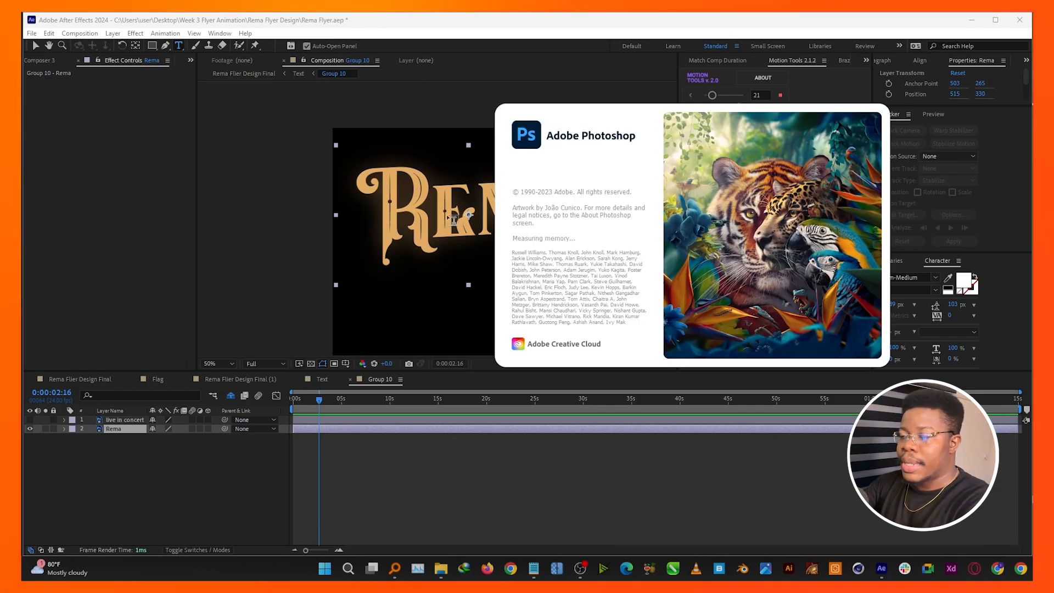
Add a text layer reading "Rema" below the title artwork in Group 10
{"action": "left_click", "coordinate": [439, 307]}
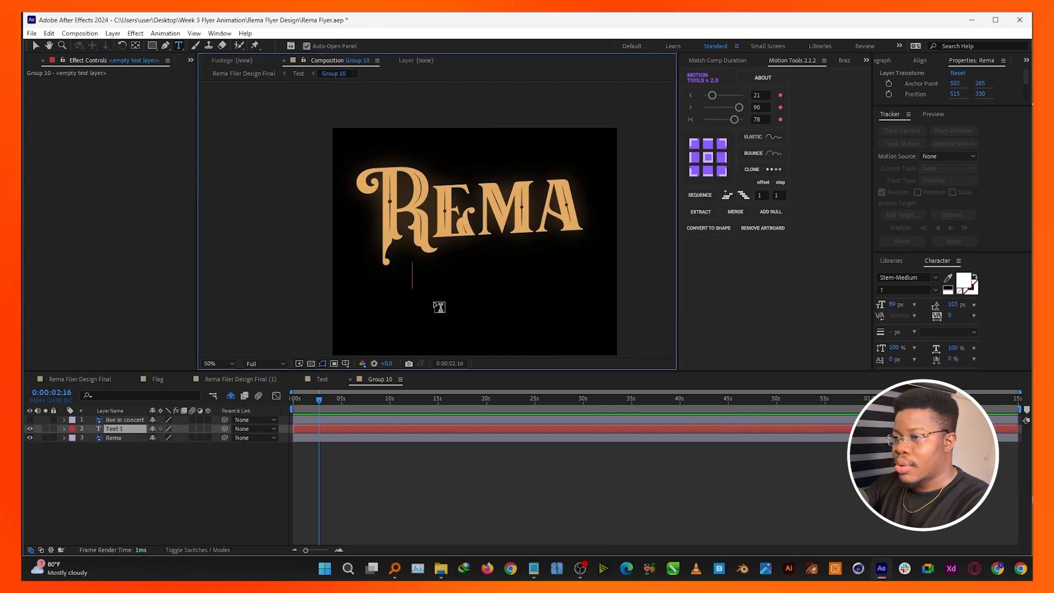
{"action": "type", "text": "Rema"}
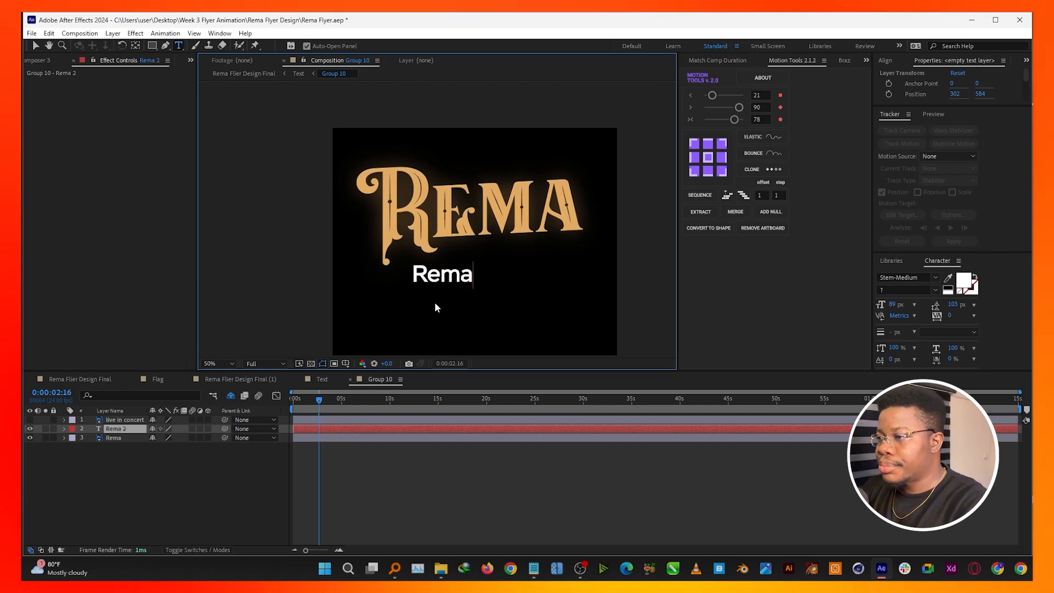
Look for the title's font file in the Week 3 Flyer Animation folder
{"action": "left_click", "coordinate": [440, 571]}
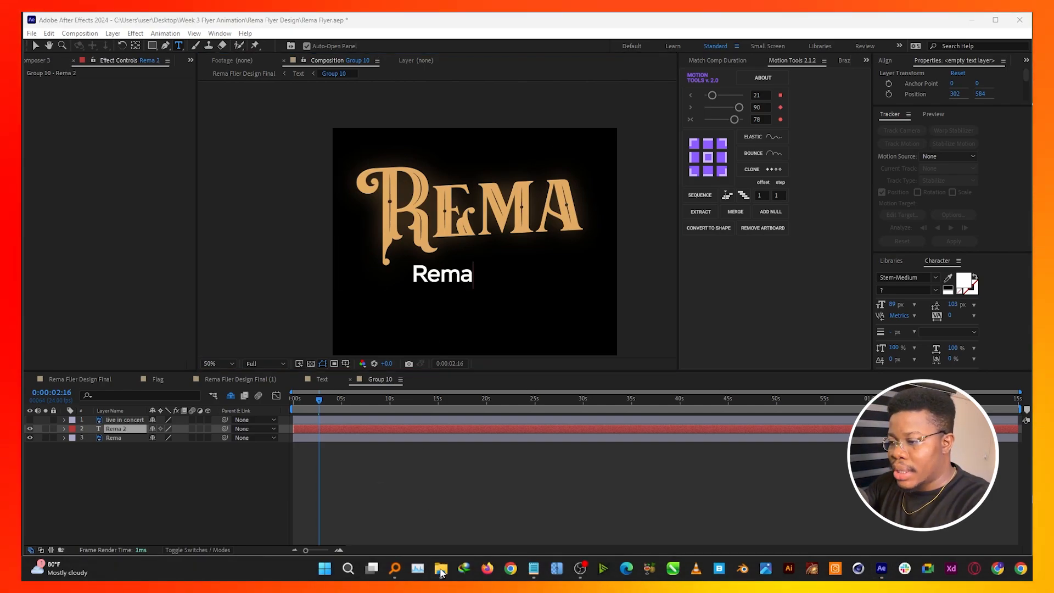
{"action": "left_click", "coordinate": [430, 539]}
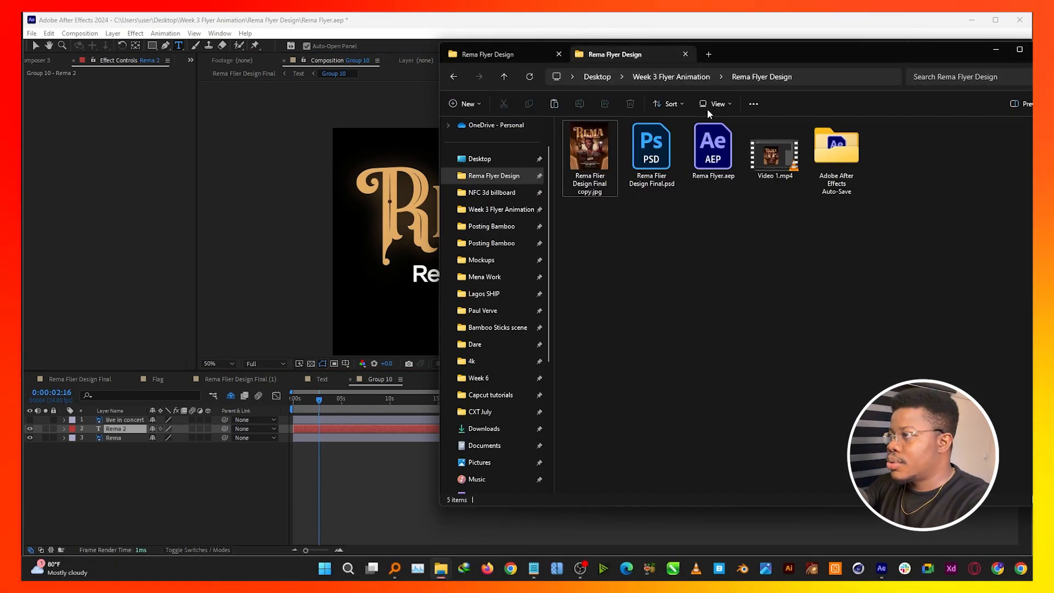
{"action": "left_click", "coordinate": [671, 77]}
{"action": "left_click", "coordinate": [713, 161]}
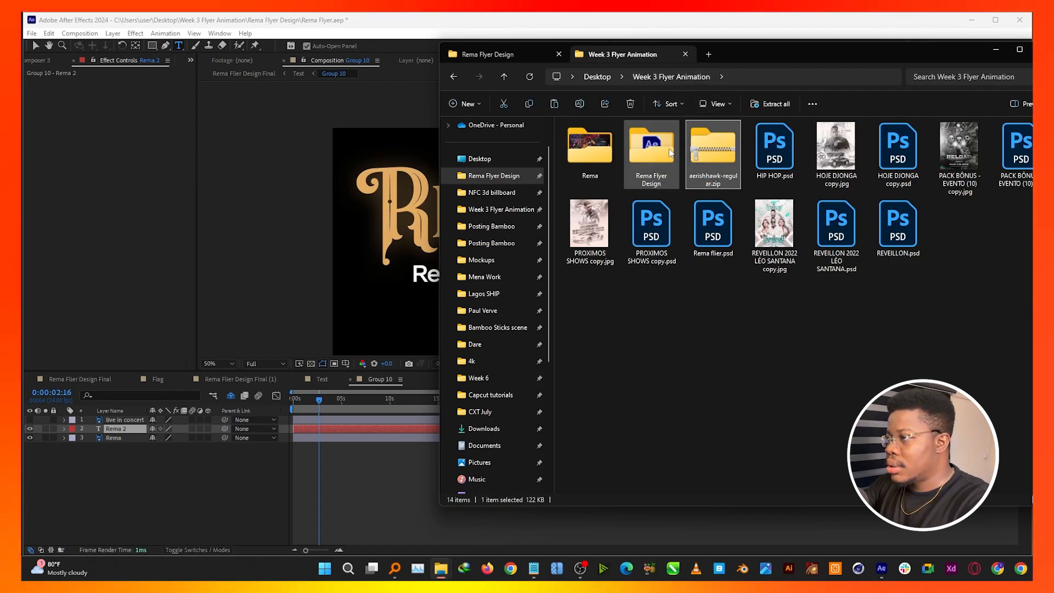
{"action": "left_click", "coordinate": [646, 145]}
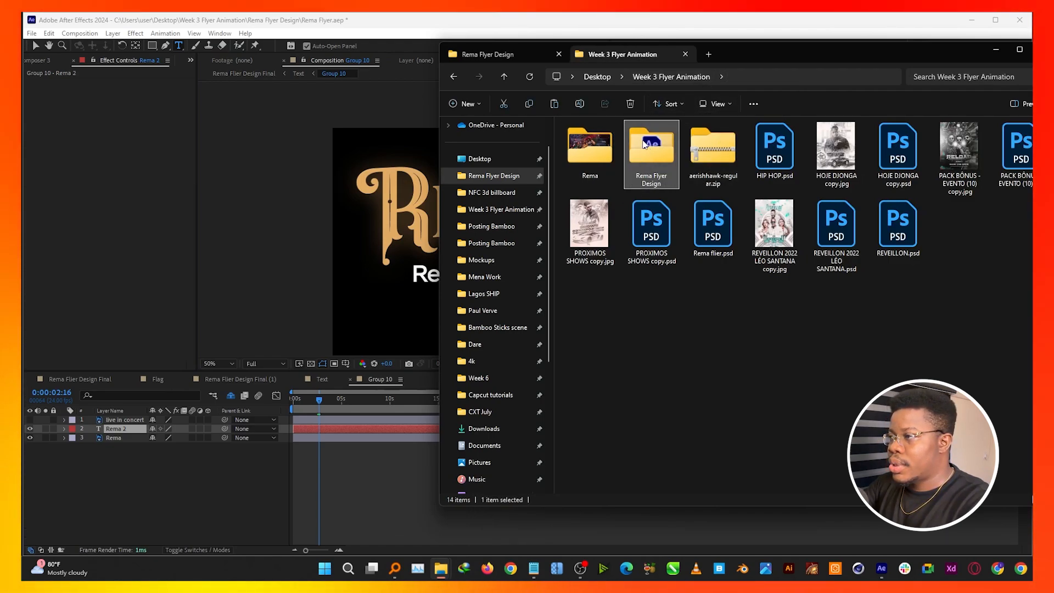
{"action": "double_click", "coordinate": [645, 145]}
Return to After Effects and set the new Rema text layer's font to Aerishhawk Regular
{"action": "left_click", "coordinate": [143, 469]}
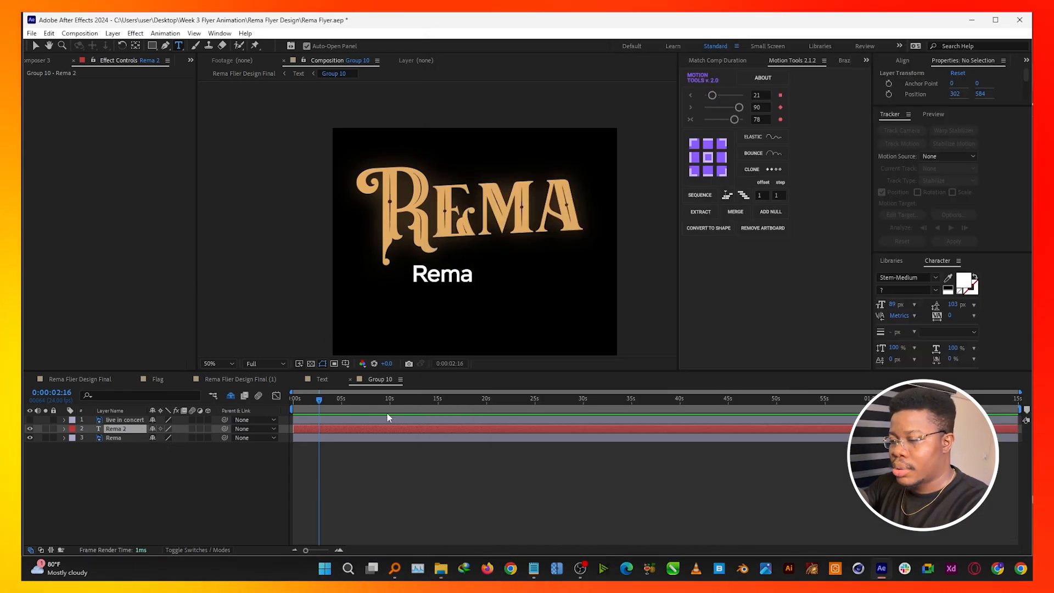
{"action": "left_click", "coordinate": [105, 499]}
{"action": "left_click", "coordinate": [128, 434]}
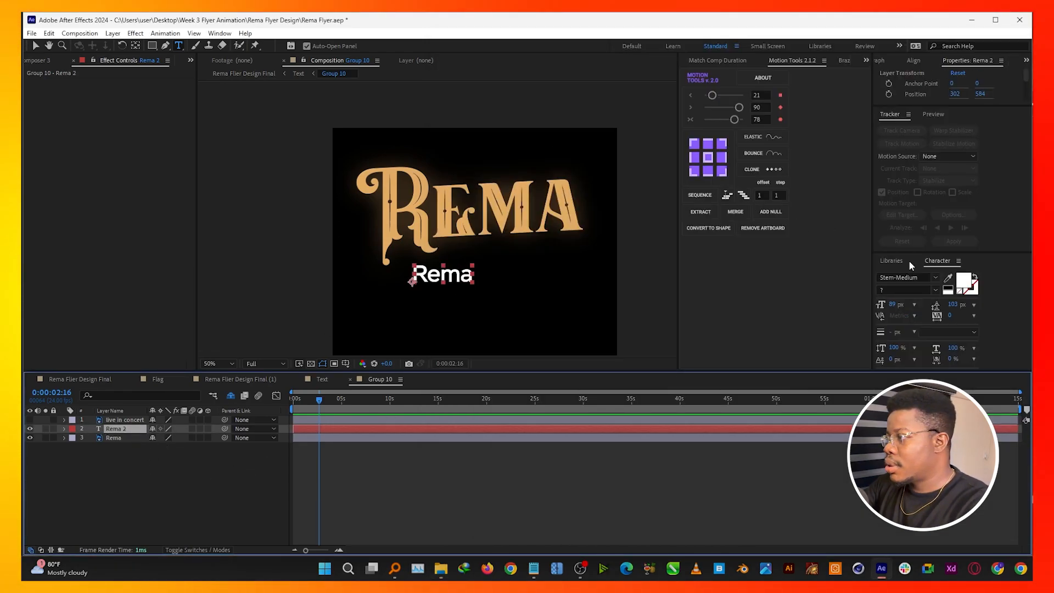
{"action": "left_click", "coordinate": [908, 276]}
{"action": "key", "text": "Caps_Lock"}
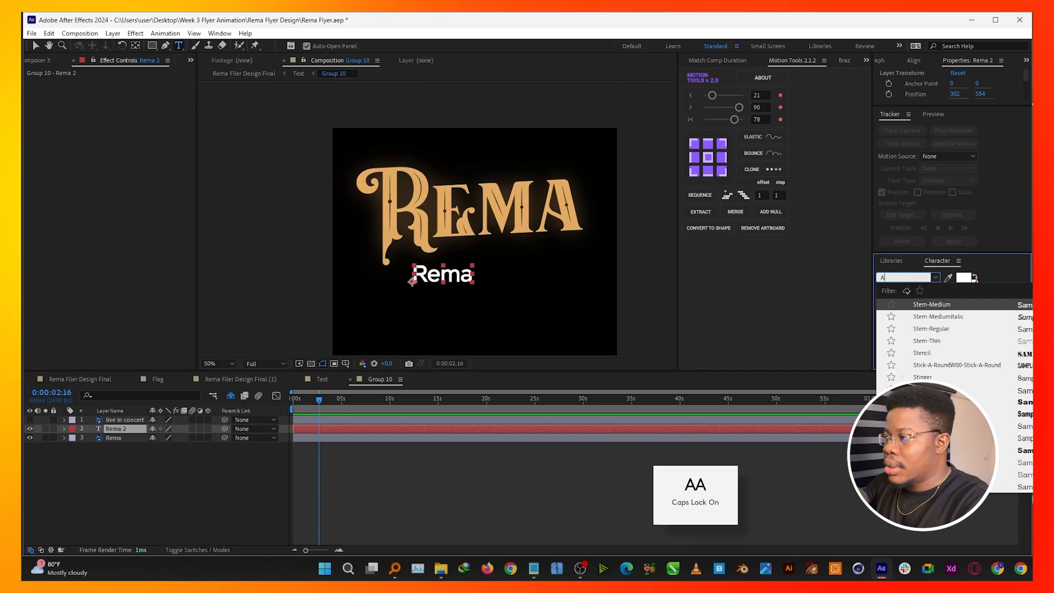
{"action": "type", "text": "AE"}
{"action": "key", "text": "Caps_Lock"}
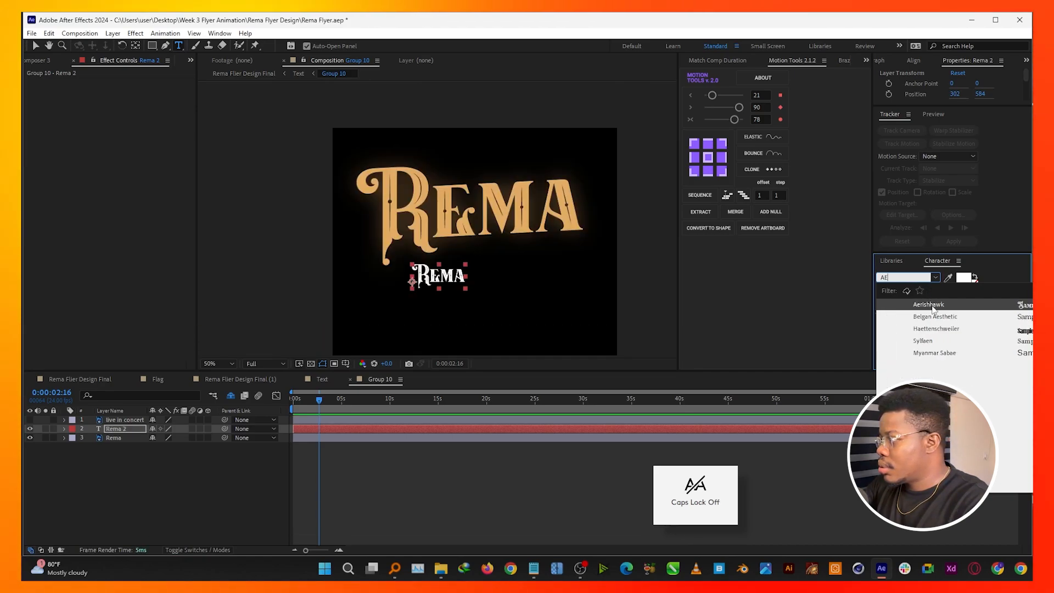
{"action": "key", "text": "Return"}
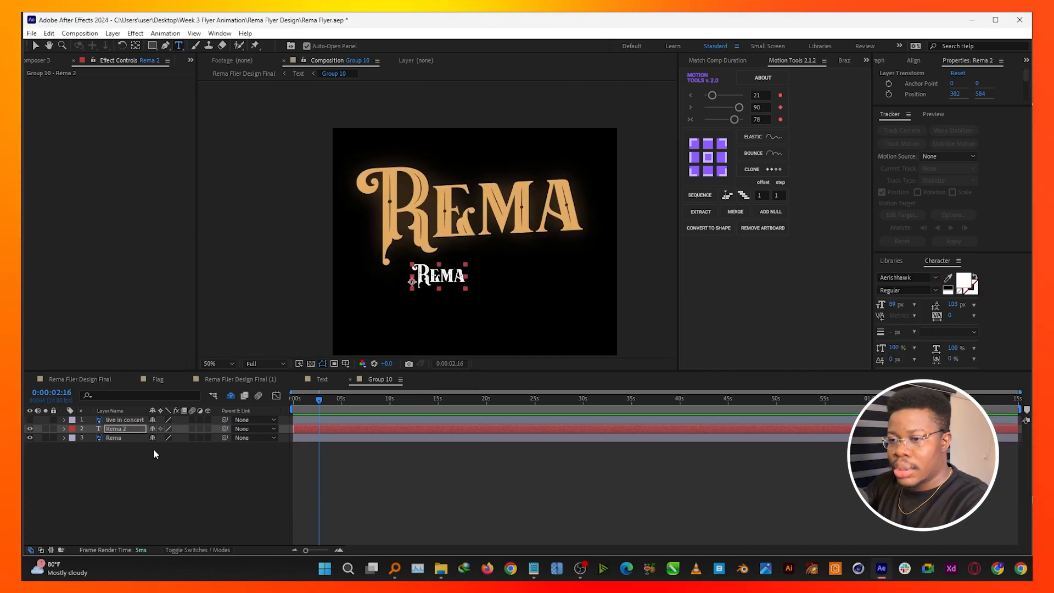
Scale the Rema text layer to 434% and move it over the original title artwork
{"action": "key", "text": "s"}
{"action": "left_click_drag", "start_coordinate": [166, 438], "coordinate": [333, 432]}
{"action": "left_click", "coordinate": [35, 46]}
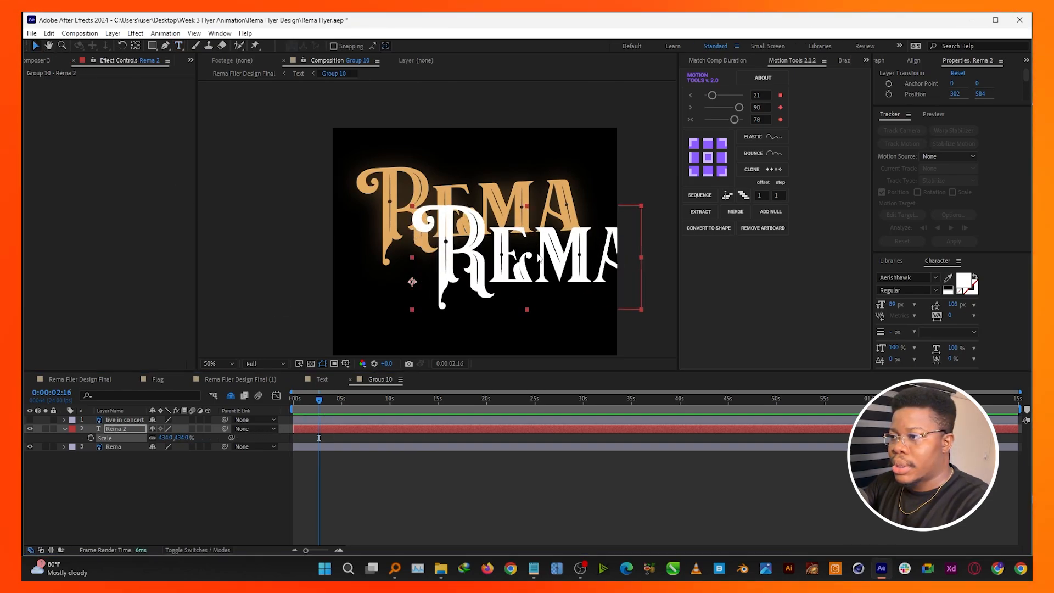
{"action": "left_click_drag", "start_coordinate": [538, 258], "coordinate": [481, 217]}
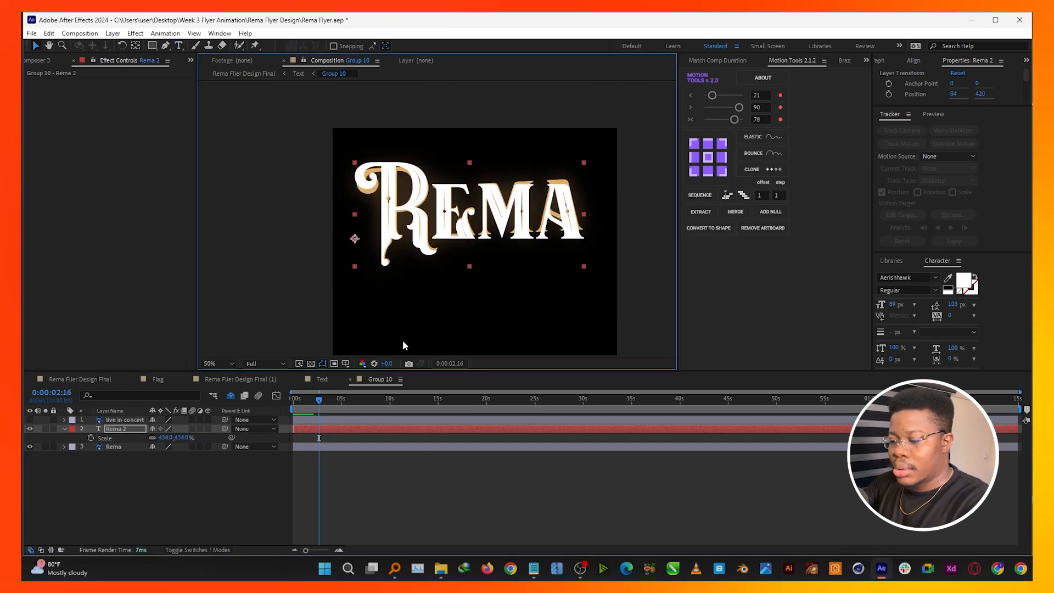
Center the Rema 2 layer's anchor point and hide the original Rema artwork layer
{"action": "left_click", "coordinate": [123, 427]}
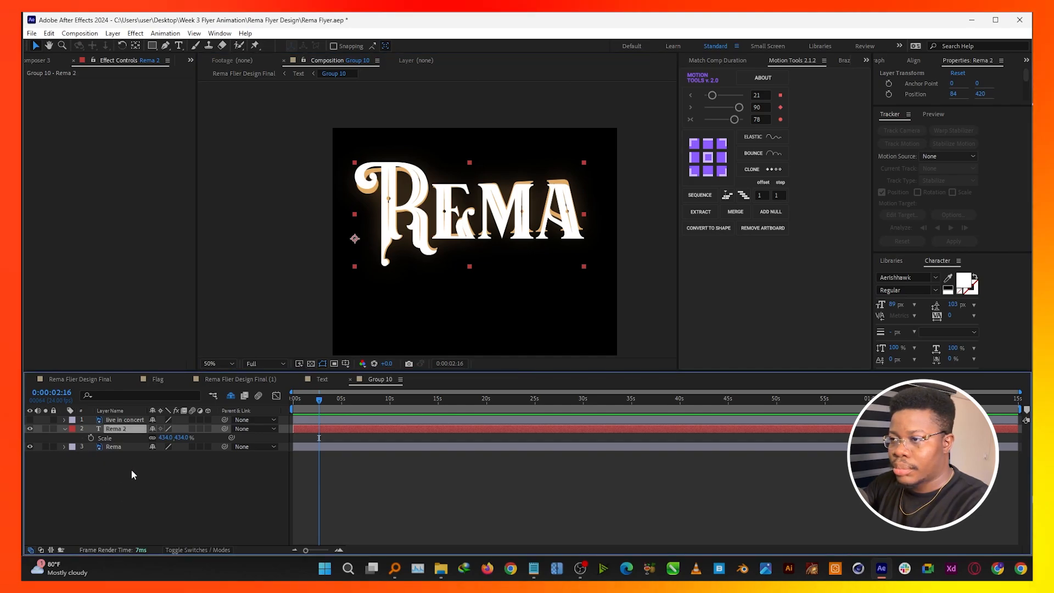
{"action": "left_click", "coordinate": [708, 158]}
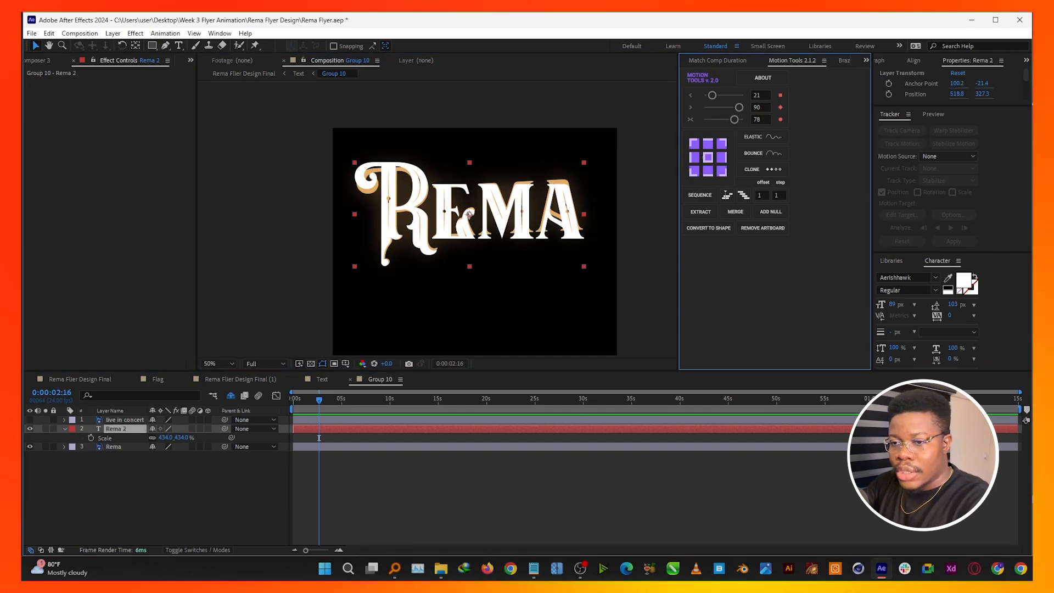
{"action": "left_click", "coordinate": [30, 446]}
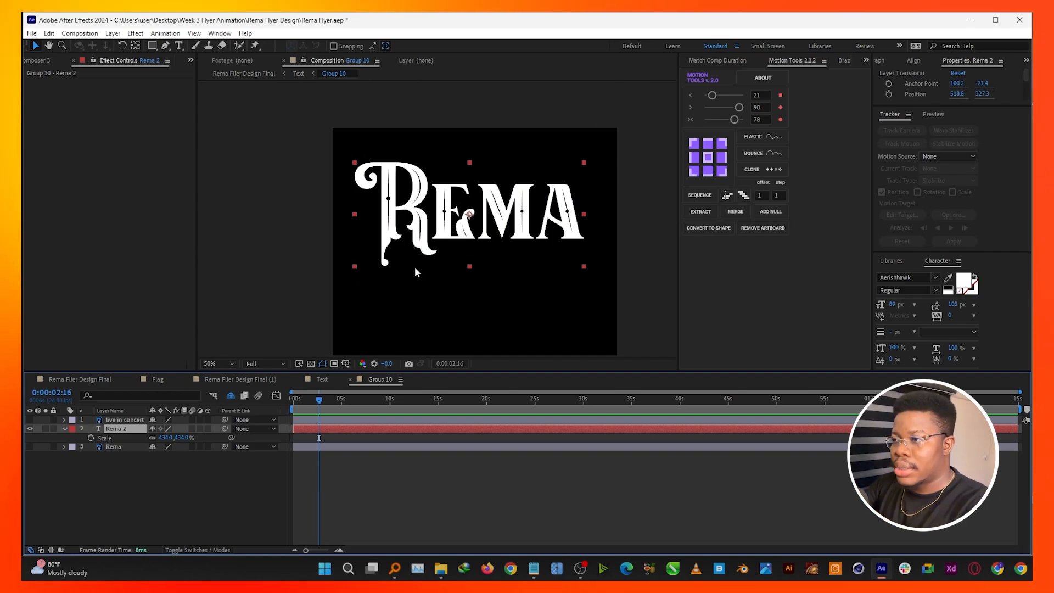
Try to isolate the letter R of the Rema 2 text with a rectangular mask
{"action": "left_click", "coordinate": [239, 469]}
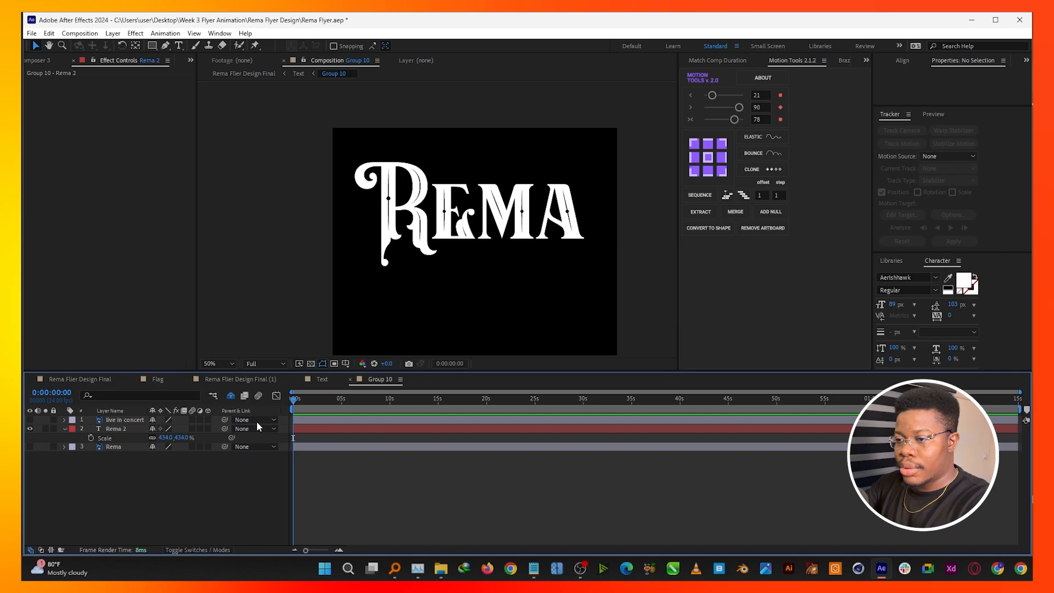
{"action": "left_click", "coordinate": [66, 429]}
{"action": "left_click", "coordinate": [105, 428]}
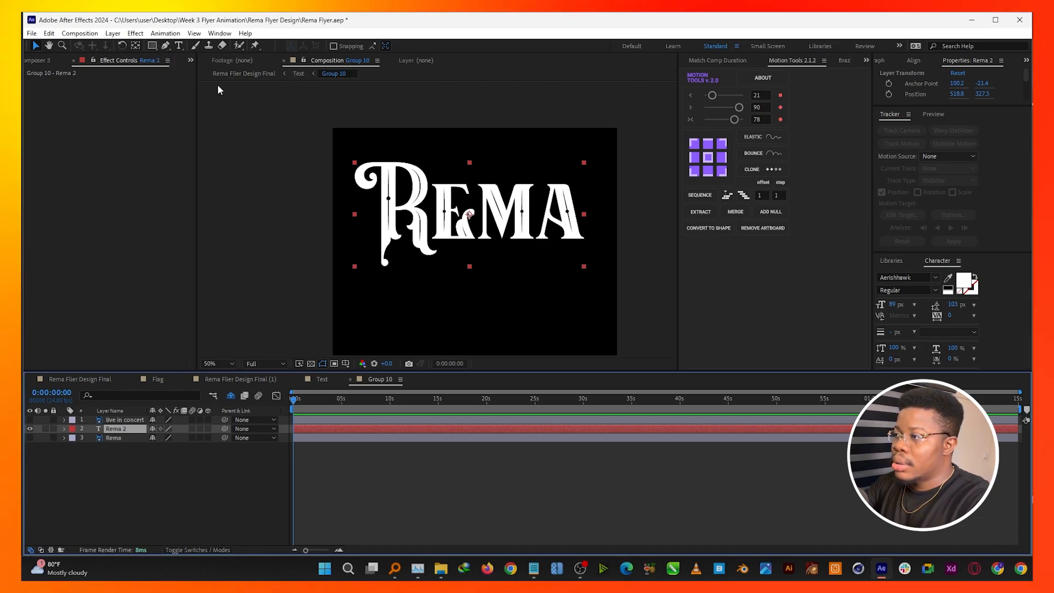
{"action": "left_click", "coordinate": [152, 46]}
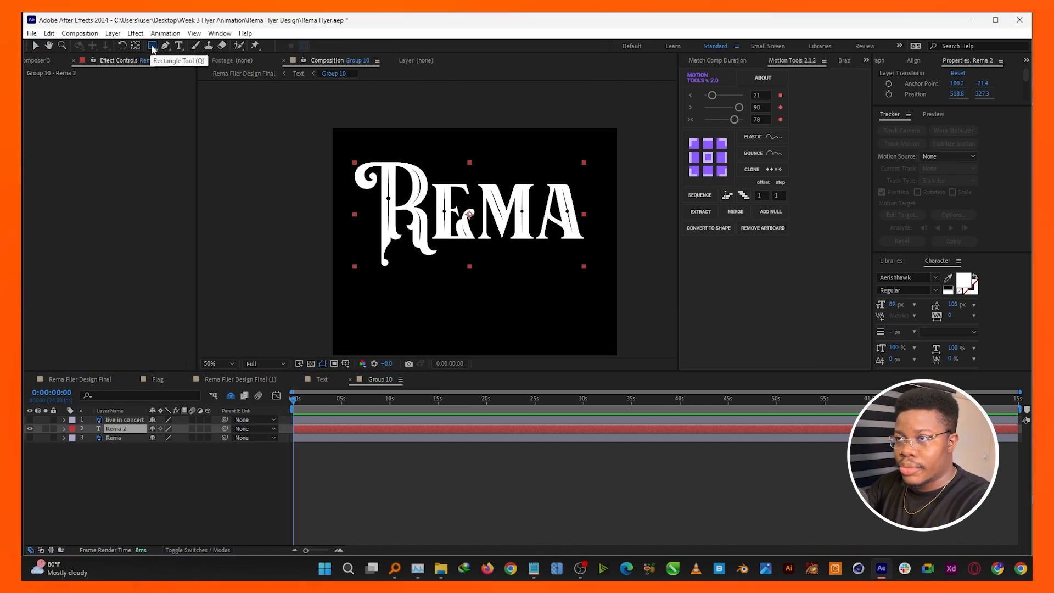
{"action": "left_click_drag", "start_coordinate": [346, 155], "coordinate": [437, 267]}
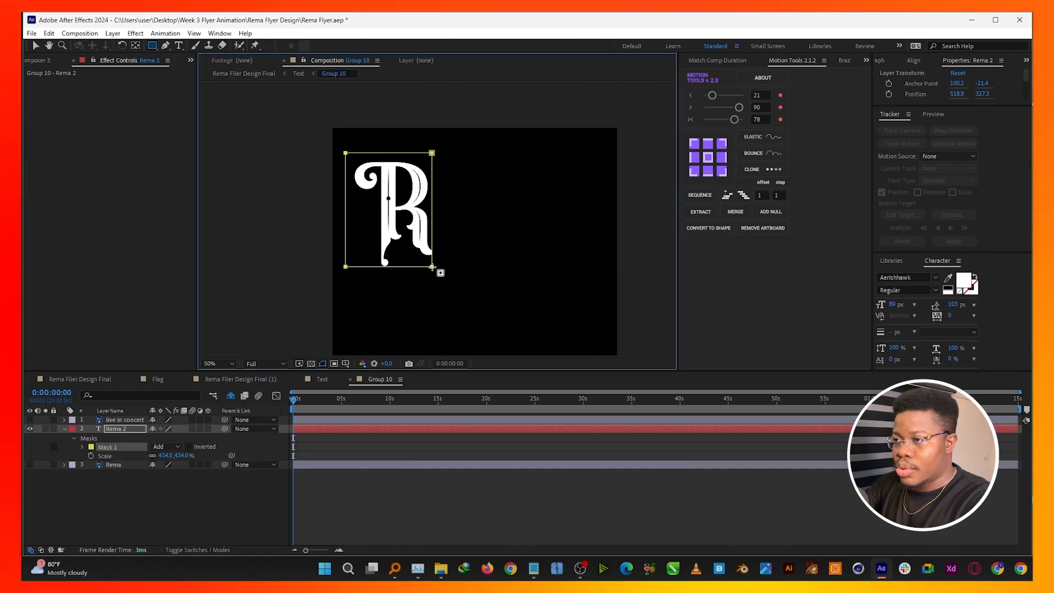
{"action": "key", "text": "ctrl+z"}
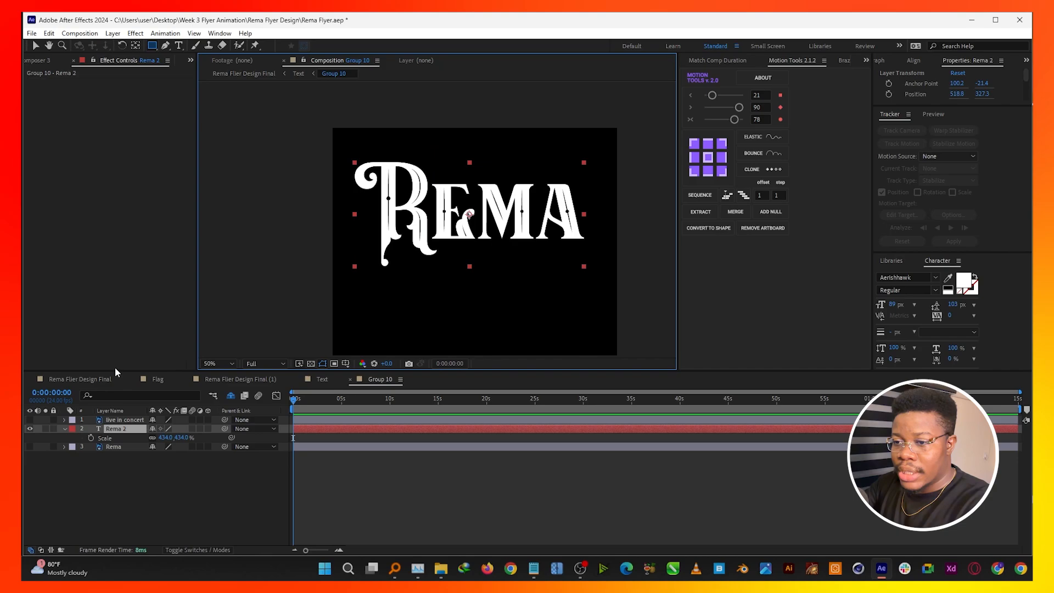
Draw a closed Pen mask around the letter R on the Rema 2 text layer
{"action": "left_click", "coordinate": [166, 46]}
{"action": "left_click", "coordinate": [366, 193]}
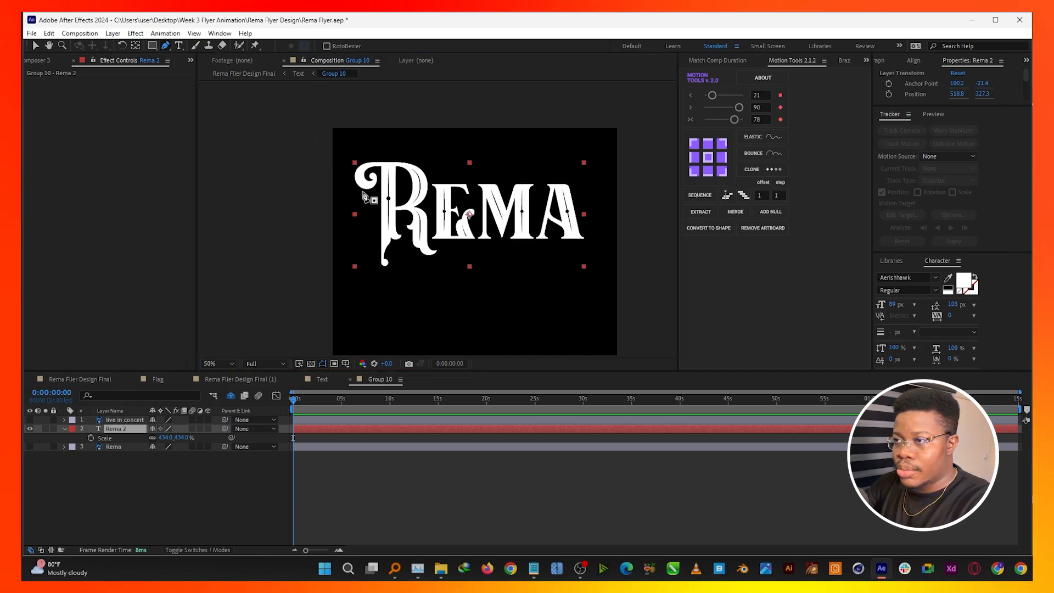
{"action": "left_click", "coordinate": [350, 184]}
{"action": "left_click", "coordinate": [353, 161]}
{"action": "left_click", "coordinate": [369, 152]}
{"action": "left_click", "coordinate": [400, 154]}
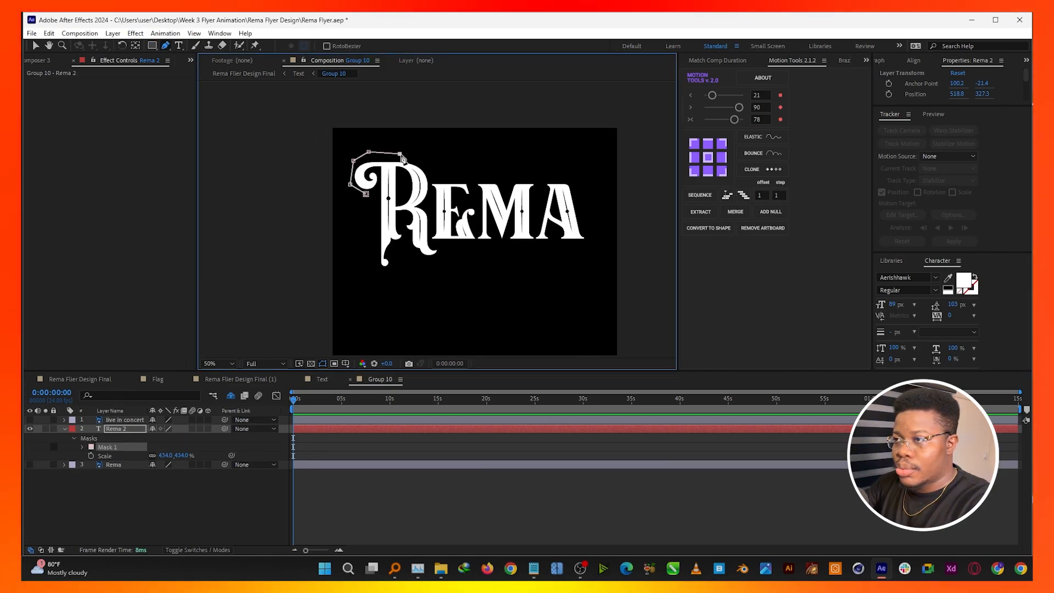
{"action": "left_click", "coordinate": [432, 160]}
{"action": "left_click", "coordinate": [435, 171]}
{"action": "left_click", "coordinate": [430, 194]}
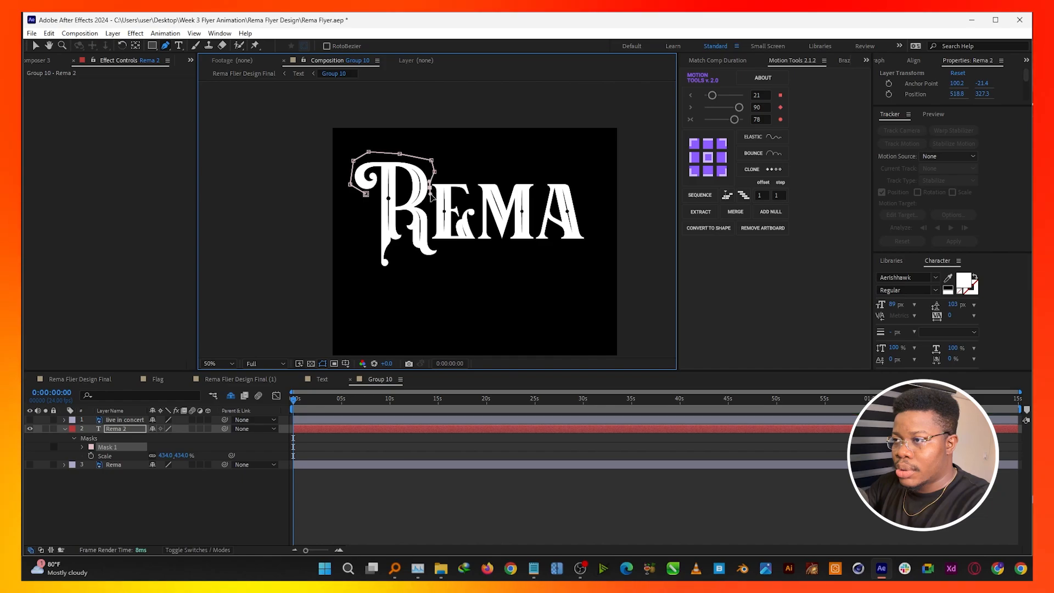
{"action": "left_click", "coordinate": [429, 207]}
{"action": "left_click", "coordinate": [430, 224]}
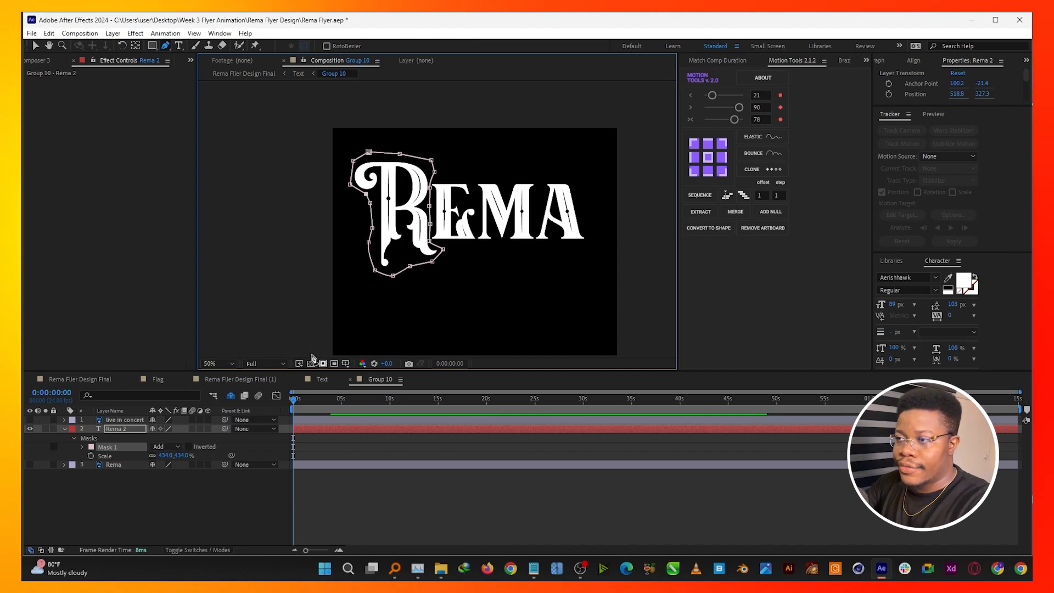
{"action": "left_click", "coordinate": [179, 505]}
Duplicate the masked Rema 2 layer and center the copy's anchor point
{"action": "left_click", "coordinate": [142, 429]}
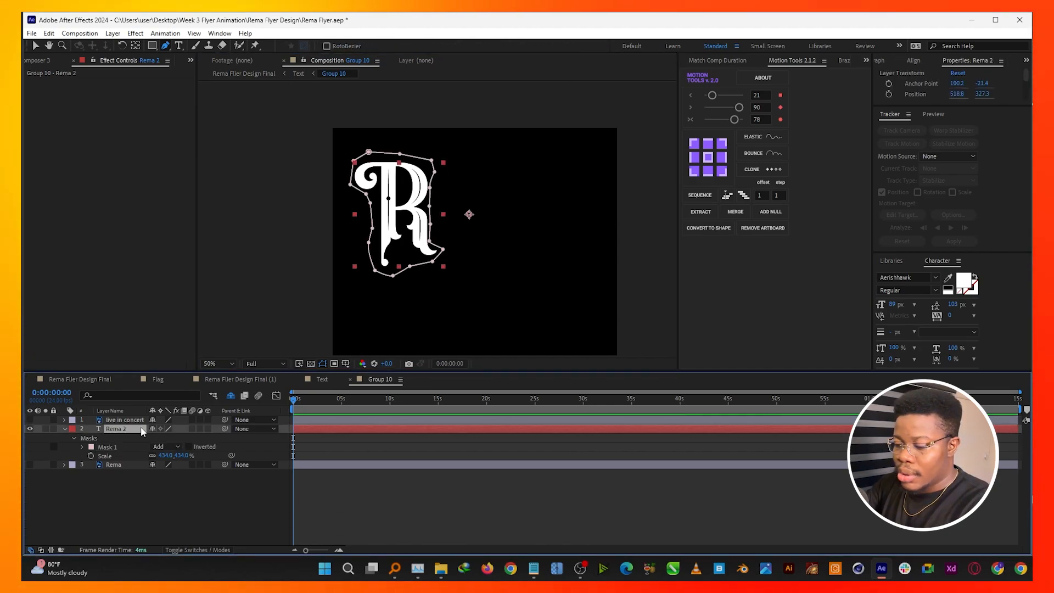
{"action": "key", "text": "ctrl+d"}
{"action": "left_click", "coordinate": [708, 159]}
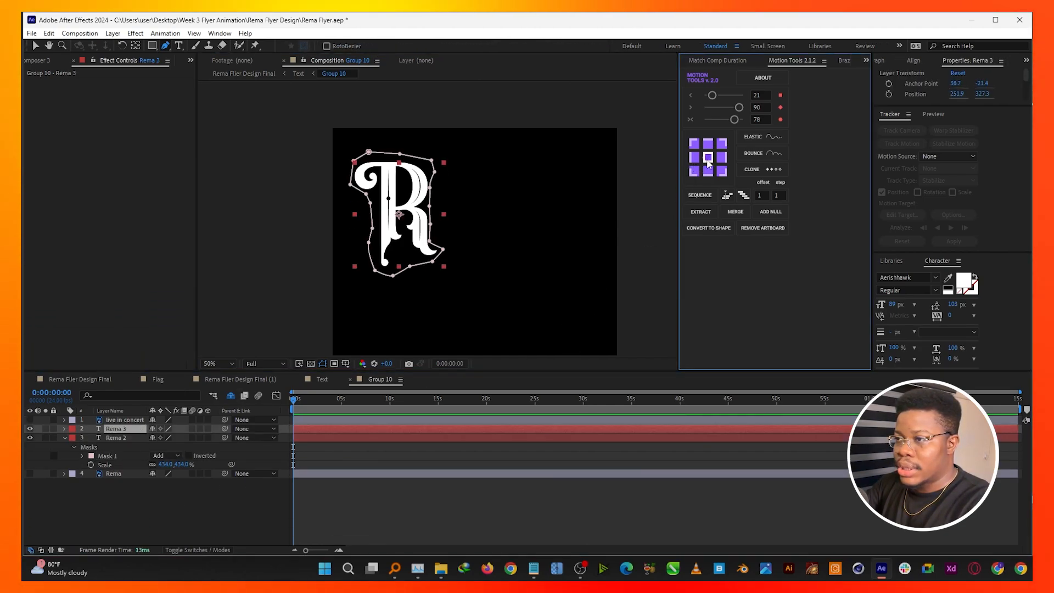
Undo the anchor change, the layer duplicate and the Pen mask on the Rema text, keeping the original artwork hidden
{"action": "key", "text": "ctrl+z"}
{"action": "key", "text": "ctrl+z"}
{"action": "key", "text": "ctrl+z"}
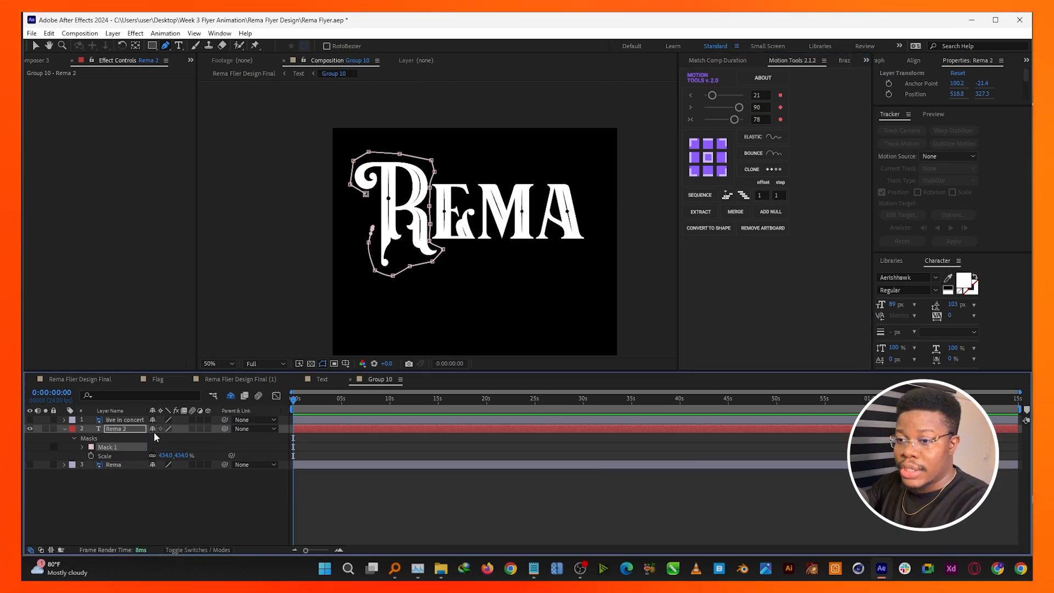
{"action": "key", "text": "ctrl+z"}
{"action": "key", "text": "ctrl+z"}
{"action": "key", "text": "ctrl+z"}
{"action": "key", "text": "ctrl+z"}
{"action": "key", "text": "ctrl+z"}
{"action": "key", "text": "ctrl+z"}
{"action": "key", "text": "ctrl+z"}
{"action": "key", "text": "ctrl+z"}
{"action": "key", "text": "ctrl+z"}
{"action": "key", "text": "ctrl+z"}
{"action": "key", "text": "ctrl+z"}
{"action": "key", "text": "ctrl+z"}
{"action": "key", "text": "ctrl+z"}
{"action": "key", "text": "ctrl+z"}
{"action": "key", "text": "ctrl+z"}
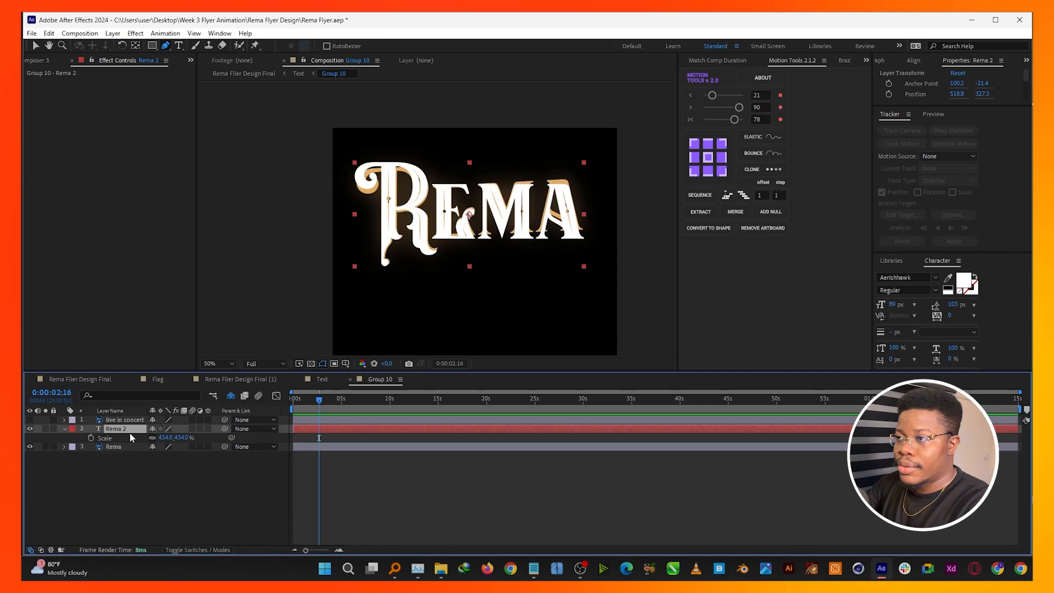
{"action": "key", "text": "ctrl+z"}
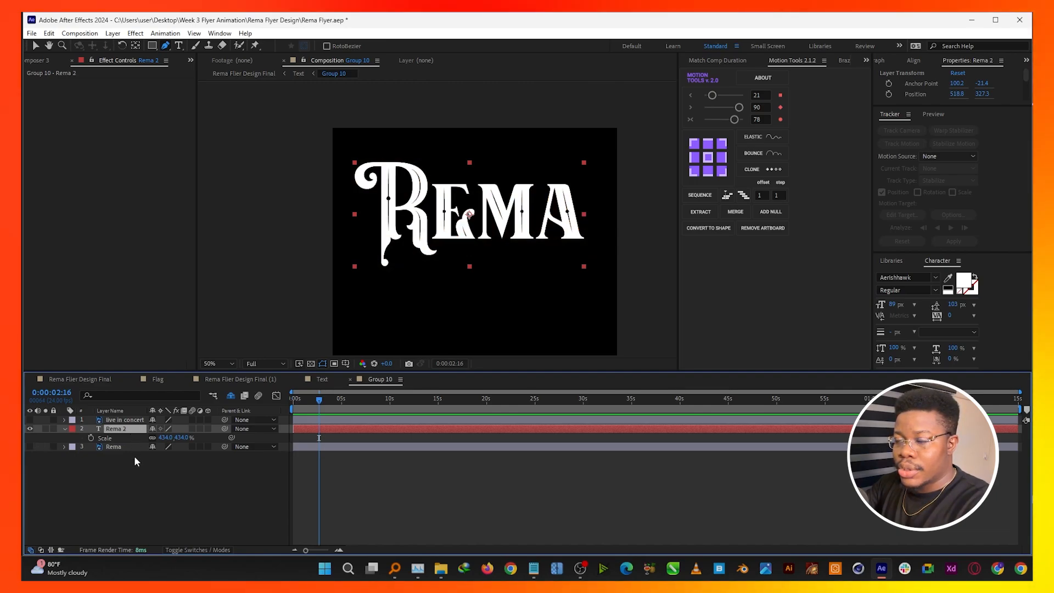
Duplicate the Rema 2 text layer three times, making one copy per letter
{"action": "key", "text": "ctrl+d"}
{"action": "key", "text": "ctrl+d"}
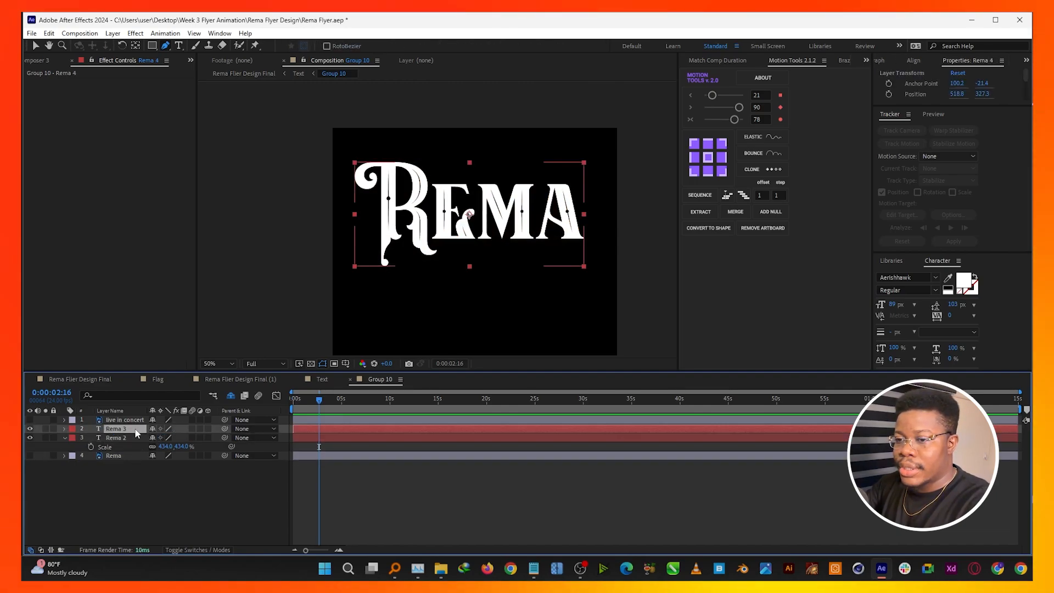
{"action": "key", "text": "ctrl+d"}
Delete the letters "ema" from the Rema 3 text layer, leaving only "R"
{"action": "left_click", "coordinate": [130, 449]}
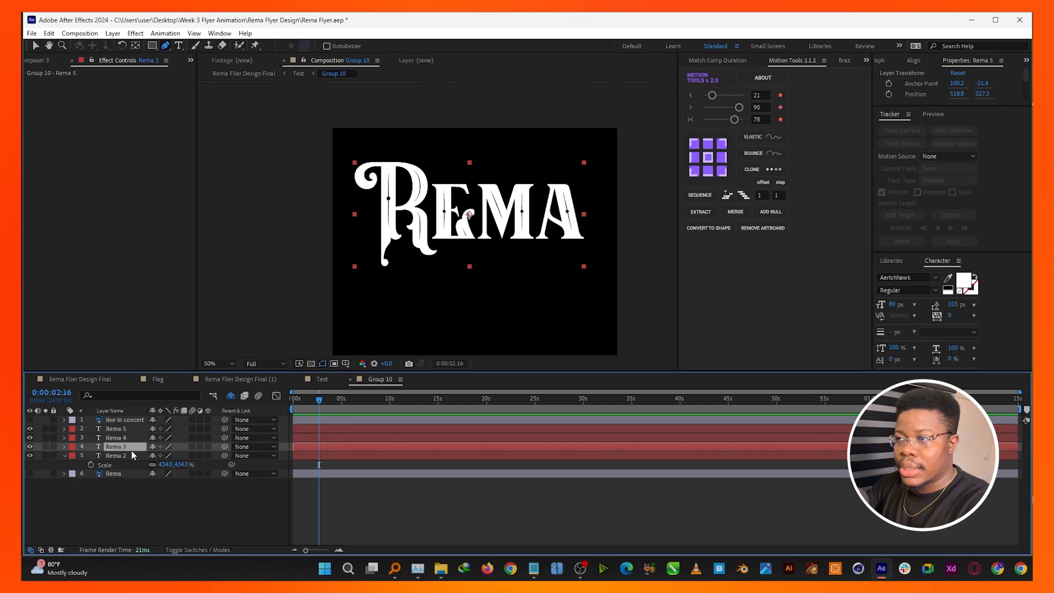
{"action": "left_click", "coordinate": [179, 46]}
{"action": "left_click_drag", "start_coordinate": [437, 217], "coordinate": [335, 213]}
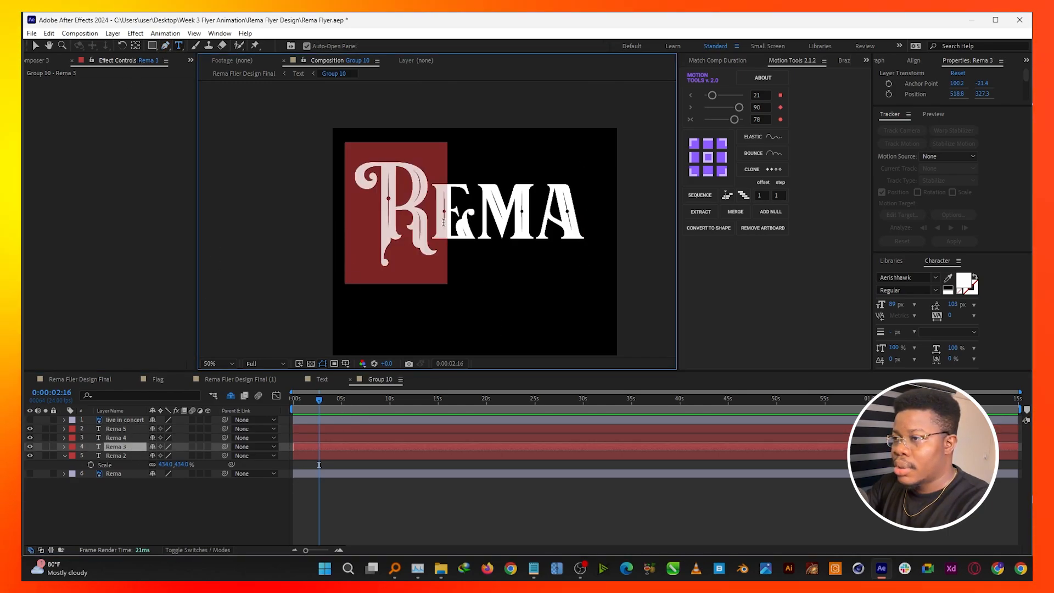
{"action": "left_click_drag", "start_coordinate": [434, 214], "coordinate": [650, 235]}
{"action": "key", "text": "BackSpace"}
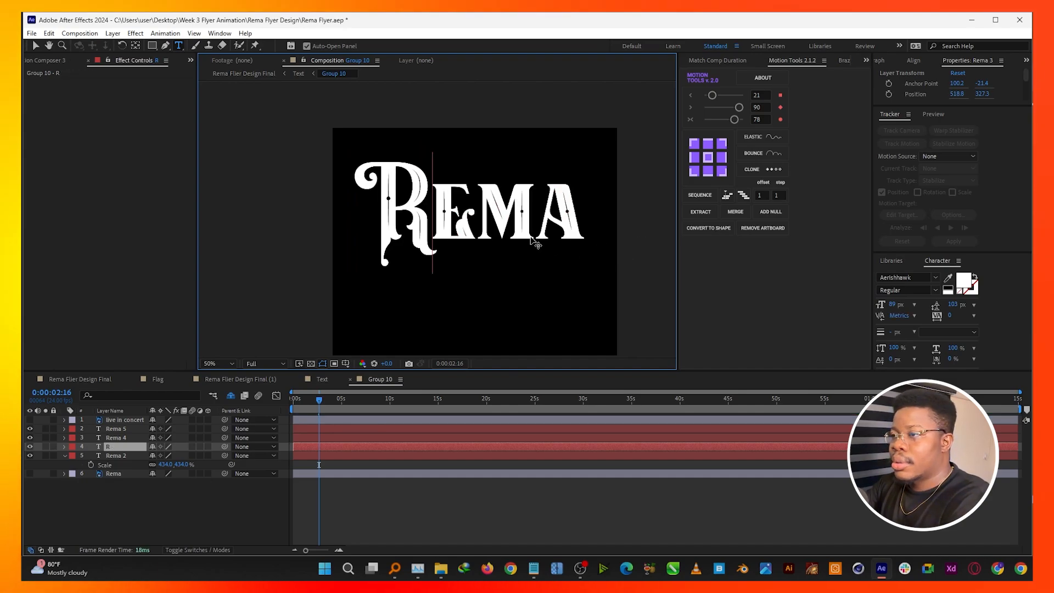
Move the Rema 2 text layer above the "R" layer and reduce its text to the letter "e"
{"action": "left_click", "coordinate": [130, 495]}
{"action": "left_click_drag", "start_coordinate": [119, 458], "coordinate": [121, 440]}
{"action": "left_click_drag", "start_coordinate": [439, 222], "coordinate": [371, 214]}
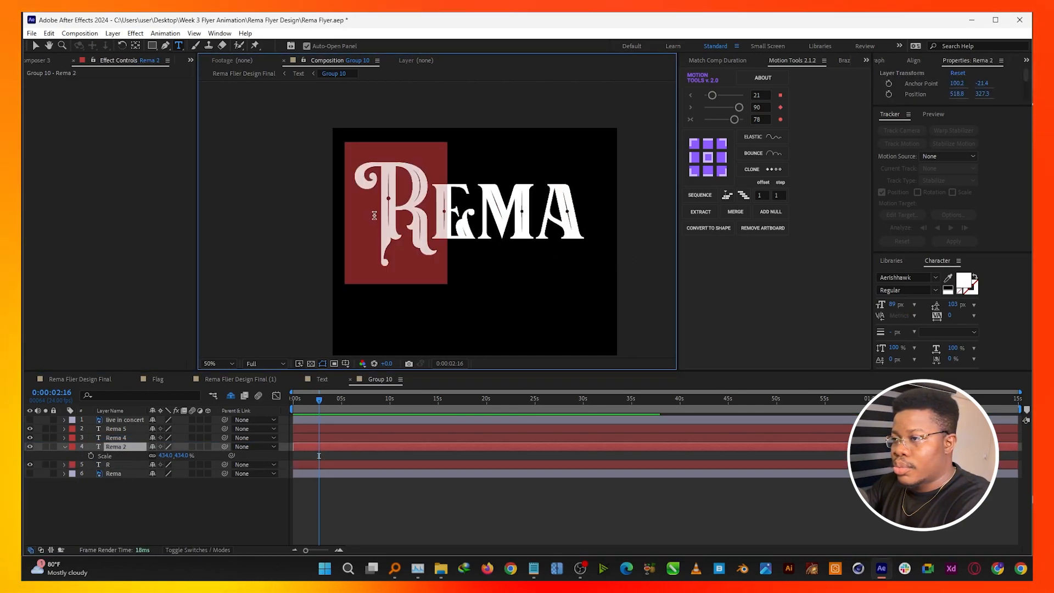
{"action": "key", "text": "BackSpace"}
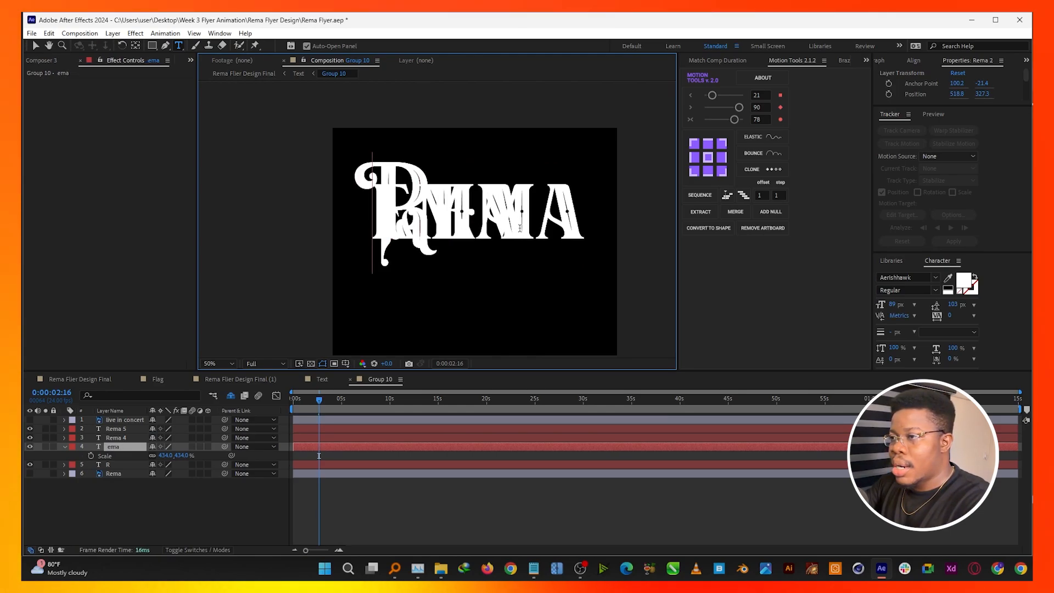
{"action": "left_click_drag", "start_coordinate": [425, 210], "coordinate": [603, 213]}
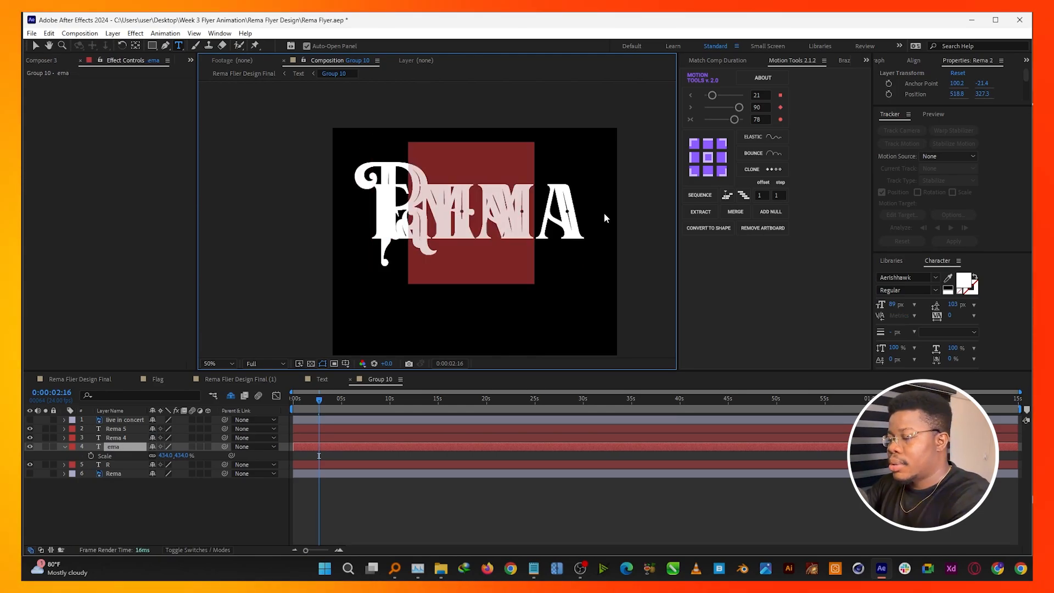
{"action": "type", "text": "e"}
{"action": "left_click", "coordinate": [39, 46]}
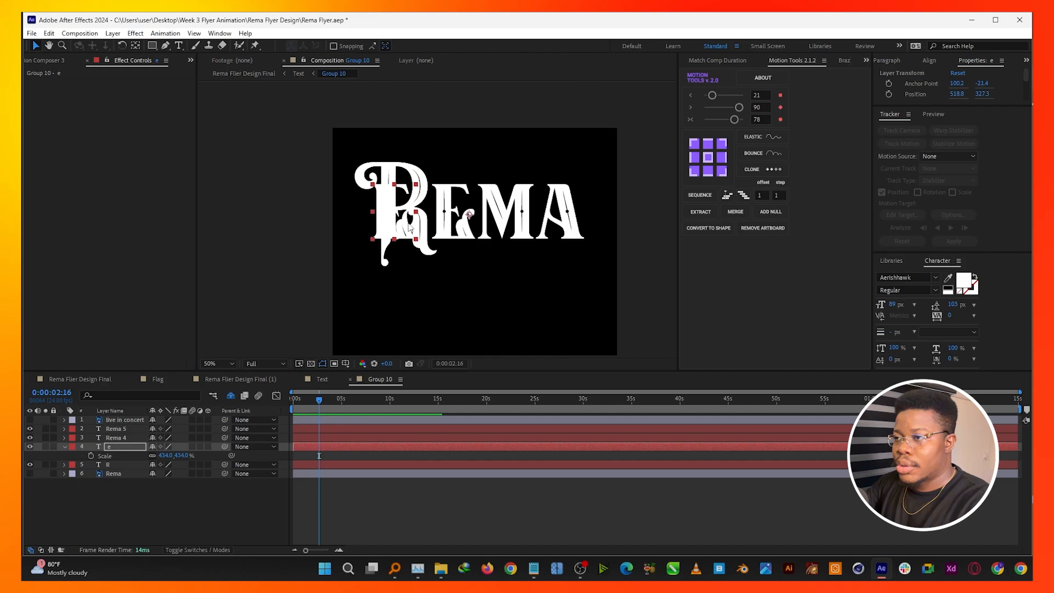
Slide the "e" layer into its original place after the R and center its anchor point
{"action": "left_click_drag", "start_coordinate": [394, 214], "coordinate": [453, 216]}
{"action": "key", "text": "shift+Right"}
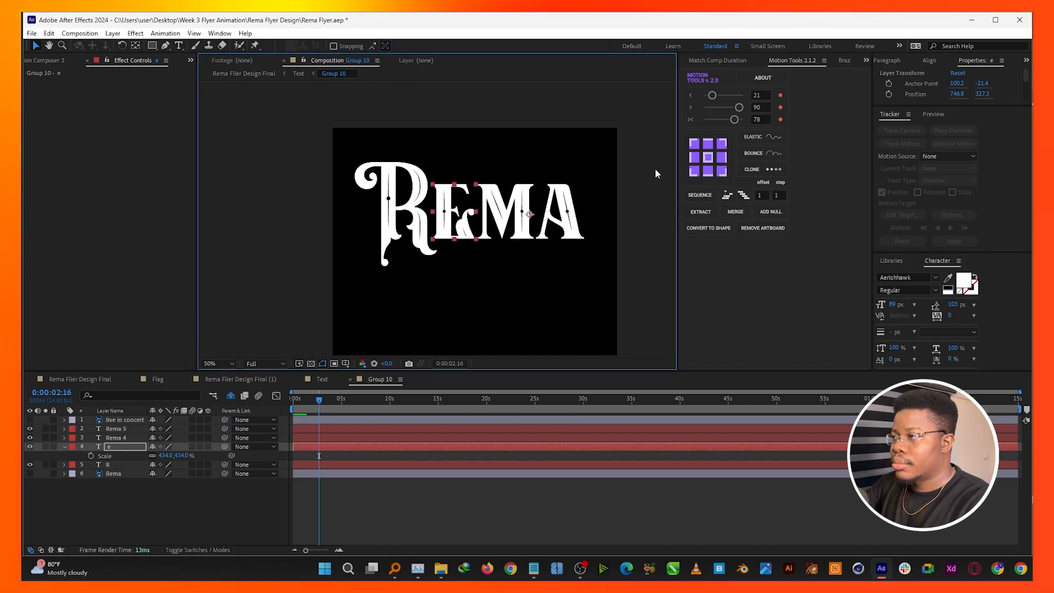
{"action": "left_click", "coordinate": [708, 158]}
Delete the letters "Re" and "a" from the Rema 4 text layer, leaving only "m"
{"action": "left_click", "coordinate": [133, 437]}
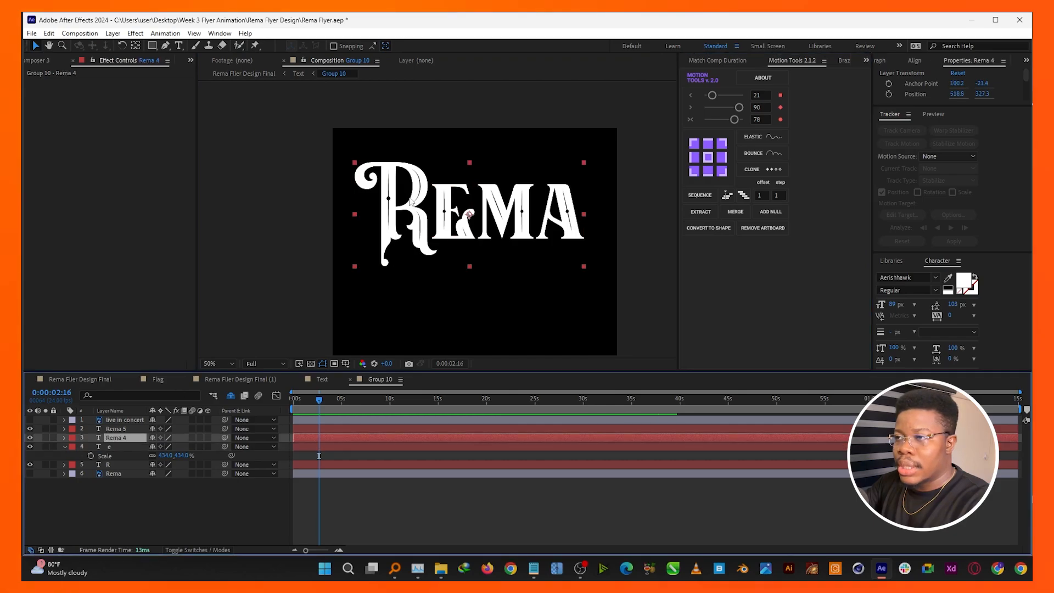
{"action": "left_click", "coordinate": [176, 43]}
{"action": "left_click_drag", "start_coordinate": [479, 213], "coordinate": [287, 203]}
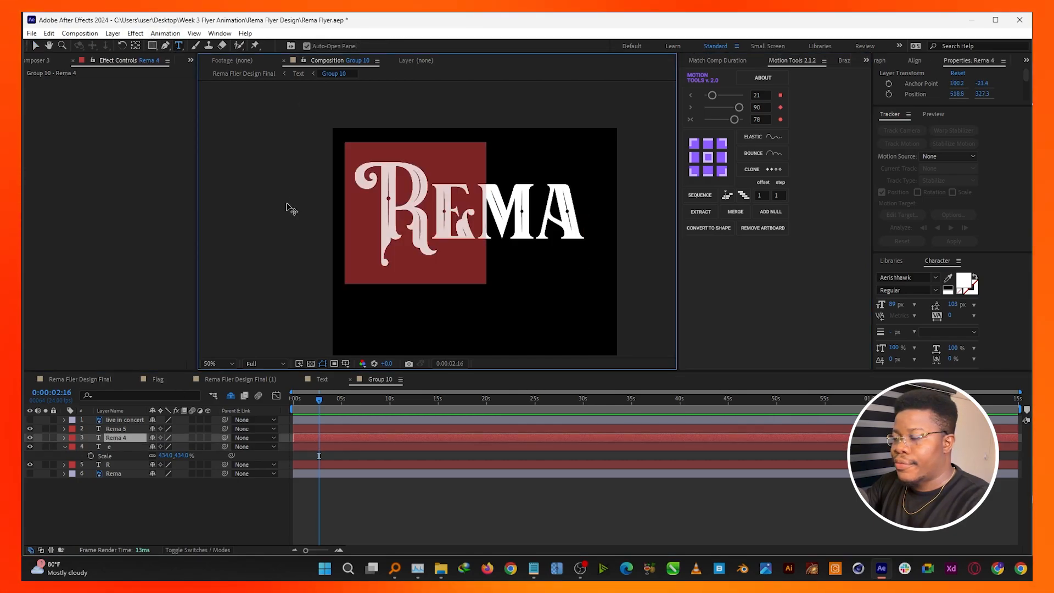
{"action": "key", "text": "BackSpace"}
{"action": "left_click_drag", "start_coordinate": [421, 202], "coordinate": [488, 219]}
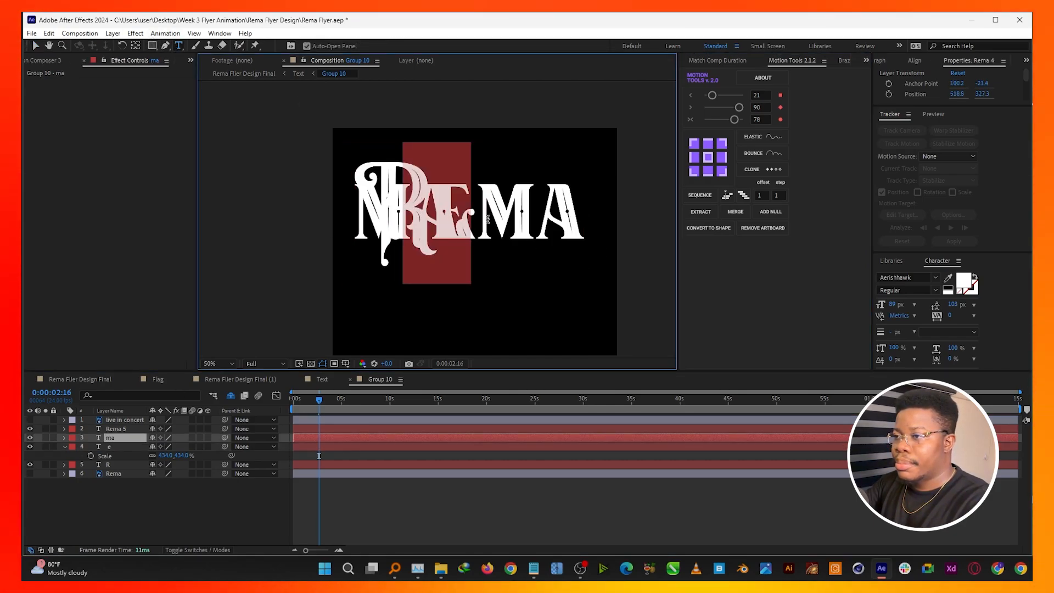
{"action": "key", "text": "BackSpace"}
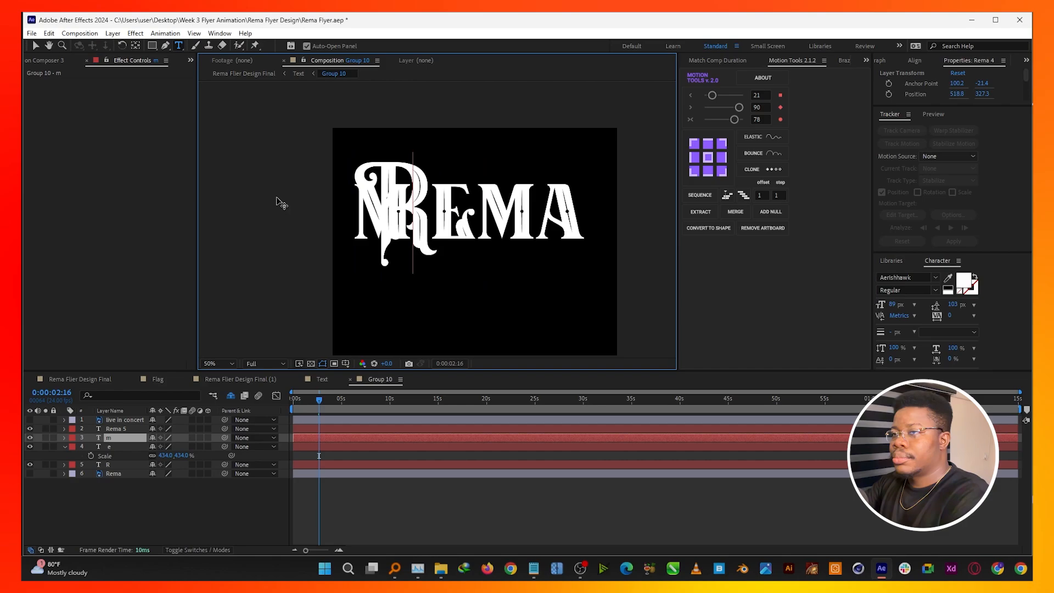
Move the "m" layer into its original place between the e and the a, and center its anchor point
{"action": "left_click", "coordinate": [34, 47]}
{"action": "left_click_drag", "start_coordinate": [377, 229], "coordinate": [505, 229]}
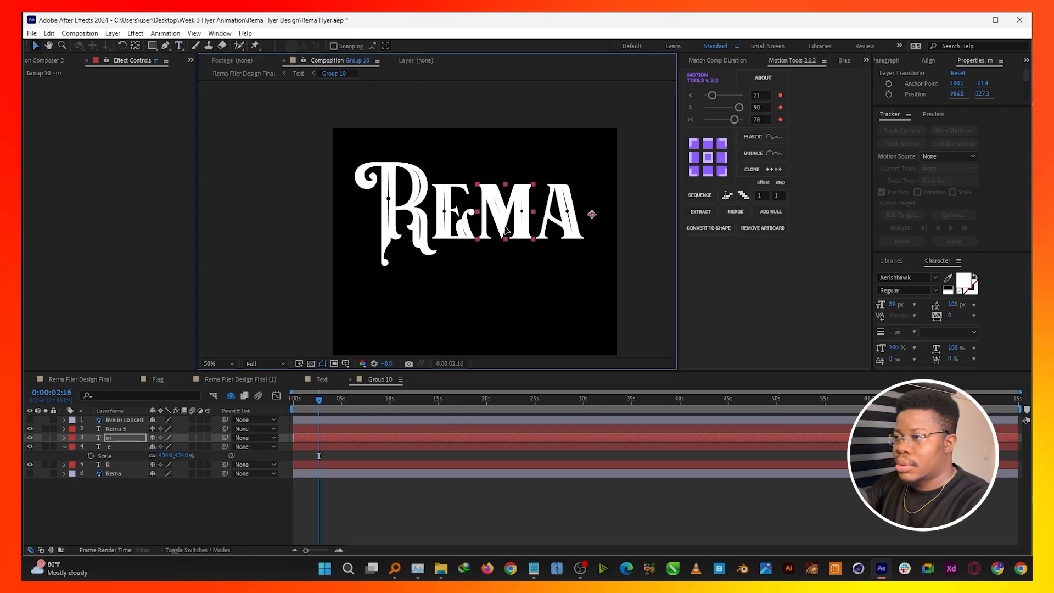
{"action": "key", "text": "Left"}
{"action": "key", "text": "Left"}
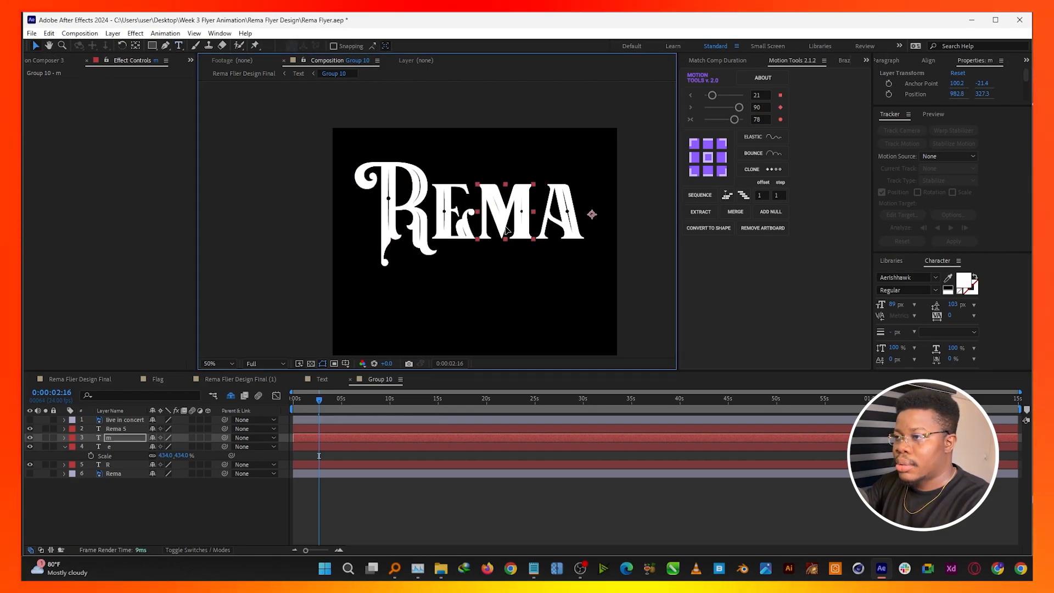
{"action": "left_click", "coordinate": [707, 157]}
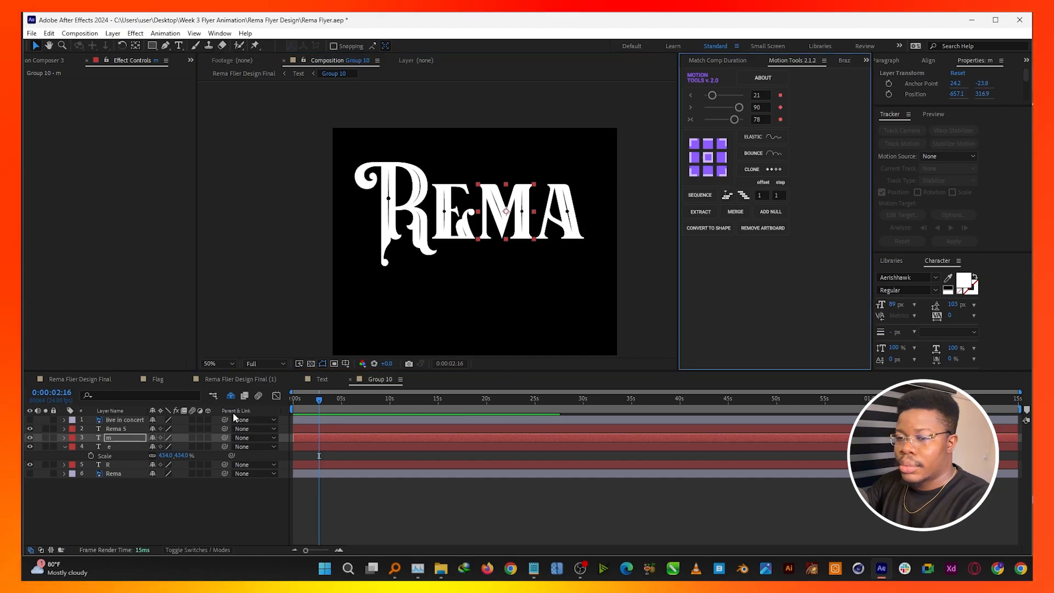
Delete the letters "Rem" from the Rema 5 text layer, leaving only "a"
{"action": "left_click", "coordinate": [116, 429]}
{"action": "key", "text": "ctrl+t"}
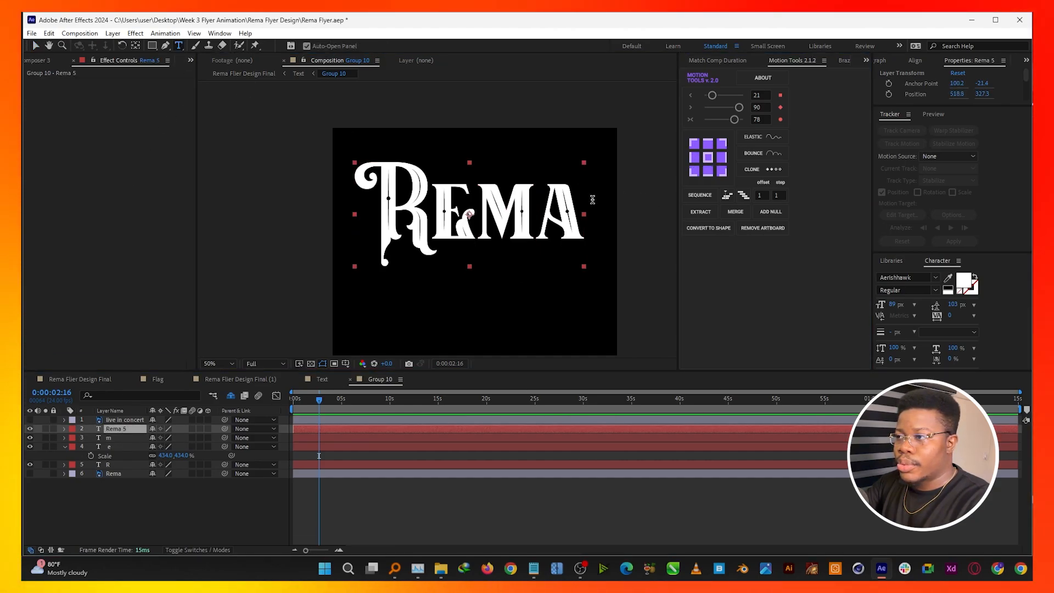
{"action": "left_click_drag", "start_coordinate": [542, 213], "coordinate": [617, 225]}
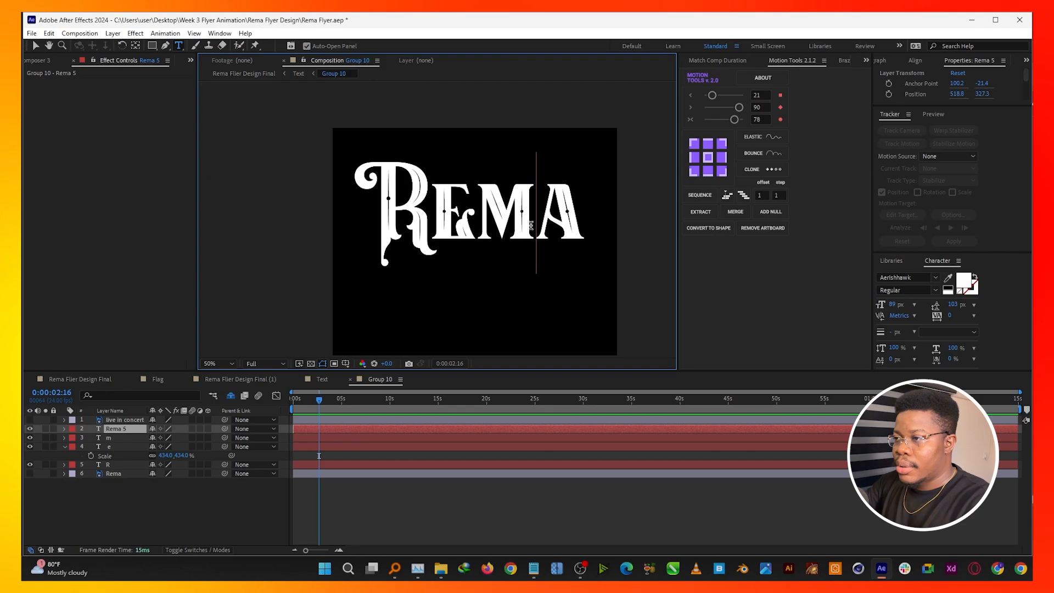
{"action": "left_click_drag", "start_coordinate": [527, 226], "coordinate": [283, 219]}
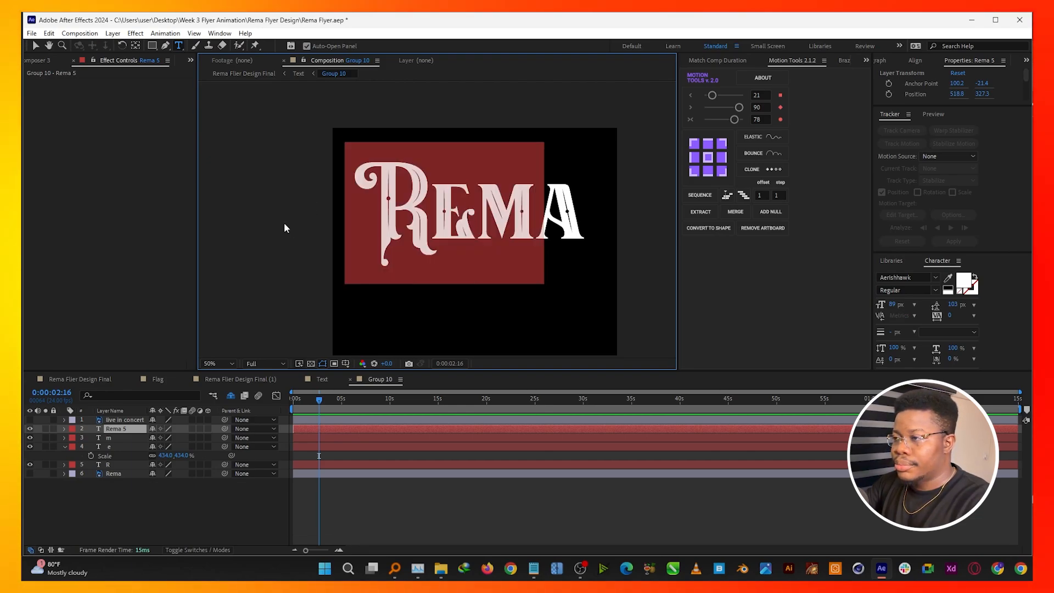
{"action": "key", "text": "BackSpace"}
{"action": "key", "text": "BackSpace"}
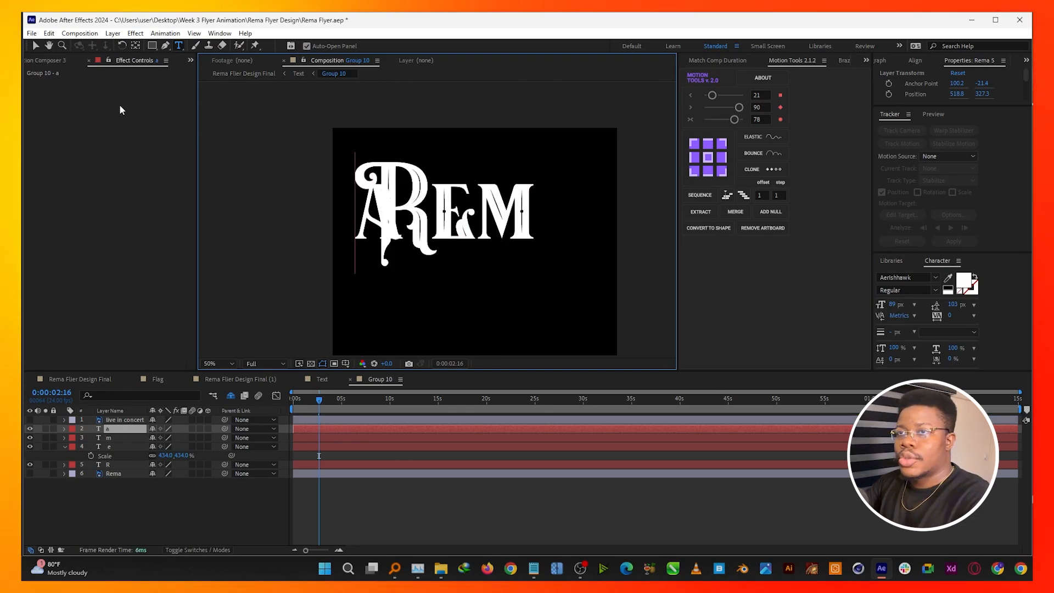
Move the "a" layer to its original place at the end of the word and center its anchor point
{"action": "left_click", "coordinate": [35, 45]}
{"action": "left_click_drag", "start_coordinate": [391, 214], "coordinate": [577, 216]}
{"action": "left_click", "coordinate": [713, 157]}
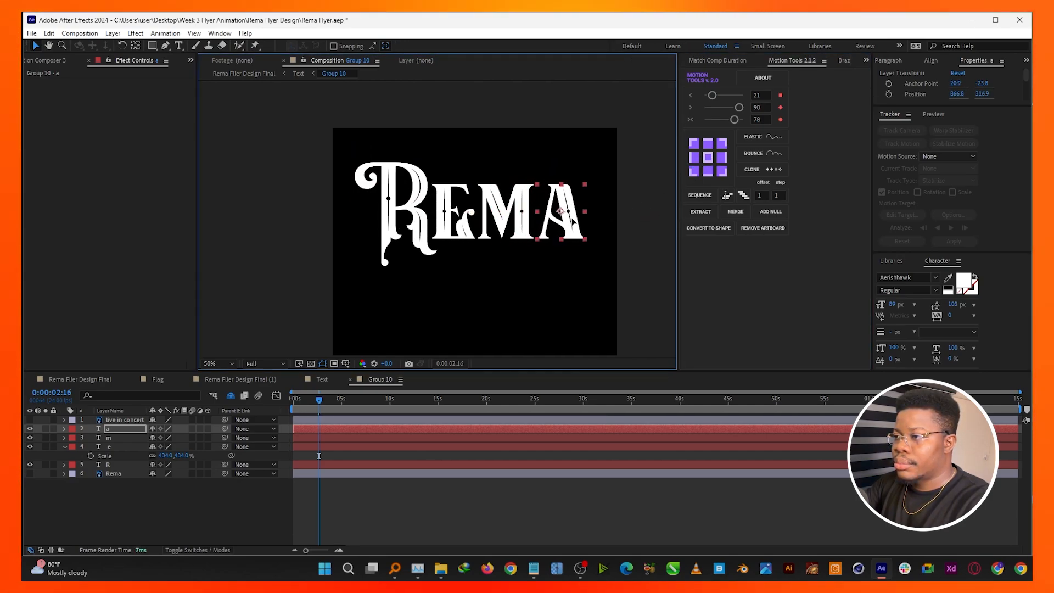
Collapse the layer properties and center the anchor points of all four letter layers, R through a
{"action": "left_click", "coordinate": [321, 439]}
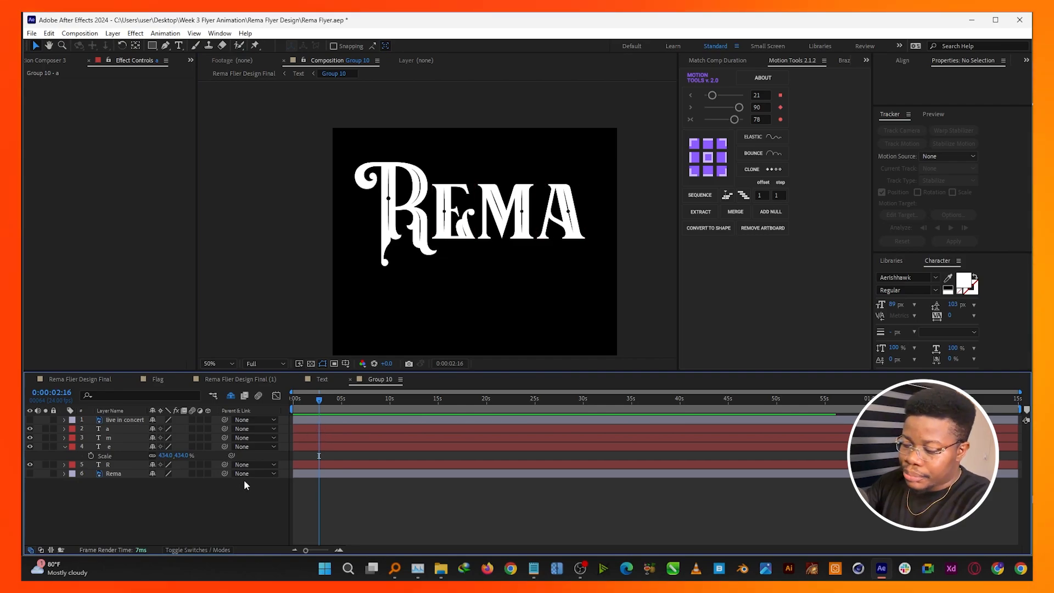
{"action": "key", "text": "u"}
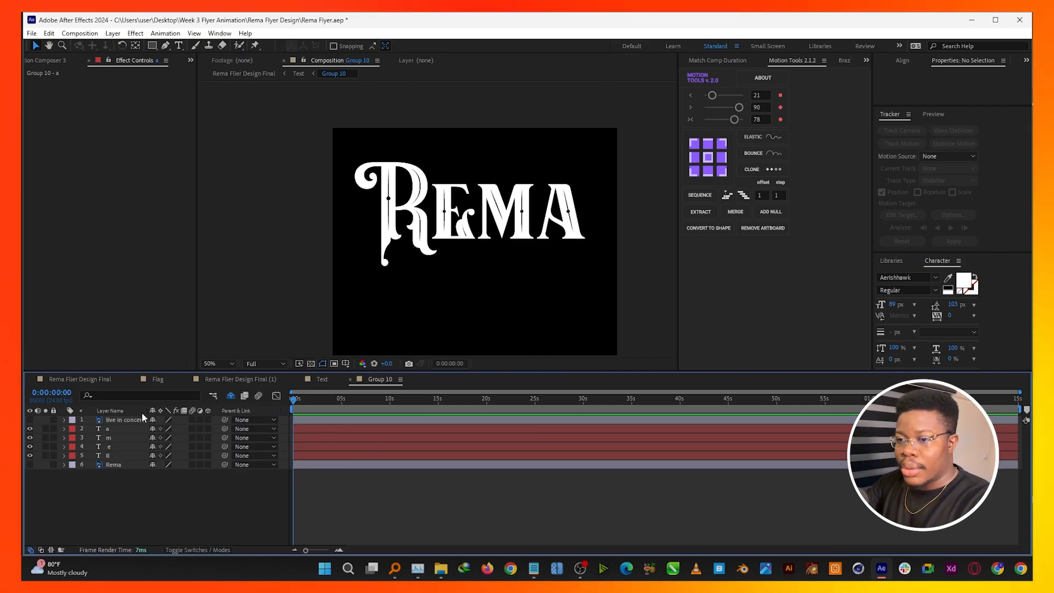
{"action": "left_click", "coordinate": [107, 457]}
{"action": "left_click", "coordinate": [113, 428], "text": "shift"}
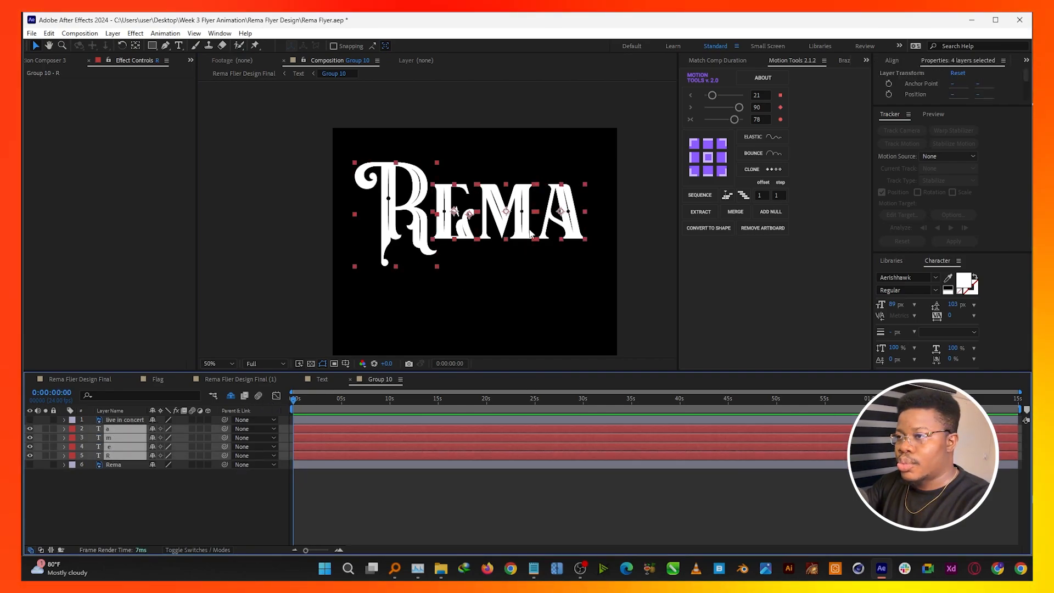
{"action": "left_click", "coordinate": [708, 157]}
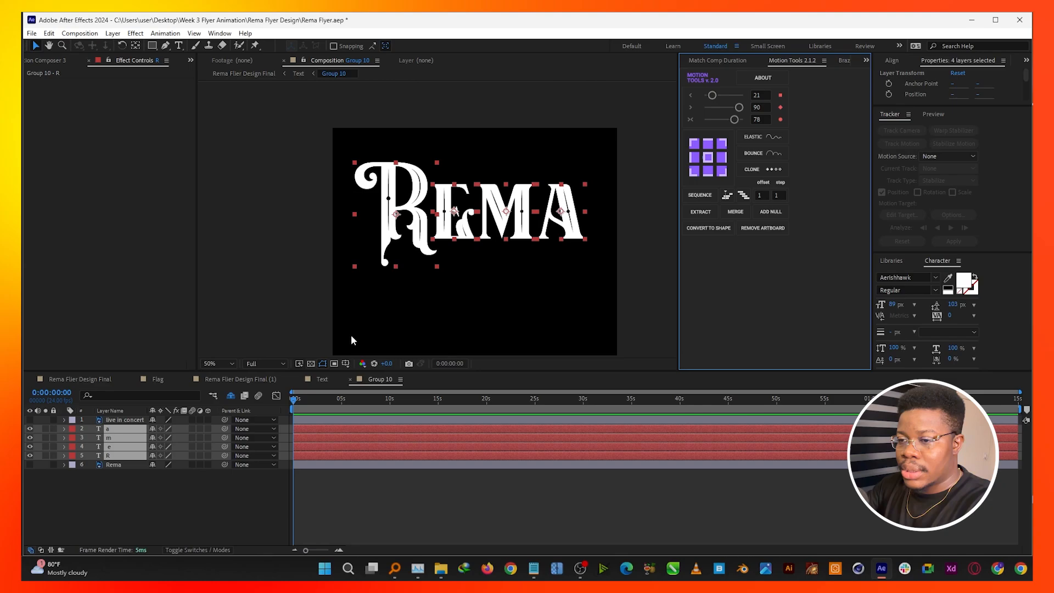
Keyframe the Scale of all four letter layers from 0% at 0:00:00:00 to 434% at 0:00:00:12
{"action": "left_click_drag", "start_coordinate": [315, 550], "coordinate": [326, 552]}
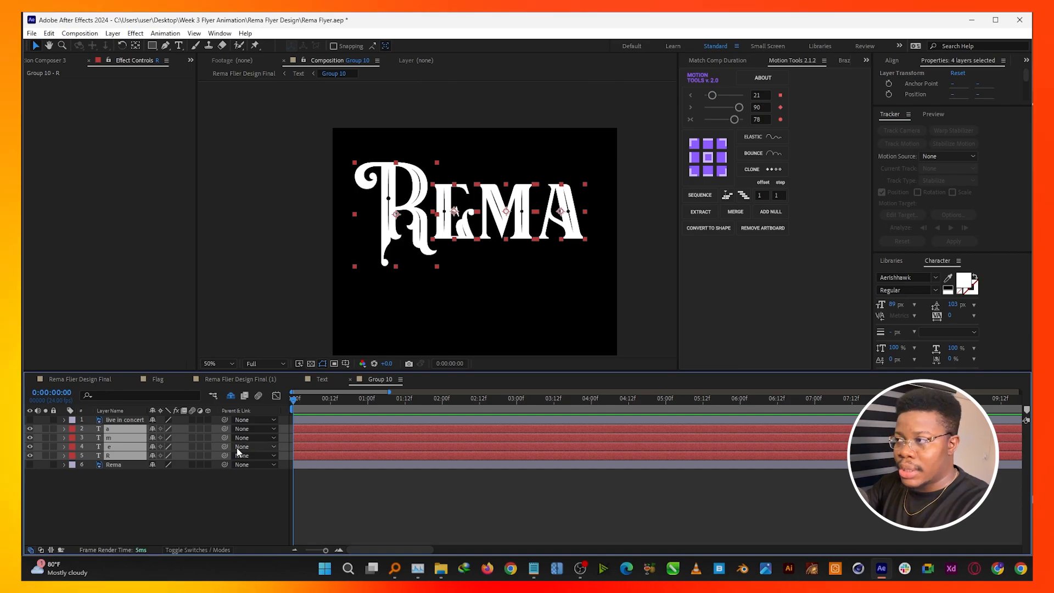
{"action": "key", "text": "s"}
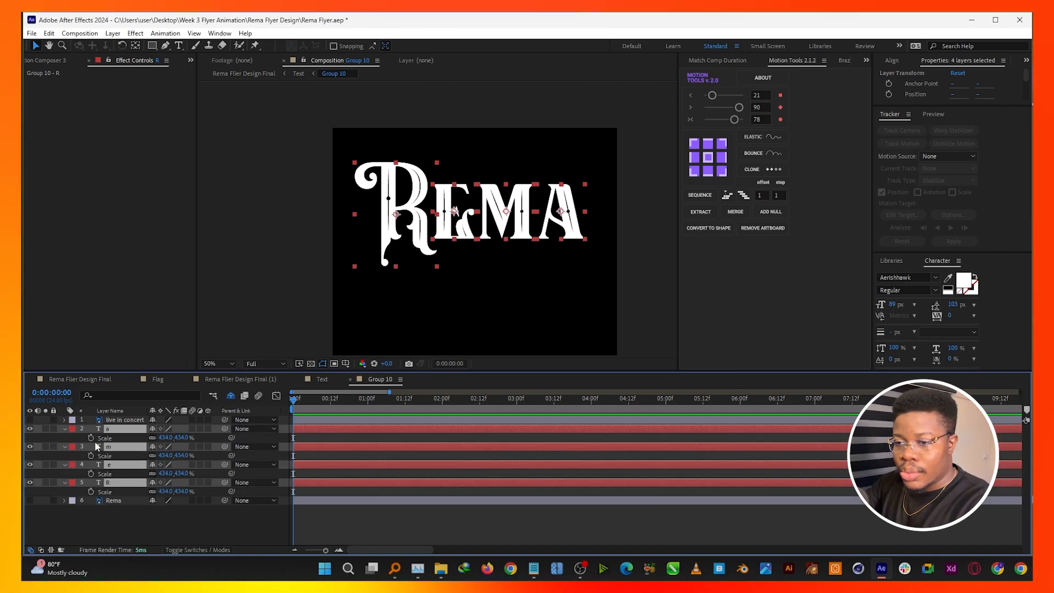
{"action": "left_click", "coordinate": [91, 438]}
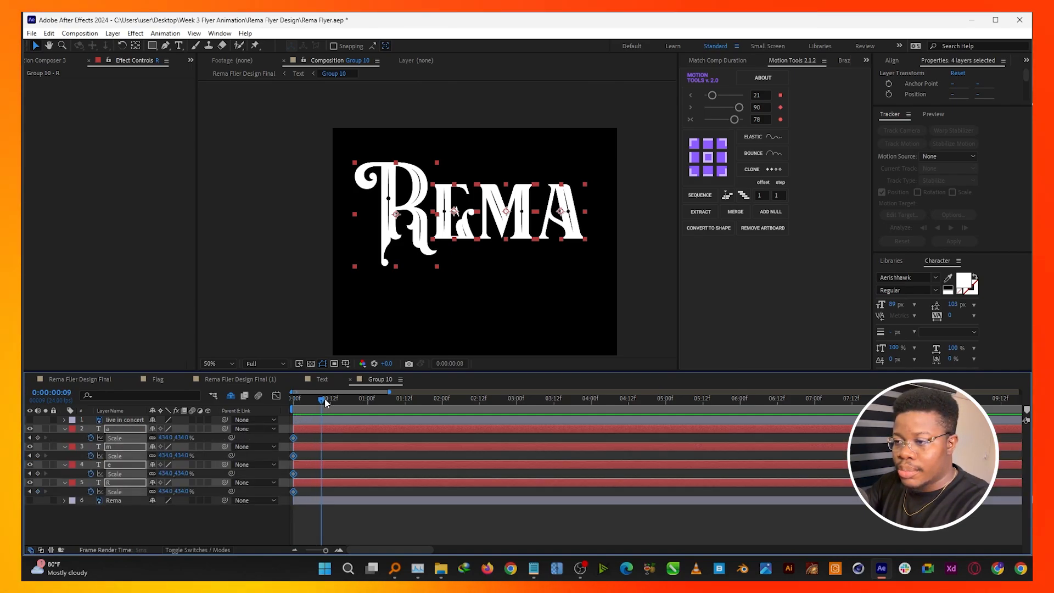
{"action": "left_click_drag", "start_coordinate": [325, 399], "coordinate": [330, 401]}
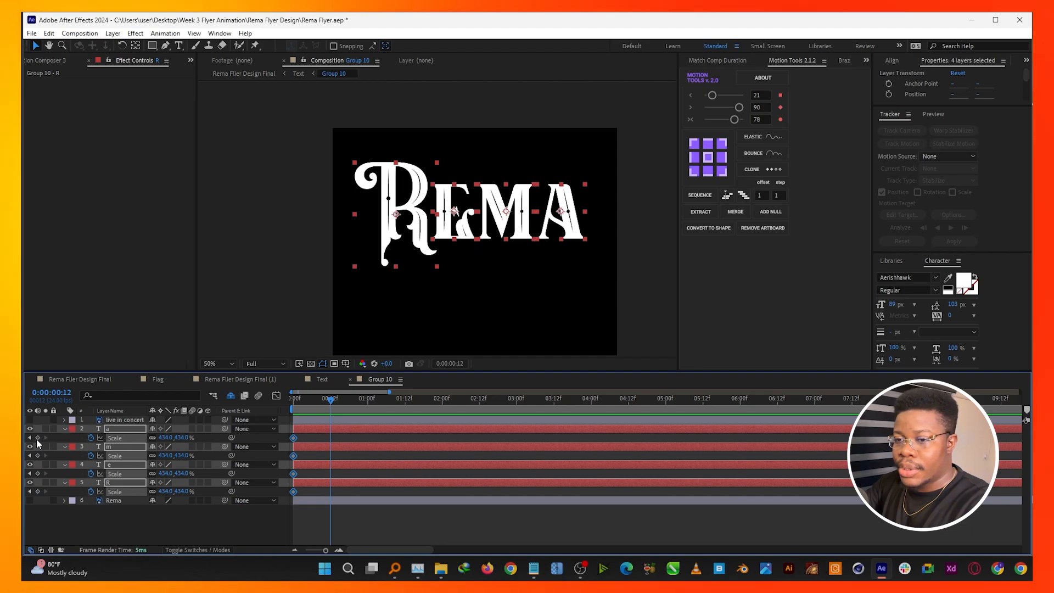
{"action": "left_click", "coordinate": [164, 438]}
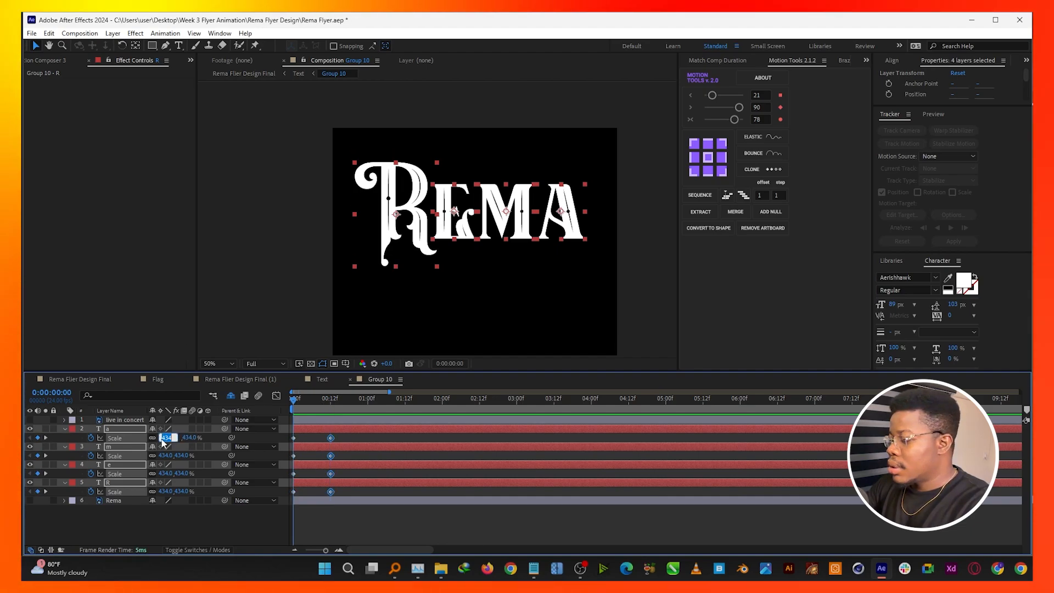
{"action": "type", "text": "0"}
{"action": "key", "text": "Return"}
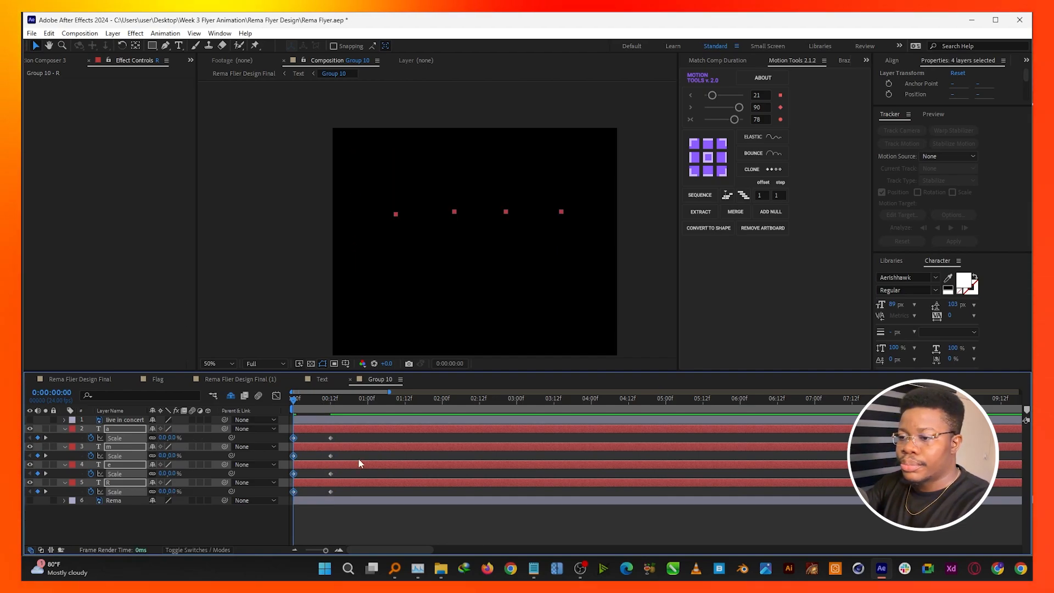
Preview the scale-up and apply the Motion Tools Elastic effect to all Scale keyframes of the four letters
{"action": "left_click", "coordinate": [348, 497]}
{"action": "key", "text": "space"}
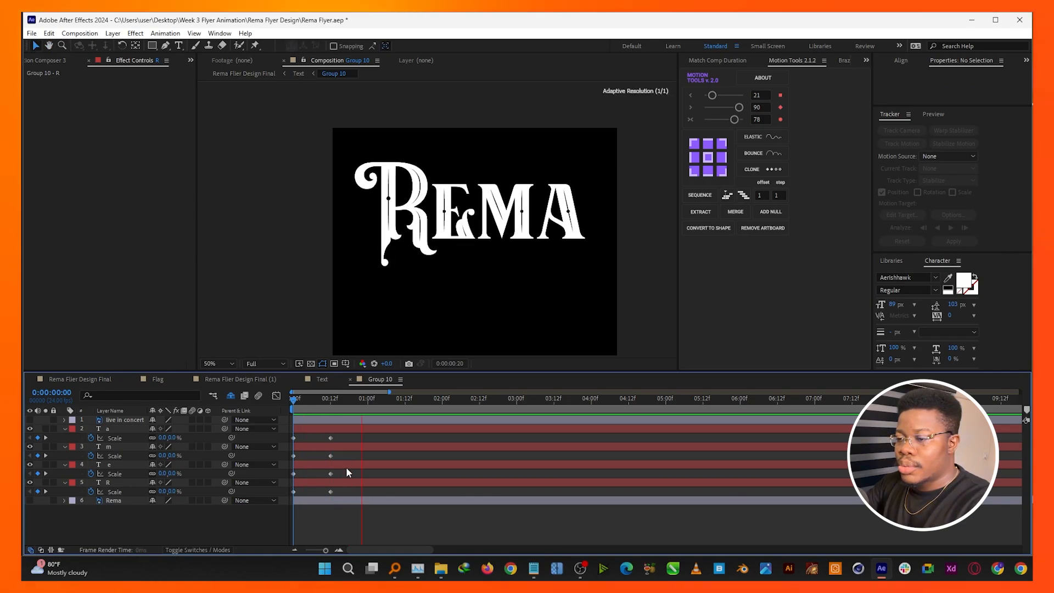
{"action": "key", "text": "space"}
{"action": "left_click_drag", "start_coordinate": [316, 485], "coordinate": [283, 497]}
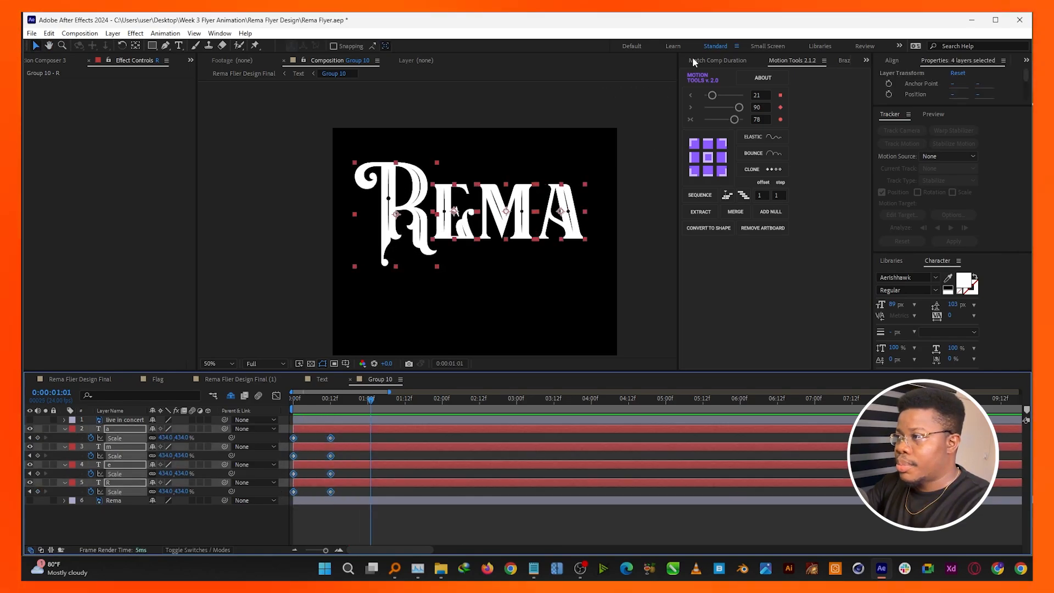
{"action": "left_click", "coordinate": [773, 138]}
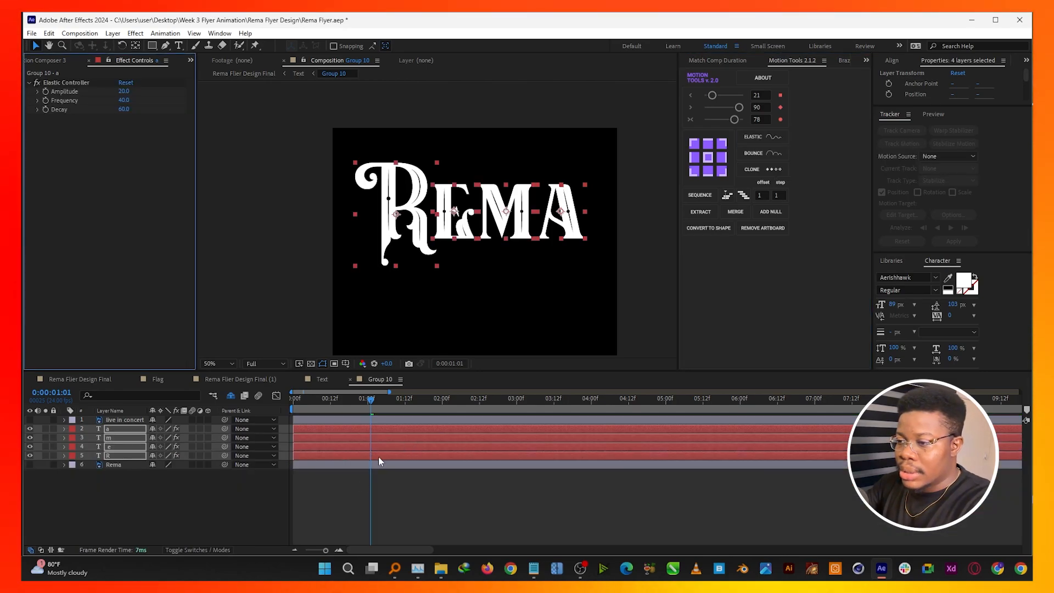
Sequence the four letter layers from R to a with an offset and step of 1, and preview the stagger
{"action": "left_click", "coordinate": [378, 456]}
{"action": "left_click", "coordinate": [359, 425], "text": "shift"}
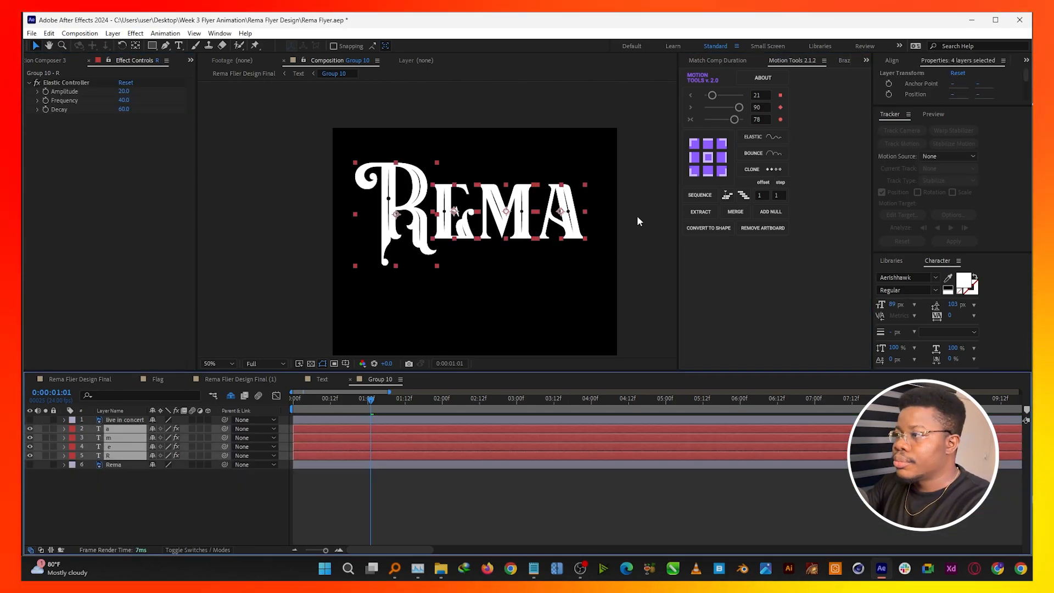
{"action": "left_click", "coordinate": [704, 195]}
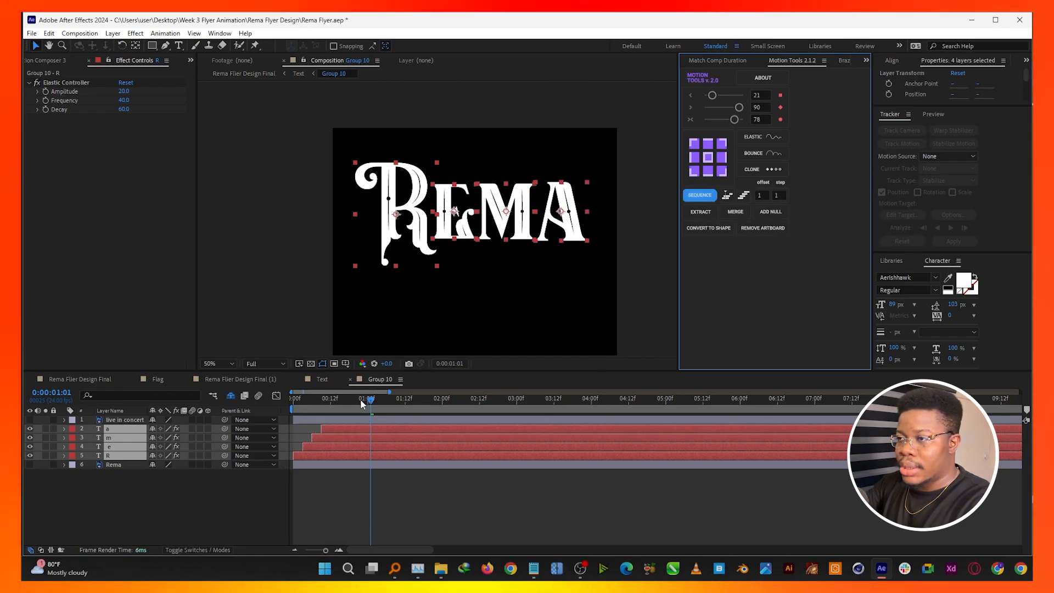
{"action": "left_click_drag", "start_coordinate": [360, 399], "coordinate": [288, 409]}
{"action": "left_click", "coordinate": [319, 497]}
{"action": "key", "text": "space"}
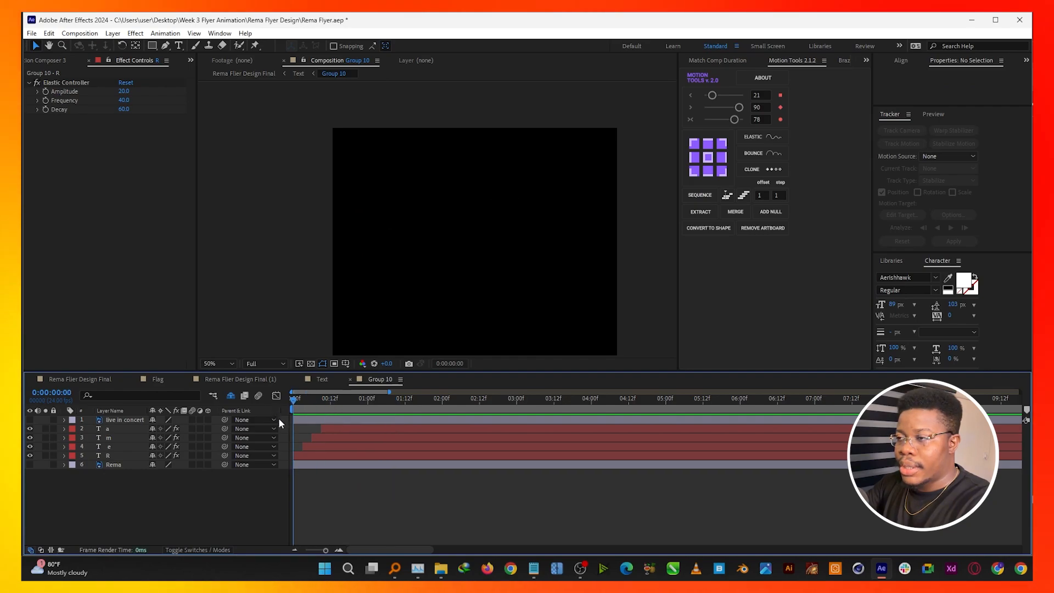
{"action": "key", "text": "space"}
Realign the four letter layers so they all start at 0:00:00:00
{"action": "left_click", "coordinate": [331, 428]}
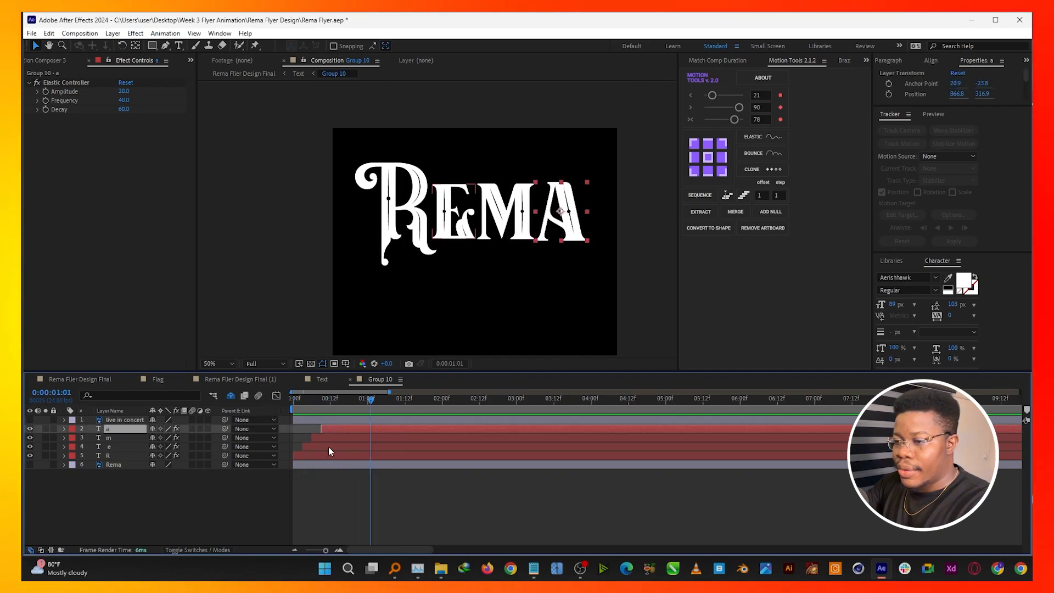
{"action": "left_click", "coordinate": [326, 456], "text": "shift"}
{"action": "left_click_drag", "start_coordinate": [309, 400], "coordinate": [242, 390]}
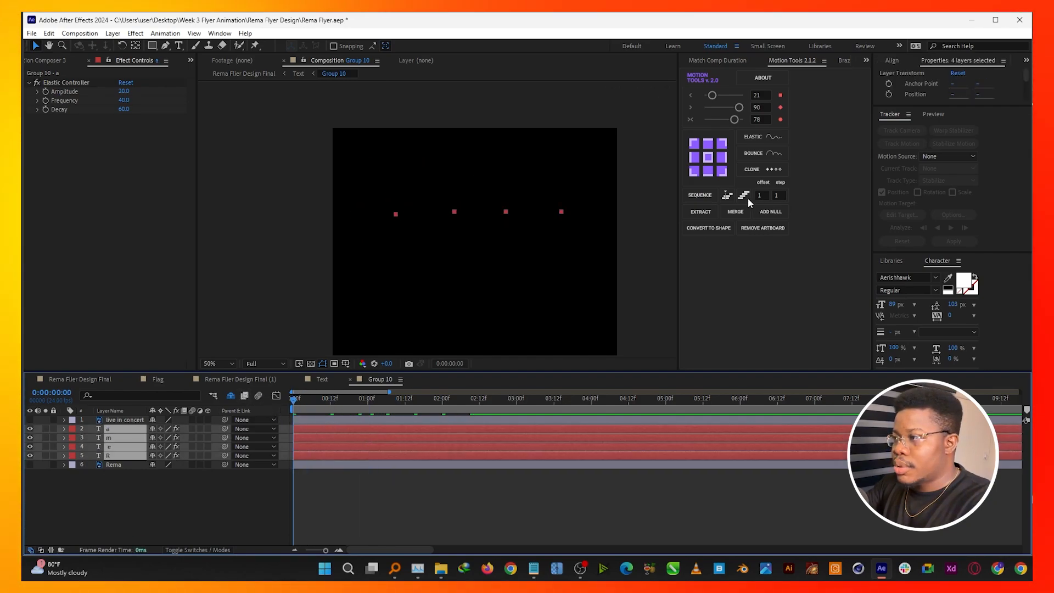
Sequence the four letter layers from R to a with a Motion Tools offset and step of 1, and preview the stagger
{"action": "left_click", "coordinate": [700, 195]}
{"action": "left_click", "coordinate": [321, 506]}
{"action": "key", "text": "space"}
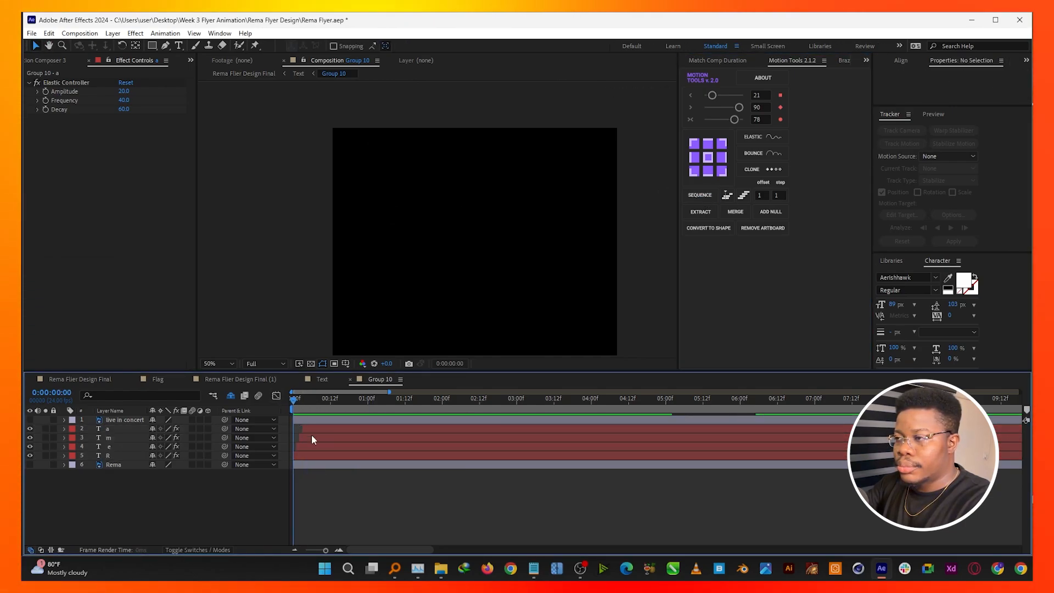
{"action": "left_click", "coordinate": [333, 431]}
{"action": "left_click_drag", "start_coordinate": [313, 401], "coordinate": [285, 403]}
{"action": "key", "text": "space"}
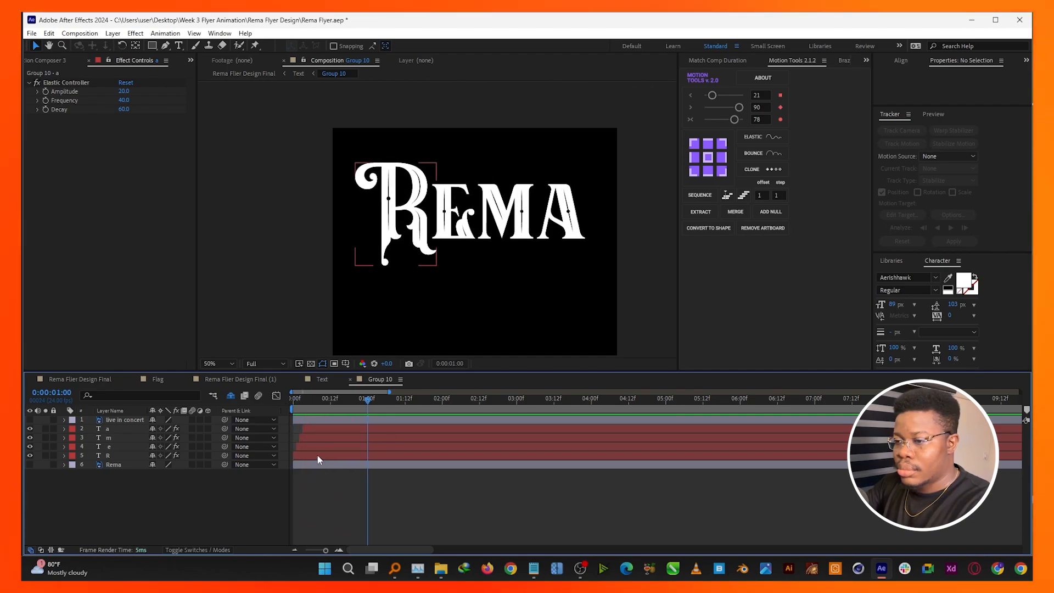
Sequence the letter layers from R to a once more to widen the stagger between letters, and preview from the start
{"action": "left_click", "coordinate": [318, 456]}
{"action": "left_click", "coordinate": [315, 430], "text": "shift"}
{"action": "left_click", "coordinate": [701, 197]}
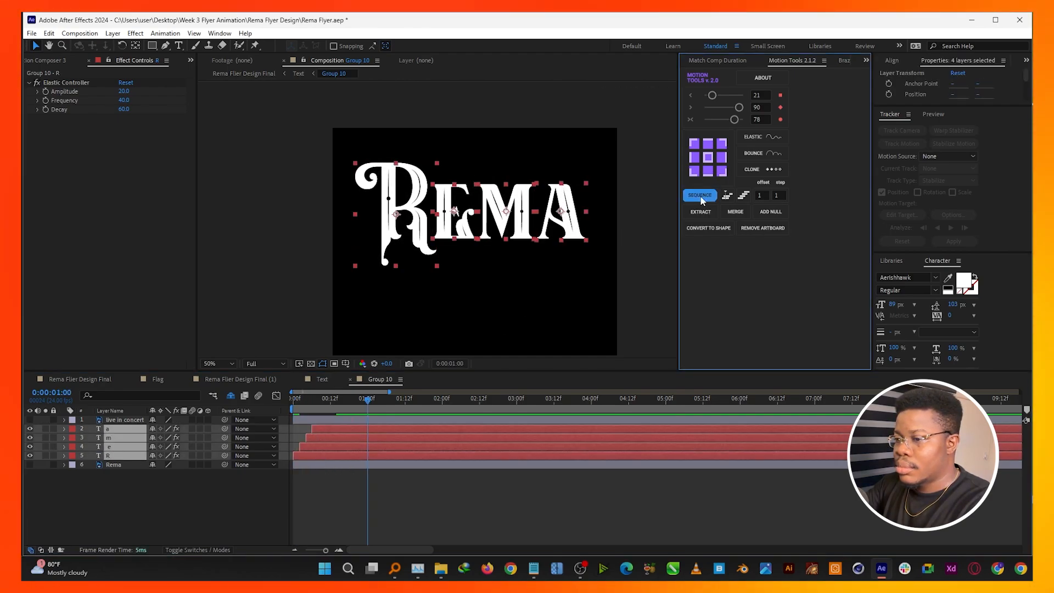
{"action": "left_click_drag", "start_coordinate": [338, 400], "coordinate": [254, 401]}
{"action": "key", "text": "space"}
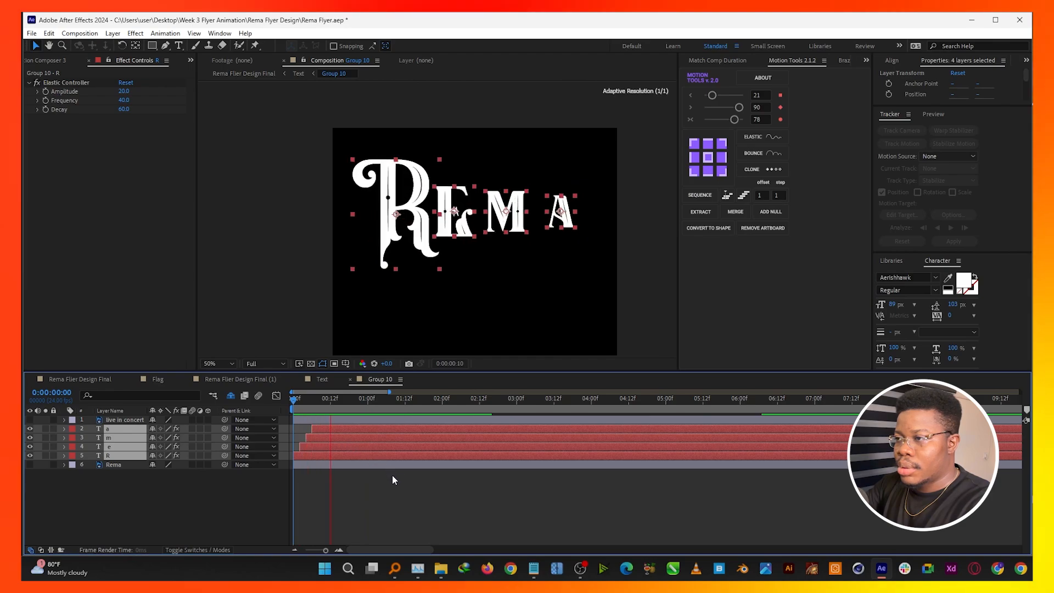
Move the ending Scale keyframes of all four letters to about 4 frames after their starting keyframes, and preview the faster pop
{"action": "left_click", "coordinate": [340, 429]}
{"action": "left_click", "coordinate": [337, 453], "text": "shift"}
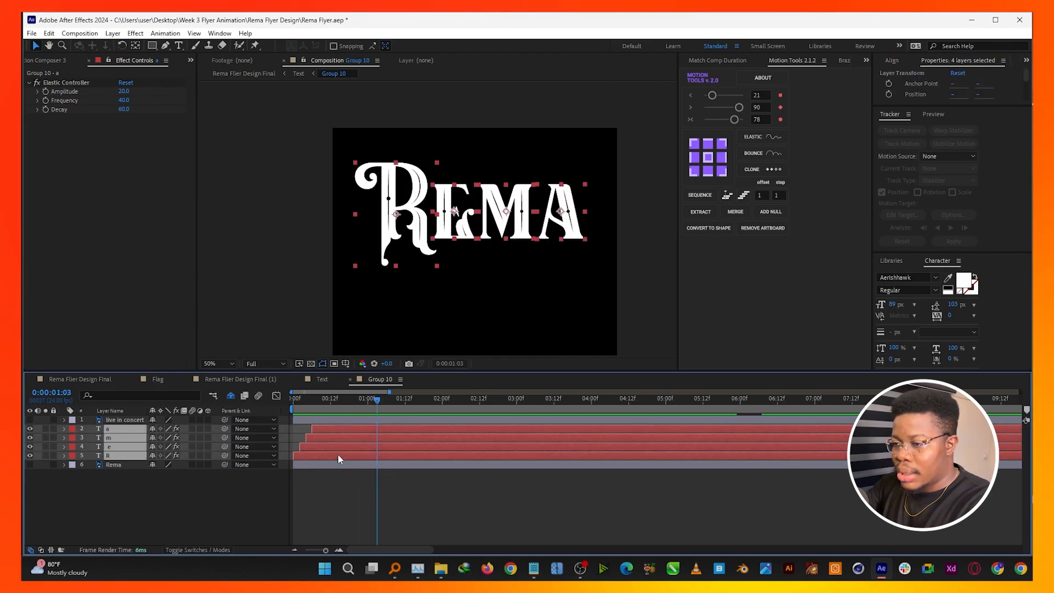
{"action": "key", "text": "s"}
{"action": "left_click", "coordinate": [357, 438]}
{"action": "left_click_drag", "start_coordinate": [357, 439], "coordinate": [305, 492]}
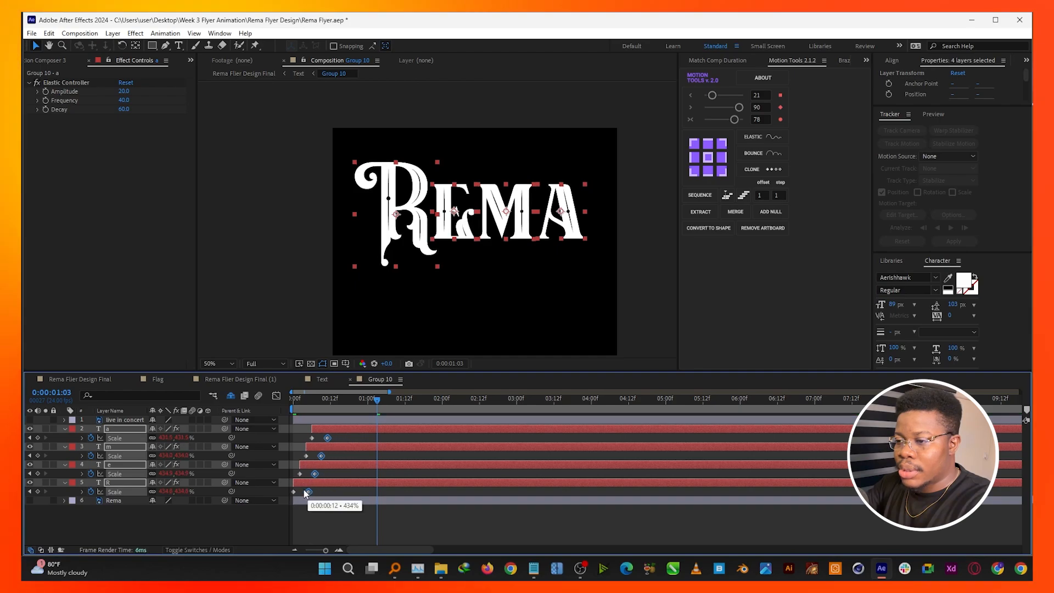
{"action": "key", "text": "Home"}
{"action": "left_click", "coordinate": [337, 438]}
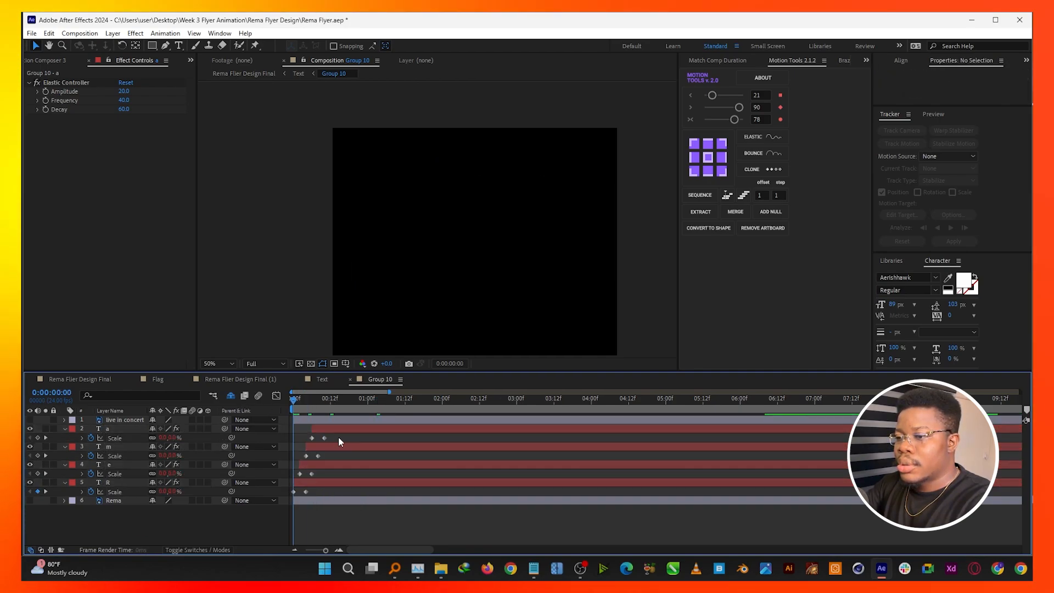
{"action": "key", "text": "space"}
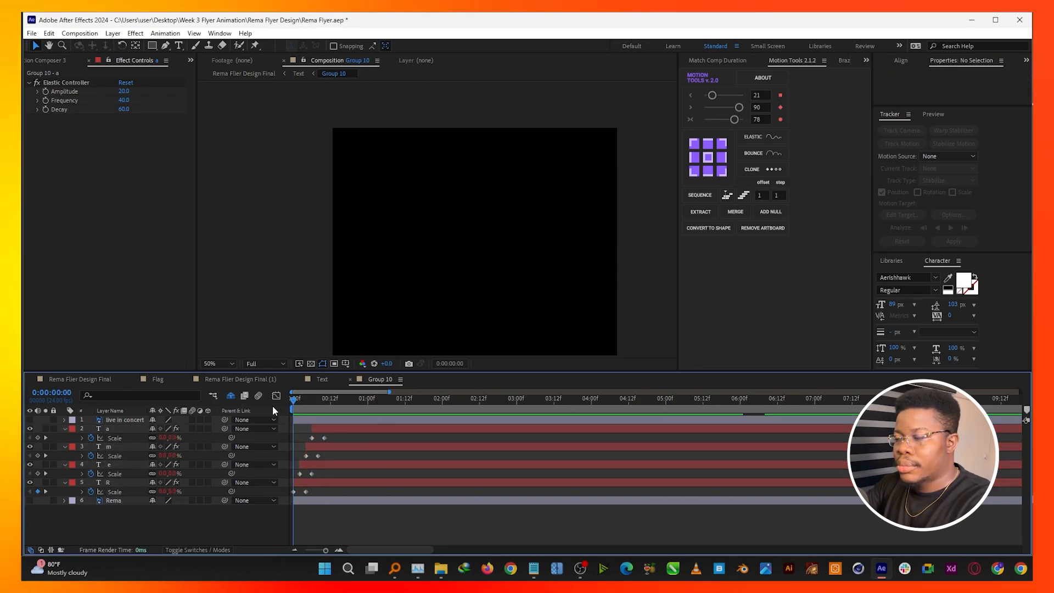
{"action": "key", "text": "space"}
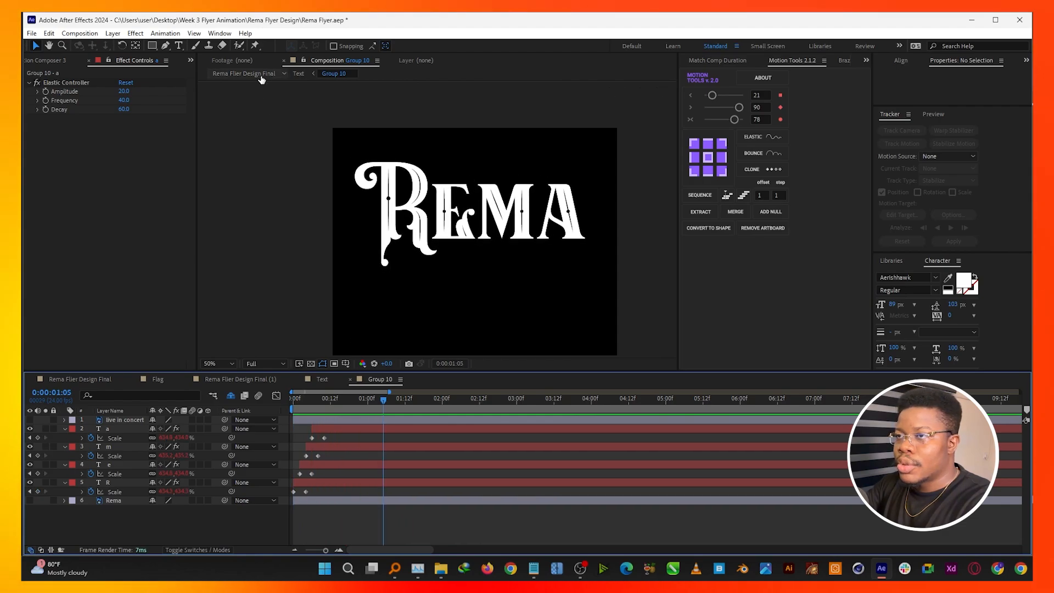
Preview the title animation in the Rema Flier Design Final composition and return to Group 10
{"action": "left_click", "coordinate": [259, 75]}
{"action": "key", "text": "space"}
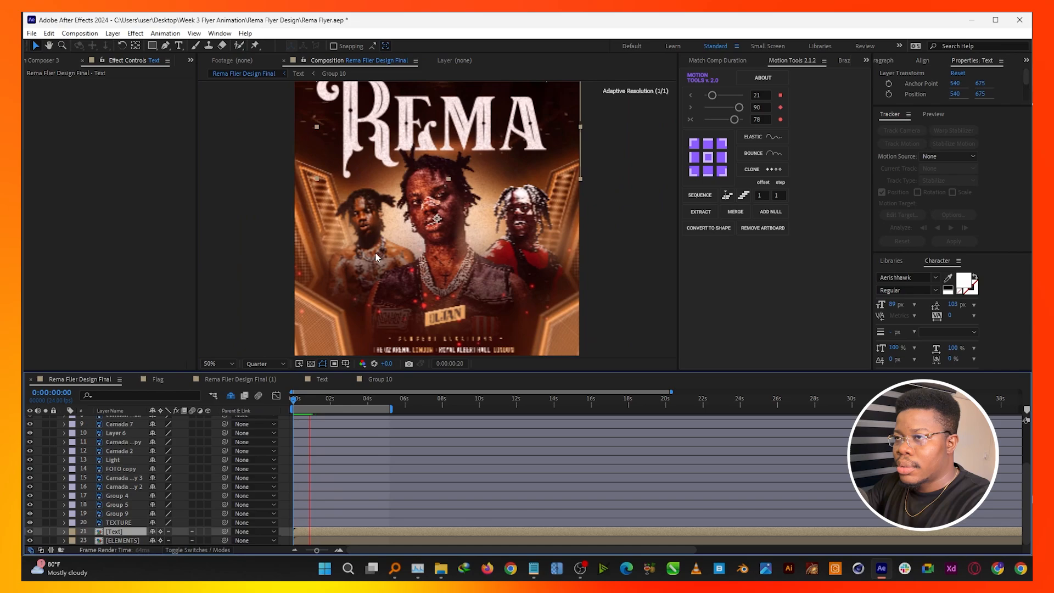
{"action": "left_click", "coordinate": [298, 73]}
{"action": "left_click", "coordinate": [333, 74]}
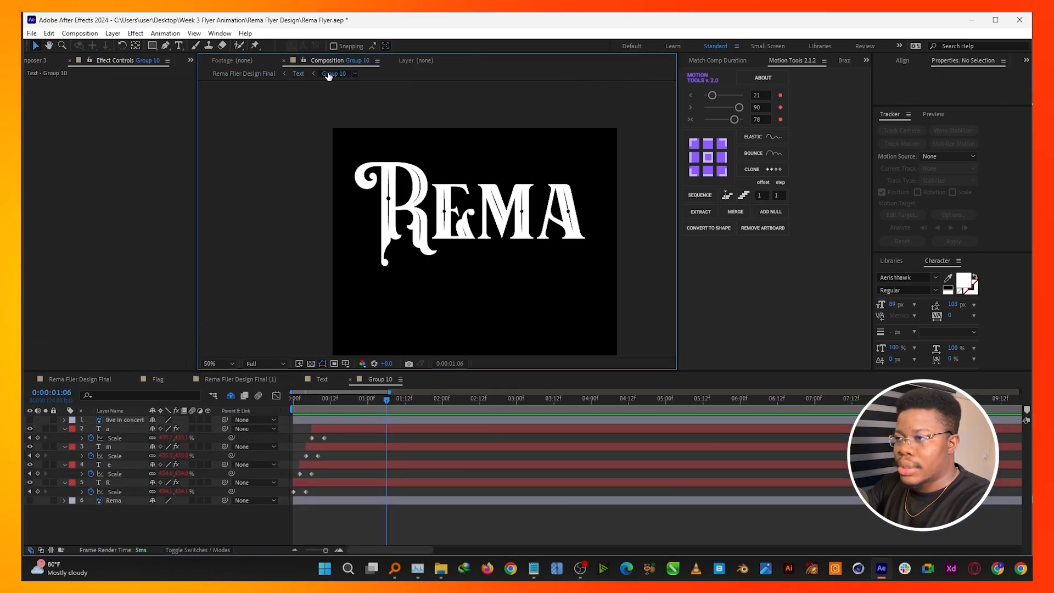
Pre-compose the four letter layers with transformations collapsed, and move the pre-comp's anchor point to the centre of the Rema title
{"action": "mouse_move", "coordinate": [360, 396]}
{"action": "left_mouse_down"}
{"action": "mouse_move", "coordinate": [252, 404]}
{"action": "mouse_move", "coordinate": [351, 402]}
{"action": "left_mouse_up"}
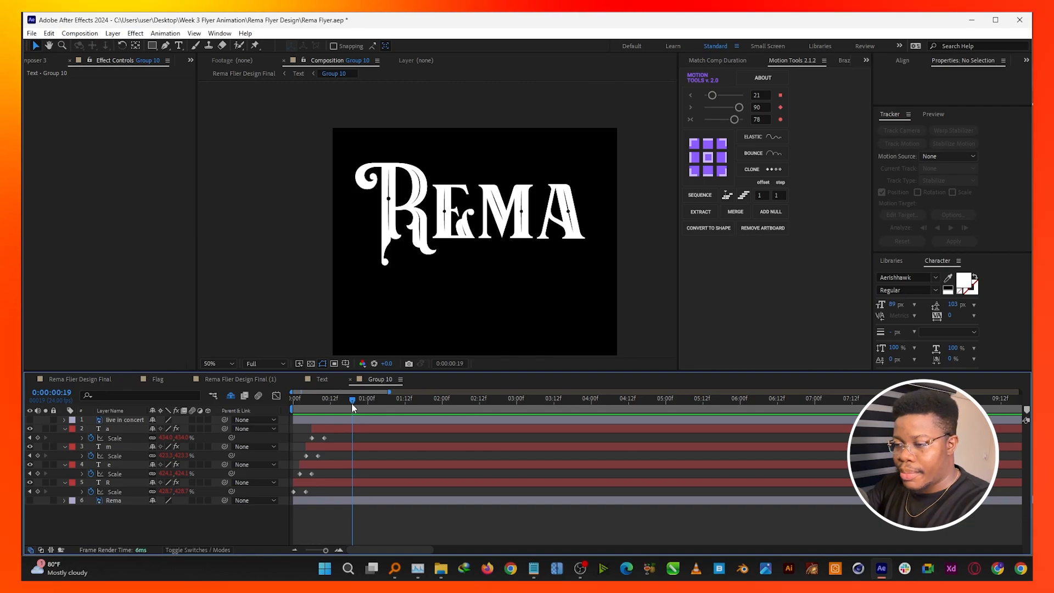
{"action": "left_click", "coordinate": [329, 429]}
{"action": "left_click", "coordinate": [341, 398]}
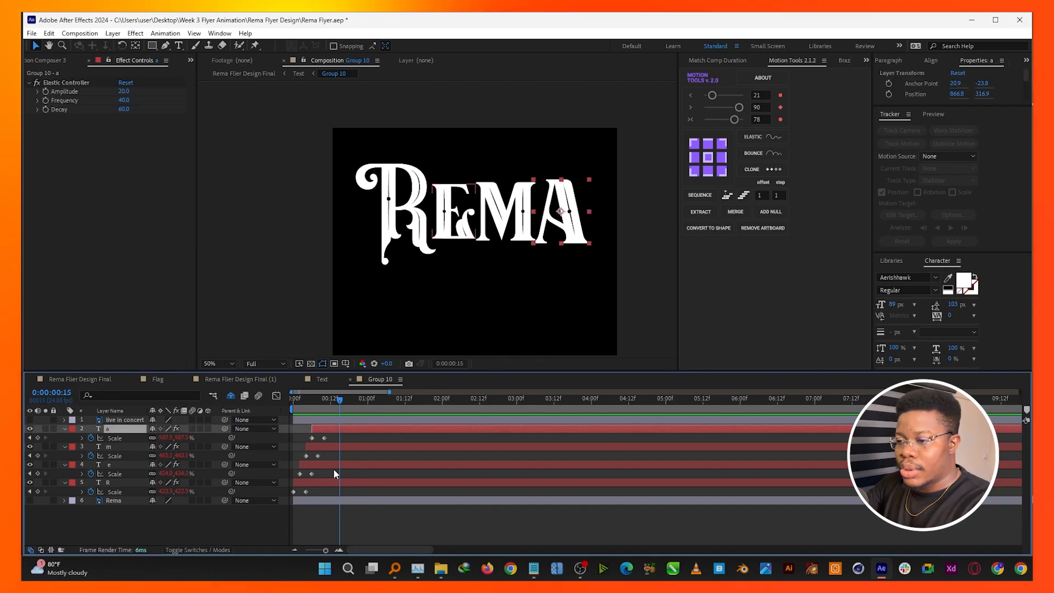
{"action": "left_click", "coordinate": [325, 482], "text": "shift"}
{"action": "right_click", "coordinate": [325, 482]}
{"action": "left_click", "coordinate": [386, 412]}
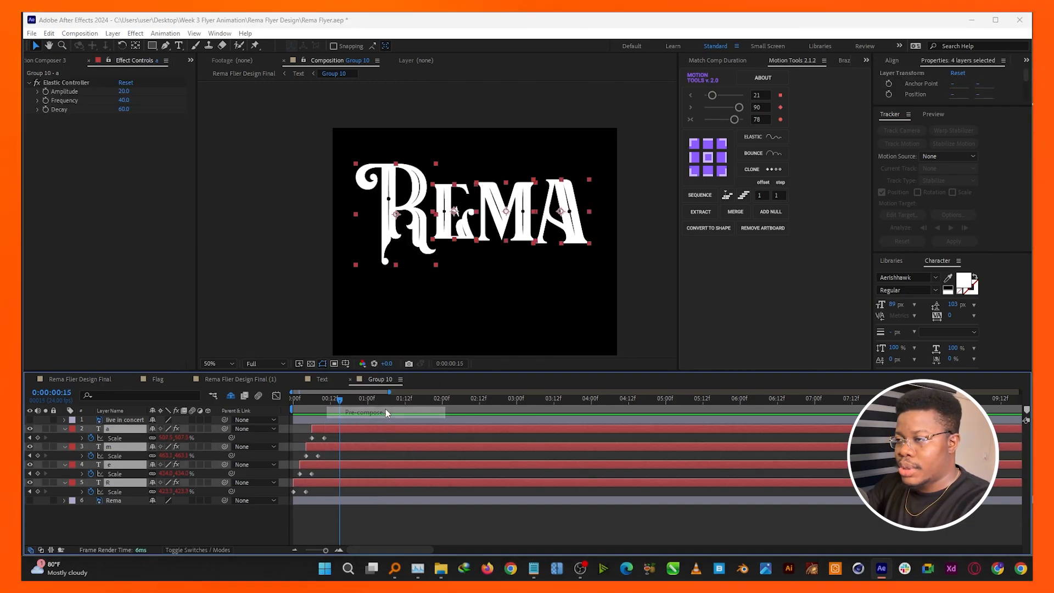
{"action": "key", "text": "Return"}
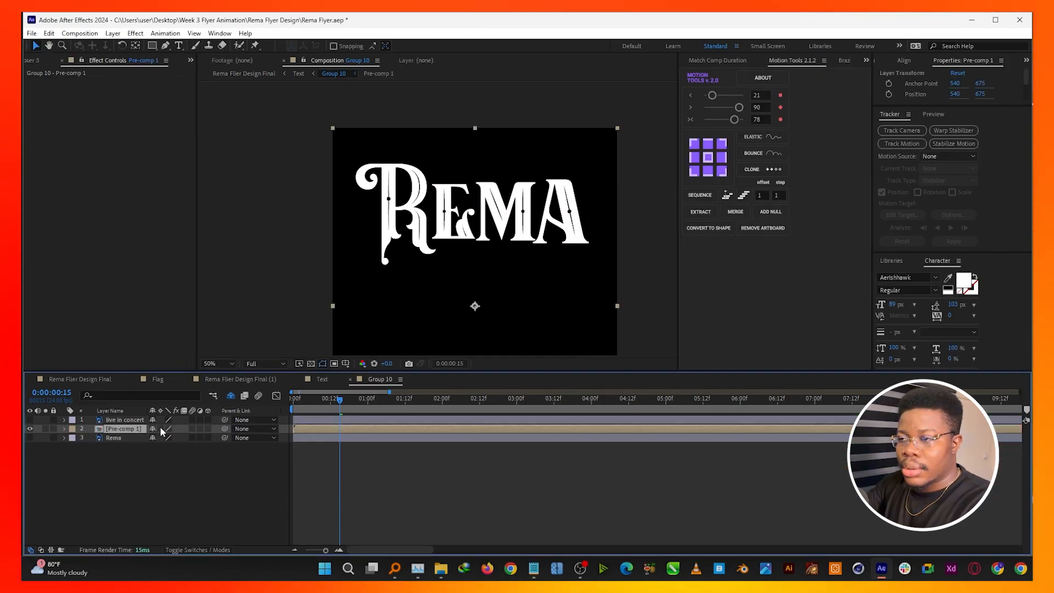
{"action": "left_click", "coordinate": [137, 49]}
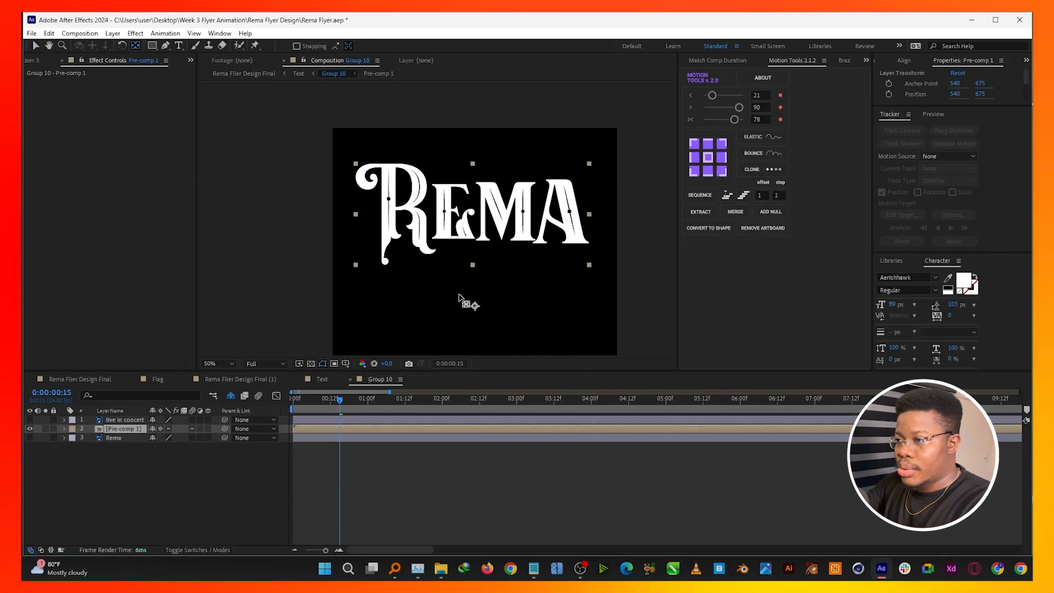
{"action": "left_click", "coordinate": [474, 306]}
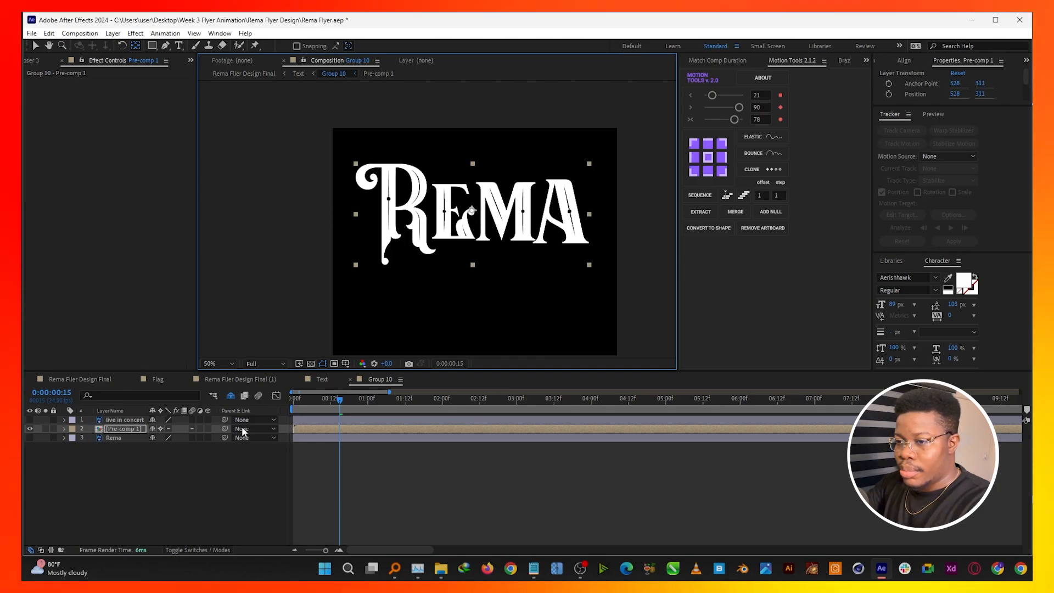
Split the title pre-comp at 0:00:00:17 and delete the part after the cut
{"action": "mouse_move", "coordinate": [329, 407]}
{"action": "left_mouse_down"}
{"action": "mouse_move", "coordinate": [274, 404]}
{"action": "mouse_move", "coordinate": [347, 413]}
{"action": "left_mouse_up"}
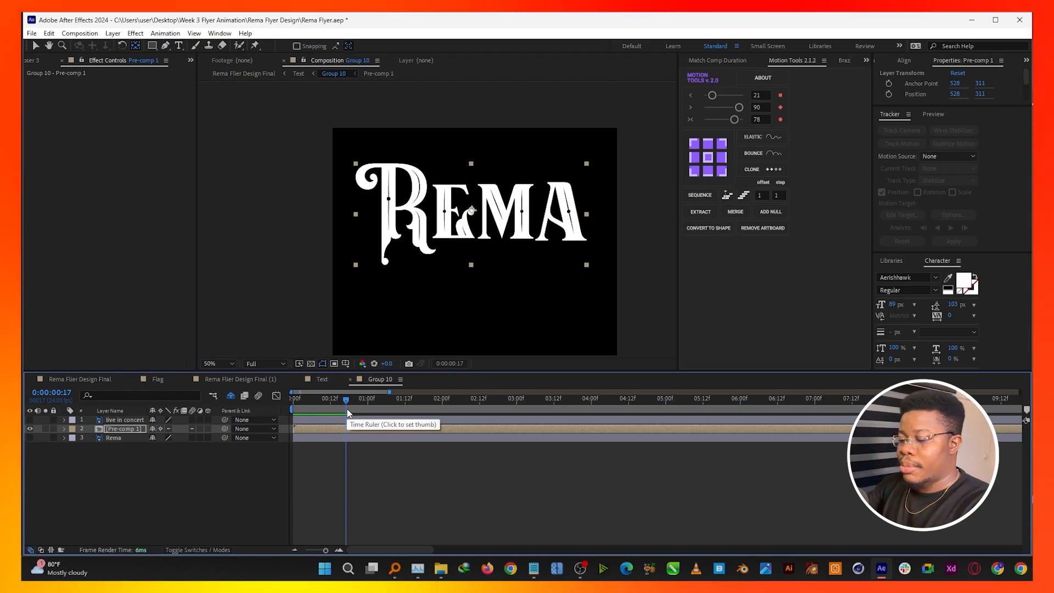
{"action": "key", "text": "ctrl+shift+d"}
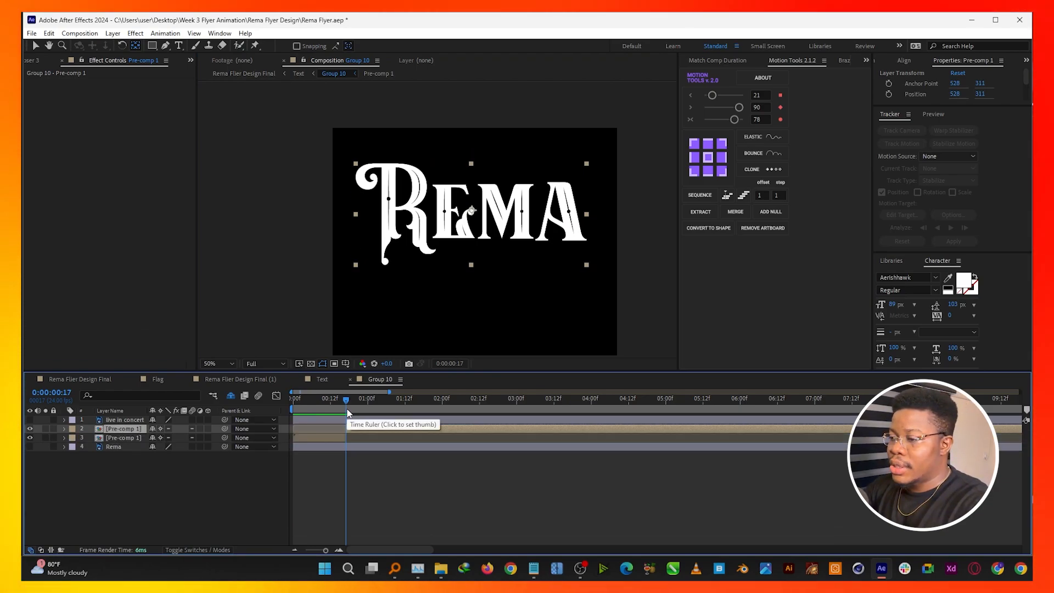
{"action": "key", "text": "Delete"}
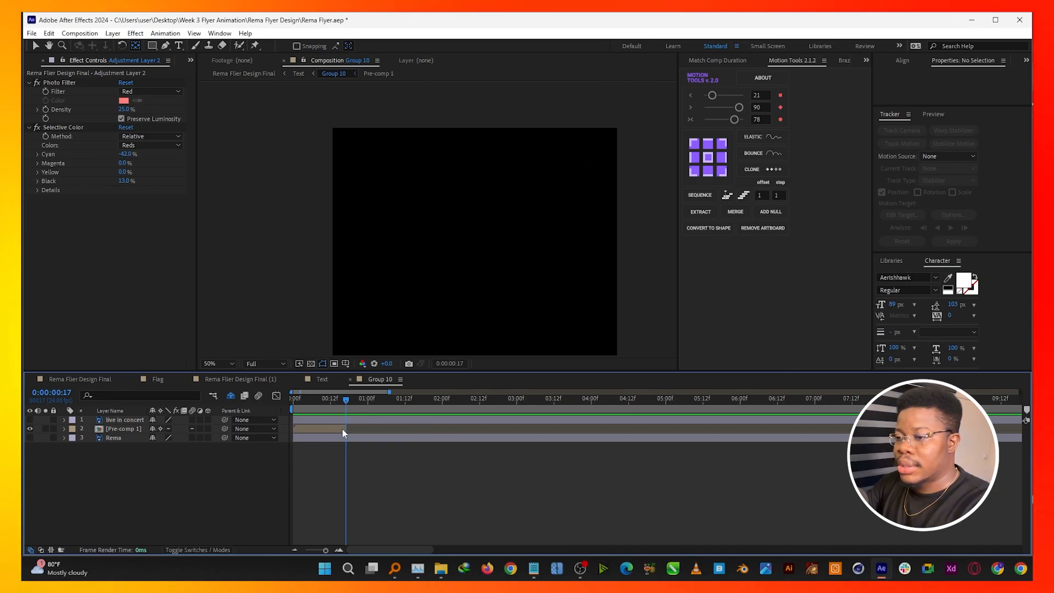
Duplicate the trimmed title pre-comp three times, place the copies end to end from 0:00:00:17, and preview the repetition
{"action": "left_click", "coordinate": [342, 430]}
{"action": "key", "text": "ctrl+d"}
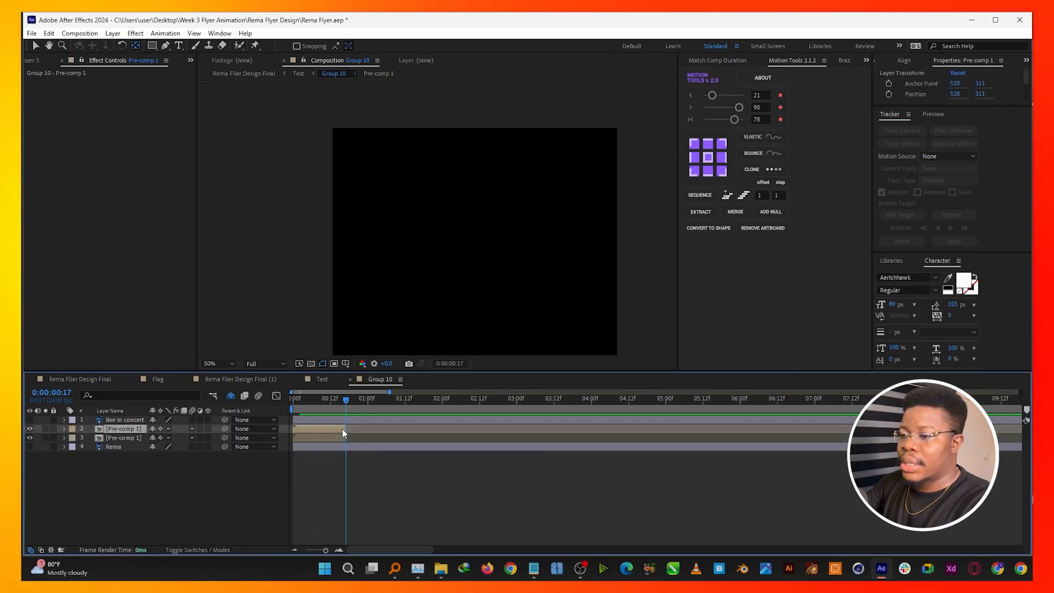
{"action": "key", "text": "bracketleft"}
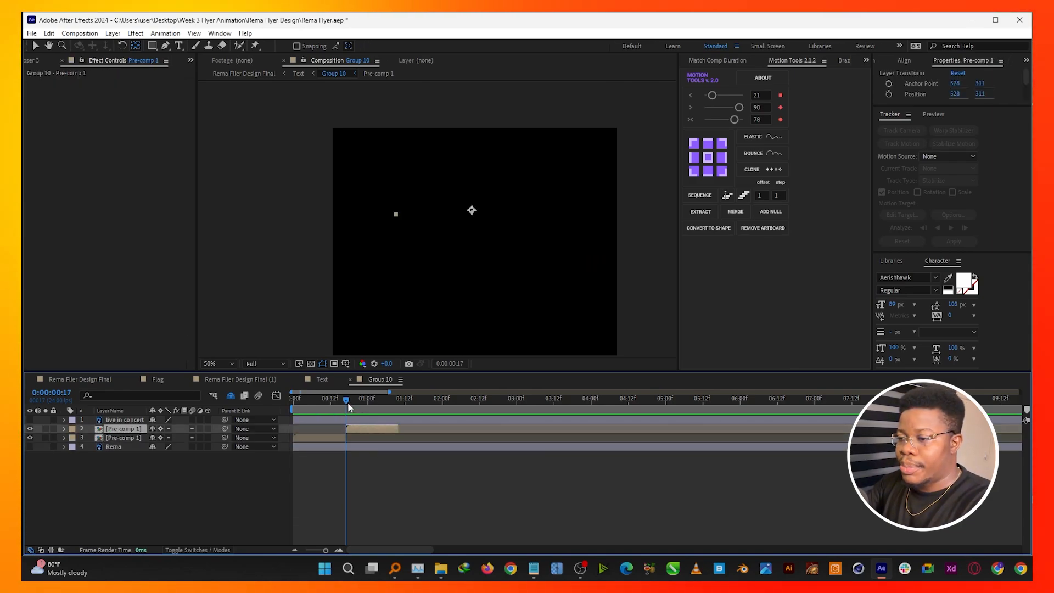
{"action": "key", "text": "ctrl+d"}
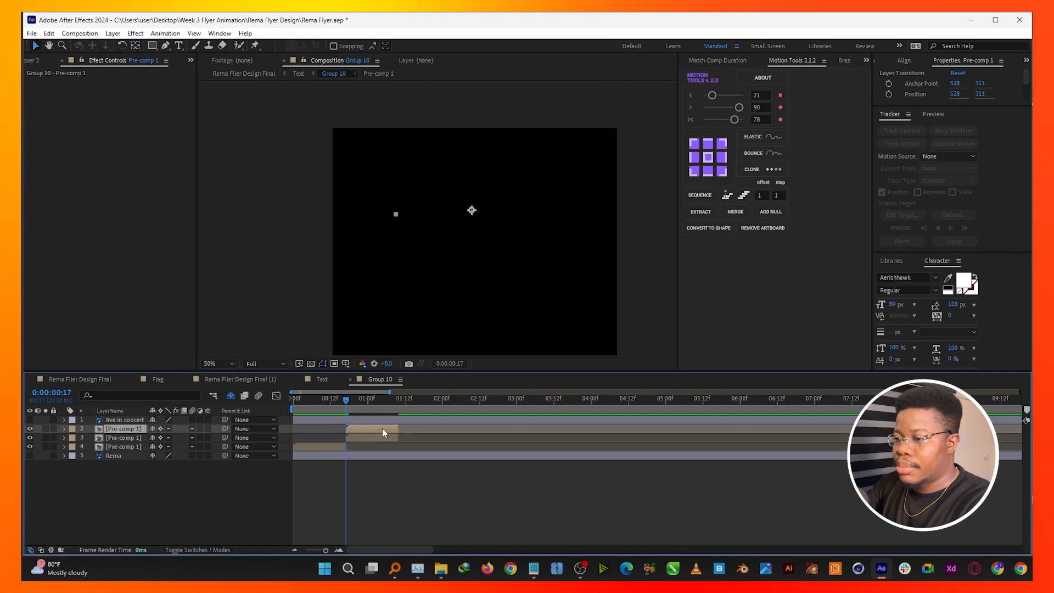
{"action": "left_click_drag", "start_coordinate": [383, 428], "coordinate": [486, 432]}
{"action": "key", "text": "ctrl+d"}
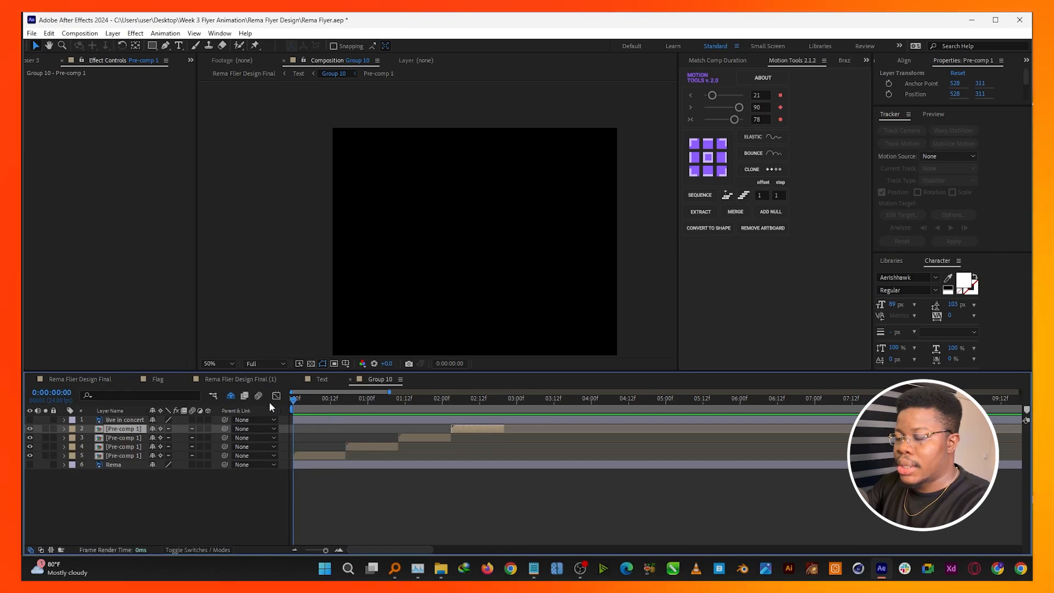
{"action": "key", "text": "space"}
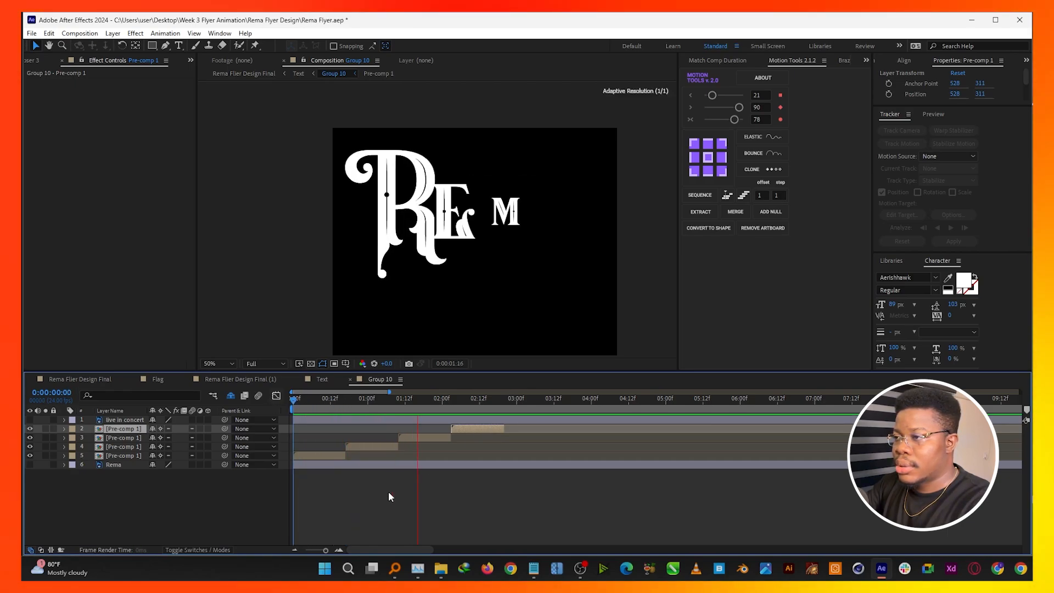
{"action": "key", "text": "space"}
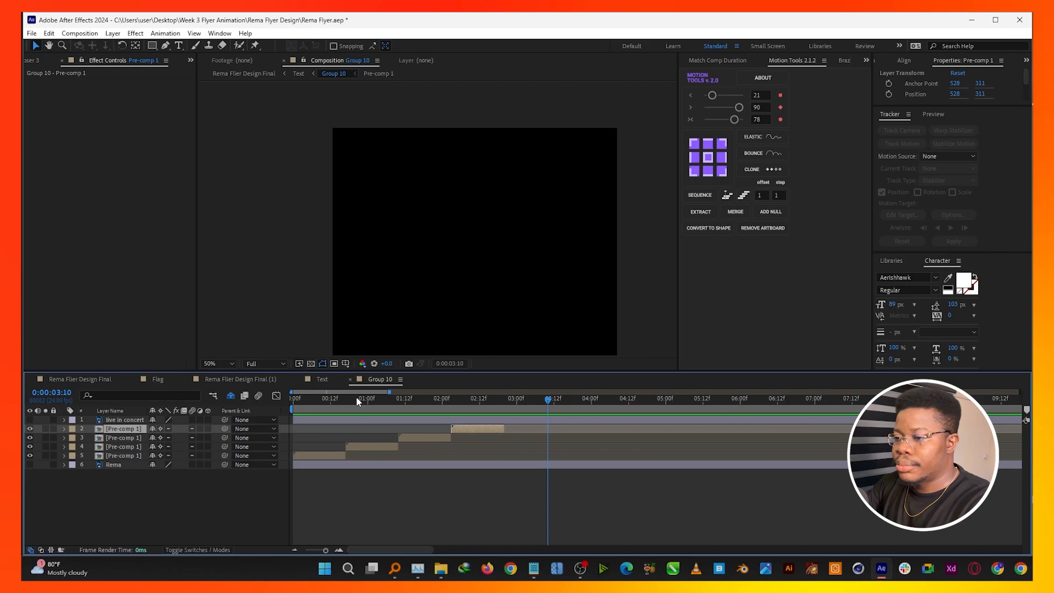
Extend the first title pre-comp to end at about 0:00:01:10 and delete the second copy it now overlaps
{"action": "left_click_drag", "start_coordinate": [356, 402], "coordinate": [257, 402]}
{"action": "left_click", "coordinate": [351, 456]}
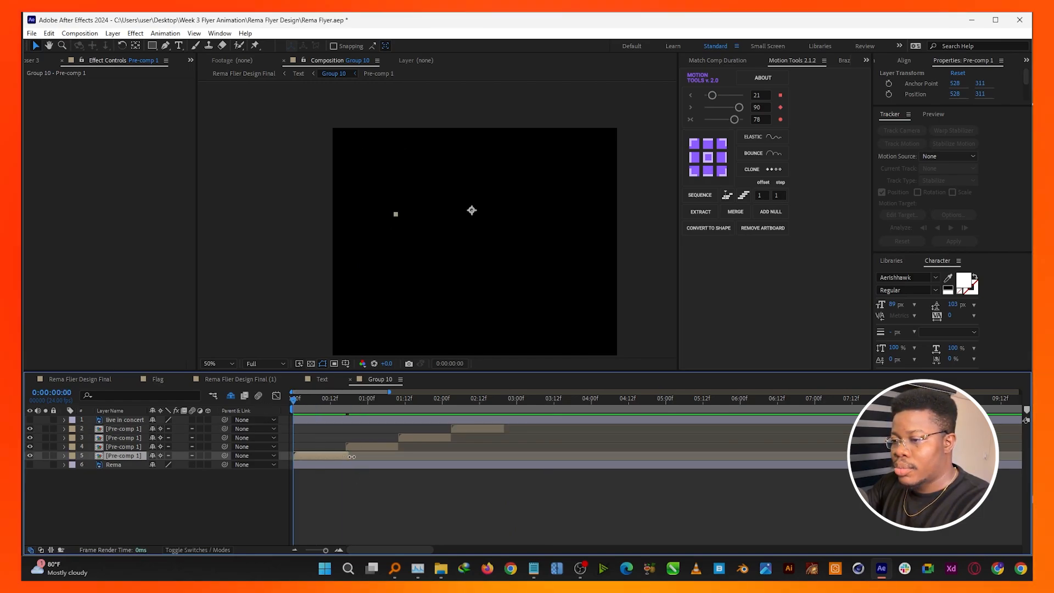
{"action": "left_click_drag", "start_coordinate": [351, 456], "coordinate": [392, 458]}
{"action": "left_click", "coordinate": [389, 446]}
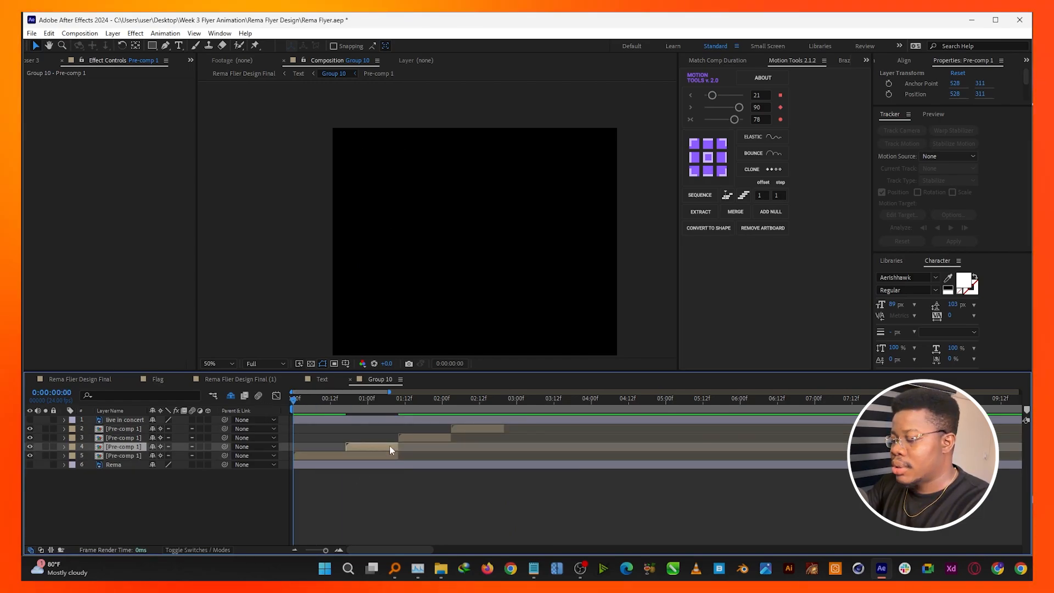
{"action": "key", "text": "Delete"}
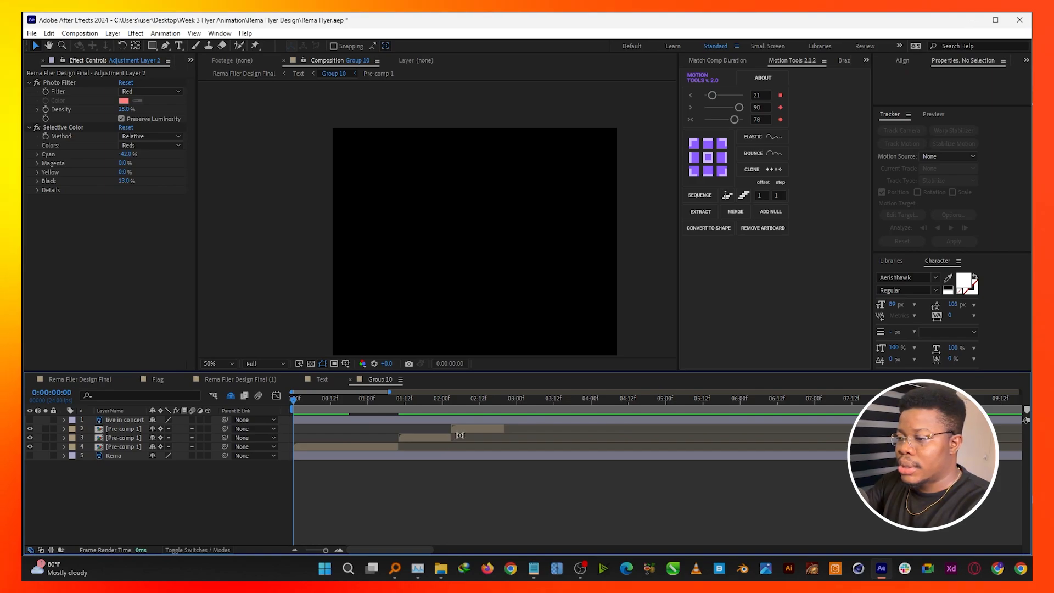
Lengthen the two remaining copies end to end, ending at about 0:00:02:20 and 0:00:04:07, and preview the sequence
{"action": "left_click_drag", "start_coordinate": [455, 439], "coordinate": [542, 430]}
{"action": "left_click", "coordinate": [502, 430]}
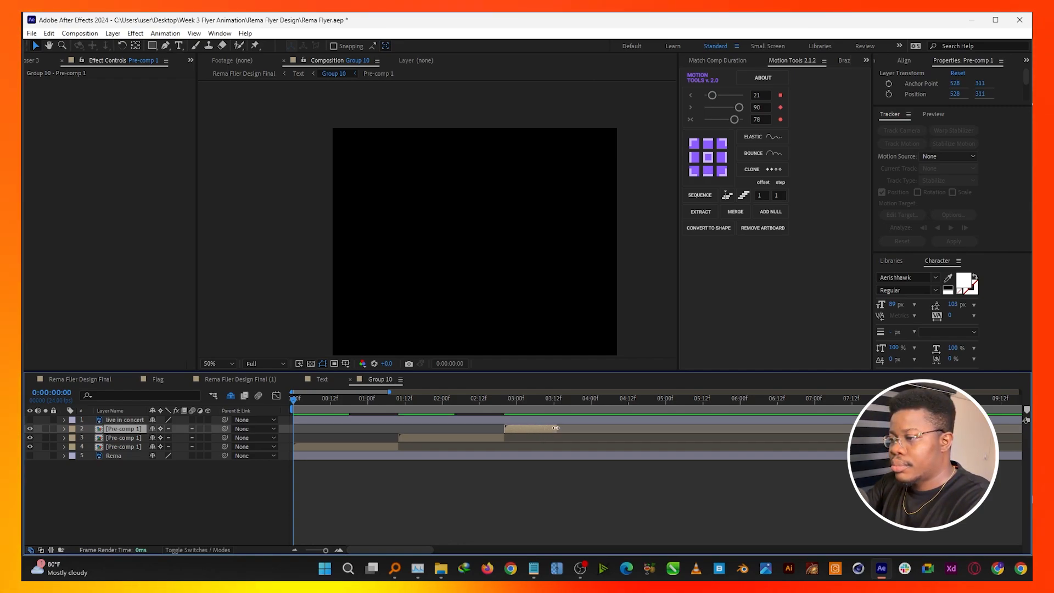
{"action": "left_click_drag", "start_coordinate": [555, 428], "coordinate": [602, 431]}
{"action": "left_click", "coordinate": [554, 495]}
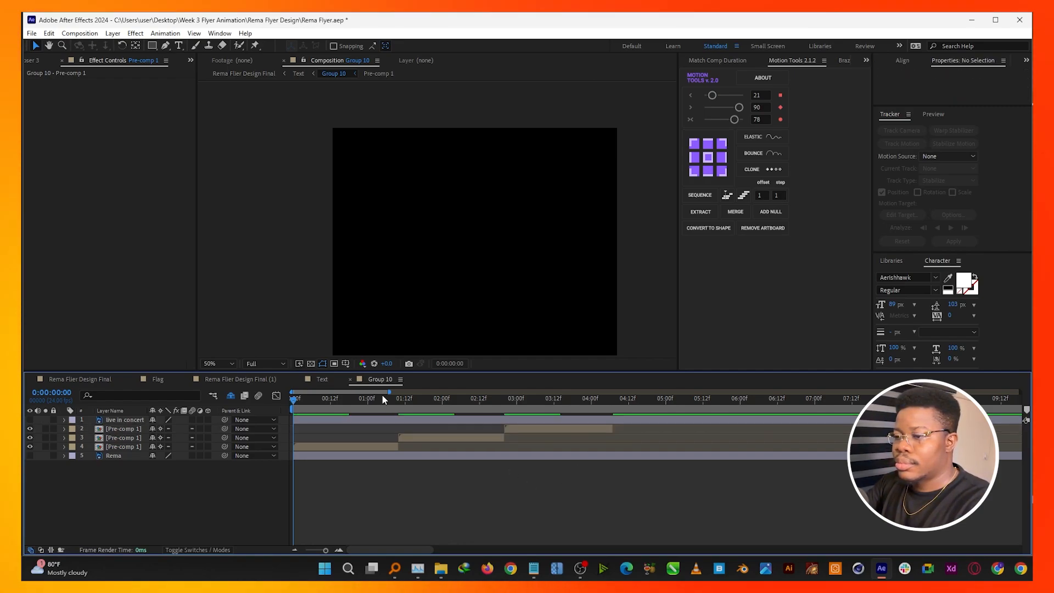
{"action": "key", "text": "space"}
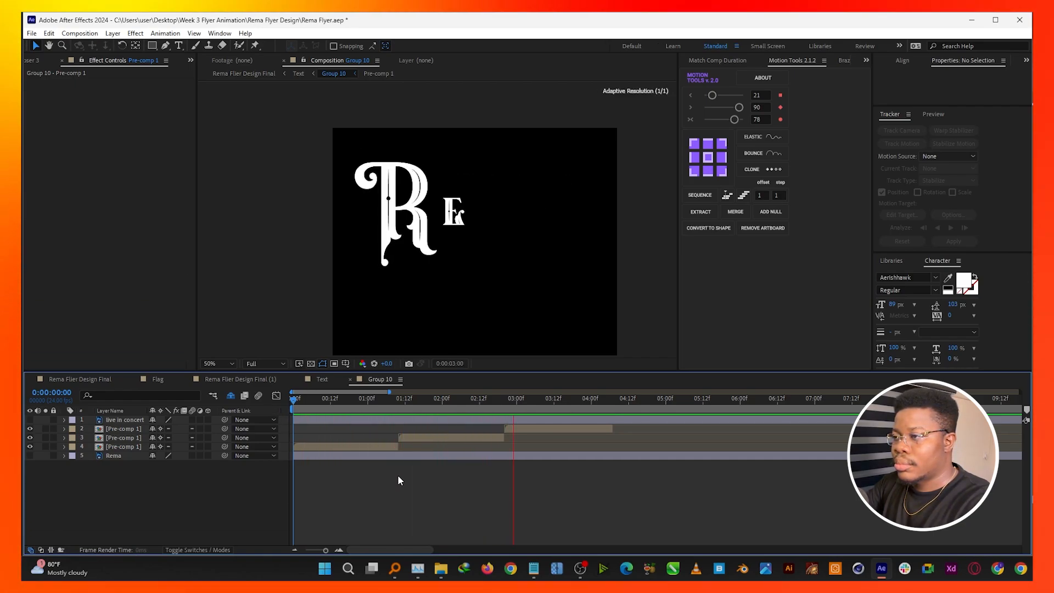
{"action": "key", "text": "space"}
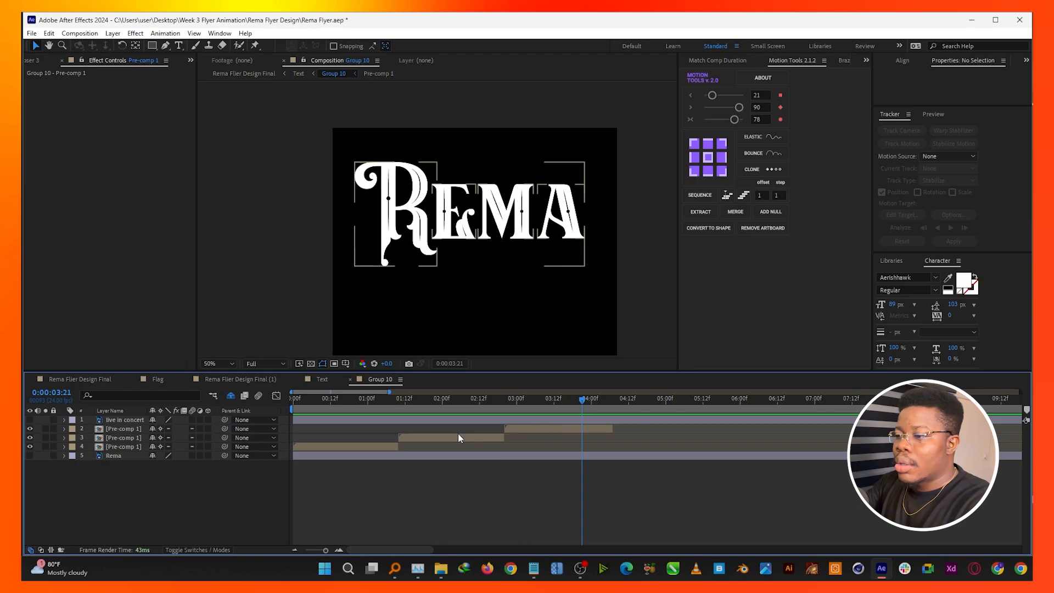
Time-reverse the middle title pre-comp copy
{"action": "right_click", "coordinate": [457, 437]}
{"action": "mouse_move", "coordinate": [521, 179]}
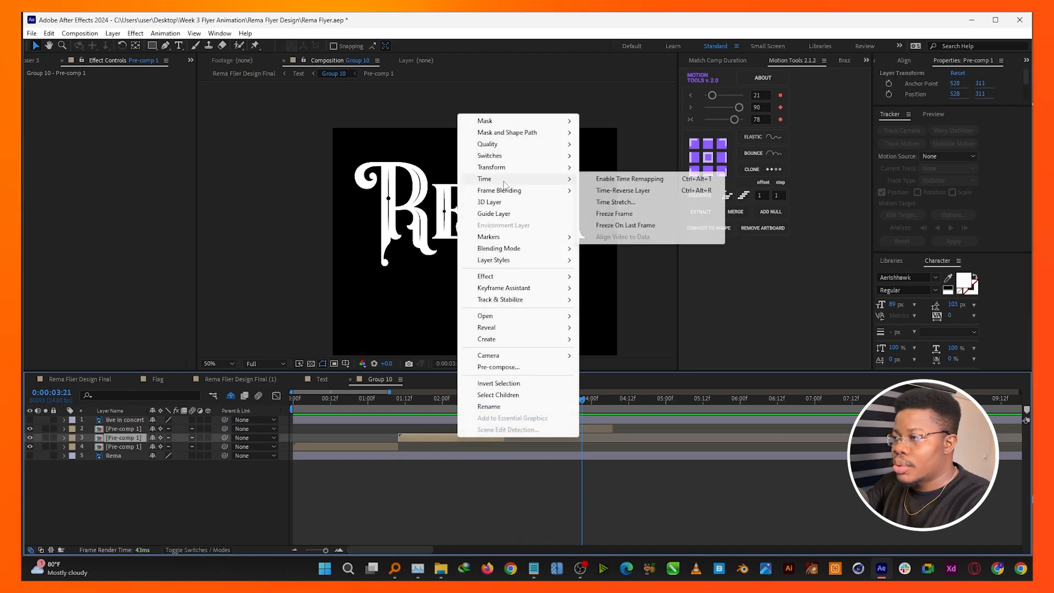
{"action": "left_click", "coordinate": [630, 191]}
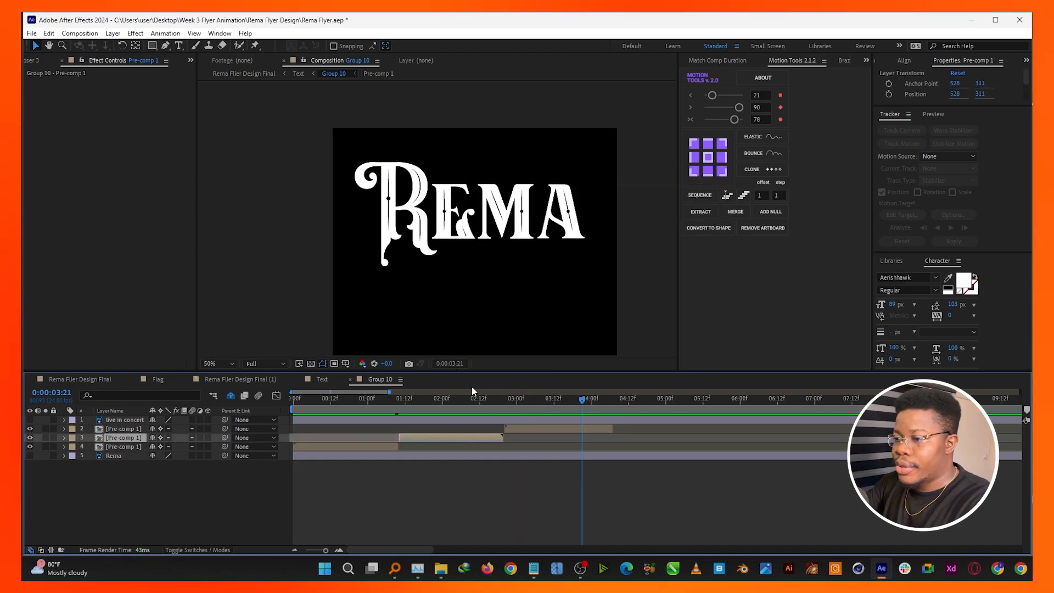
Preview the title sequence from the start of the composition to check the reversed middle copy
{"action": "left_click_drag", "start_coordinate": [427, 396], "coordinate": [294, 408]}
{"action": "key", "text": "space"}
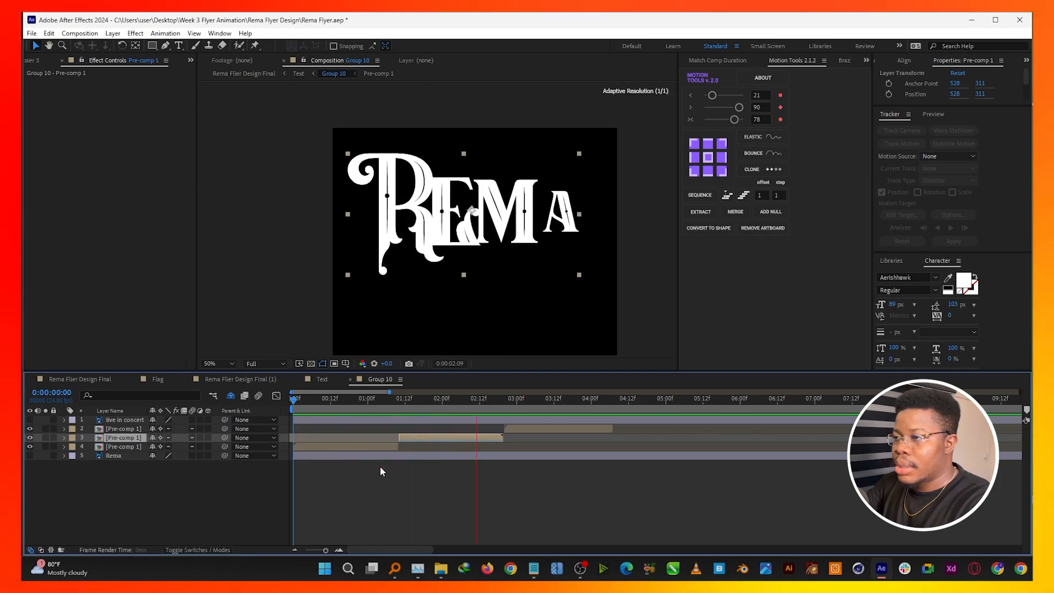
{"action": "key", "text": "space"}
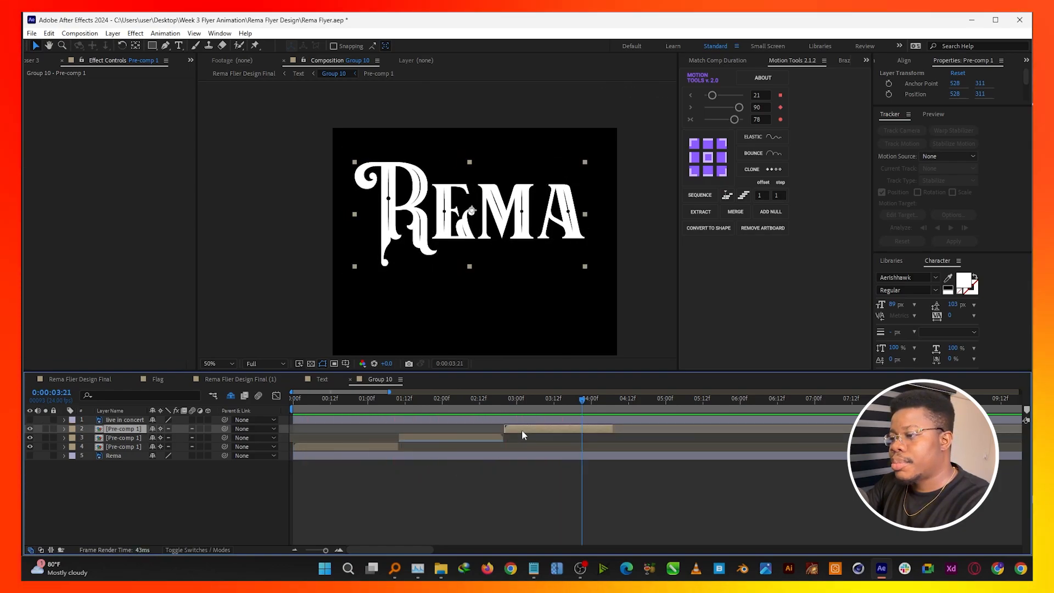
Duplicate the reversed title pre-comp, place the copy directly after the last clip from about 0:00:04:07, and preview it
{"action": "key", "text": "ctrl+d"}
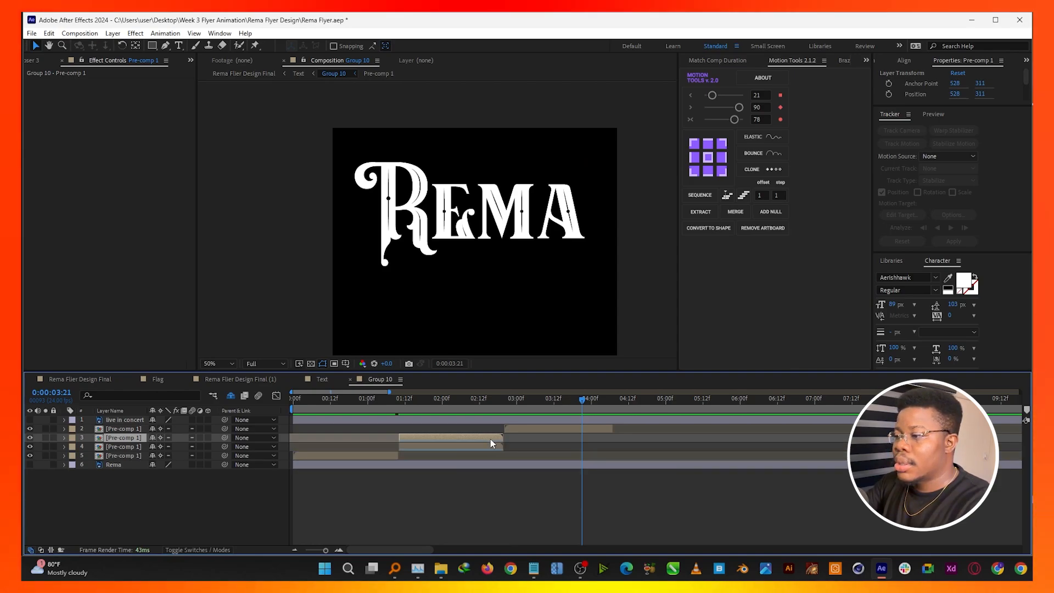
{"action": "left_click_drag", "start_coordinate": [486, 439], "coordinate": [700, 442]}
{"action": "key", "text": "space"}
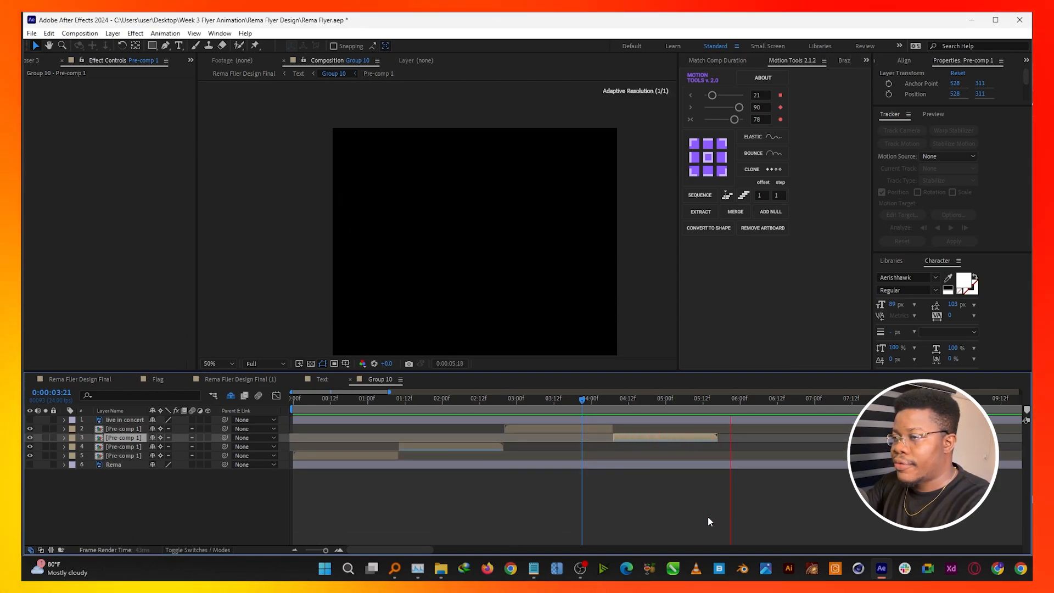
{"action": "left_click", "coordinate": [595, 398]}
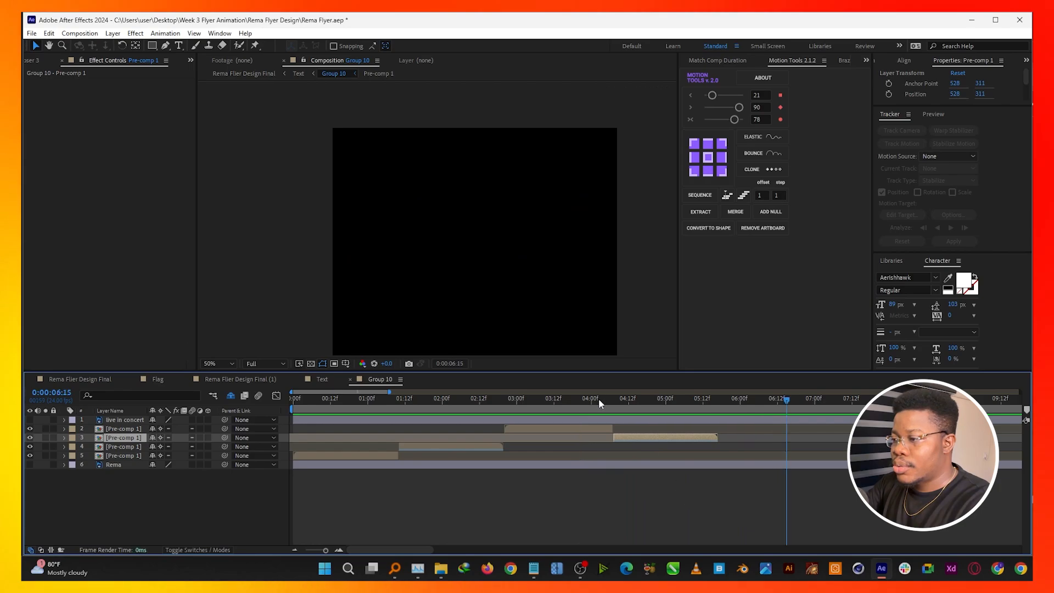
Duplicate all four title pre-comps and place the set of copies directly after the originals
{"action": "left_click", "coordinate": [336, 457]}
{"action": "left_click", "coordinate": [521, 430], "text": "shift"}
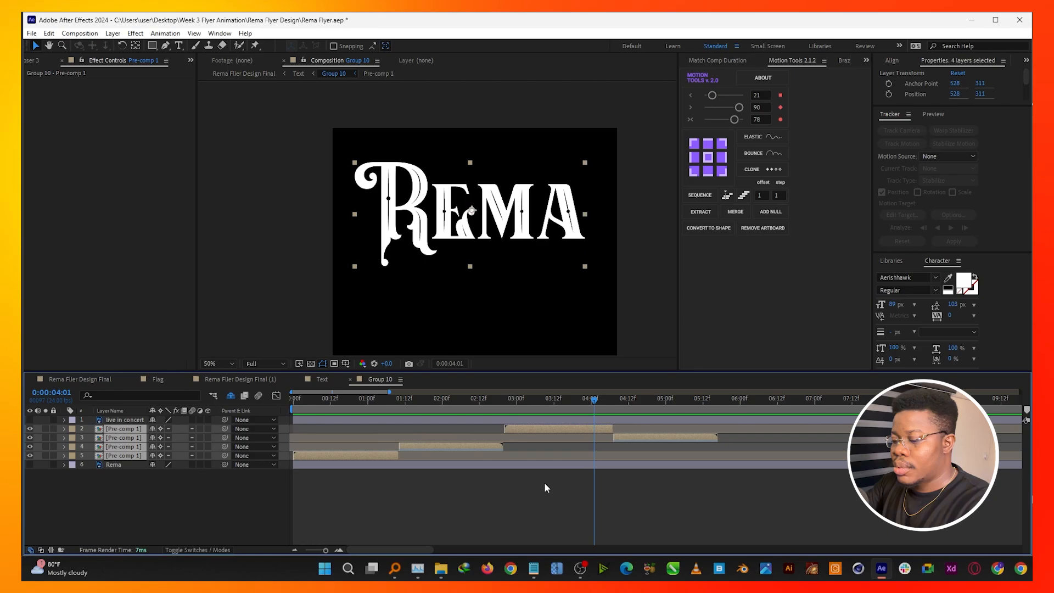
{"action": "key", "text": "ctrl+d"}
{"action": "left_click_drag", "start_coordinate": [341, 481], "coordinate": [746, 474]}
{"action": "left_click_drag", "start_coordinate": [694, 399], "coordinate": [980, 410]}
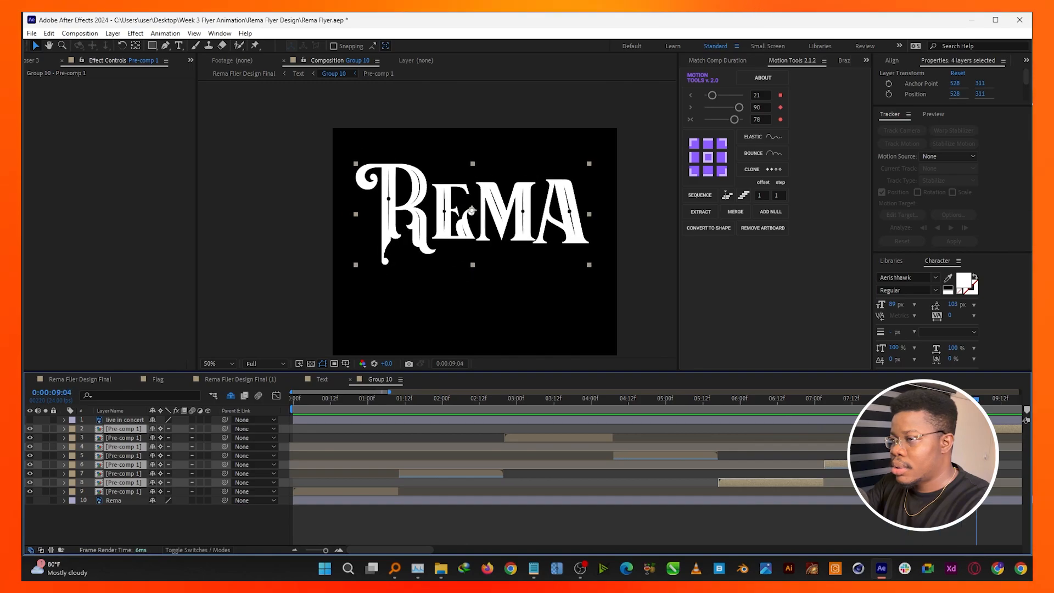
Duplicate the second set of four title pre-comps and place the copies after it, ending at about 0:00:16:21
{"action": "left_click_drag", "start_coordinate": [326, 549], "coordinate": [307, 550]}
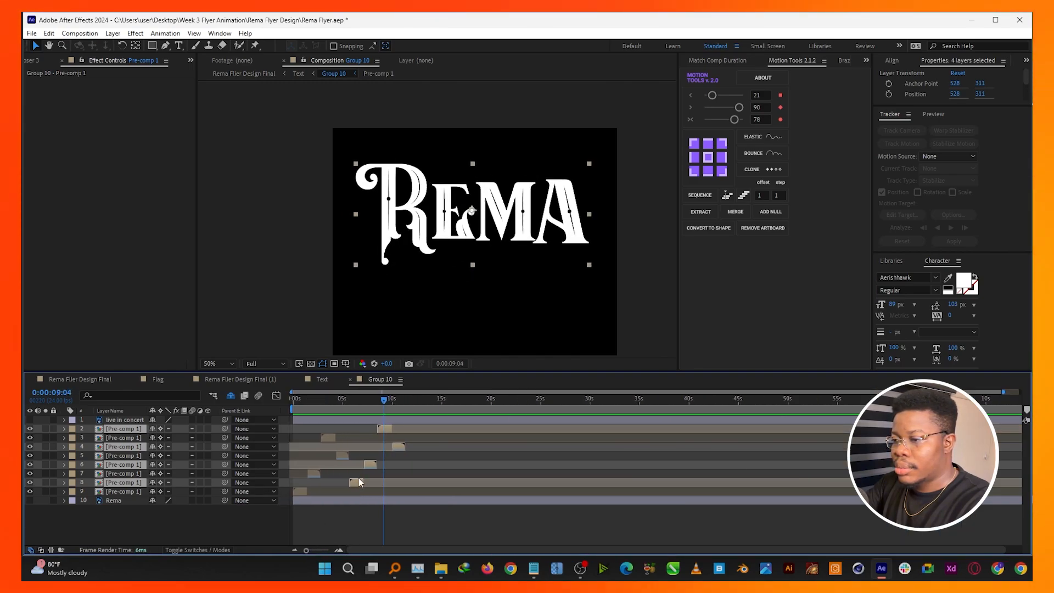
{"action": "key", "text": "ctrl+d"}
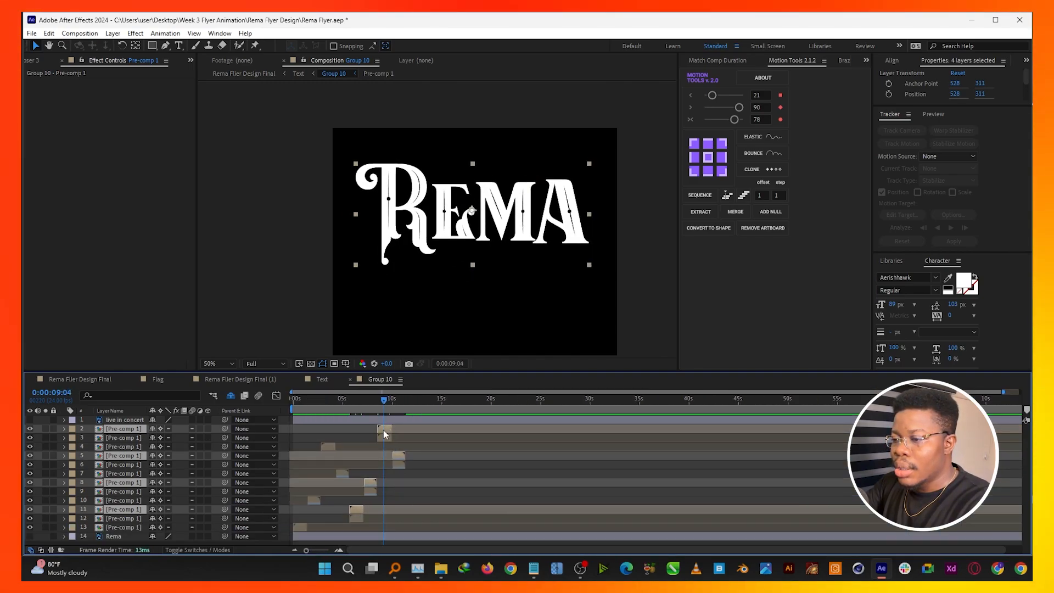
{"action": "left_click_drag", "start_coordinate": [383, 434], "coordinate": [436, 439]}
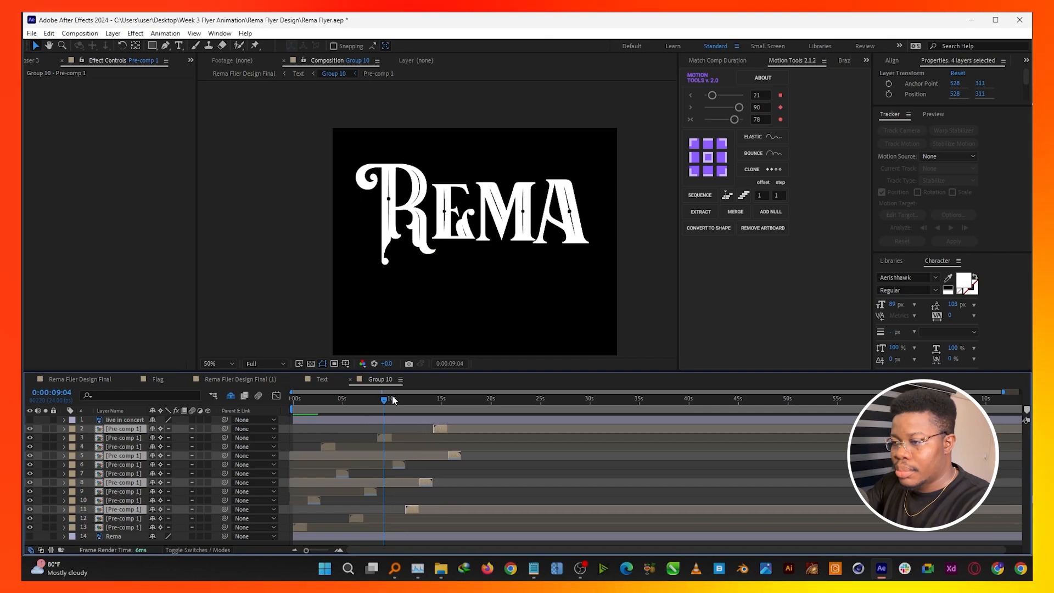
{"action": "left_click_drag", "start_coordinate": [393, 400], "coordinate": [459, 400]}
Pre-compose all twelve title clips together and move the new pre-comp's anchor point to the middle of the title, at about 516, 337
{"action": "left_click", "coordinate": [143, 530]}
{"action": "left_click", "coordinate": [128, 430], "text": "shift"}
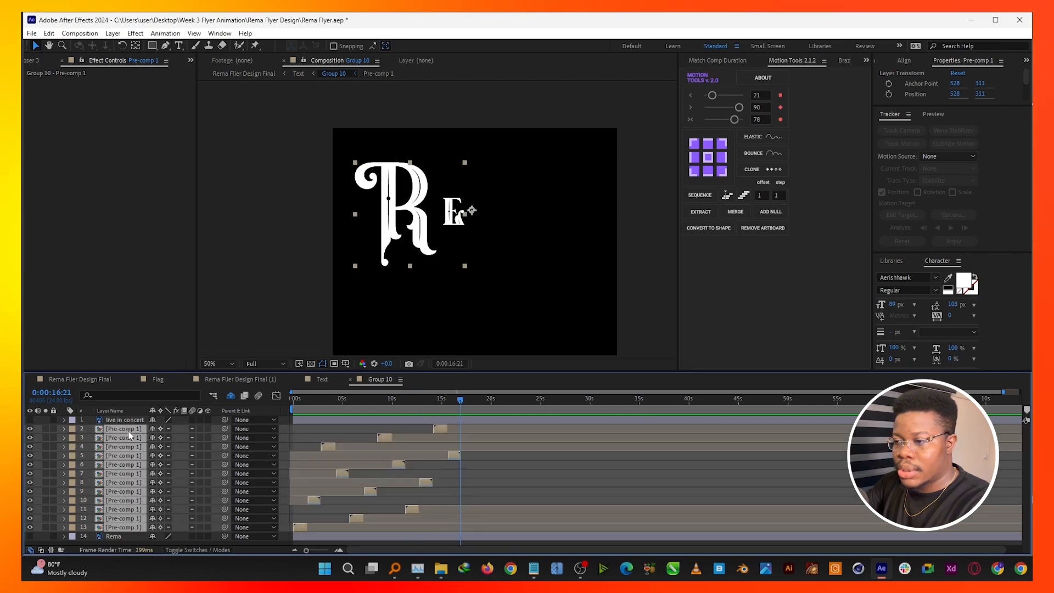
{"action": "right_click", "coordinate": [127, 431]}
{"action": "left_click", "coordinate": [183, 360]}
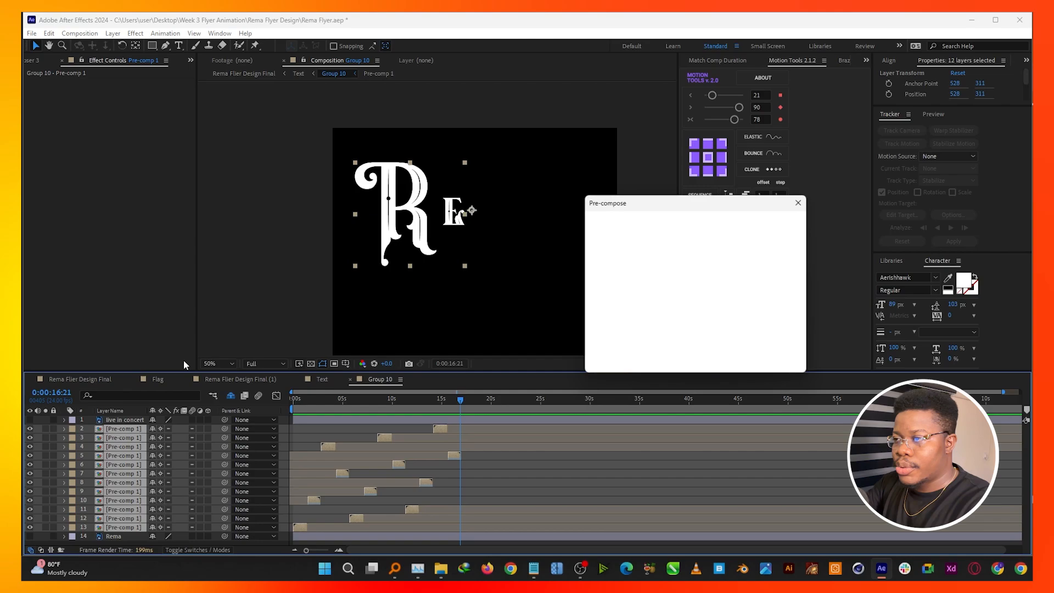
{"action": "key", "text": "Return"}
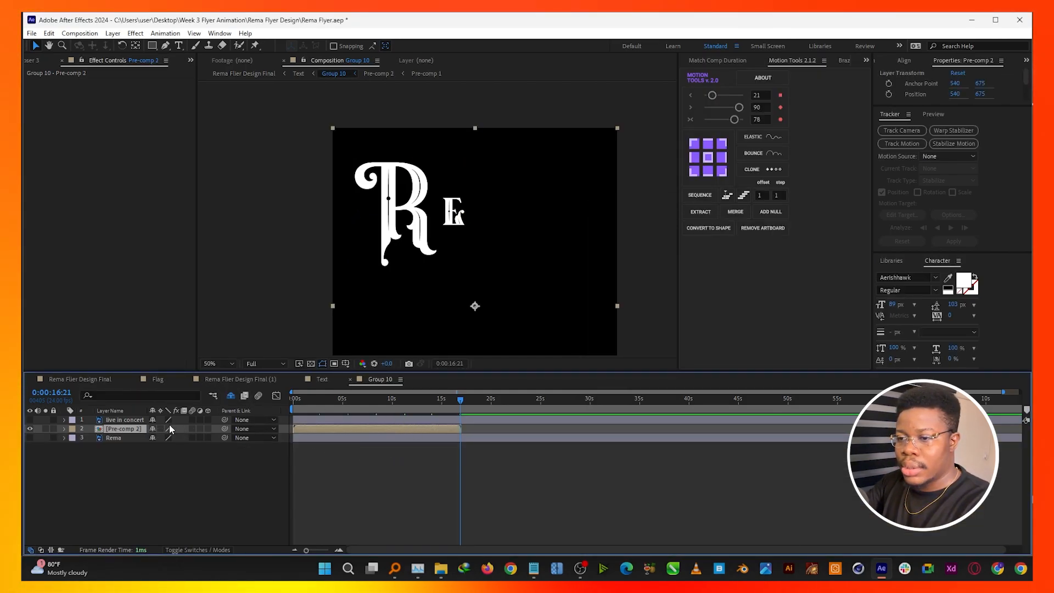
{"action": "left_click", "coordinate": [135, 46]}
{"action": "left_click_drag", "start_coordinate": [474, 306], "coordinate": [470, 223]}
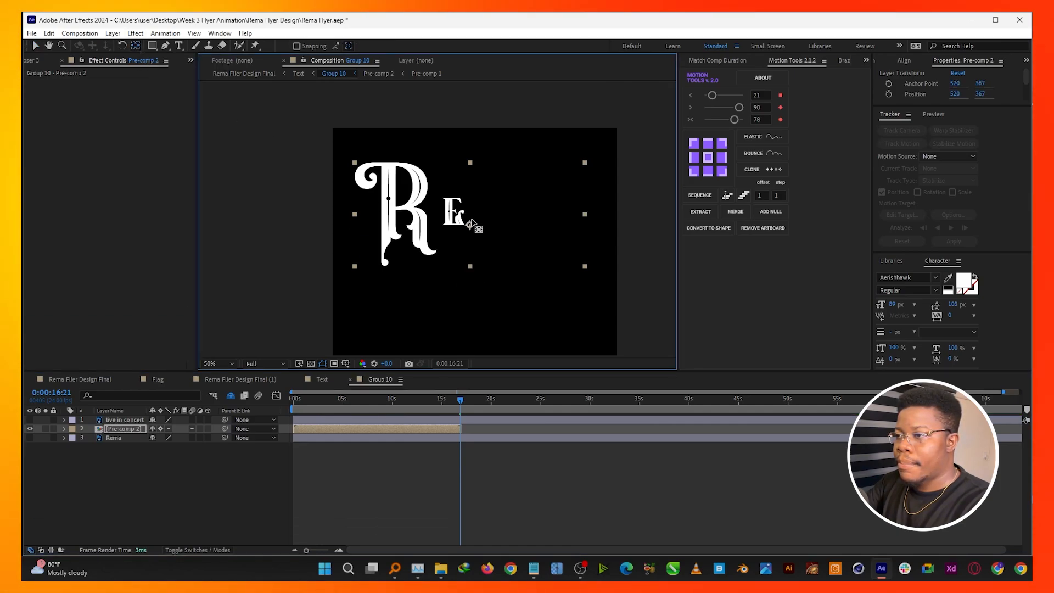
Show the original Rema layer, apply a Fill effect to the title pre-comp, and sample its colour from the original gold letters
{"action": "left_click", "coordinate": [30, 437]}
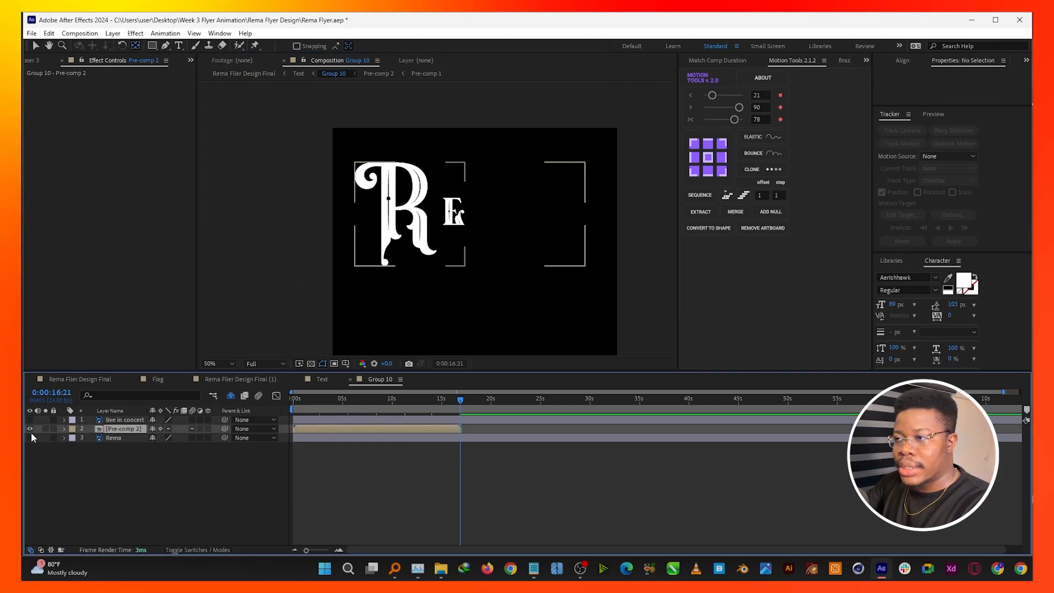
{"action": "left_click", "coordinate": [133, 429]}
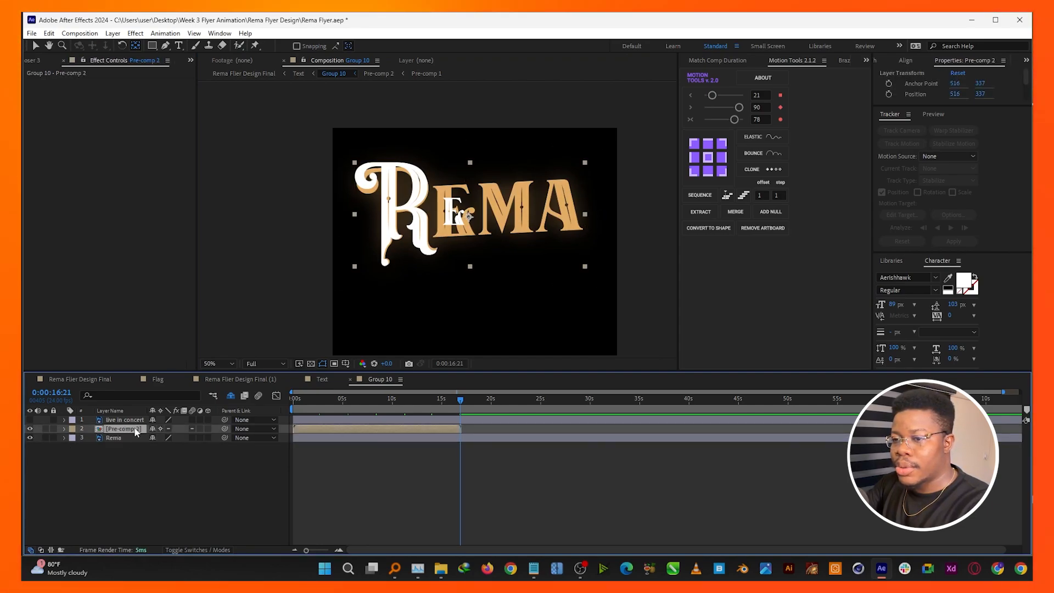
{"action": "key", "text": "ctrl+space"}
{"action": "left_click", "coordinate": [47, 416]}
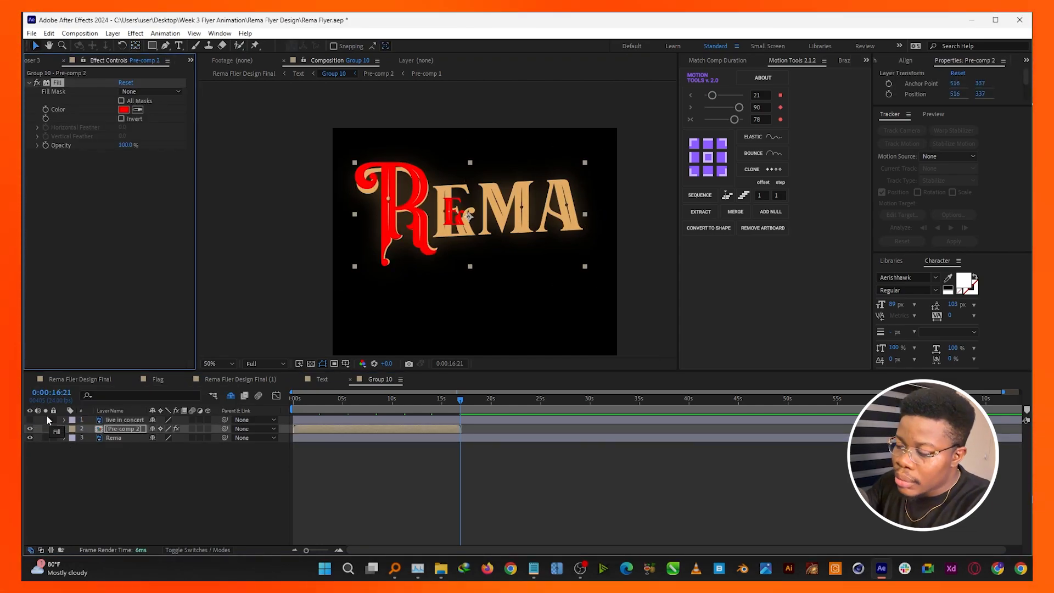
{"action": "left_click", "coordinate": [523, 190]}
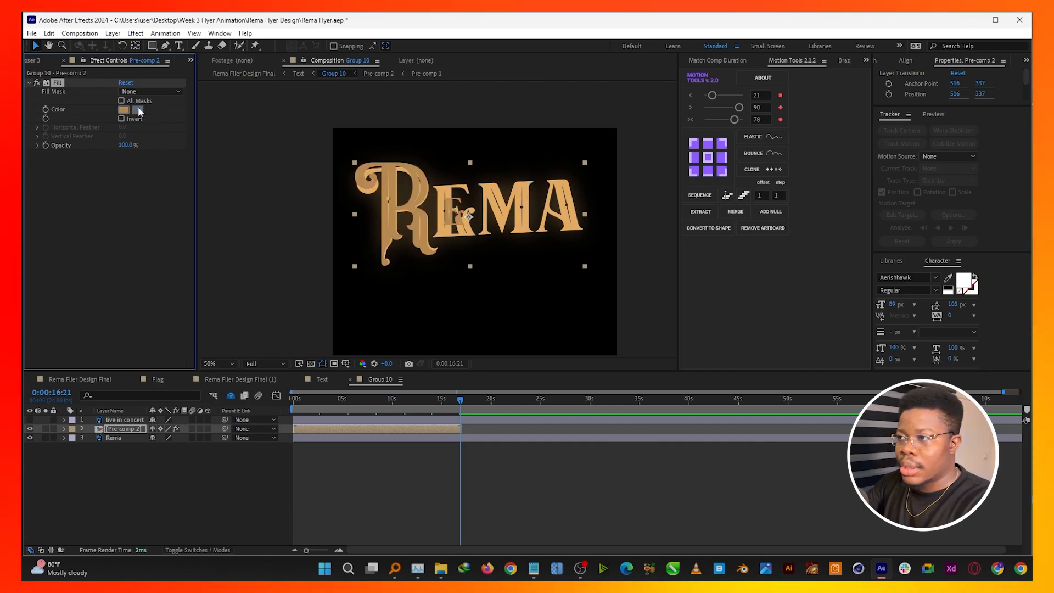
{"action": "left_click", "coordinate": [516, 200]}
End the work area at 0:00:16:21, where the title pre-comp ends
{"action": "left_click", "coordinate": [427, 457]}
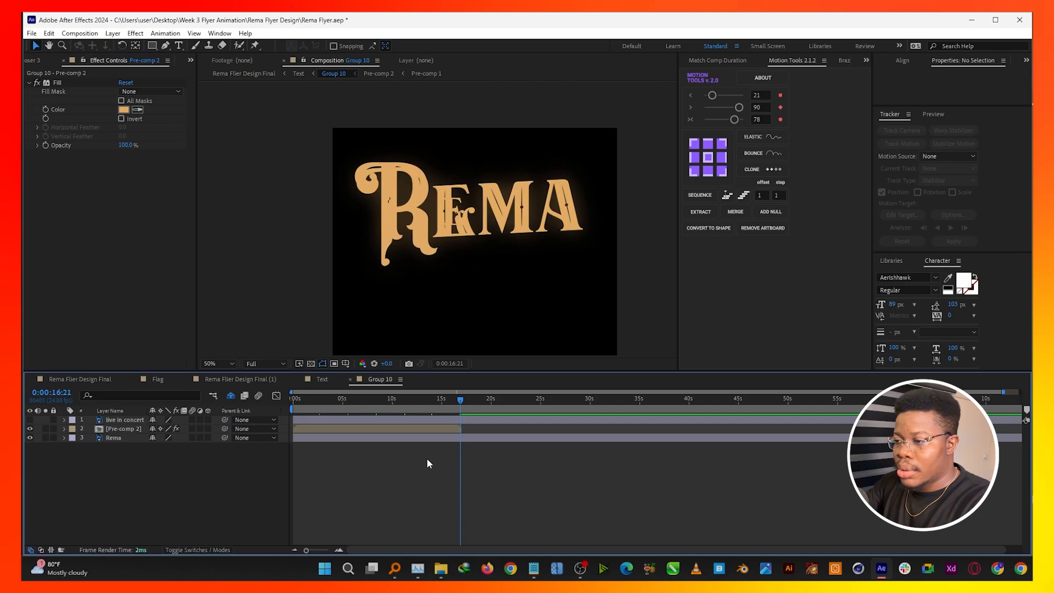
{"action": "key", "text": "n"}
{"action": "left_click_drag", "start_coordinate": [415, 400], "coordinate": [395, 408]}
Apply a Transform effect with a skew of -5.0 to the title pre-comp and hide the original Rema layer
{"action": "left_click", "coordinate": [387, 429]}
{"action": "key", "text": "ctrl+space"}
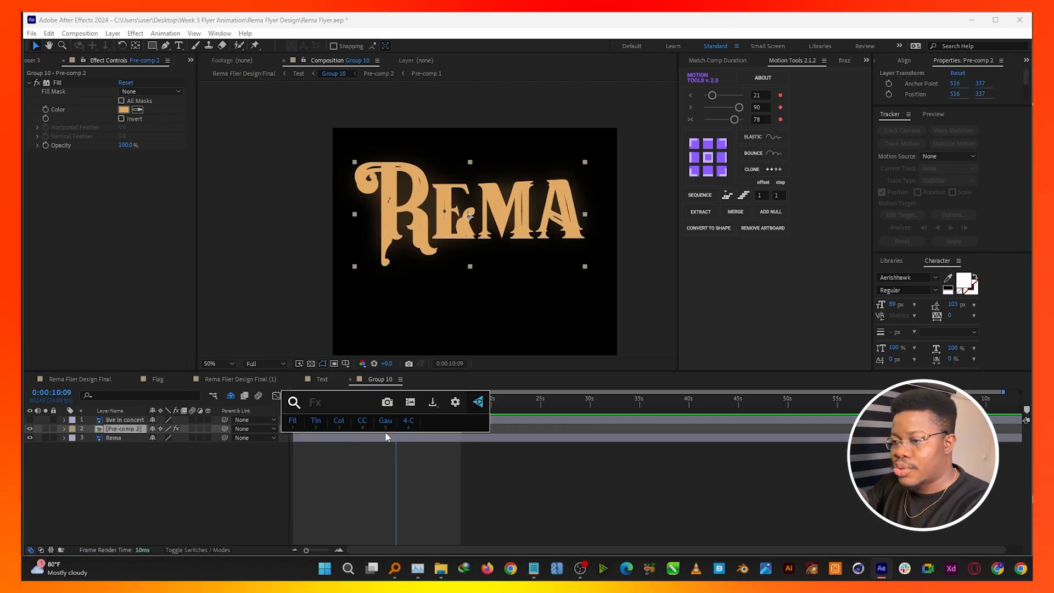
{"action": "type", "text": "tra"}
{"action": "key", "text": "Return"}
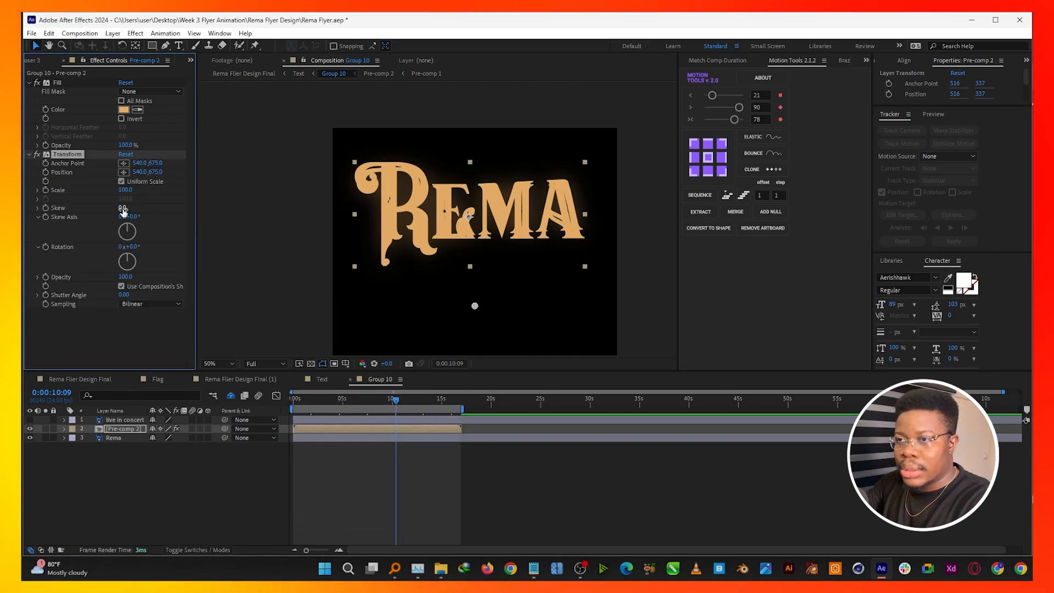
{"action": "left_click_drag", "start_coordinate": [119, 208], "coordinate": [120, 208]}
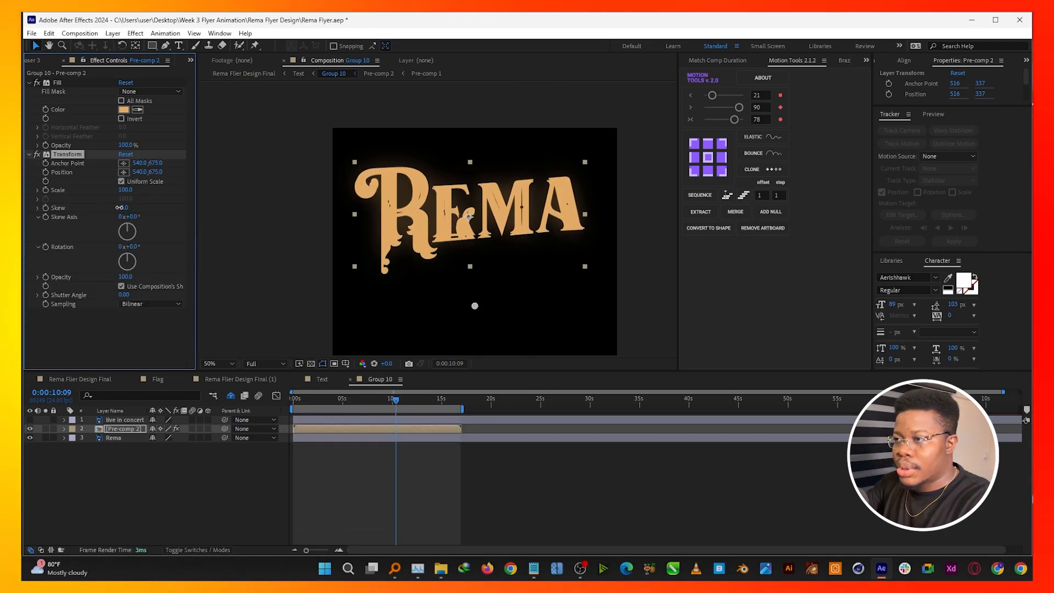
{"action": "key", "text": "space"}
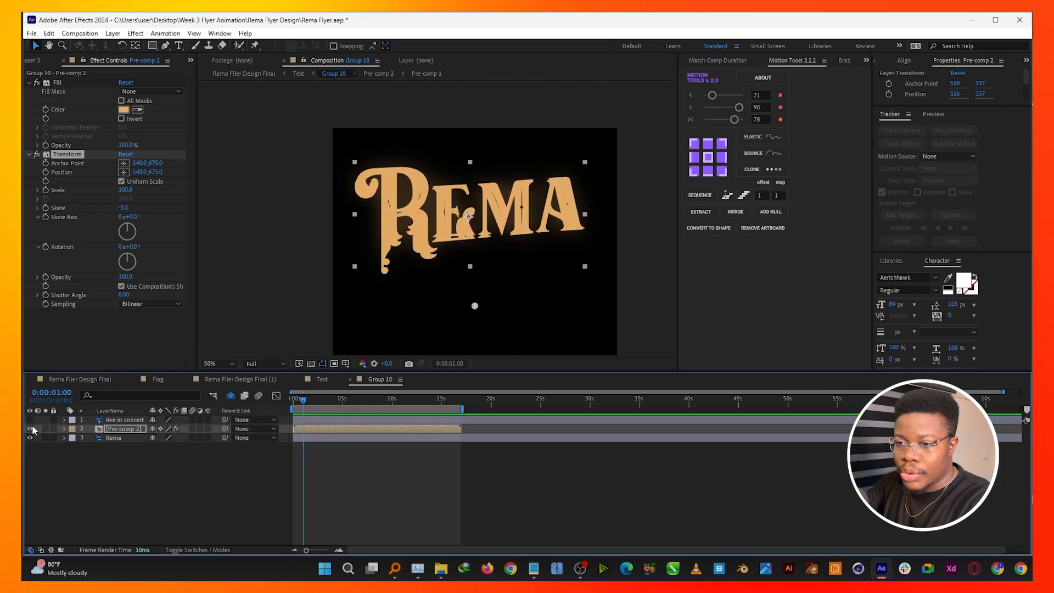
{"action": "left_click", "coordinate": [121, 481]}
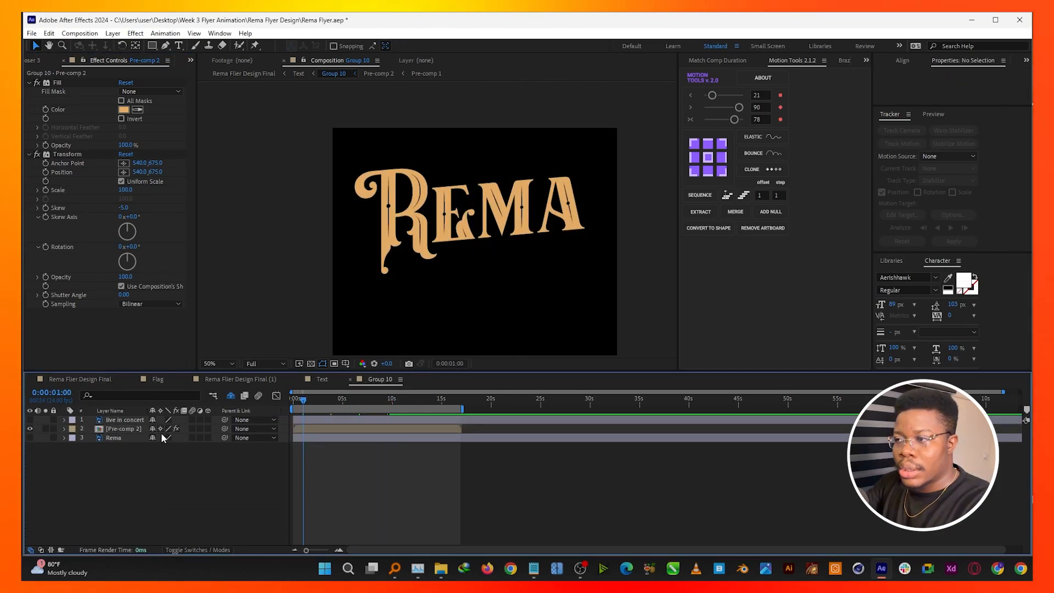
Duplicate the gold title pre-comp and set the lower copy's Fill colour to a lighter peach
{"action": "left_click", "coordinate": [125, 429]}
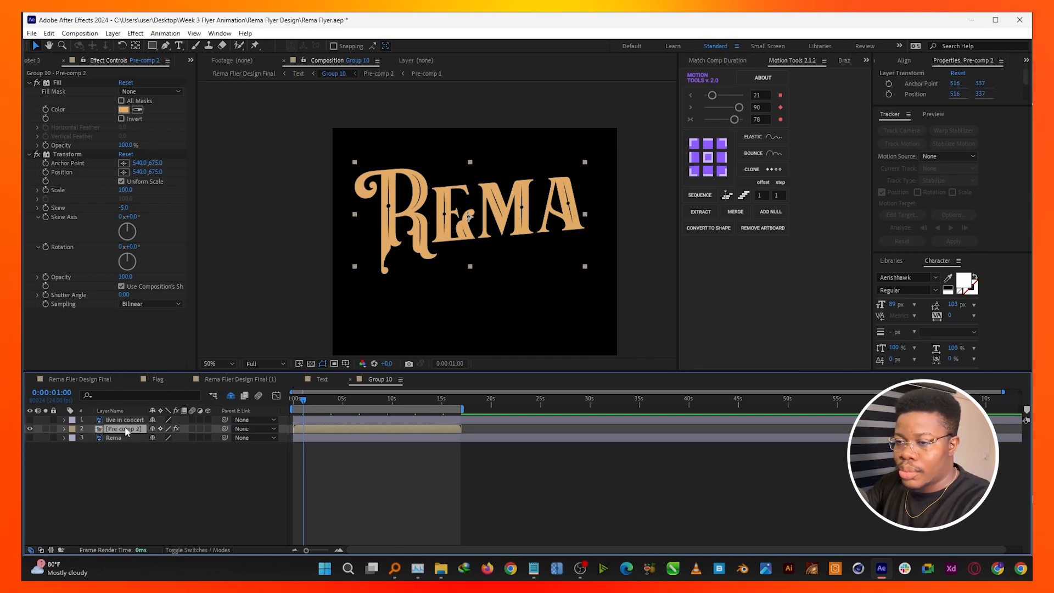
{"action": "key", "text": "ctrl+d"}
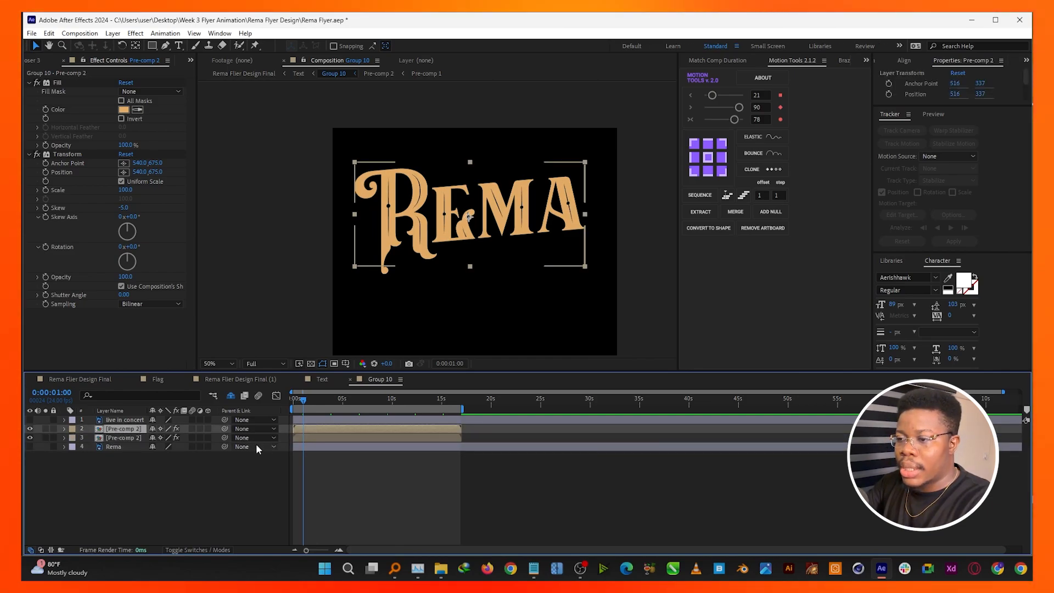
{"action": "left_click", "coordinate": [308, 435]}
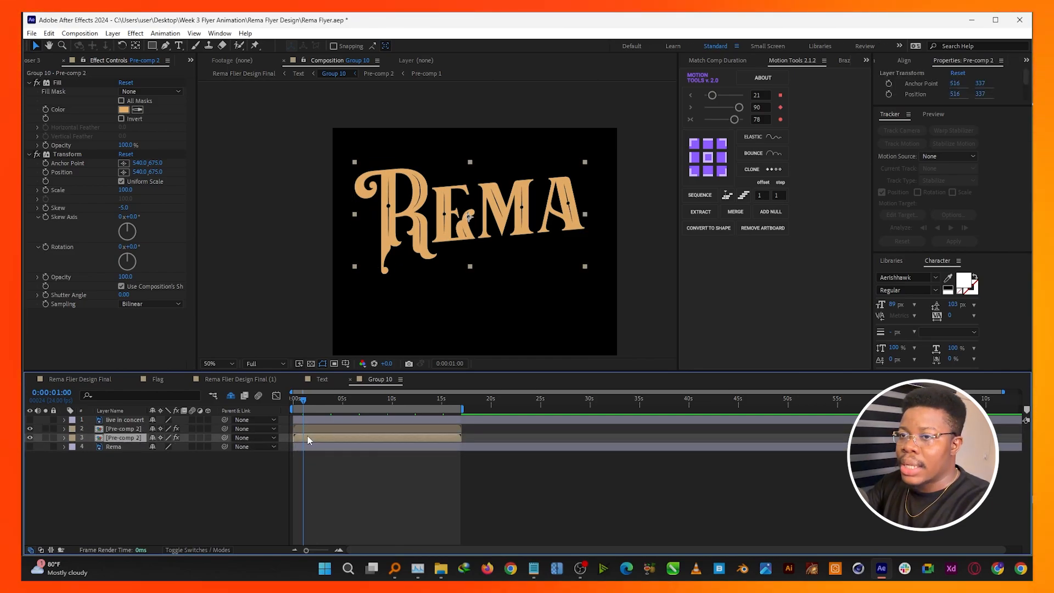
{"action": "left_click", "coordinate": [123, 109]}
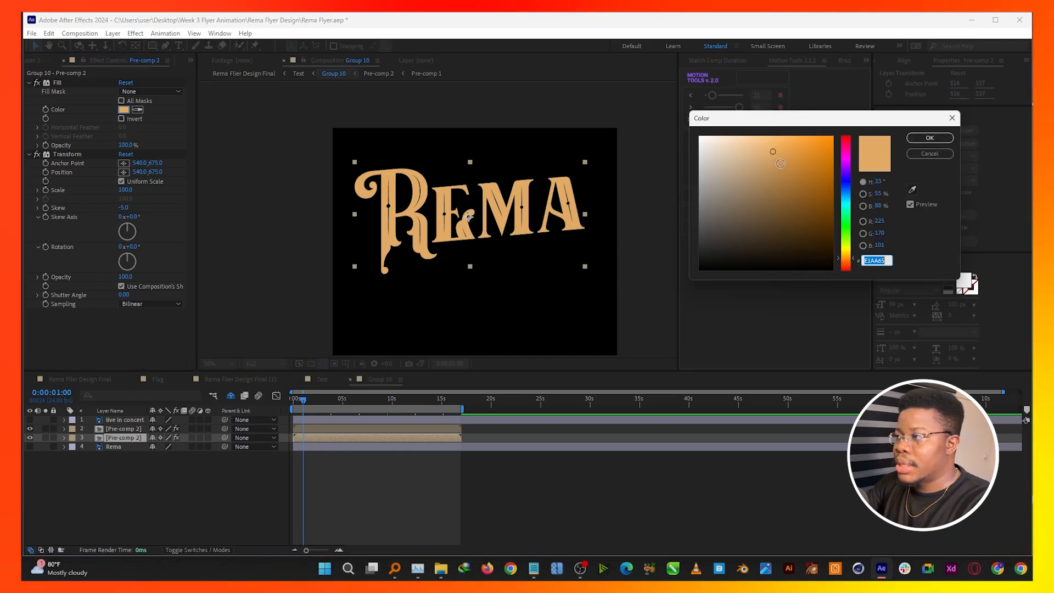
{"action": "left_click", "coordinate": [930, 137]}
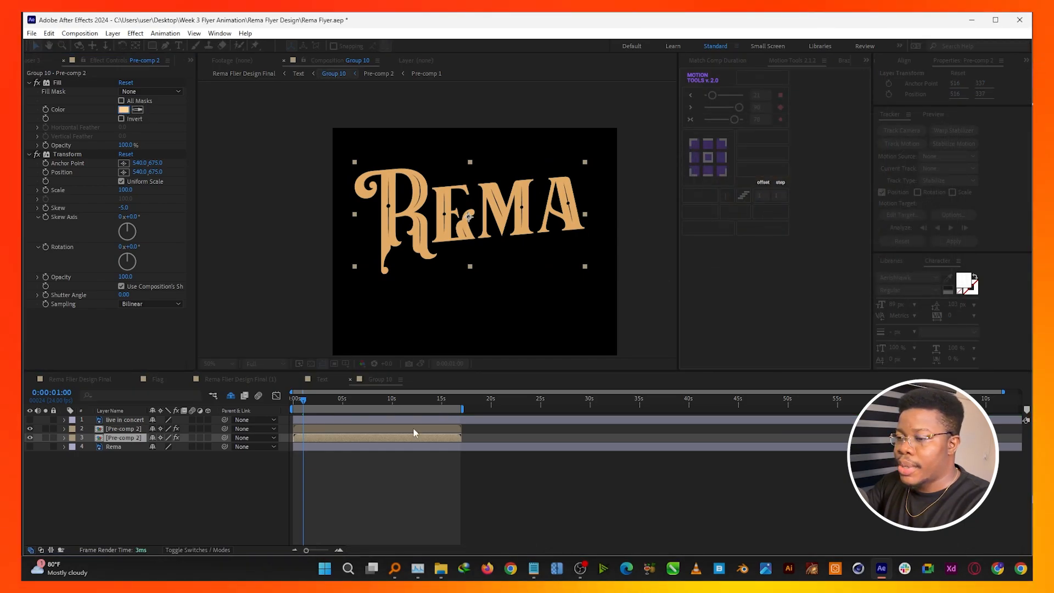
Shift the upper title copy slightly later, duplicate it, and shift the new top copy slightly later again to stagger the three layers
{"action": "left_click_drag", "start_coordinate": [315, 431], "coordinate": [319, 431]}
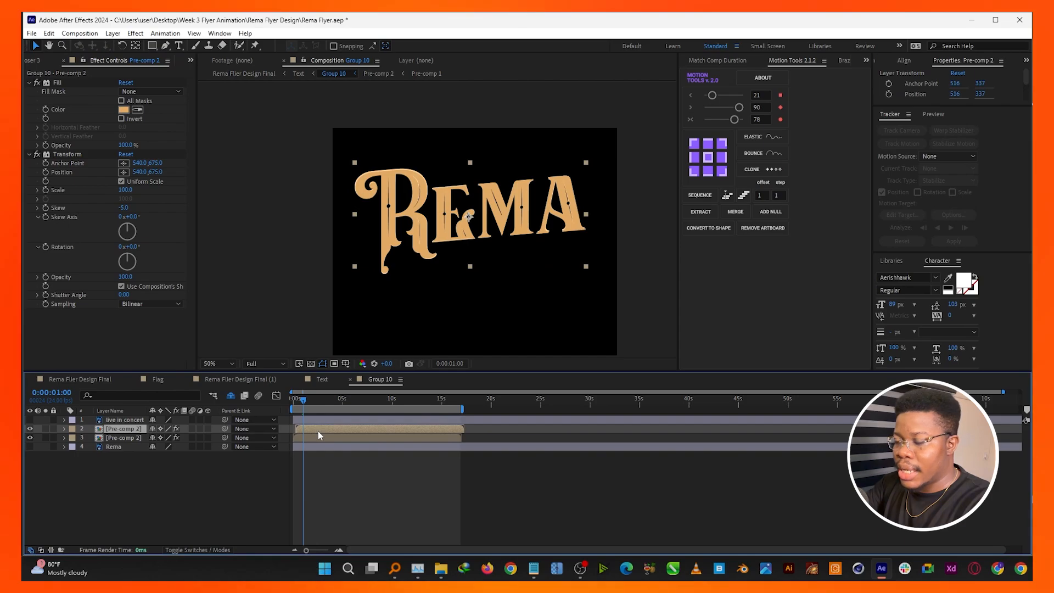
{"action": "key", "text": "ctrl+d"}
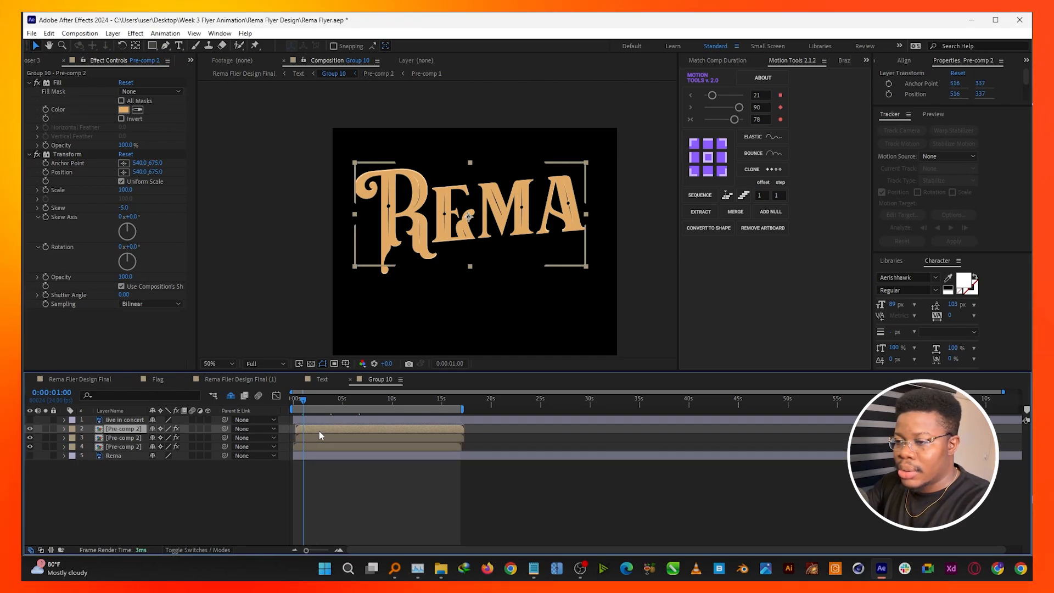
{"action": "left_click_drag", "start_coordinate": [319, 431], "coordinate": [322, 431]}
Set the lowest title copy's Fill colour to cream FFEFDA and return to the start of the composition
{"action": "left_click", "coordinate": [317, 447]}
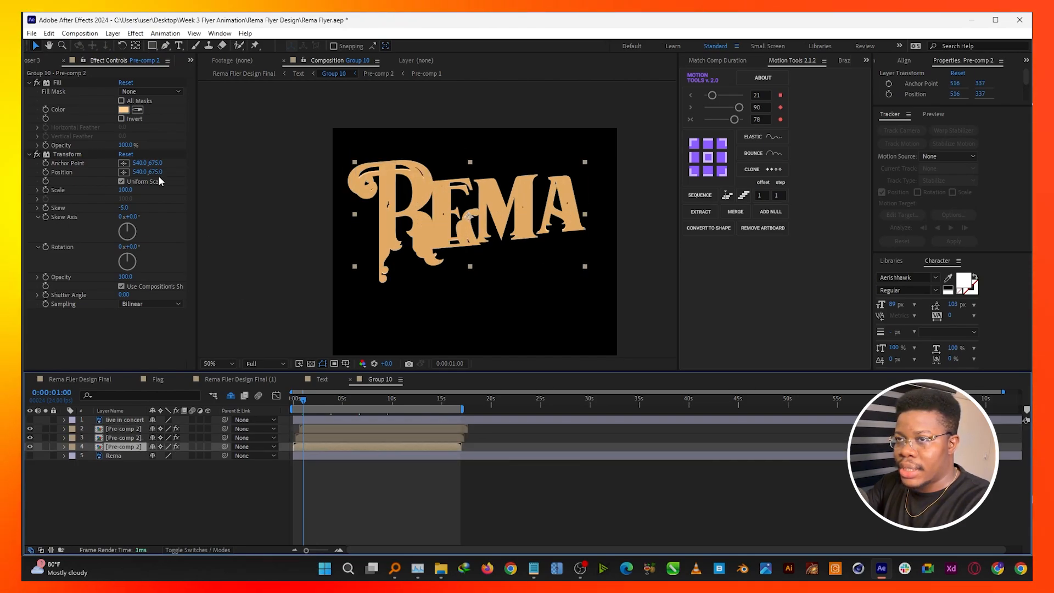
{"action": "left_click", "coordinate": [124, 111]}
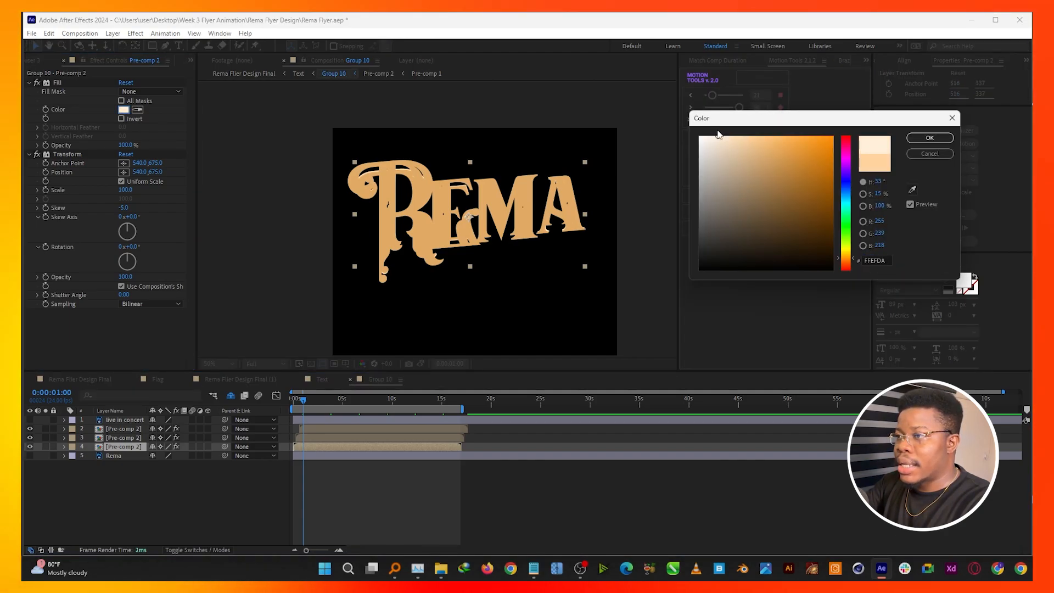
{"action": "left_click", "coordinate": [930, 138]}
{"action": "left_click", "coordinate": [385, 472]}
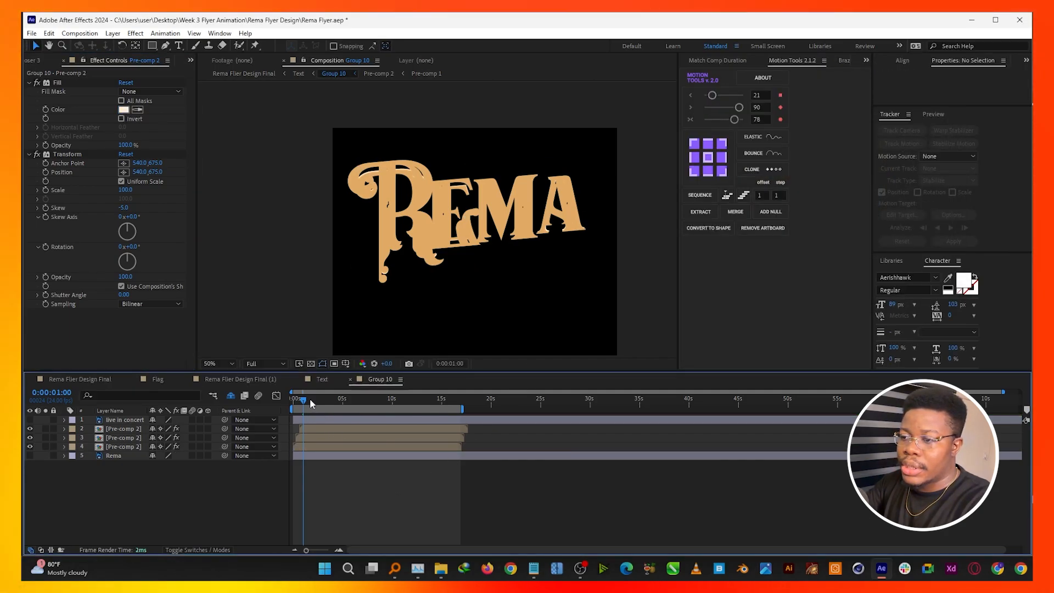
{"action": "left_click_drag", "start_coordinate": [305, 399], "coordinate": [282, 405]}
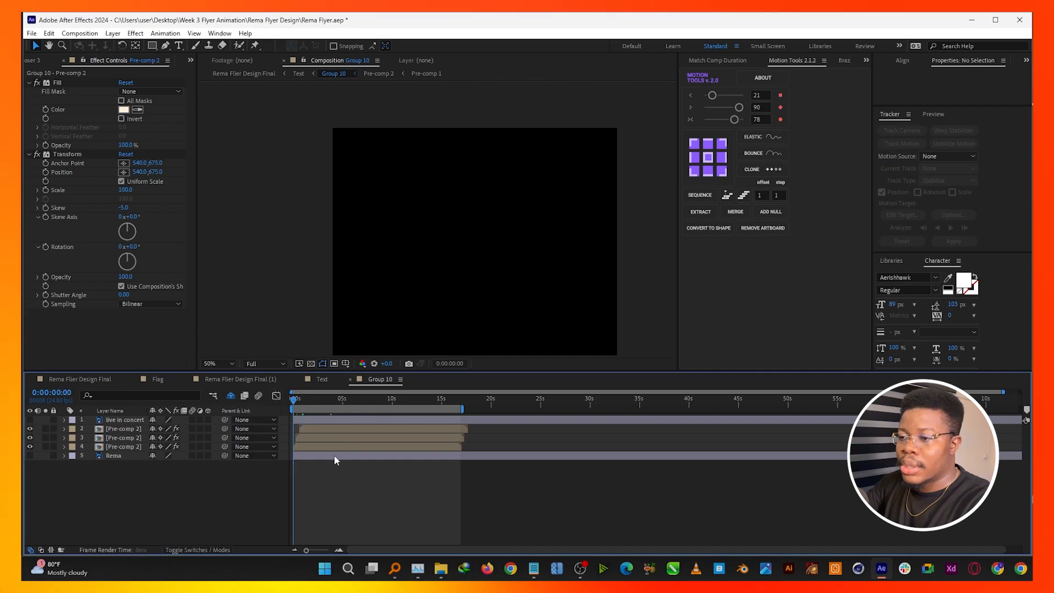
Set the middle title copy's Fill colour to a darker orange and preview the staggered animation from the start
{"action": "key", "text": "space"}
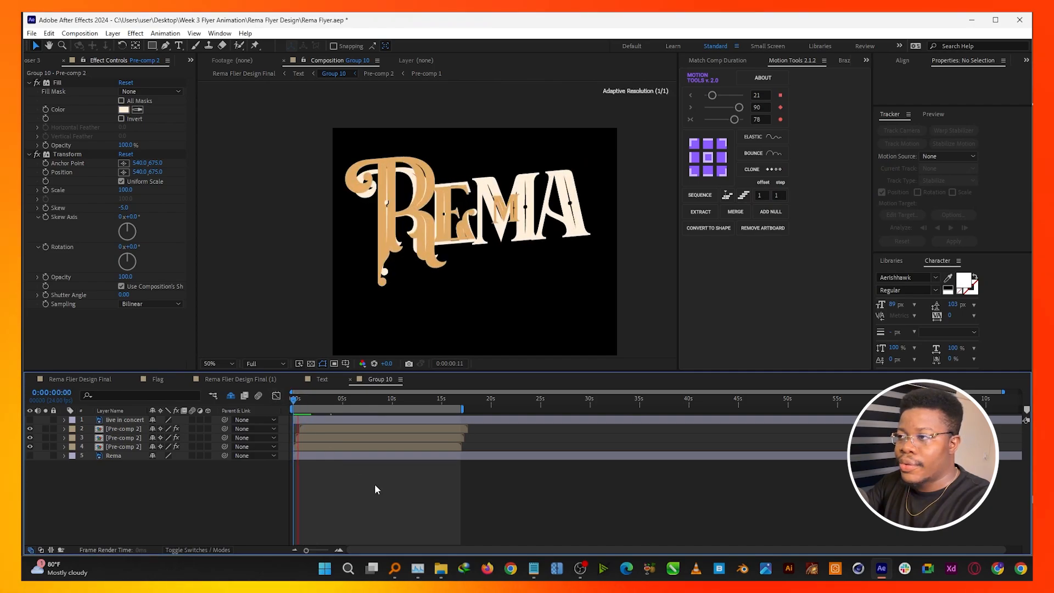
{"action": "left_click", "coordinate": [313, 439]}
{"action": "left_click", "coordinate": [123, 110]}
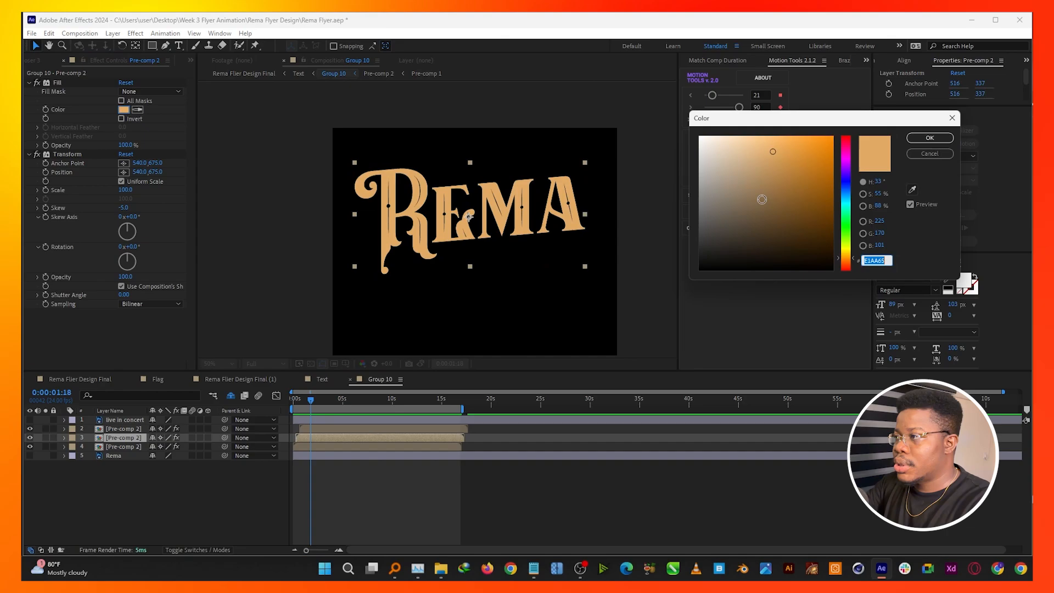
{"action": "left_click", "coordinate": [930, 138]}
{"action": "left_click_drag", "start_coordinate": [311, 404], "coordinate": [284, 411]}
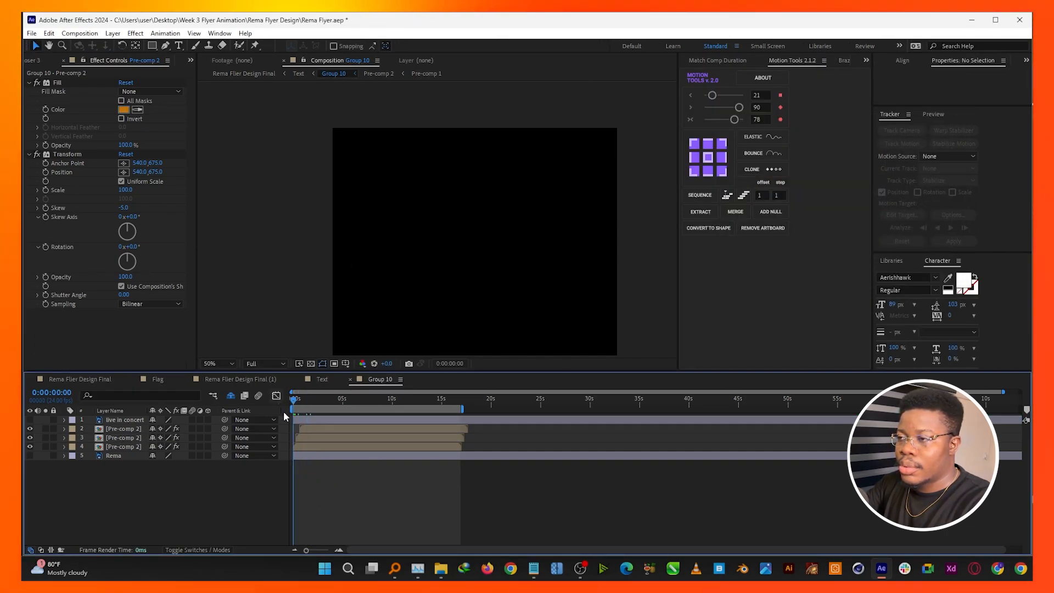
{"action": "key", "text": "space"}
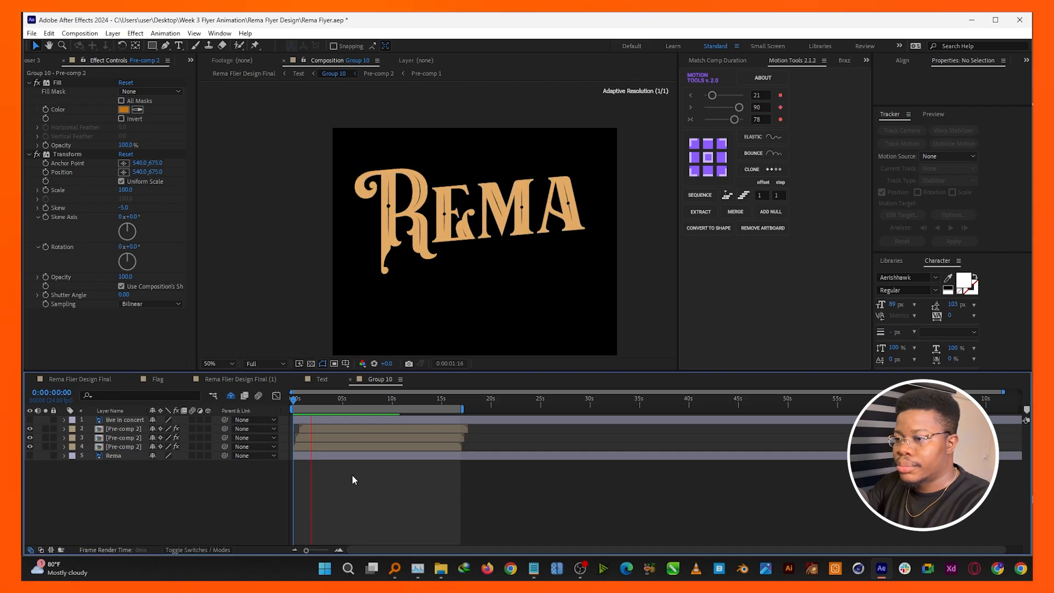
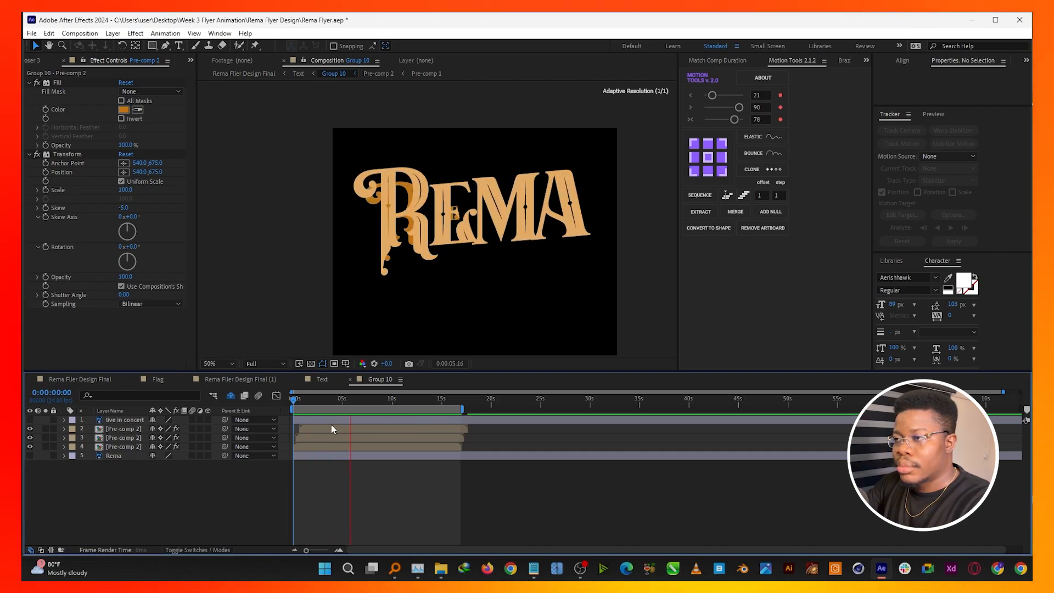
{"action": "key", "text": "space"}
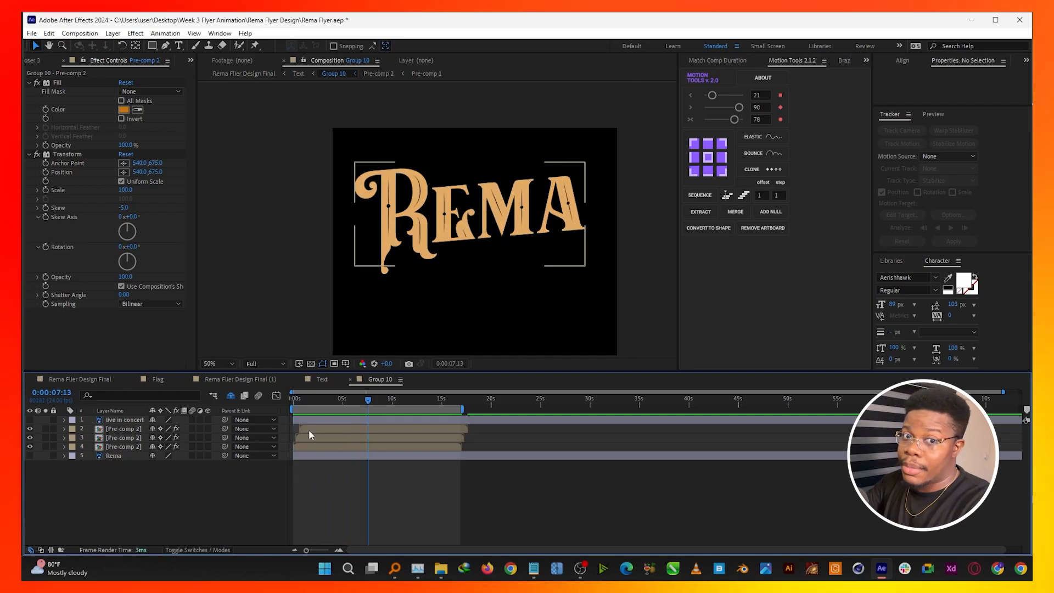
Delete the middle title copy, then shift the top copy earlier to tighten its offset from the lower copy
{"action": "left_click", "coordinate": [118, 439]}
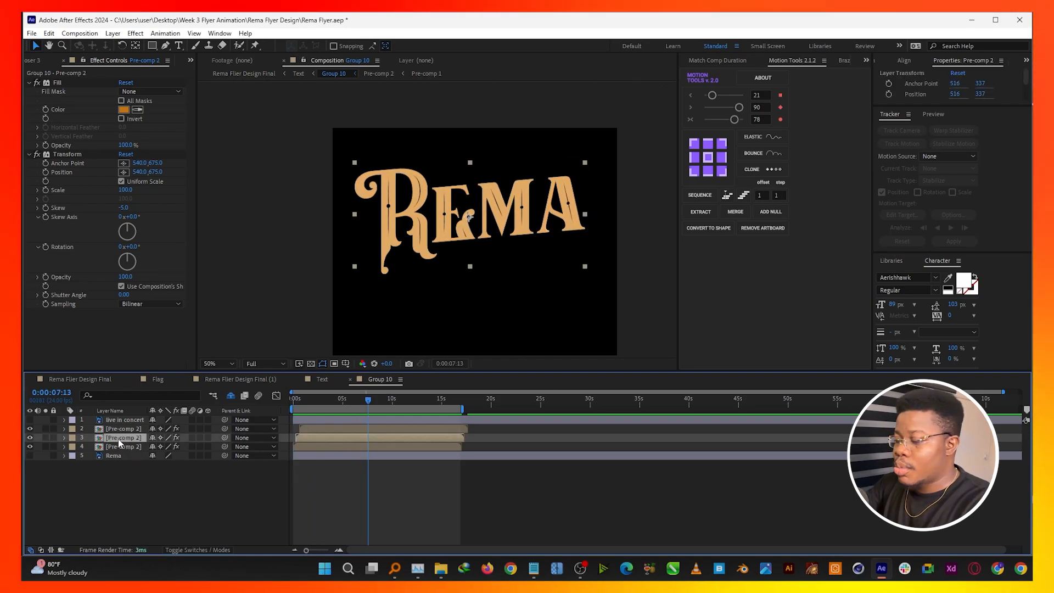
{"action": "key", "text": "Delete"}
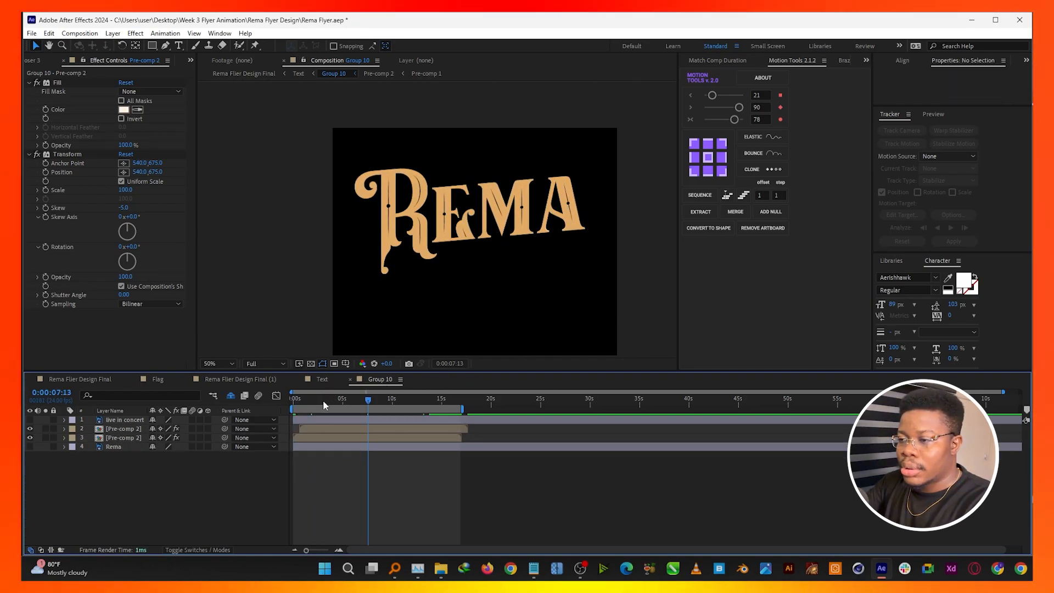
{"action": "left_click_drag", "start_coordinate": [323, 400], "coordinate": [268, 408]}
{"action": "left_click_drag", "start_coordinate": [331, 429], "coordinate": [323, 427]}
{"action": "left_click", "coordinate": [323, 456]}
{"action": "key", "text": "space"}
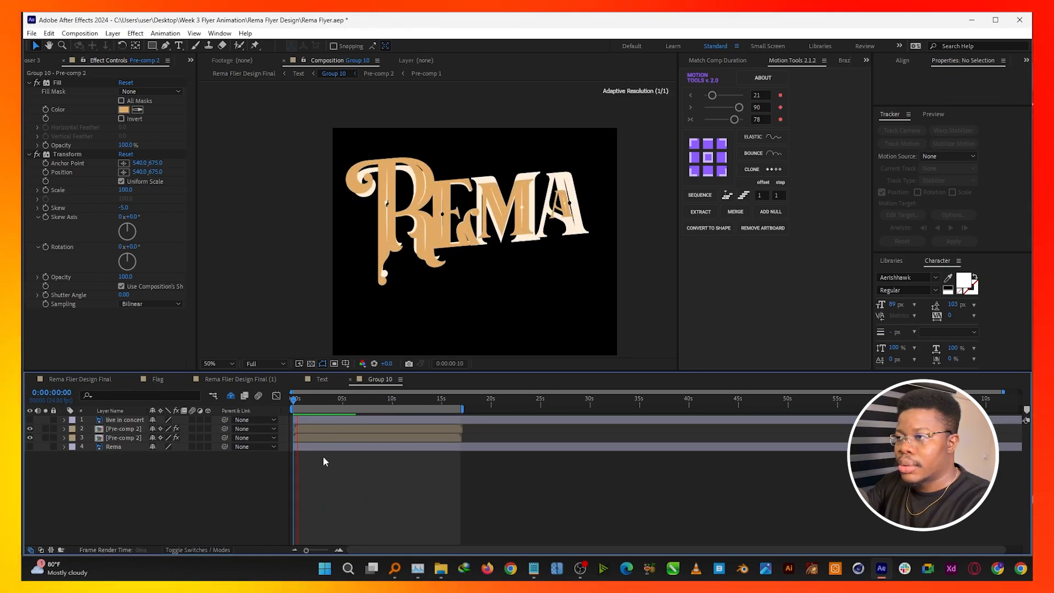
{"action": "key", "text": "space"}
Show the original Rema layer again and apply a Glow effect to the top title copy
{"action": "left_click", "coordinate": [89, 446]}
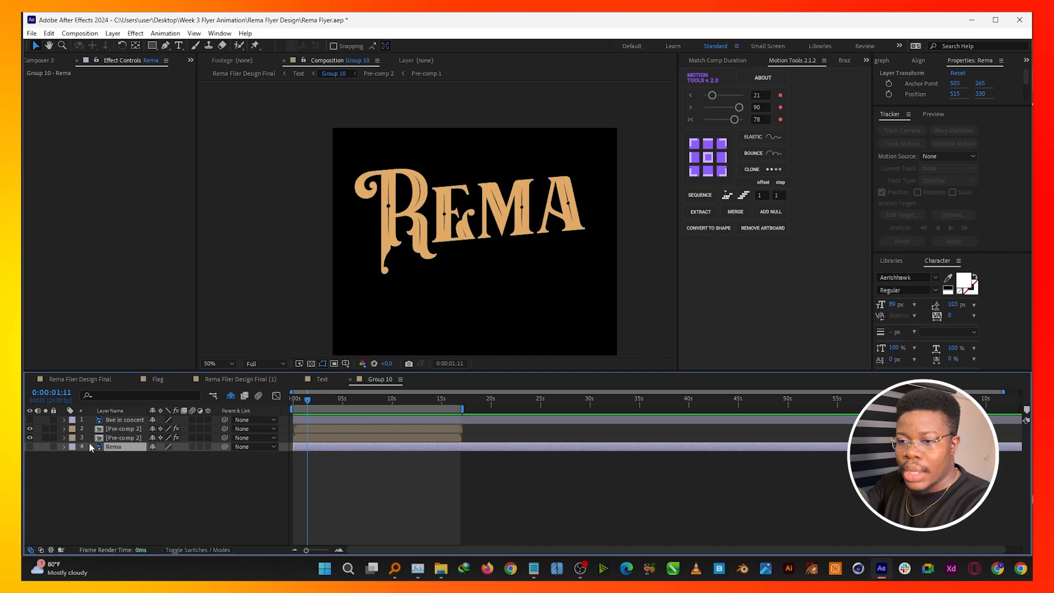
{"action": "left_click", "coordinate": [29, 446]}
{"action": "left_click", "coordinate": [121, 438]}
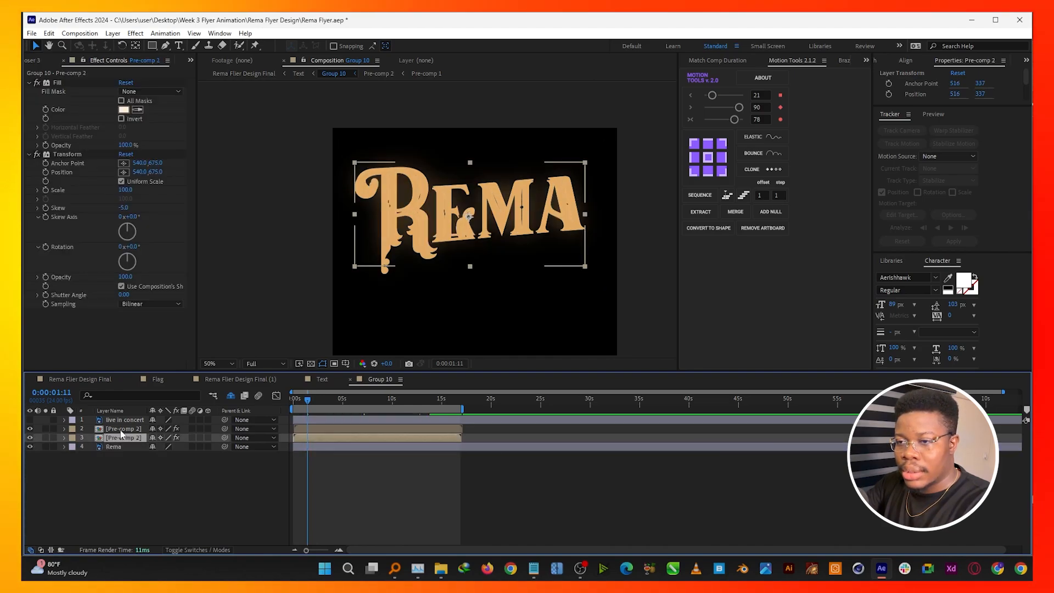
{"action": "left_click", "coordinate": [121, 431]}
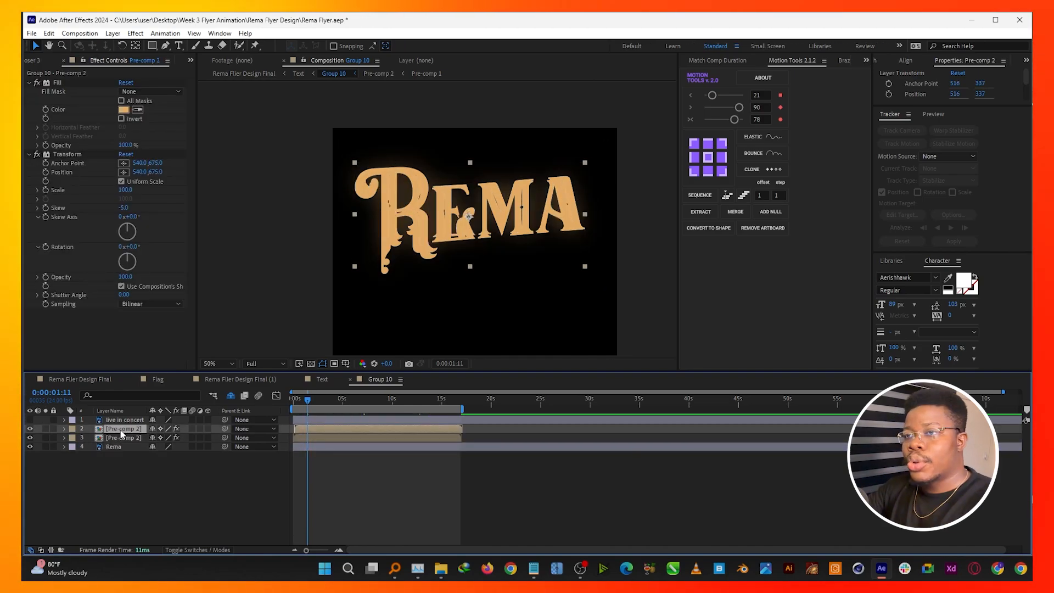
{"action": "key", "text": "ctrl+space"}
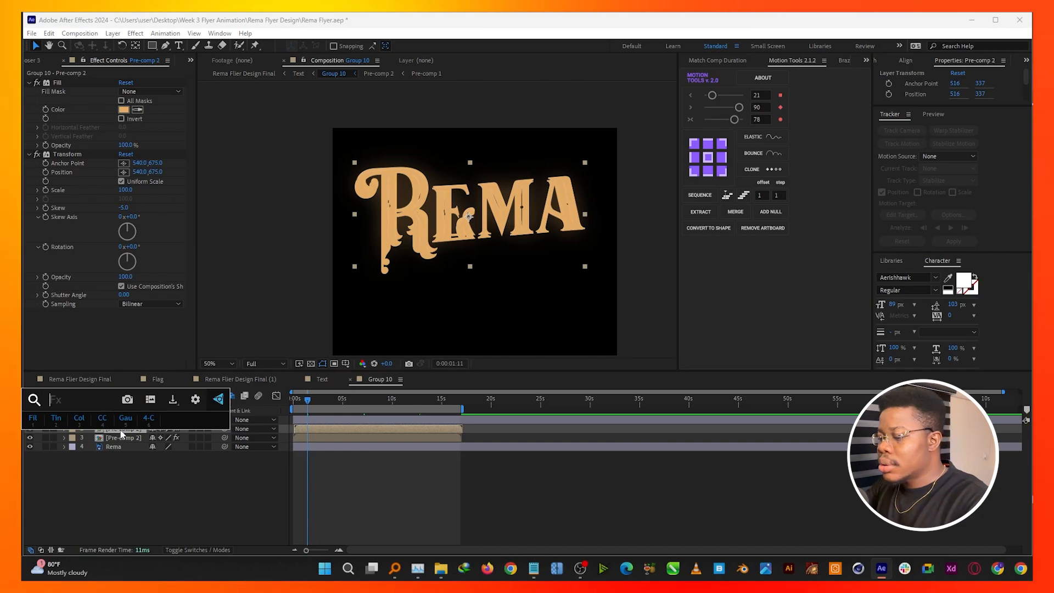
{"action": "type", "text": "glow"}
{"action": "key", "text": "Return"}
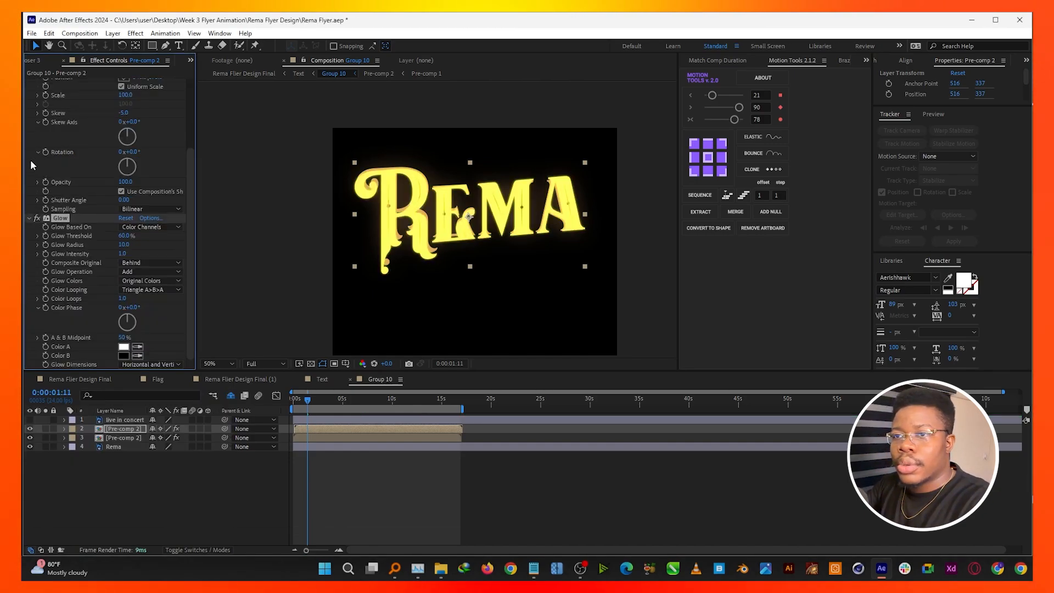
Set the top title copy's Glow Intensity to 2.0 and Glow Radius to 27.0
{"action": "left_click", "coordinate": [30, 218]}
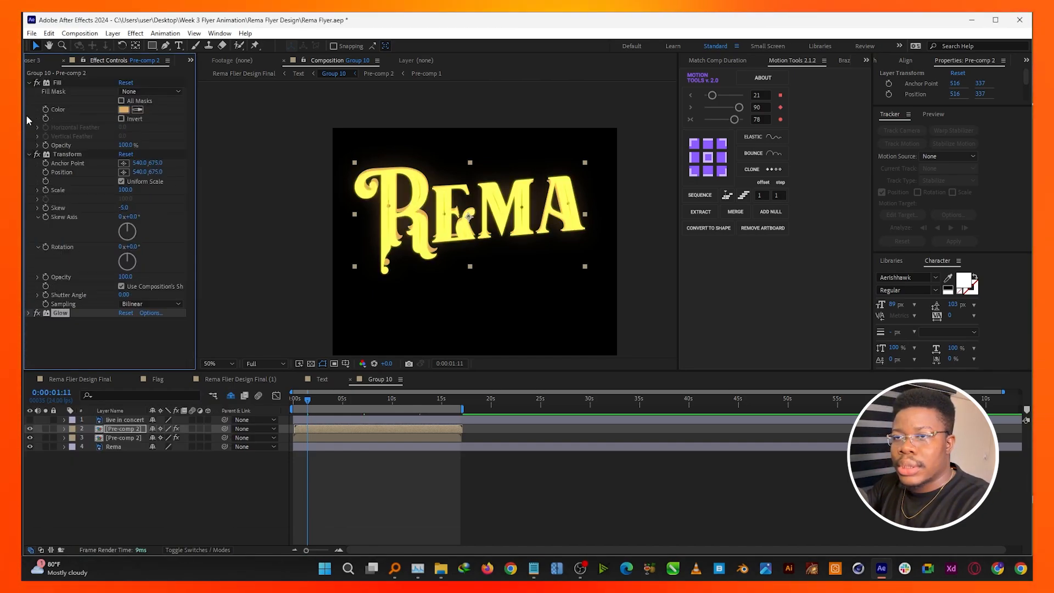
{"action": "left_click", "coordinate": [29, 154]}
{"action": "left_click", "coordinate": [28, 82]}
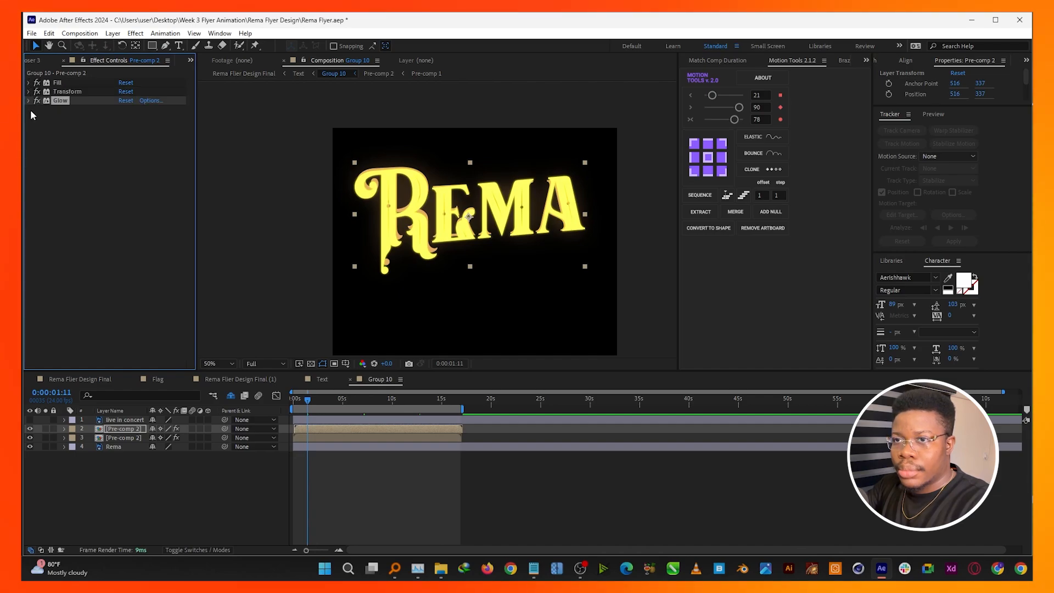
{"action": "left_click", "coordinate": [29, 101]}
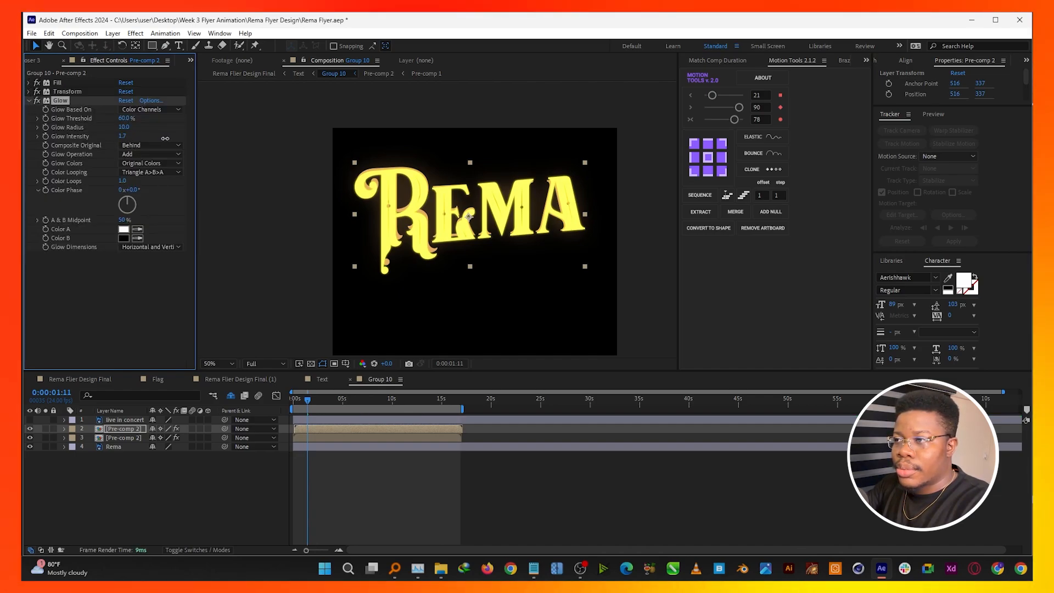
{"action": "left_click_drag", "start_coordinate": [165, 139], "coordinate": [136, 129]}
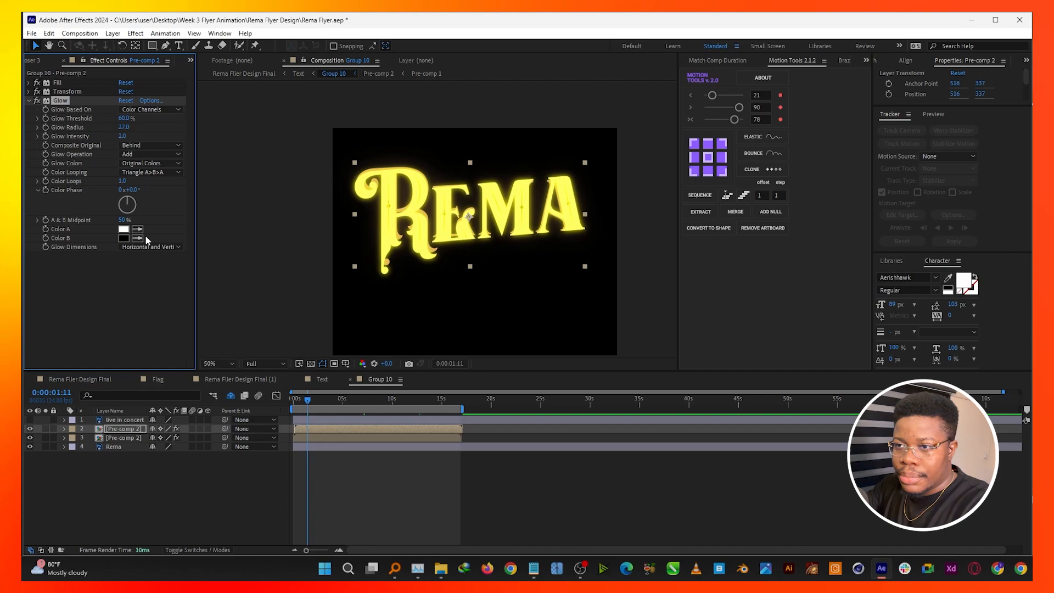
Set the Glow Operation of the top title copy to Normal
{"action": "left_click", "coordinate": [146, 145]}
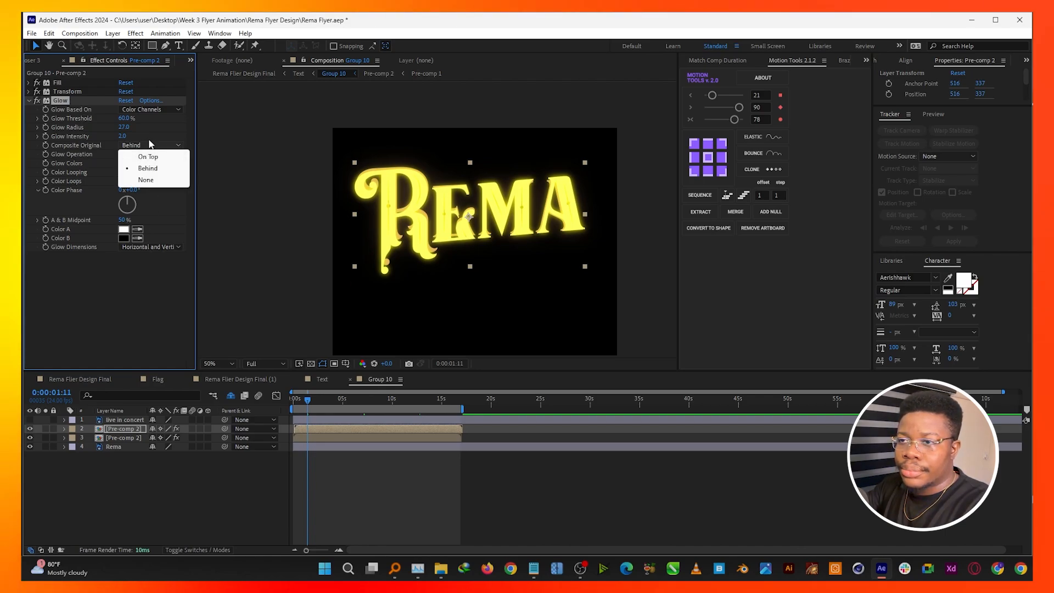
{"action": "left_click", "coordinate": [151, 145]}
{"action": "left_click", "coordinate": [142, 156]}
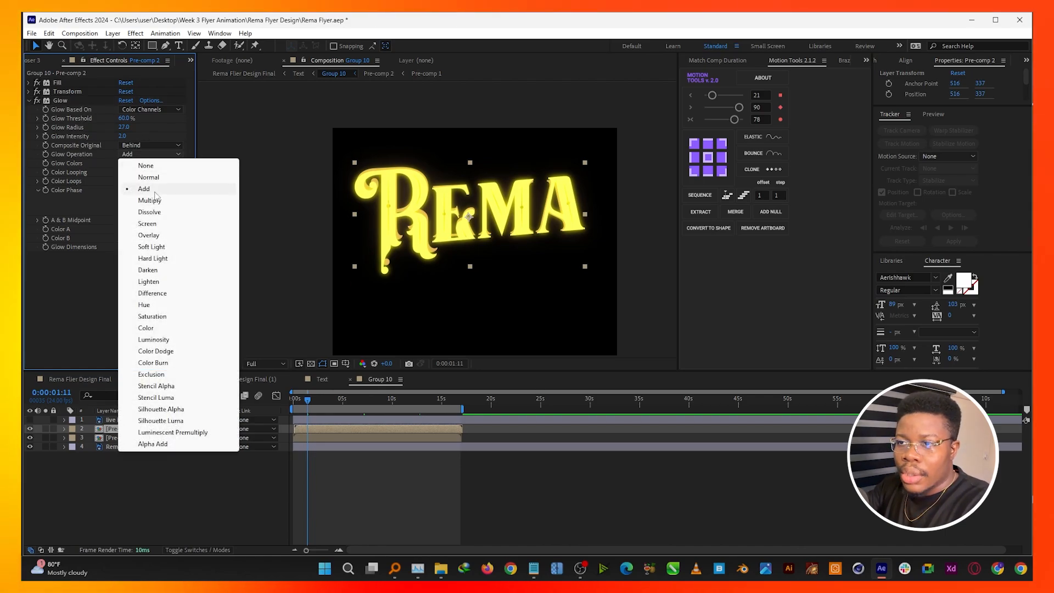
{"action": "left_click", "coordinate": [162, 176]}
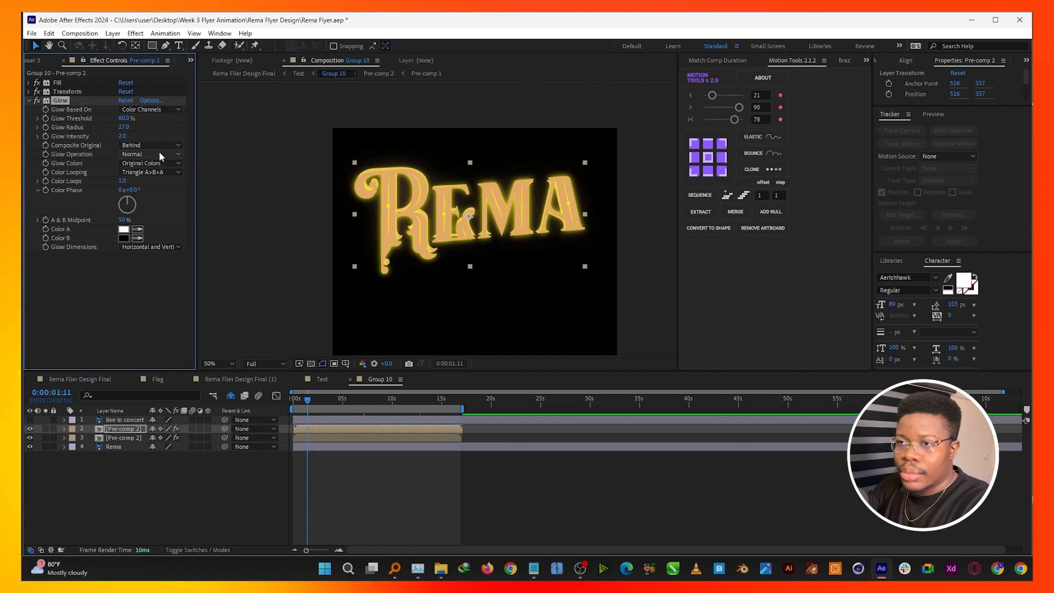
{"action": "left_click", "coordinate": [159, 153]}
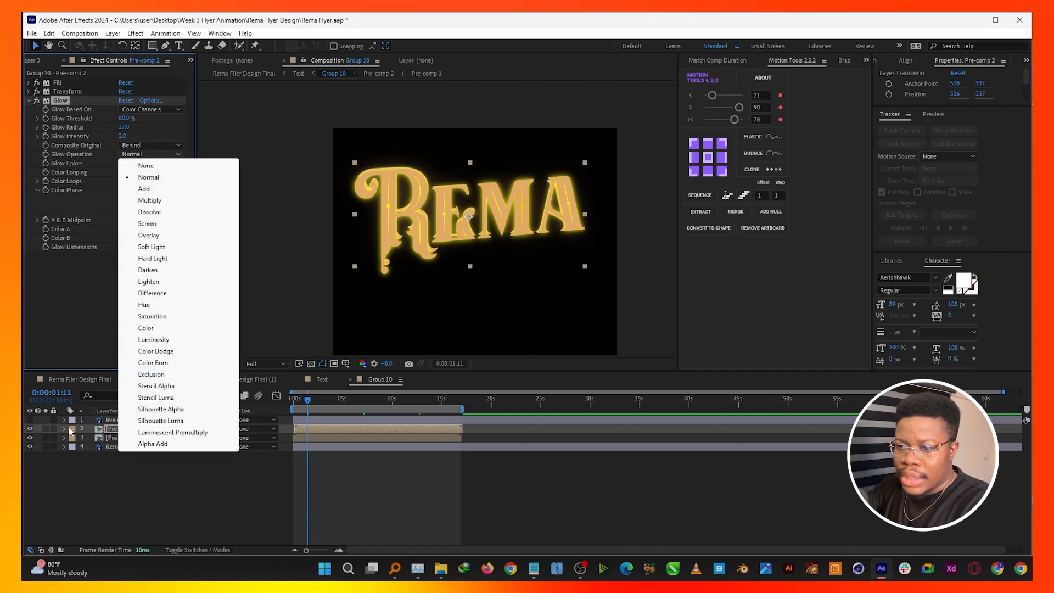
{"action": "left_click", "coordinate": [69, 465]}
Hide the lower title copy and move the original Rema layer straight down below the animated title
{"action": "left_click", "coordinate": [30, 437]}
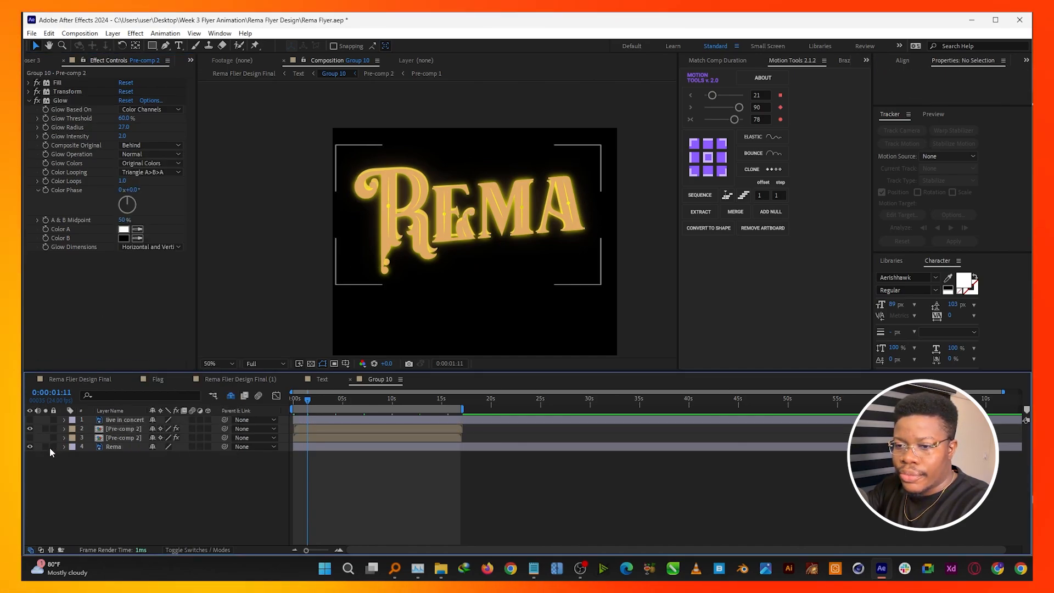
{"action": "left_click", "coordinate": [113, 446]}
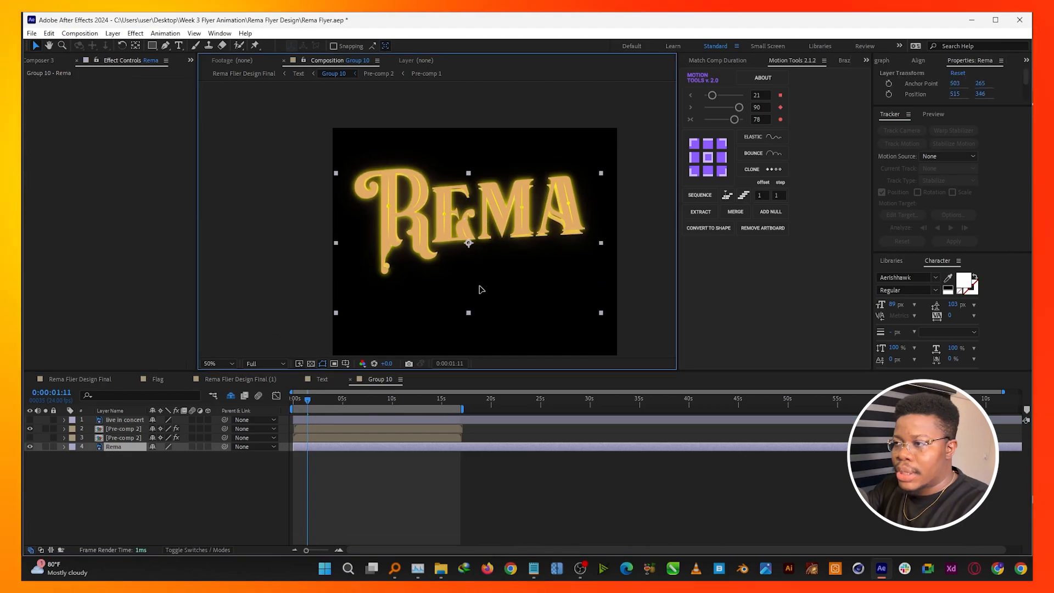
{"action": "left_click_drag", "start_coordinate": [477, 288], "coordinate": [477, 332]}
Sample the original Rema lettering's gold for both Color A and Color B of the top title copy's Glow
{"action": "left_click", "coordinate": [121, 429]}
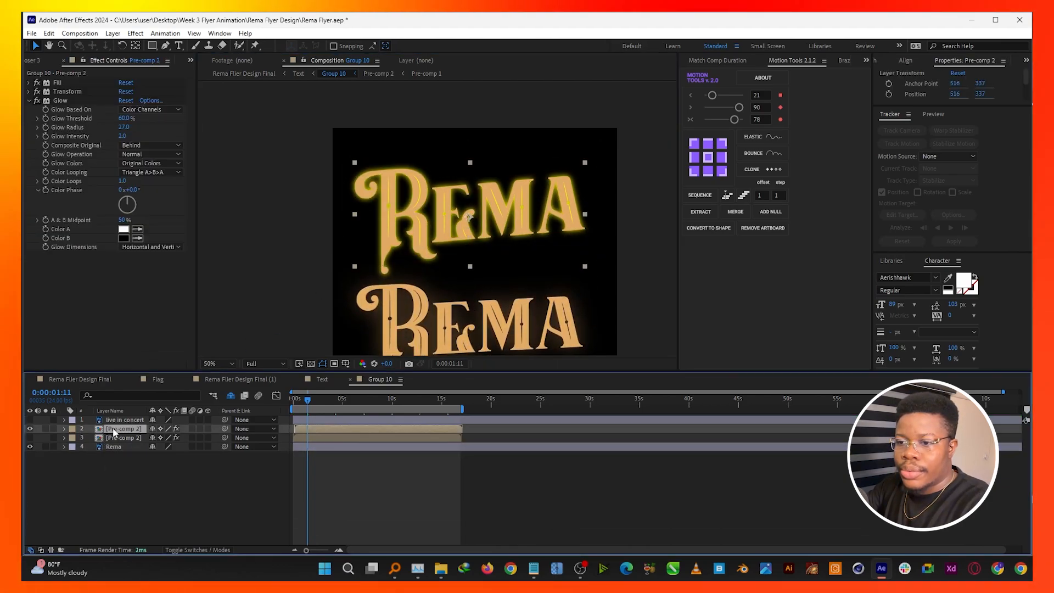
{"action": "left_click", "coordinate": [137, 229]}
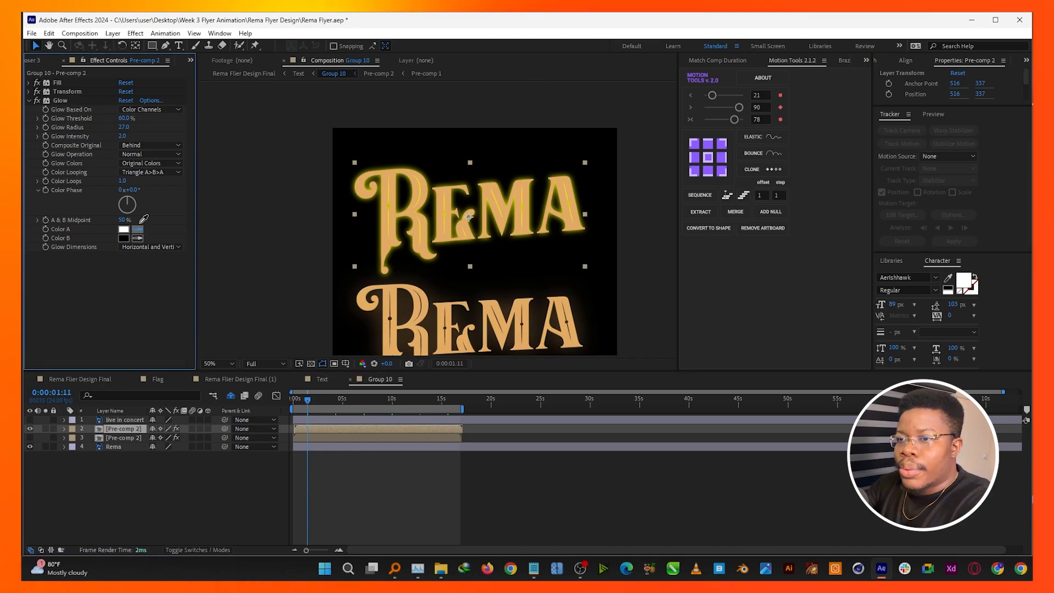
{"action": "left_click", "coordinate": [444, 314]}
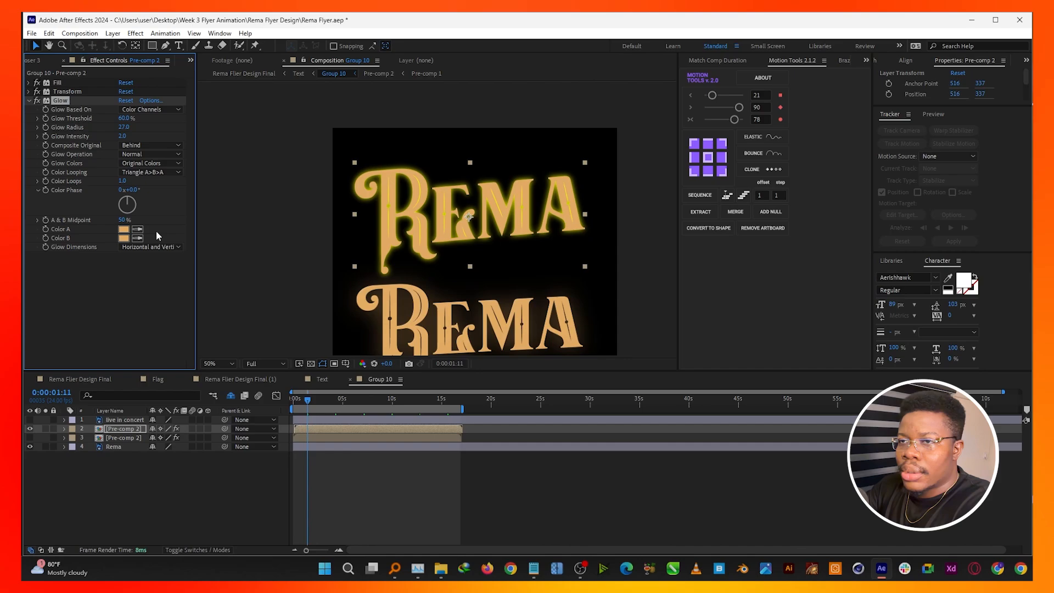
Try Multiply, Color and Color Dodge as the Glow Operation of the top title copy
{"action": "left_click", "coordinate": [119, 432]}
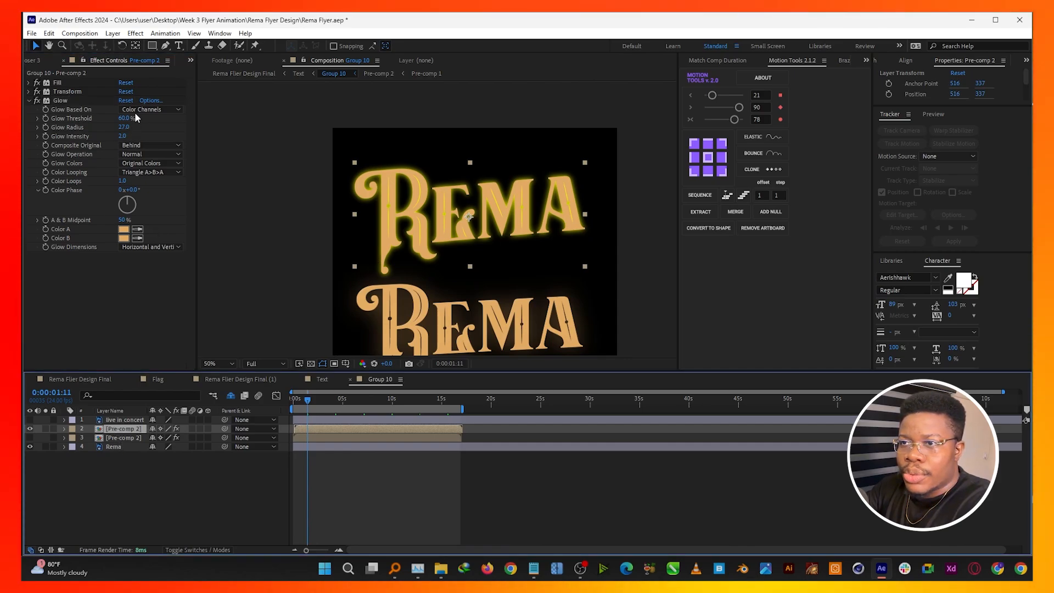
{"action": "left_click", "coordinate": [138, 109]}
{"action": "left_click", "coordinate": [105, 136]}
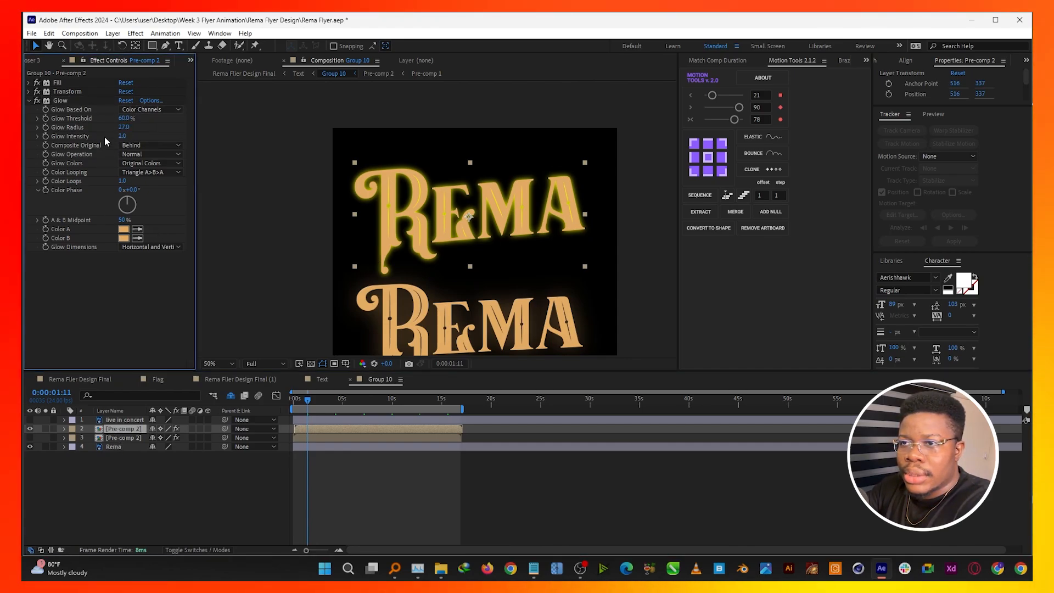
{"action": "left_click", "coordinate": [159, 154]}
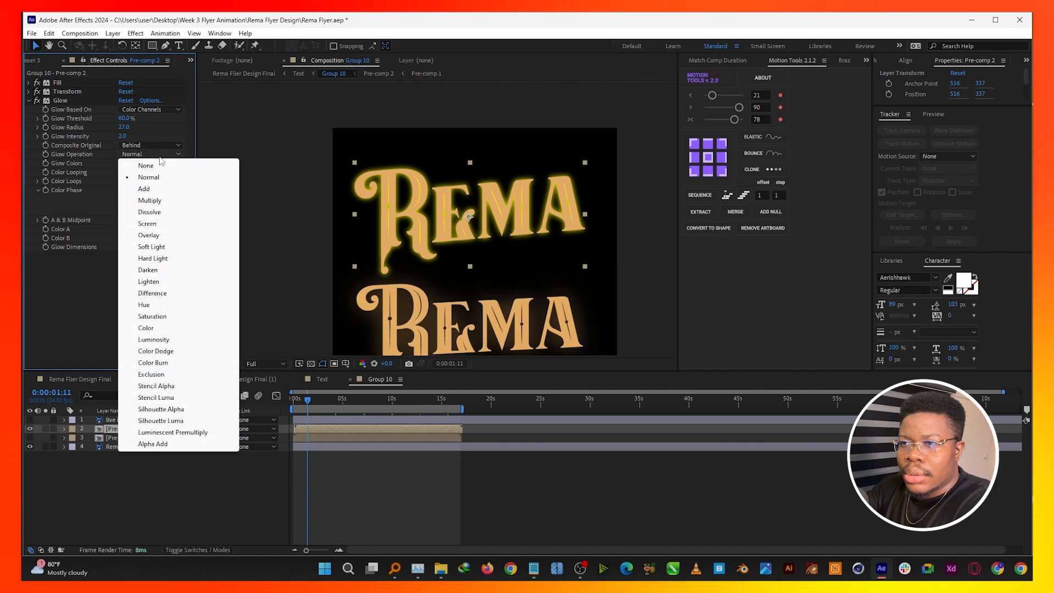
{"action": "left_click", "coordinate": [163, 200]}
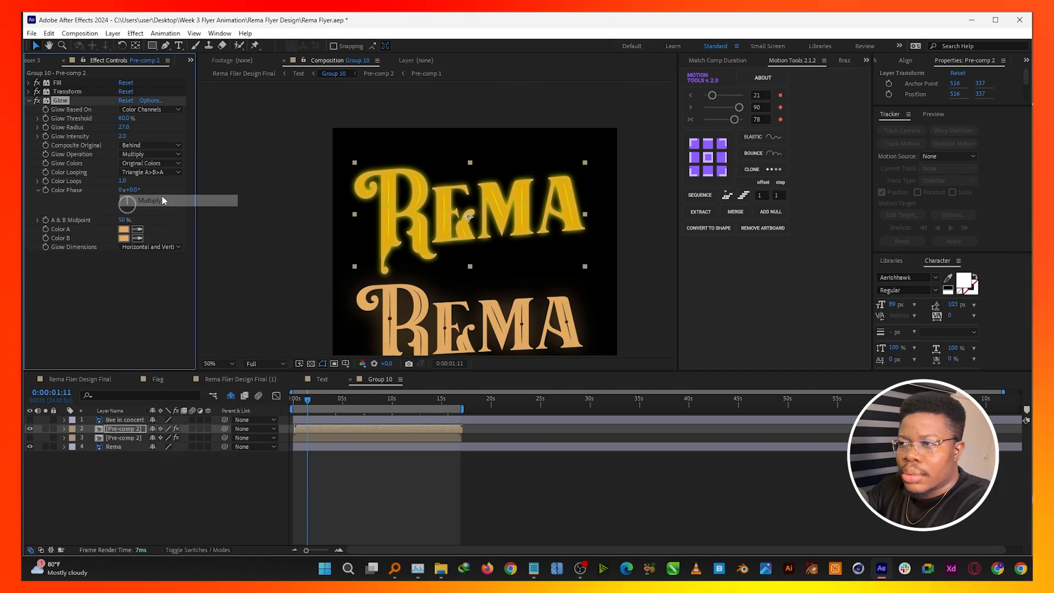
{"action": "left_click", "coordinate": [148, 155]}
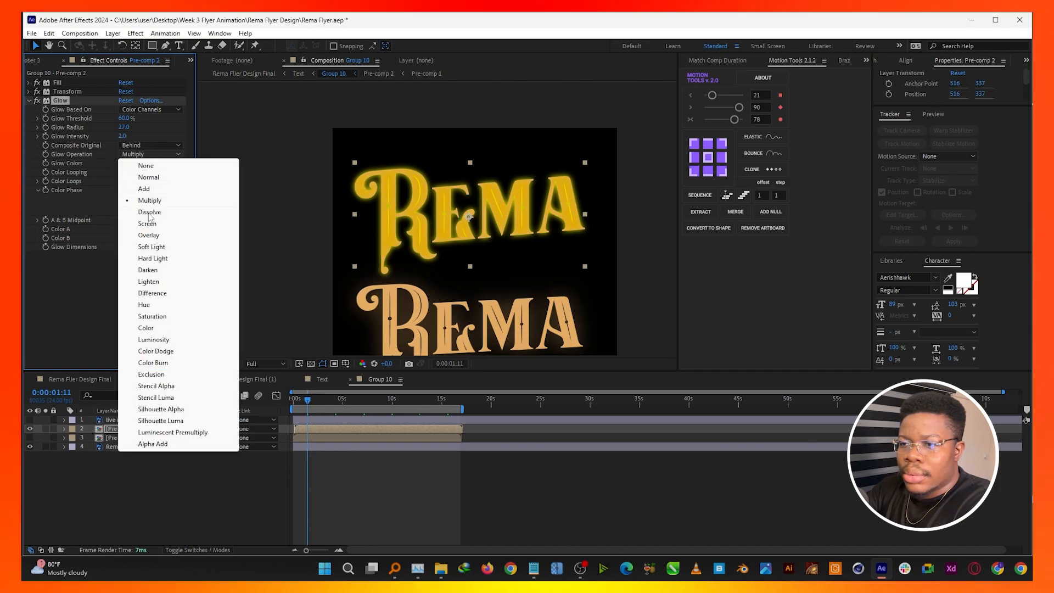
{"action": "left_click", "coordinate": [147, 327]}
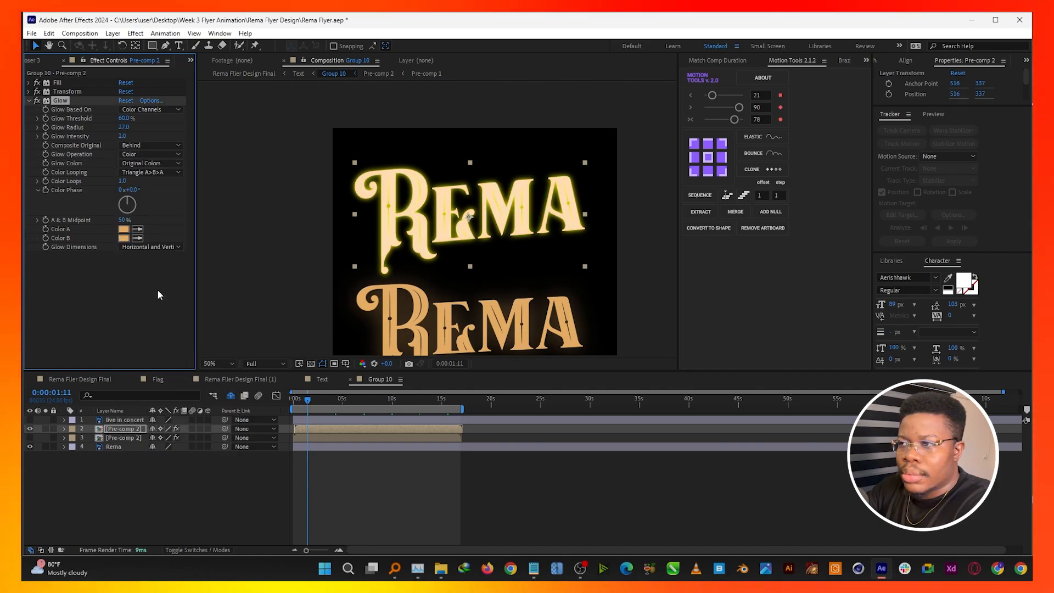
{"action": "left_click", "coordinate": [151, 155]}
{"action": "left_click", "coordinate": [71, 259]}
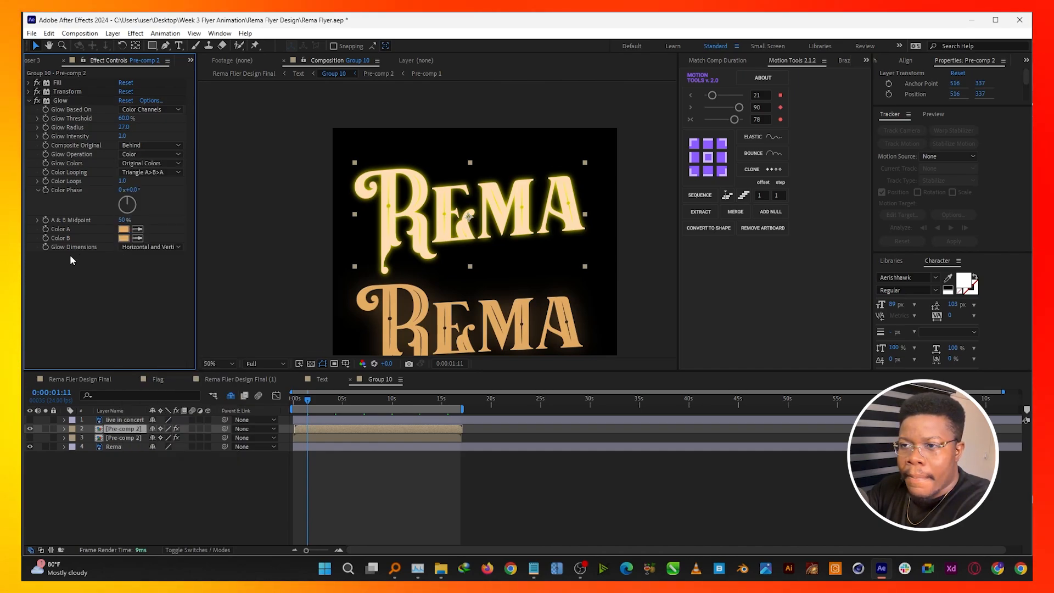
{"action": "left_click", "coordinate": [160, 154]}
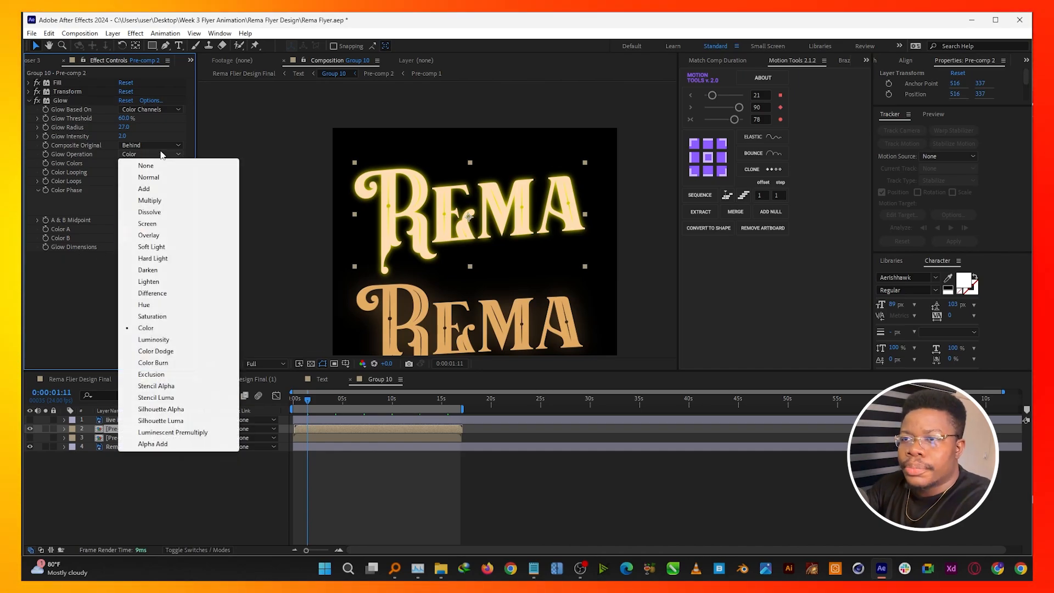
{"action": "left_click", "coordinate": [155, 351]}
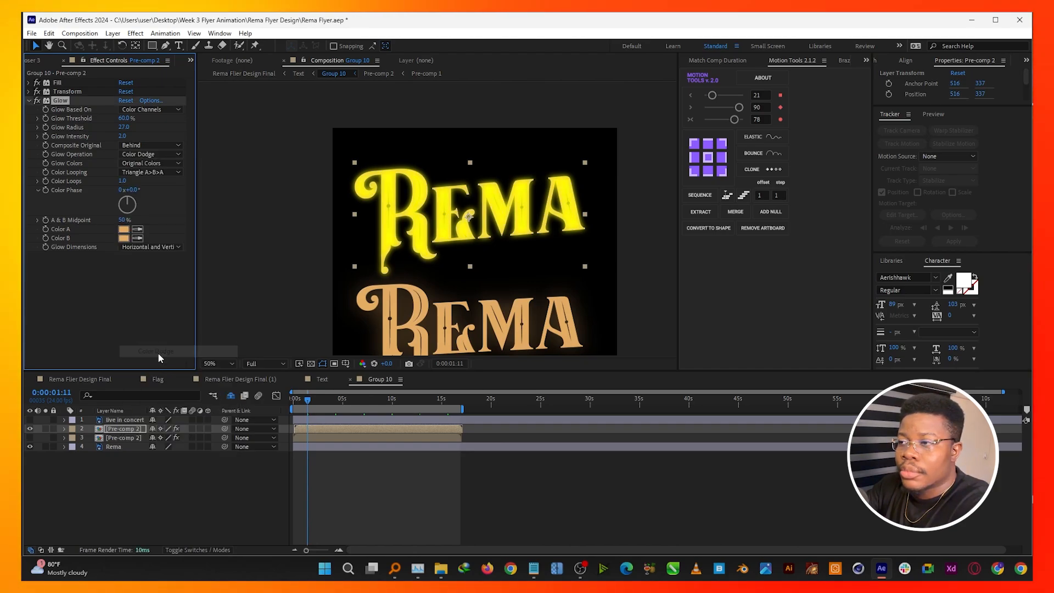
Set the Glow Operation of the top title copy to Stencil Luma
{"action": "left_click", "coordinate": [142, 153]}
{"action": "left_click", "coordinate": [170, 395]}
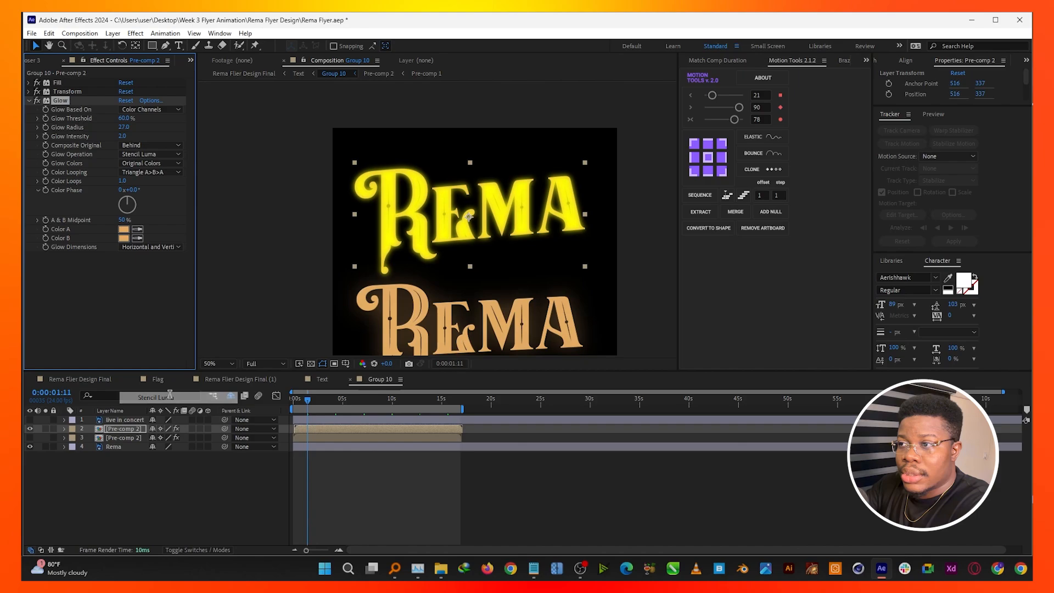
{"action": "left_click", "coordinate": [154, 143]}
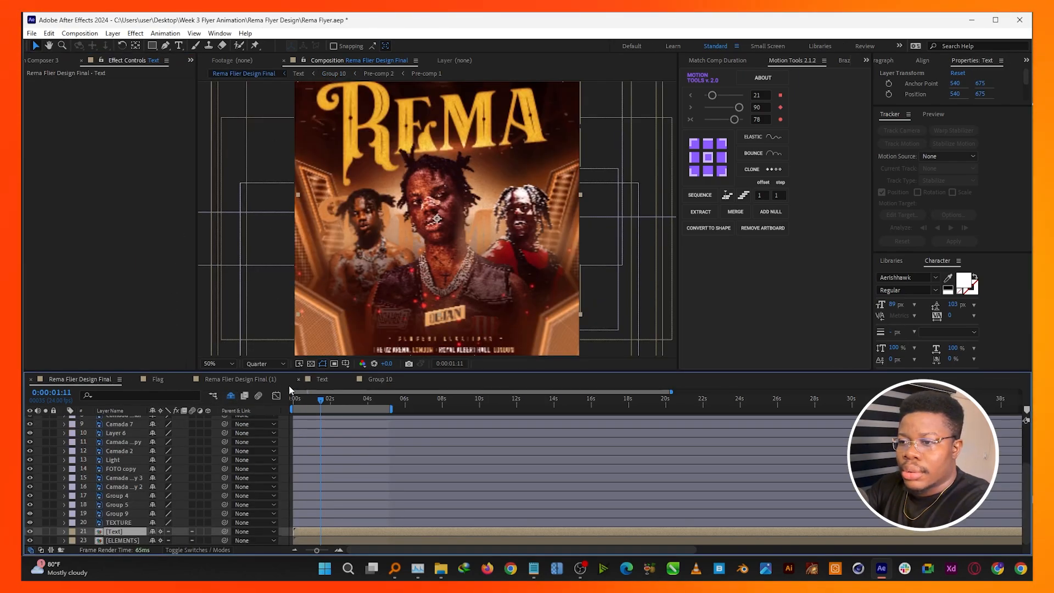
Hide the original Rema layer in Group 10 and preview the main flyer composition at Full resolution
{"action": "left_click", "coordinate": [386, 379]}
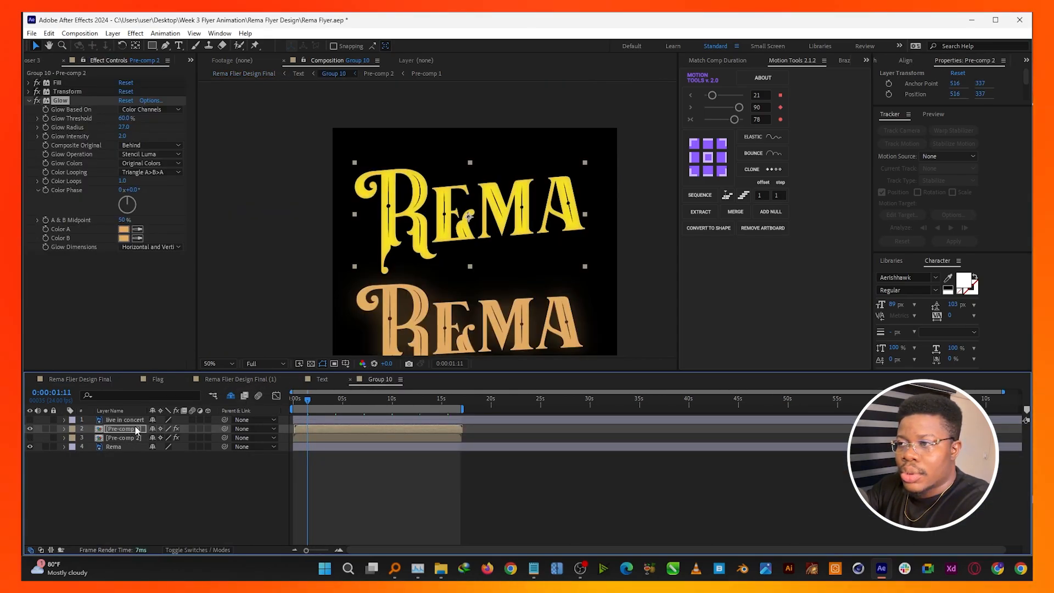
{"action": "left_click", "coordinate": [30, 446]}
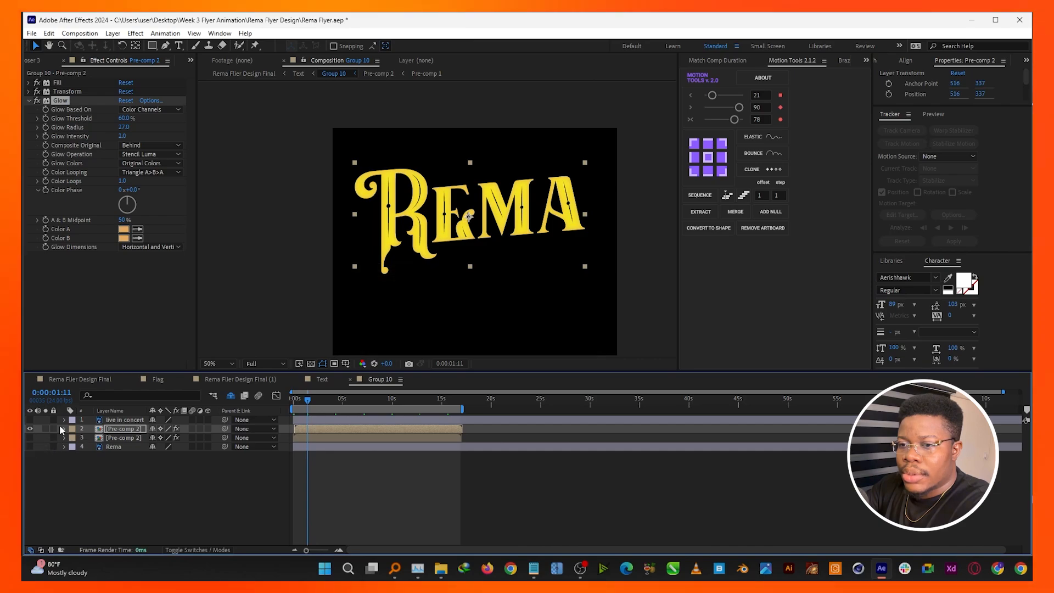
{"action": "left_click", "coordinate": [90, 378]}
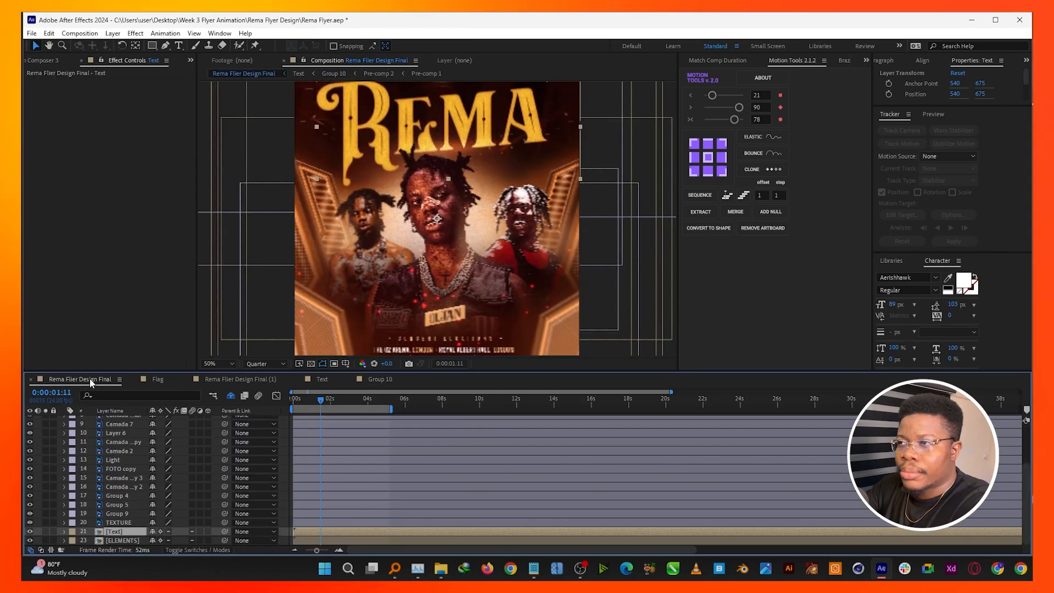
{"action": "left_click", "coordinate": [219, 362]}
{"action": "left_click", "coordinate": [280, 362]}
{"action": "left_click", "coordinate": [280, 363]}
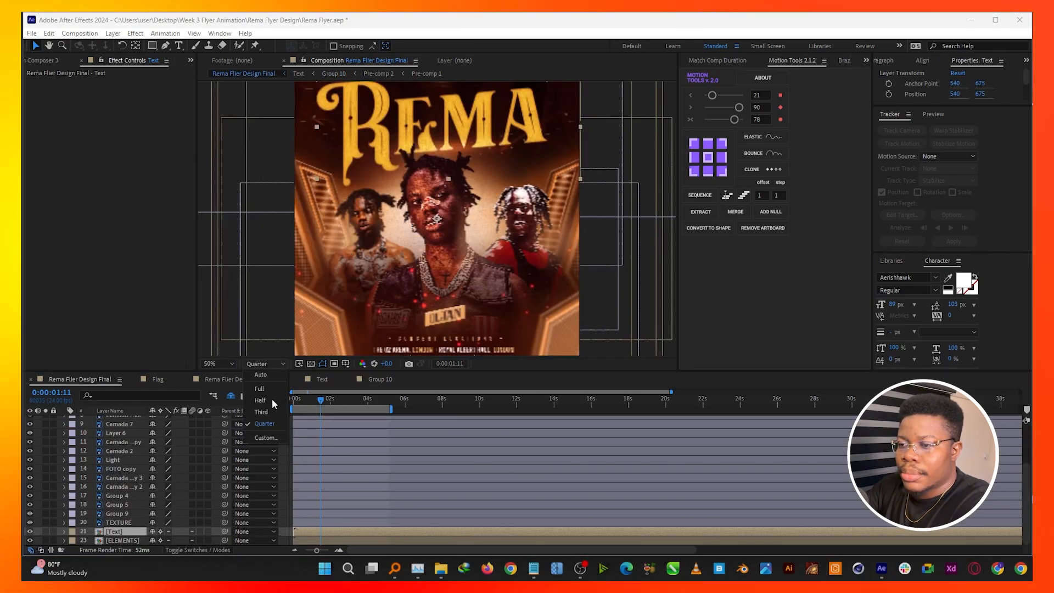
{"action": "left_click", "coordinate": [270, 388]}
{"action": "scroll", "coordinate": [480, 227], "scroll_direction": "down", "scroll_amount": 1}
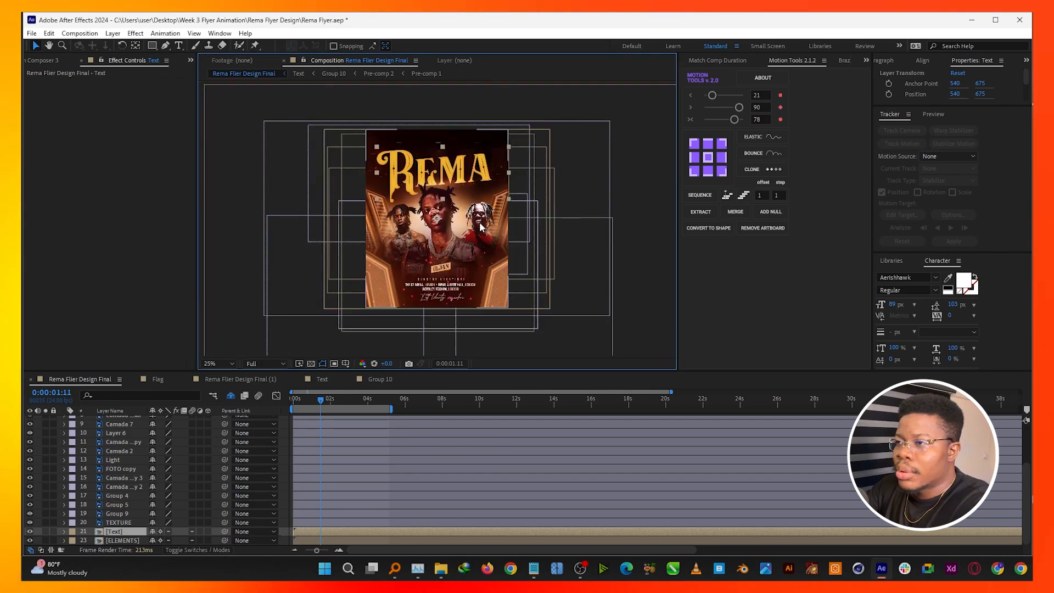
{"action": "scroll", "coordinate": [480, 223], "scroll_direction": "up", "scroll_amount": 1}
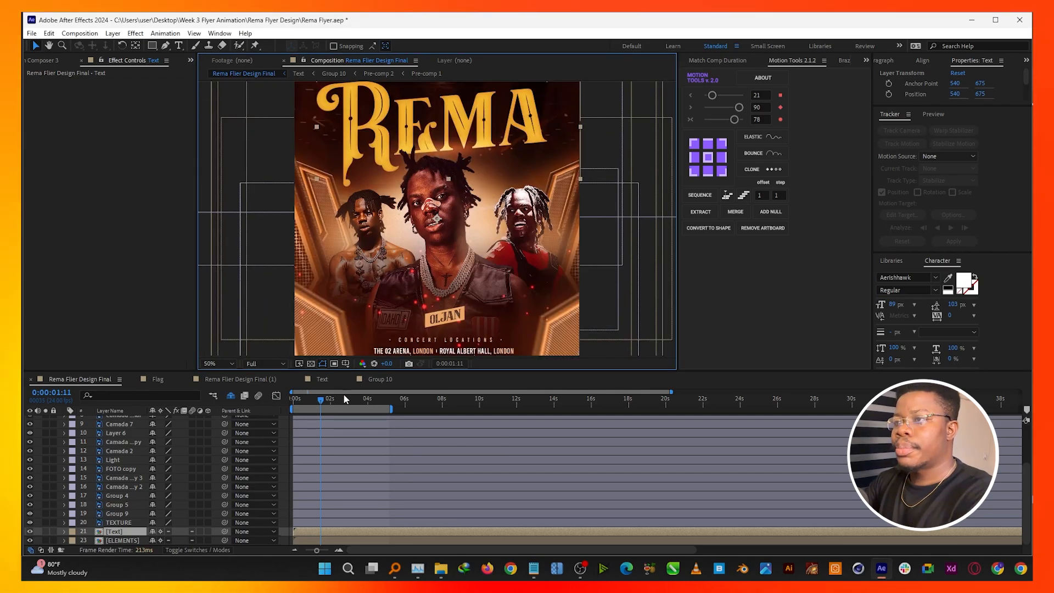
Back in Group 10, show the lower title copy and scale both title copies to 89%
{"action": "left_click", "coordinate": [421, 74]}
{"action": "left_click", "coordinate": [371, 74]}
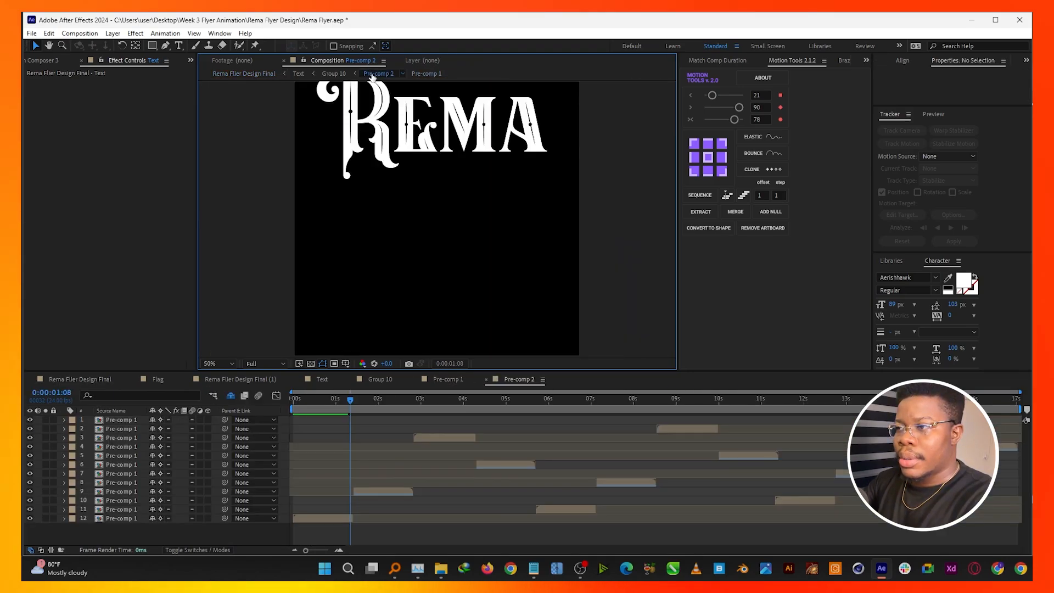
{"action": "left_click", "coordinate": [333, 73]}
{"action": "left_click", "coordinate": [121, 431]}
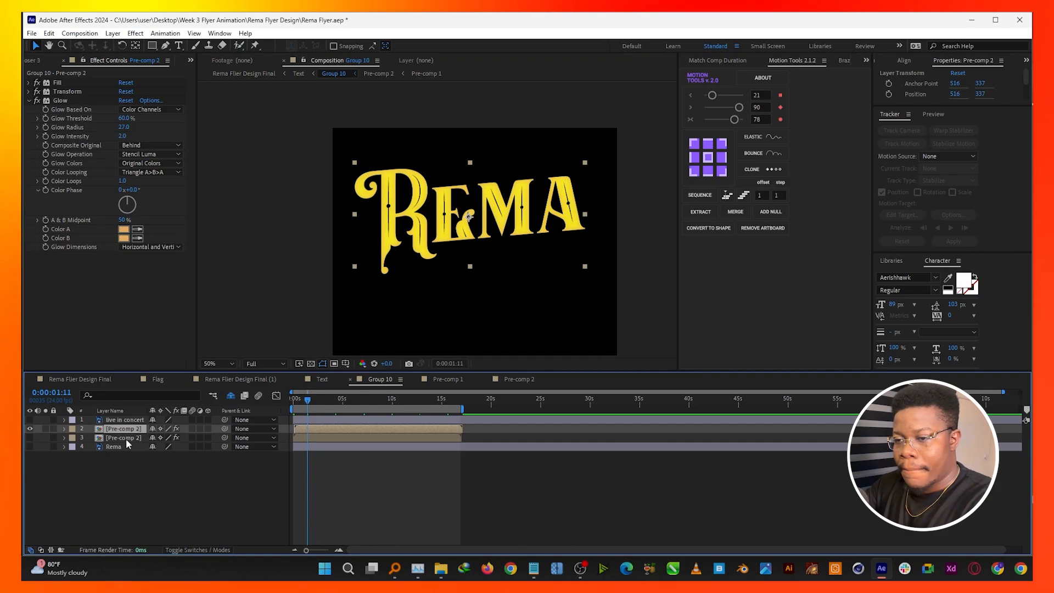
{"action": "left_click", "coordinate": [127, 439], "text": "ctrl"}
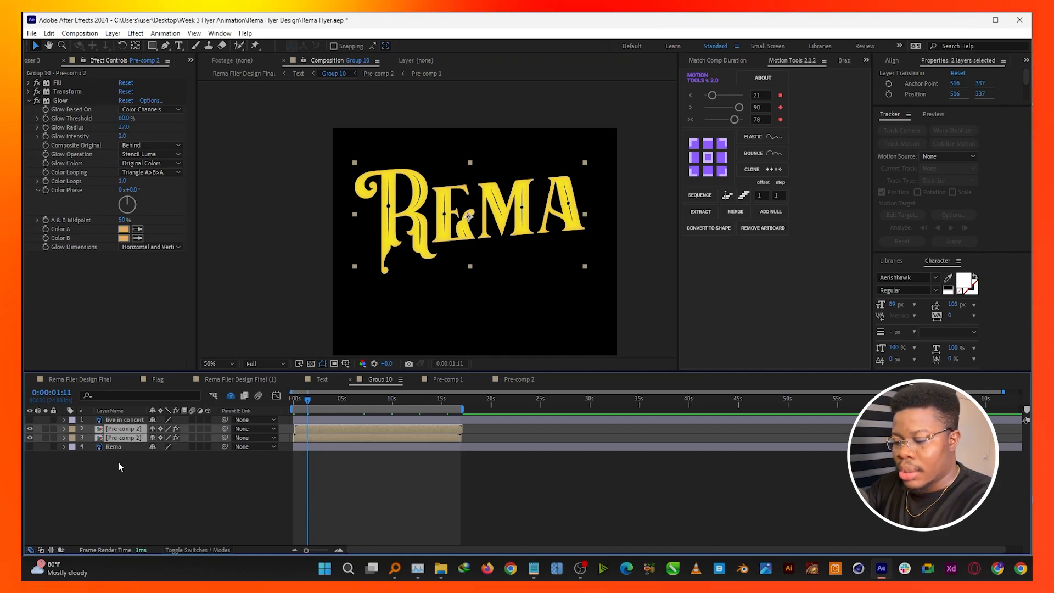
{"action": "key", "text": "s"}
{"action": "left_click_drag", "start_coordinate": [183, 438], "coordinate": [171, 437]}
{"action": "left_click", "coordinate": [140, 496]}
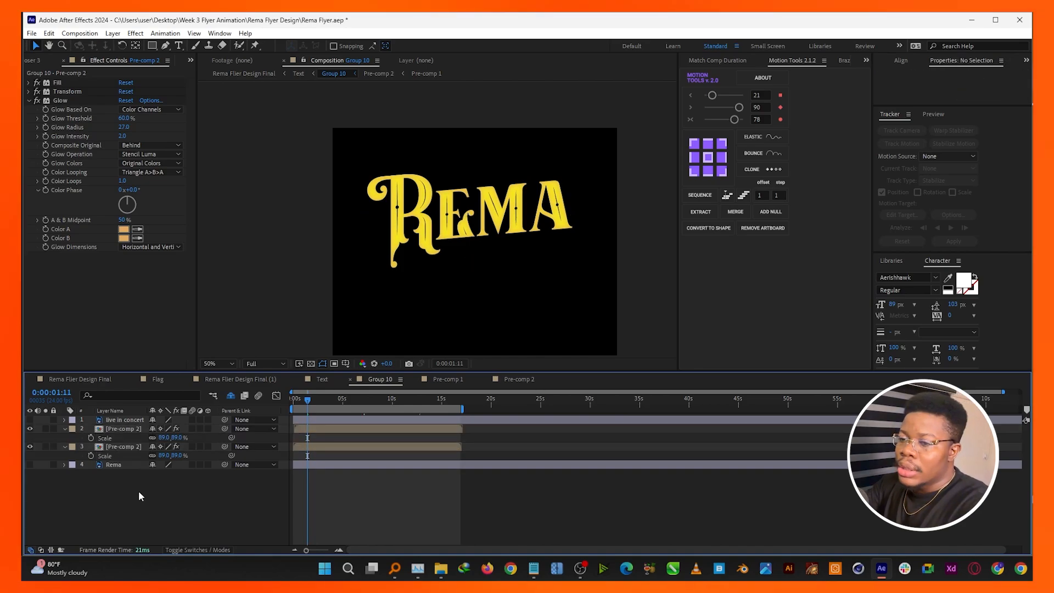
{"action": "left_click", "coordinate": [64, 429]}
{"action": "left_click", "coordinate": [63, 438]}
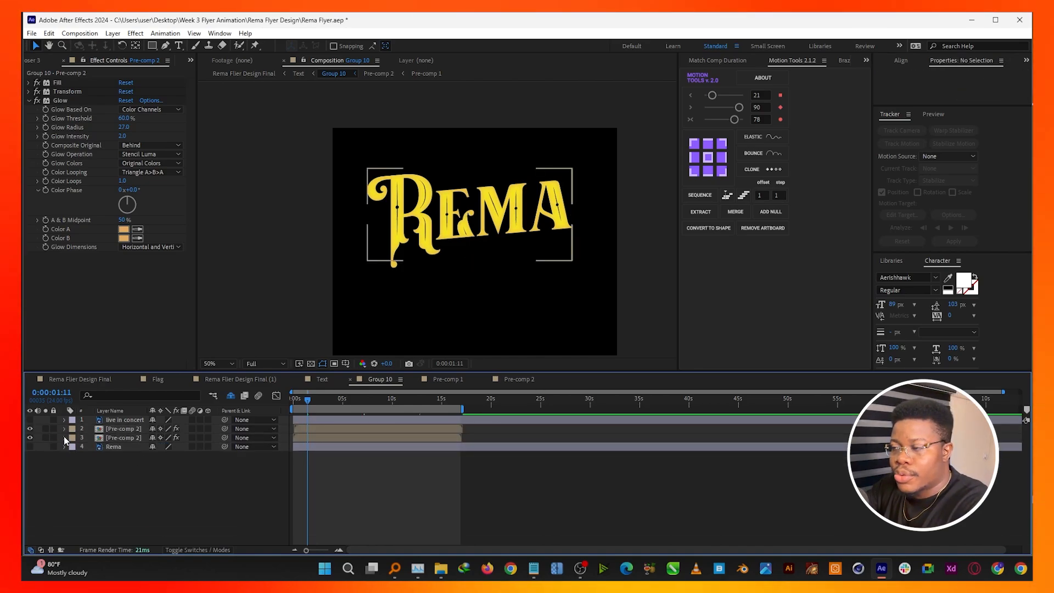
Duplicate the top title copy in Group 10
{"action": "left_click", "coordinate": [128, 437]}
{"action": "left_click", "coordinate": [128, 429]}
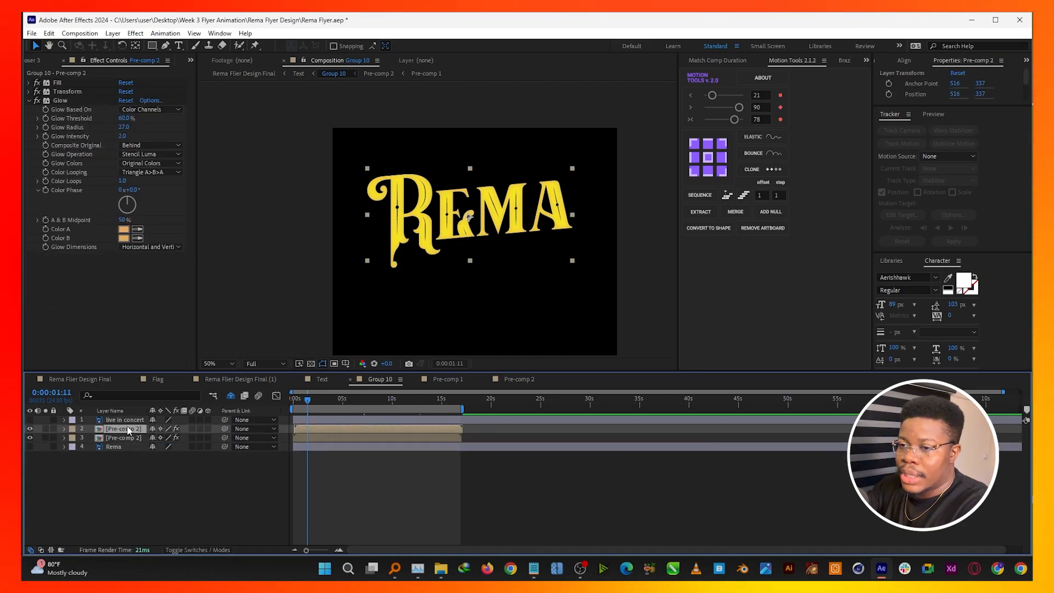
{"action": "key", "text": "ctrl+d"}
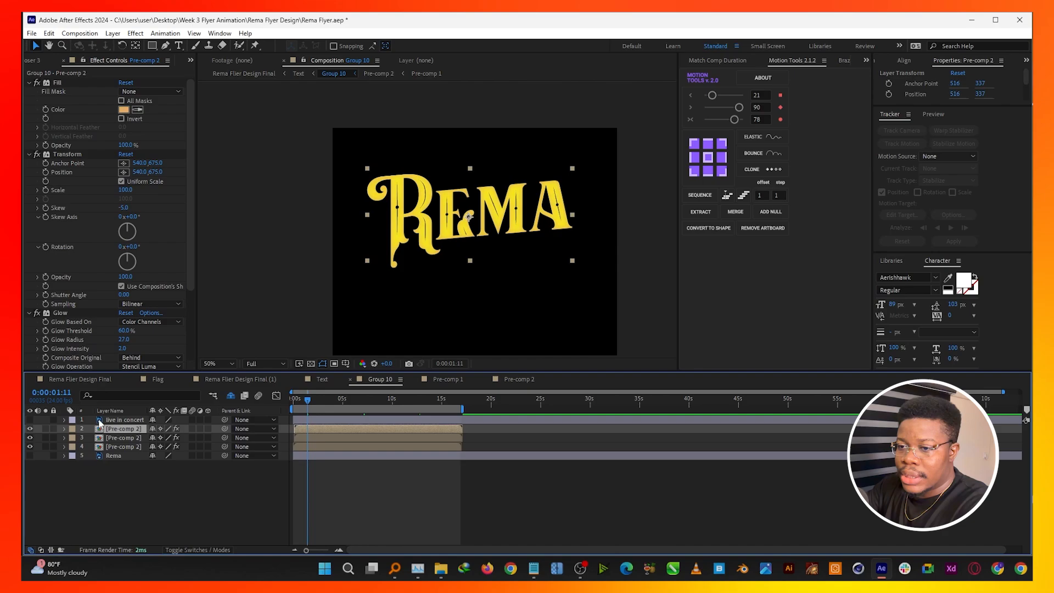
Try removing the Fill, Transform and Glow effects from the new title duplicate
{"action": "left_click", "coordinate": [28, 82]}
{"action": "left_click", "coordinate": [29, 92]}
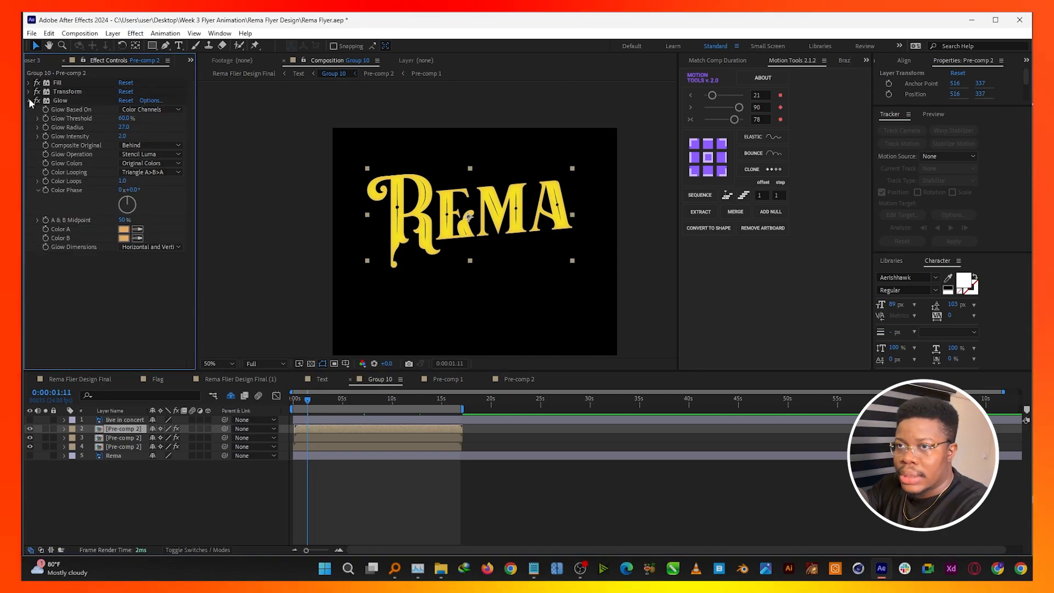
{"action": "left_click", "coordinate": [29, 101]}
{"action": "left_click", "coordinate": [63, 101]}
{"action": "left_click", "coordinate": [67, 83], "text": "shift"}
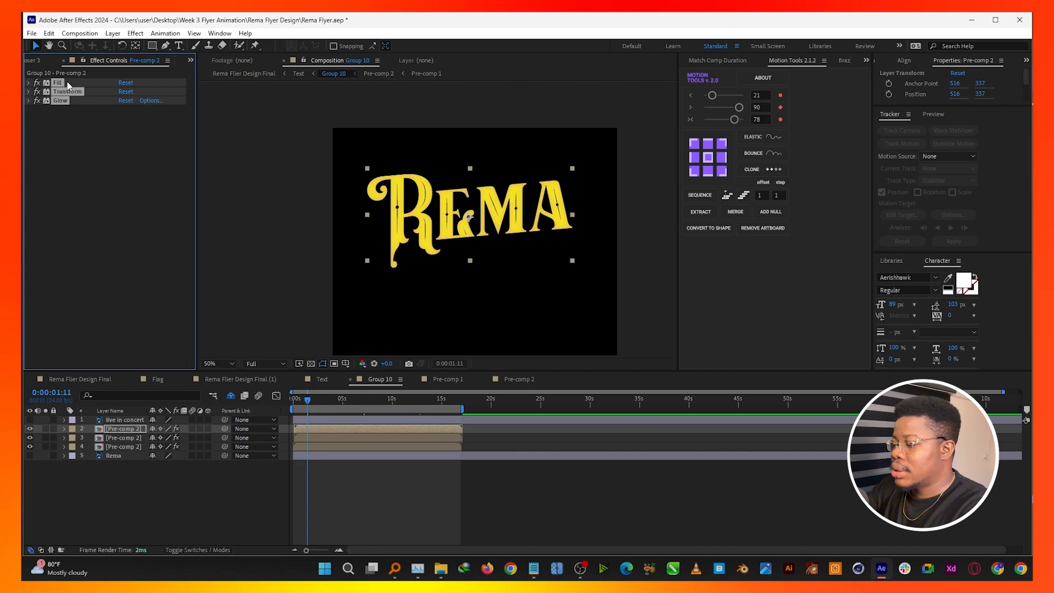
{"action": "key", "text": "Delete"}
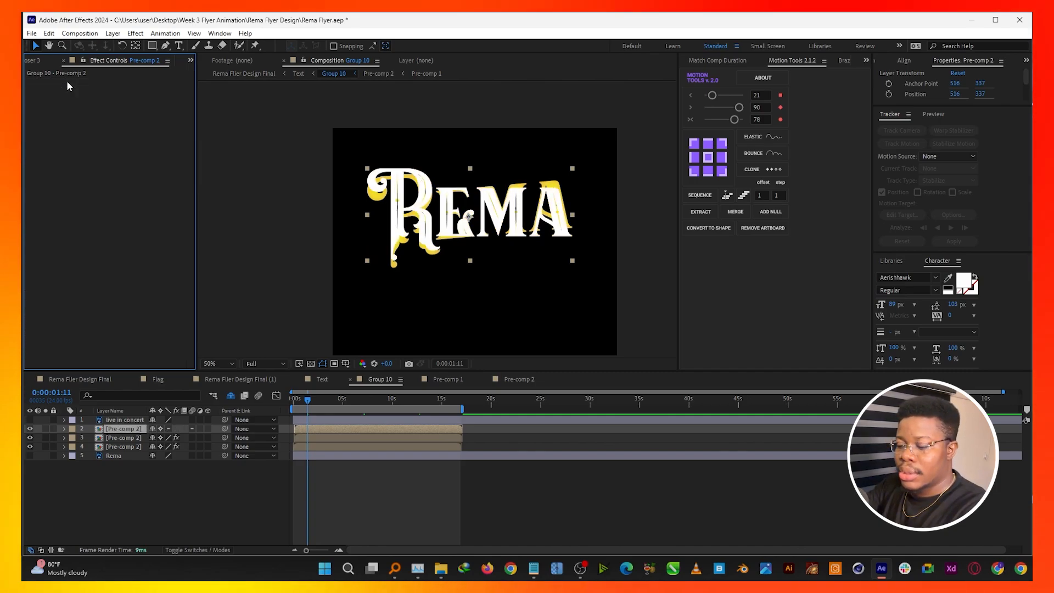
{"action": "key", "text": "ctrl+z"}
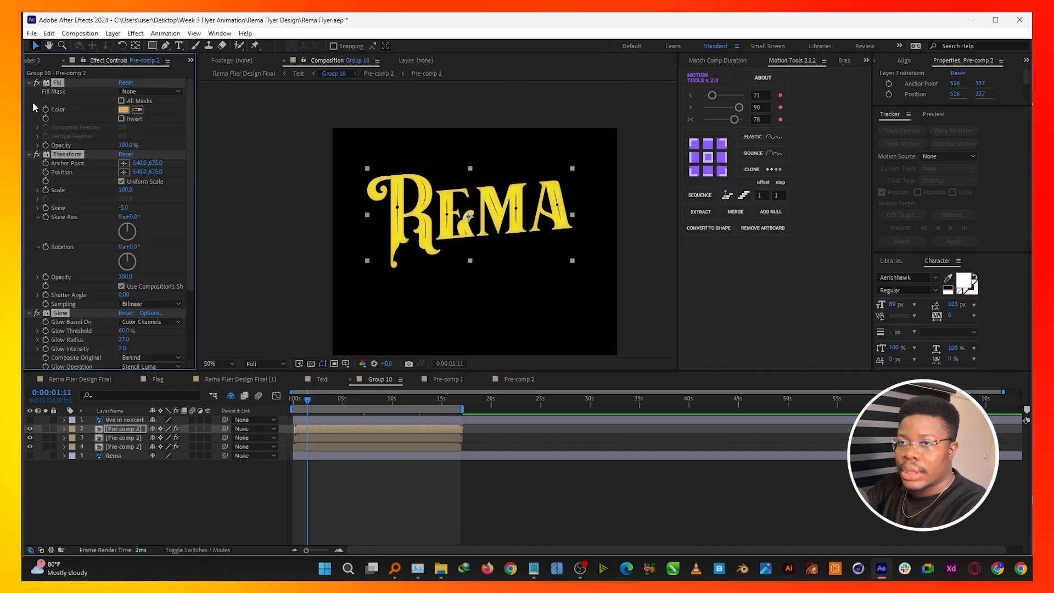
Delete only the Glow effect from the new title duplicate
{"action": "left_click", "coordinate": [29, 83]}
{"action": "left_click", "coordinate": [50, 128]}
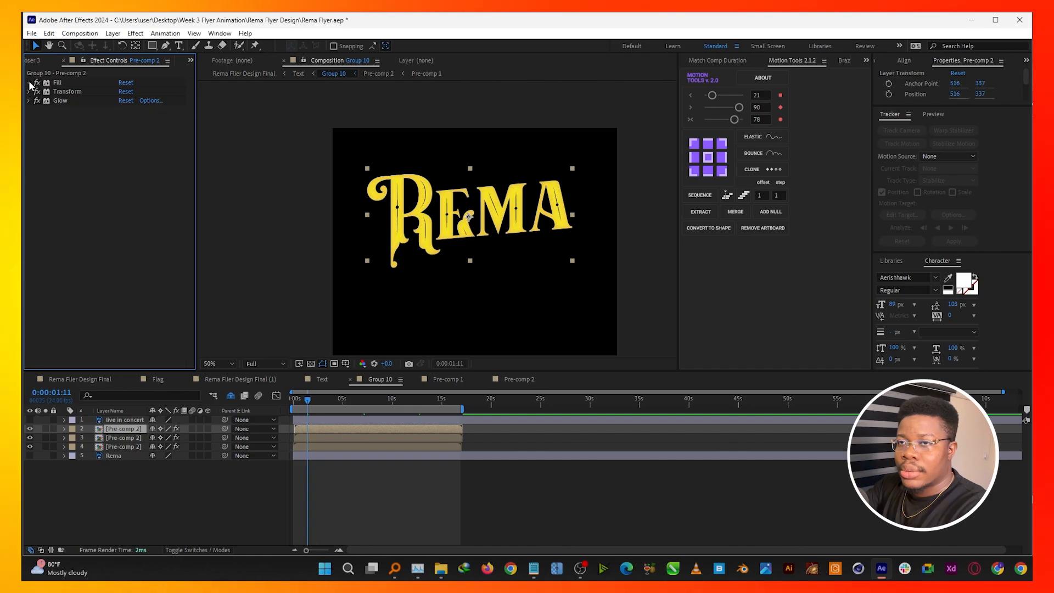
{"action": "left_click", "coordinate": [29, 83]}
{"action": "left_click", "coordinate": [37, 163]}
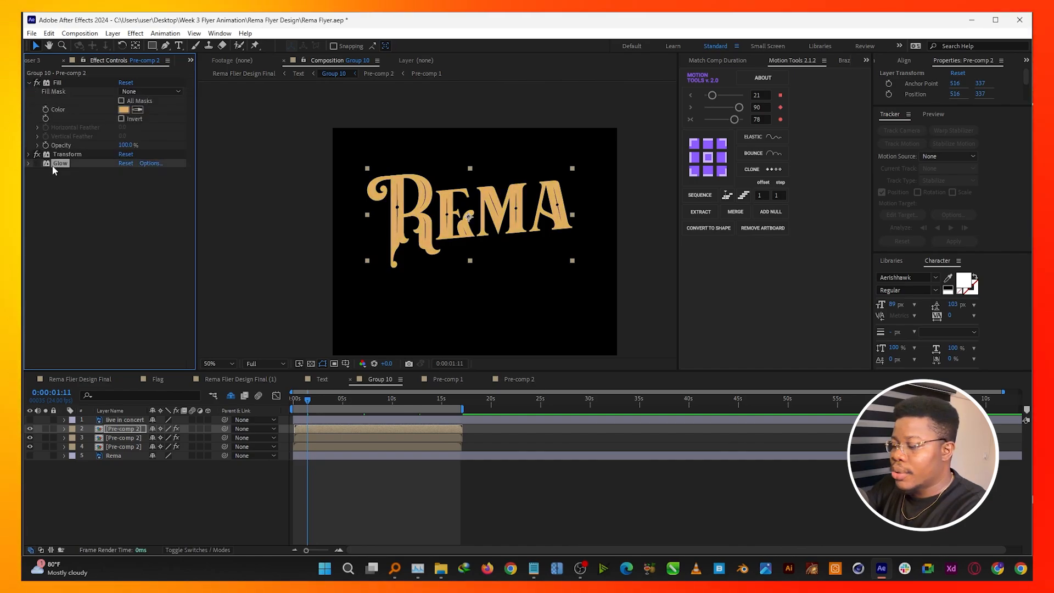
Change the Fill color of the new title duplicate to white (FFFFFF)
{"action": "left_click", "coordinate": [138, 109]}
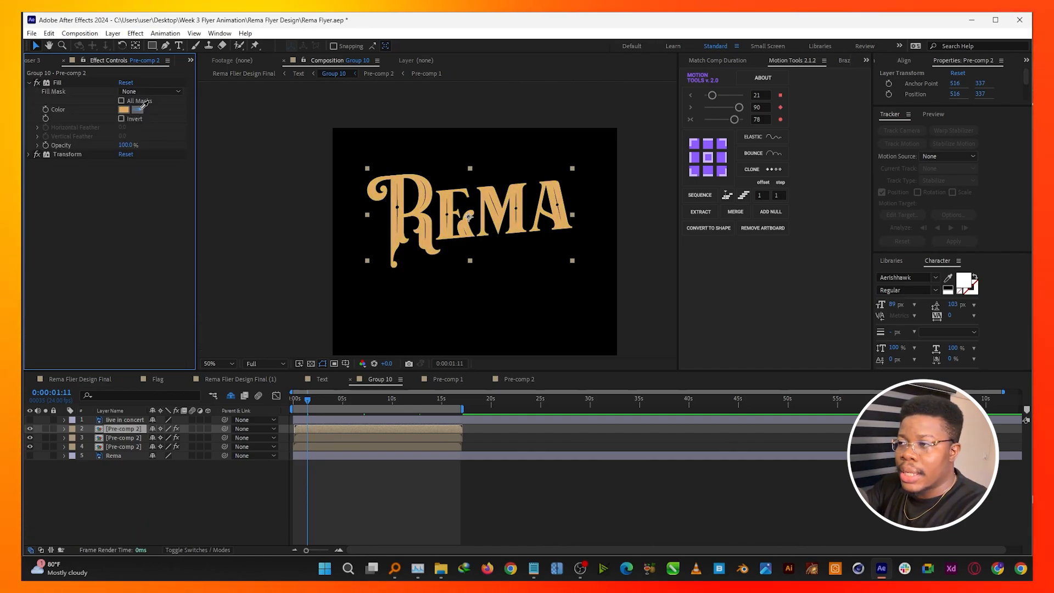
{"action": "left_click", "coordinate": [519, 199]}
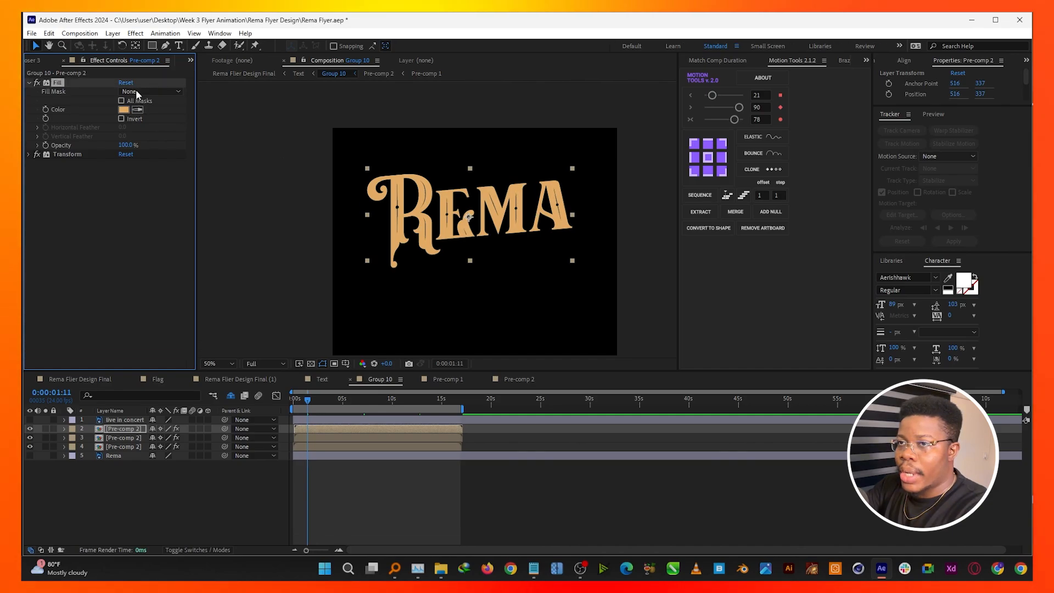
{"action": "left_click", "coordinate": [123, 109]}
{"action": "left_click_drag", "start_coordinate": [721, 168], "coordinate": [699, 136]}
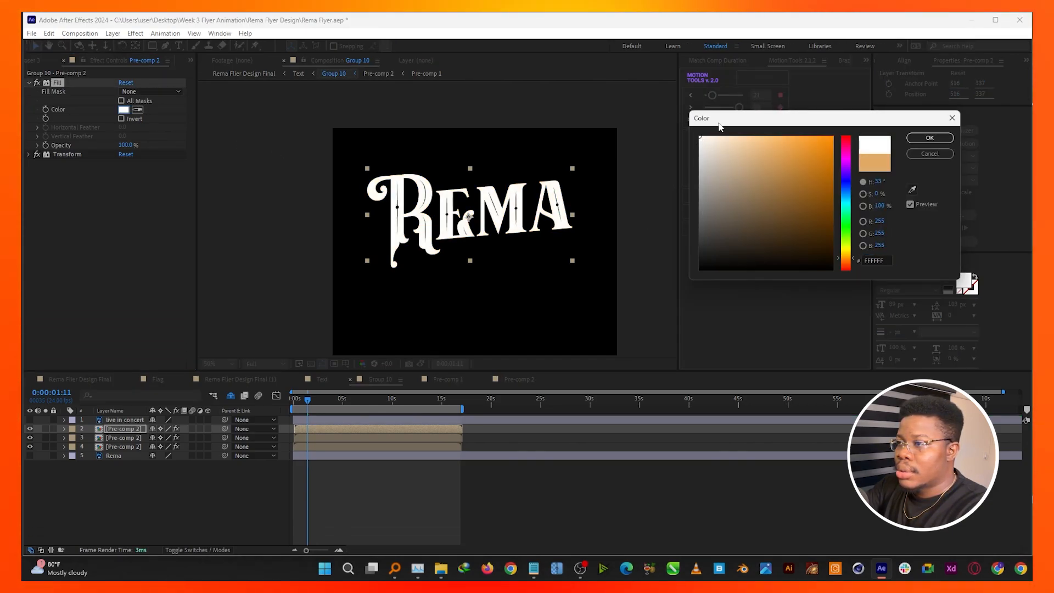
{"action": "left_click", "coordinate": [932, 139]}
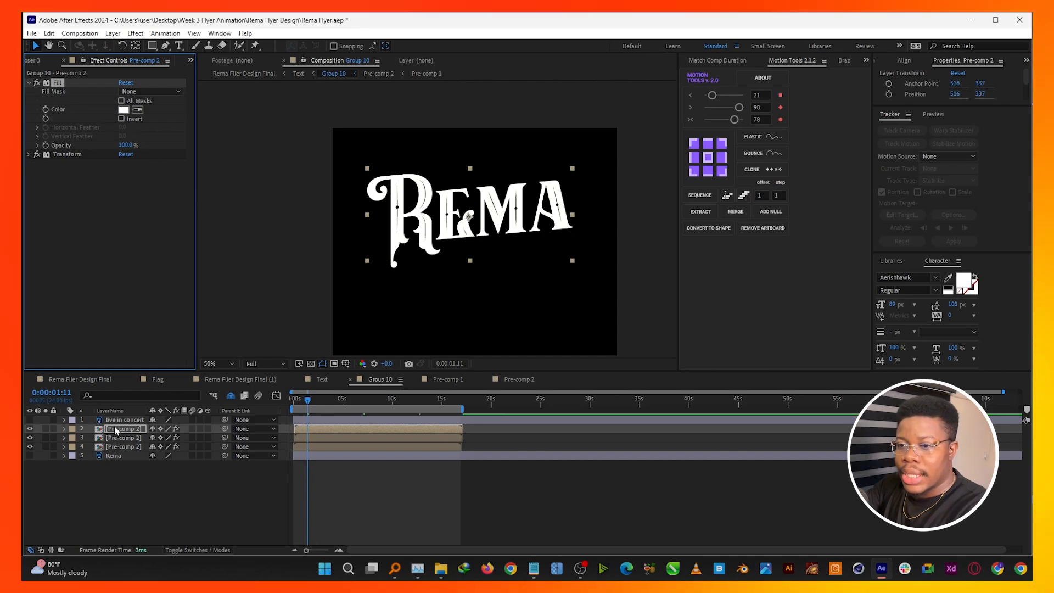
Apply a Gaussian Blur effect to the white top title copy in Group 10 and set its Blurriness to 40
{"action": "key", "text": "ctrl+space"}
{"action": "left_click", "coordinate": [133, 421]}
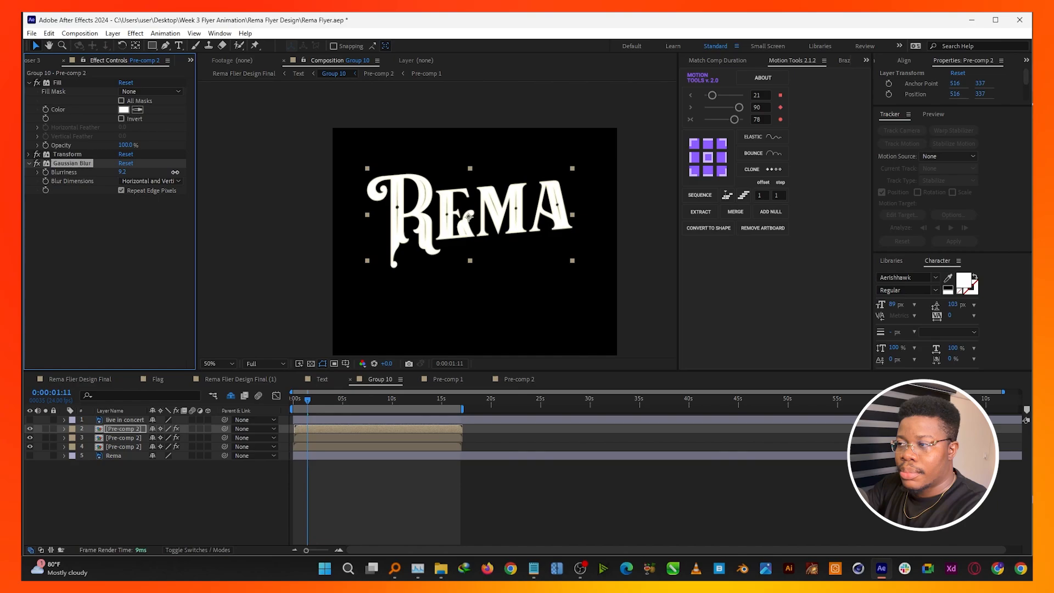
{"action": "left_click_drag", "start_coordinate": [122, 172], "coordinate": [340, 178]}
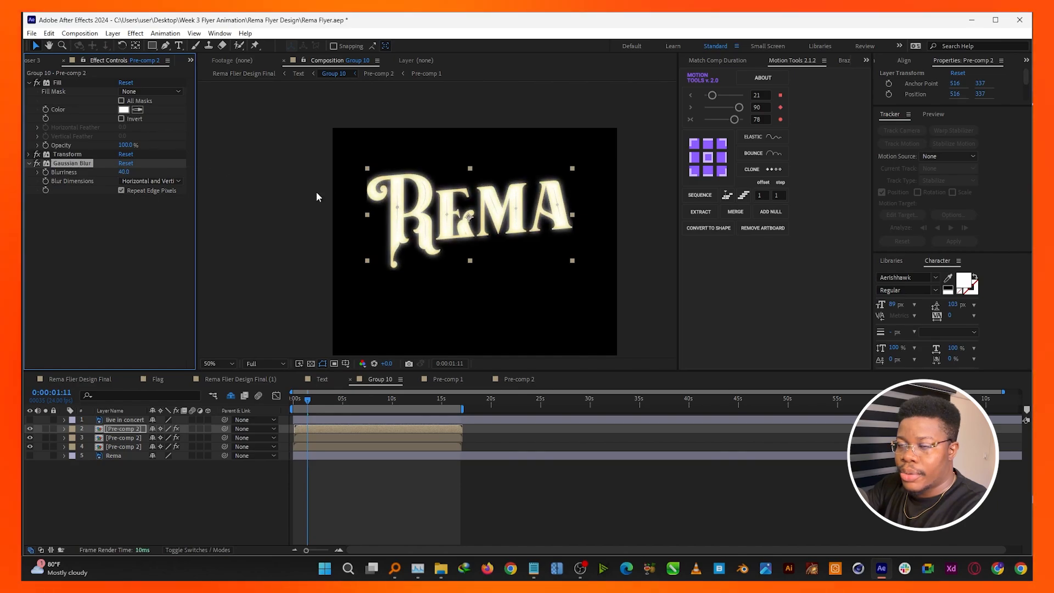
Change the blending mode of the blurred white title copy to Overlay
{"action": "left_click", "coordinate": [167, 547]}
{"action": "left_click", "coordinate": [164, 427]}
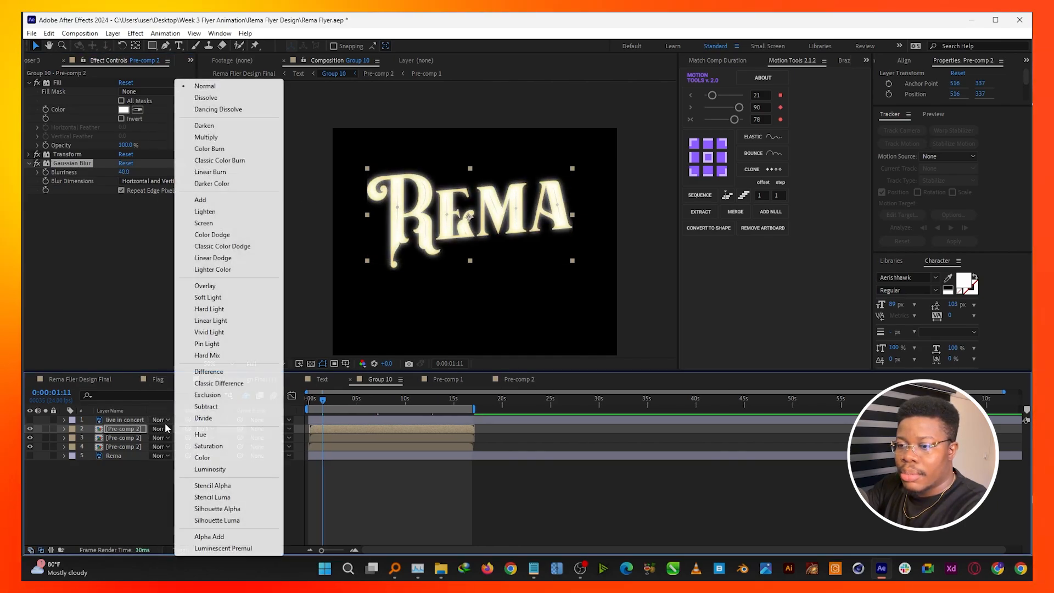
{"action": "left_click", "coordinate": [218, 286]}
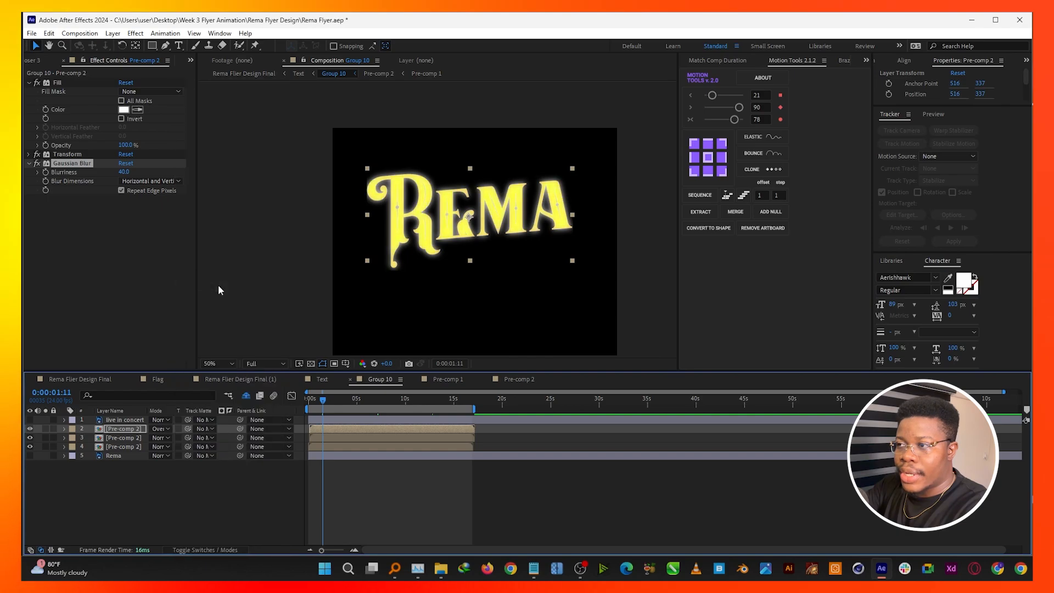
Set the opacity of the blurred white title copy to 40% and collapse its effect settings
{"action": "left_click", "coordinate": [120, 438]}
{"action": "left_click", "coordinate": [123, 429]}
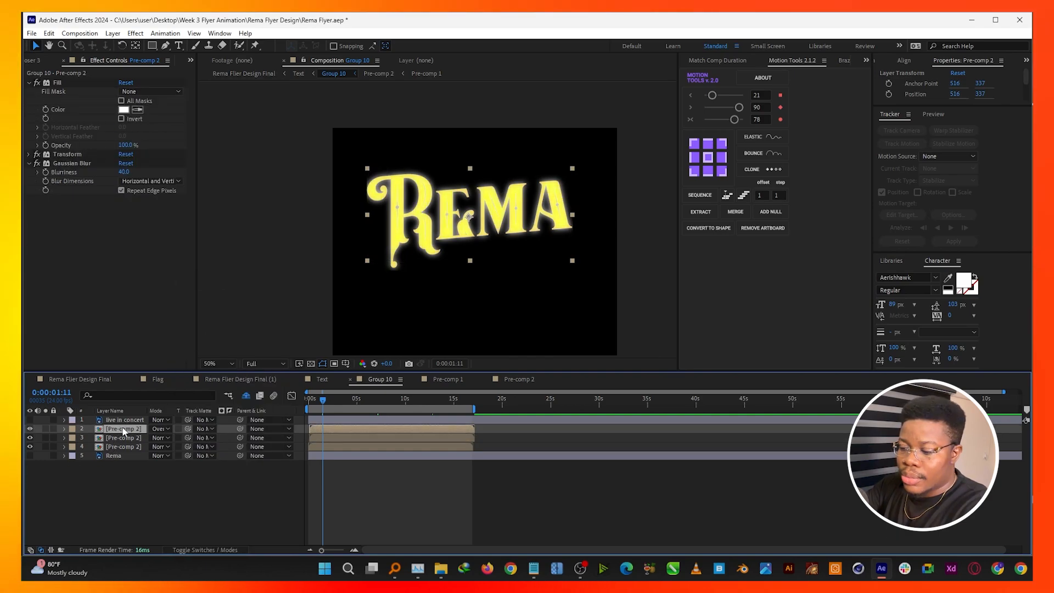
{"action": "key", "text": "t"}
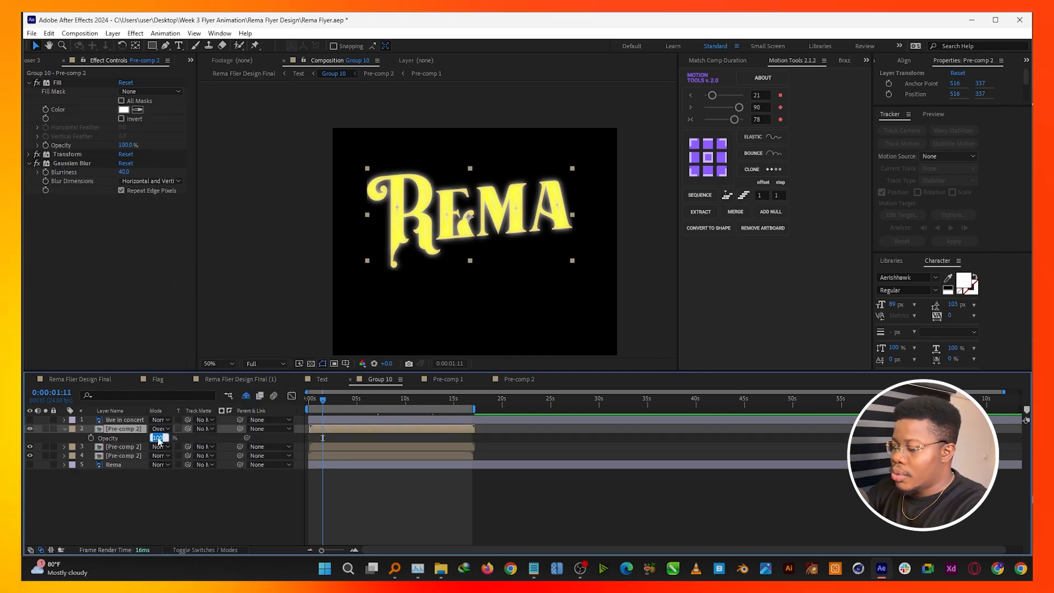
{"action": "type", "text": "40"}
{"action": "key", "text": "Return"}
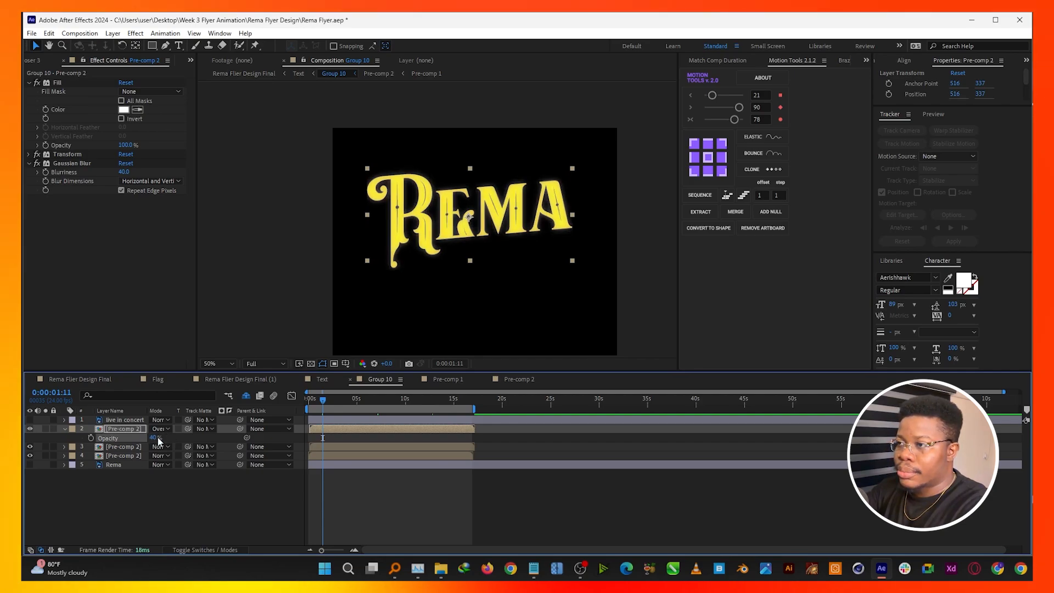
{"action": "left_click", "coordinate": [28, 83]}
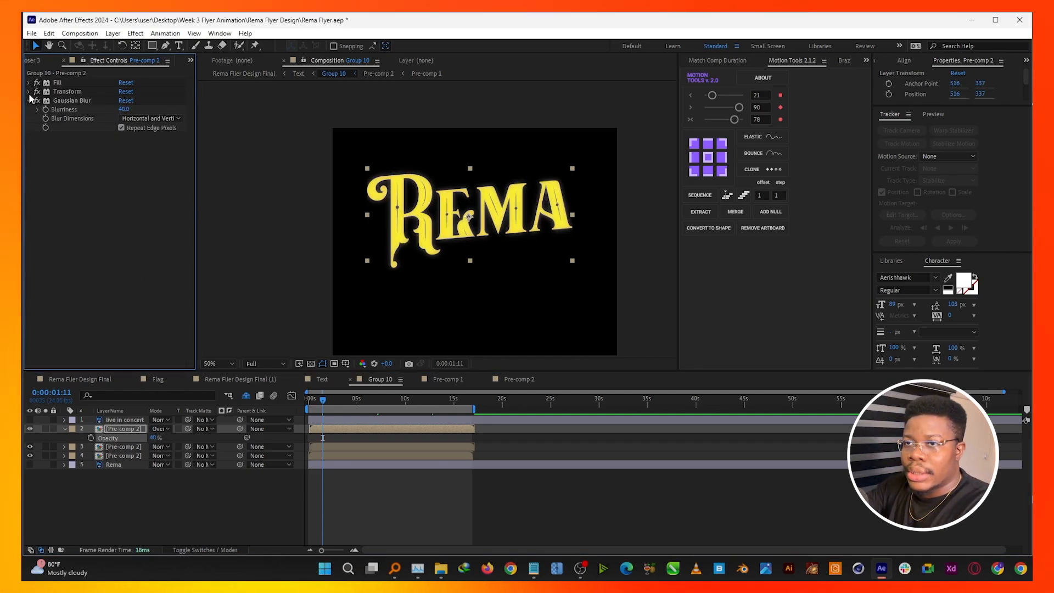
{"action": "left_click", "coordinate": [28, 92]}
{"action": "left_click", "coordinate": [29, 92]}
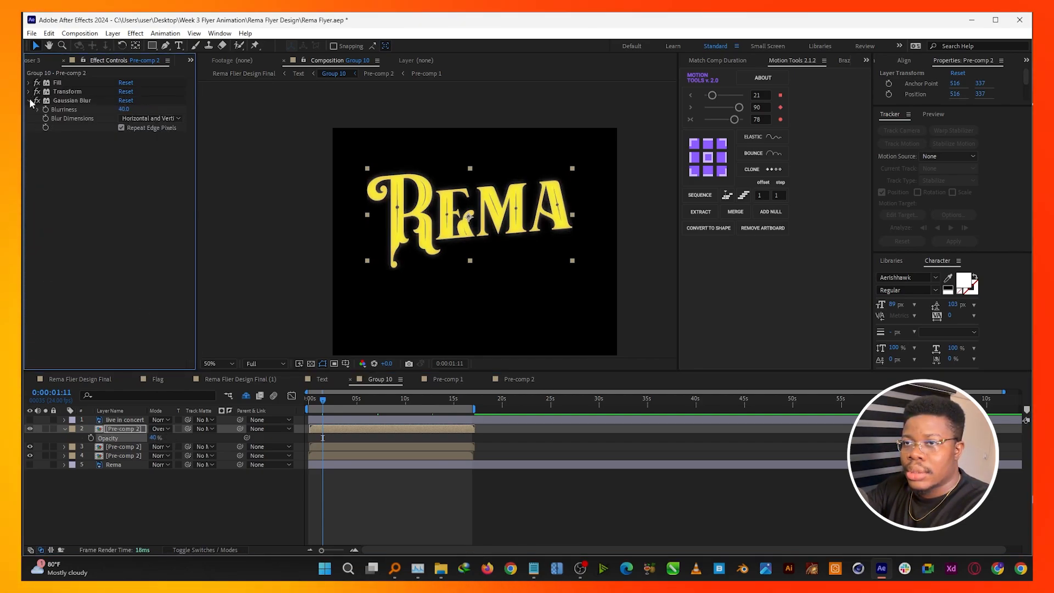
Preview the title animation in Group 10 from the beginning
{"action": "left_click", "coordinate": [261, 506]}
{"action": "left_click_drag", "start_coordinate": [322, 401], "coordinate": [300, 402]}
{"action": "key", "text": "space"}
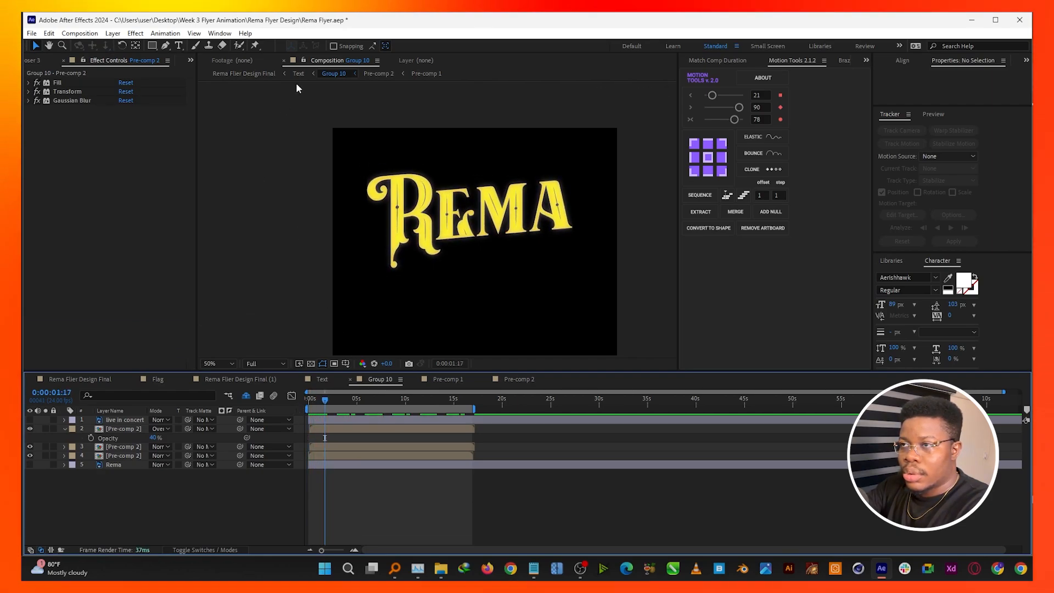
Play the Rema Flier Design Final composition from the start with the whole flyer fitted in view to check the title animation
{"action": "left_click", "coordinate": [273, 74]}
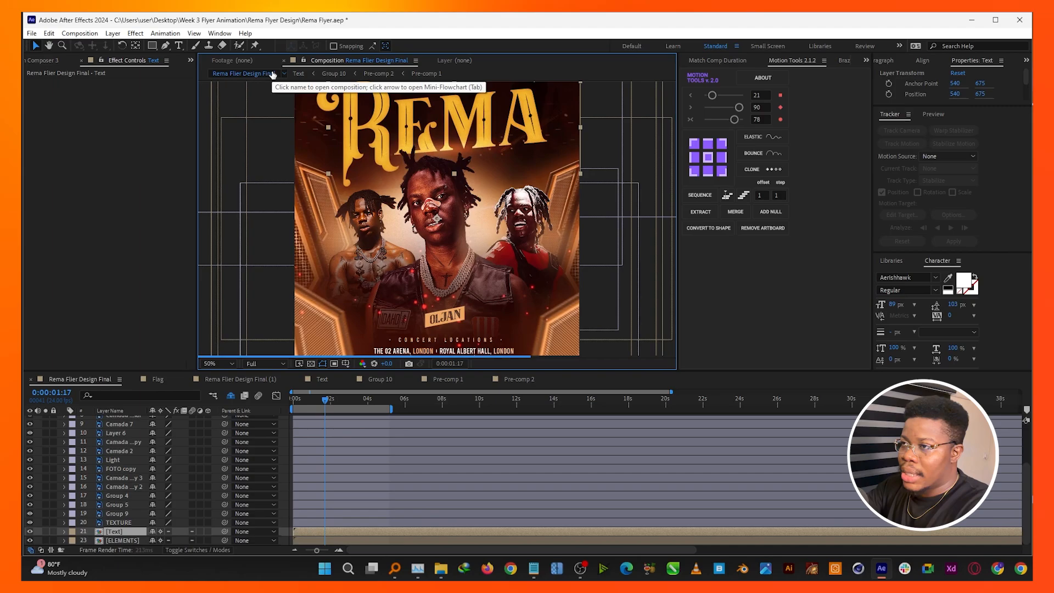
{"action": "left_click_drag", "start_coordinate": [329, 401], "coordinate": [284, 401]}
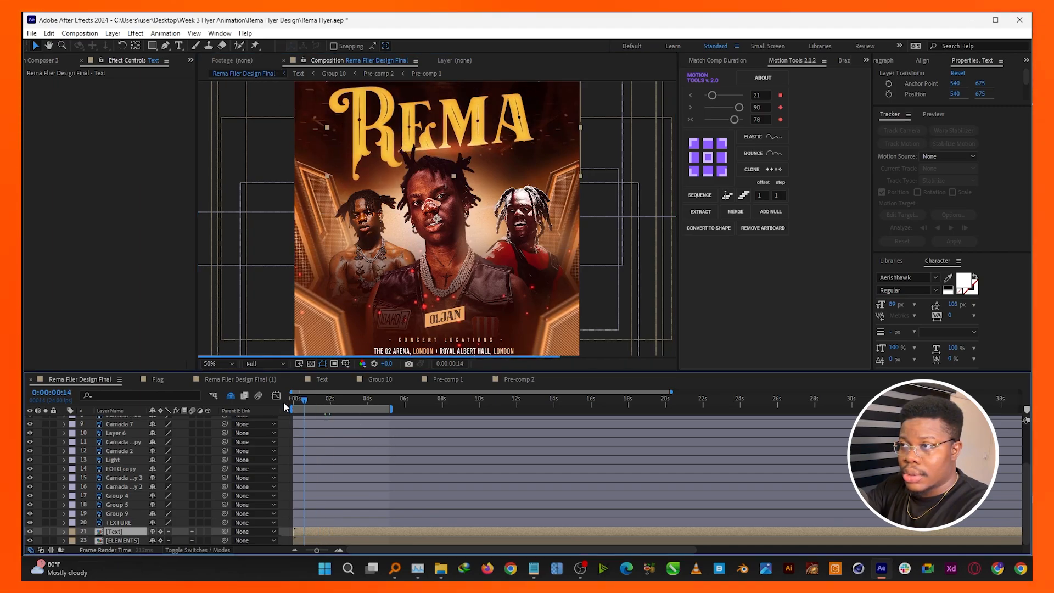
{"action": "key", "text": "space"}
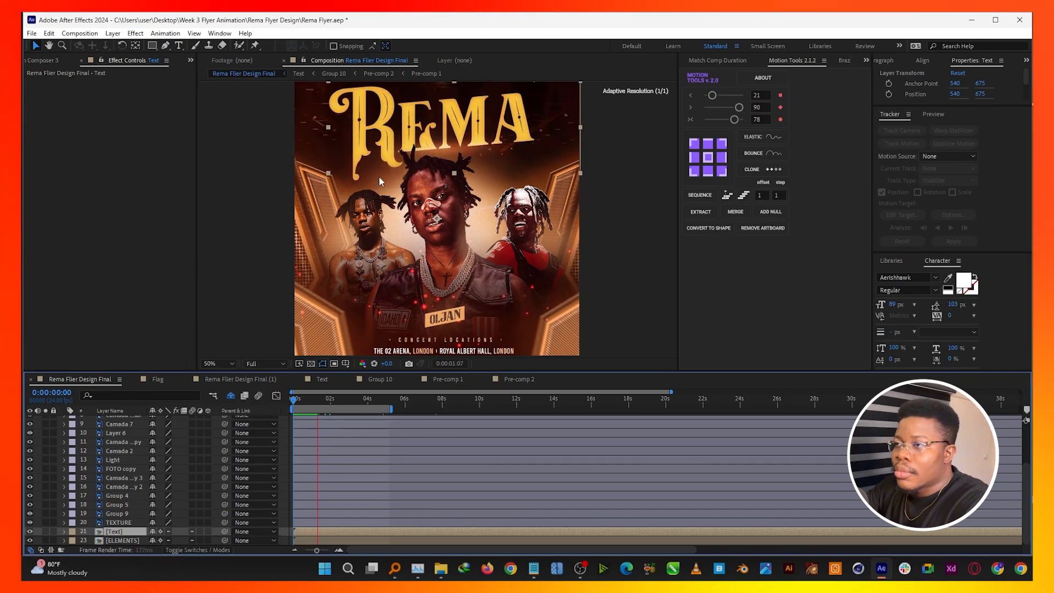
{"action": "scroll", "coordinate": [380, 178], "scroll_direction": "down", "scroll_amount": 2}
{"action": "scroll", "coordinate": [380, 176], "scroll_direction": "up", "scroll_amount": 2}
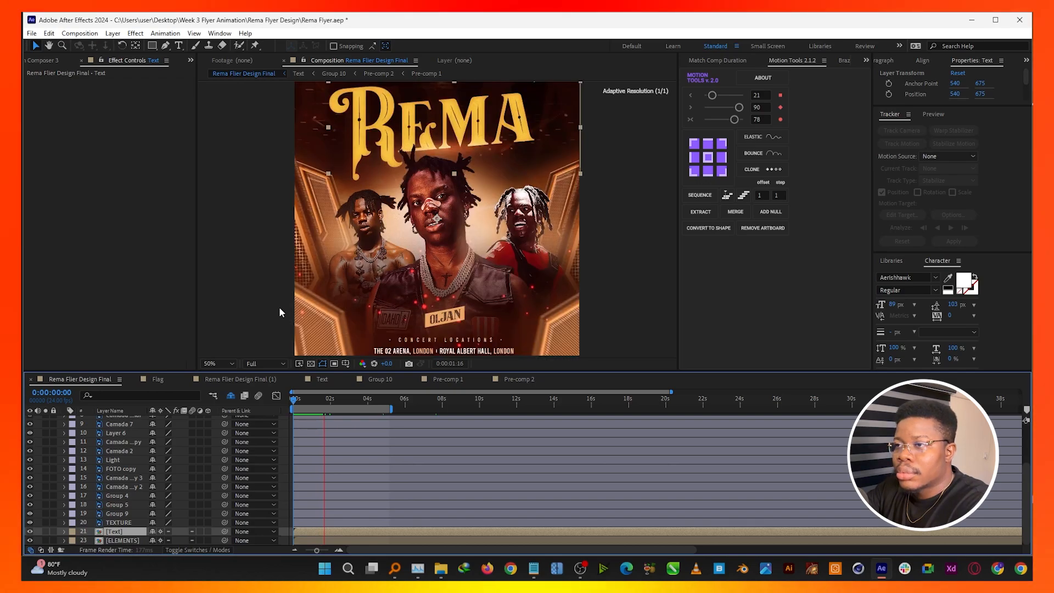
{"action": "left_click", "coordinate": [222, 360]}
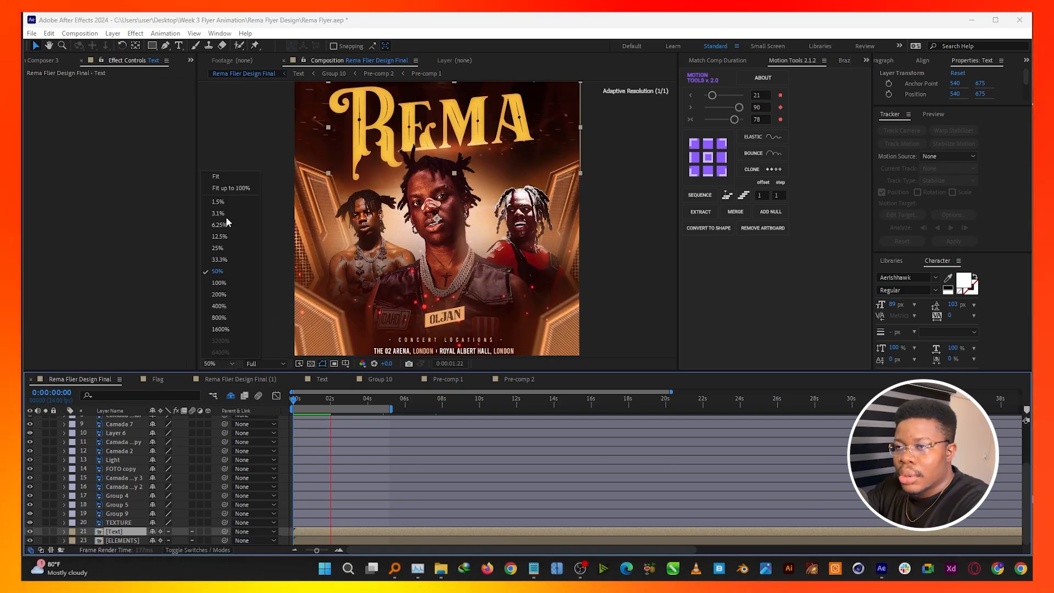
{"action": "left_click", "coordinate": [217, 172]}
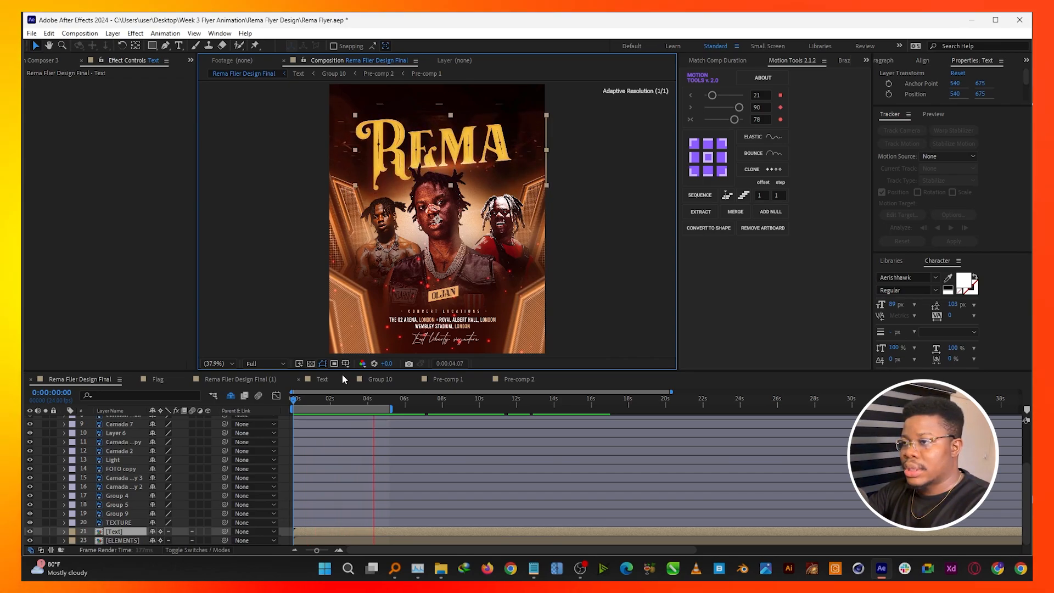
{"action": "left_click", "coordinate": [286, 449]}
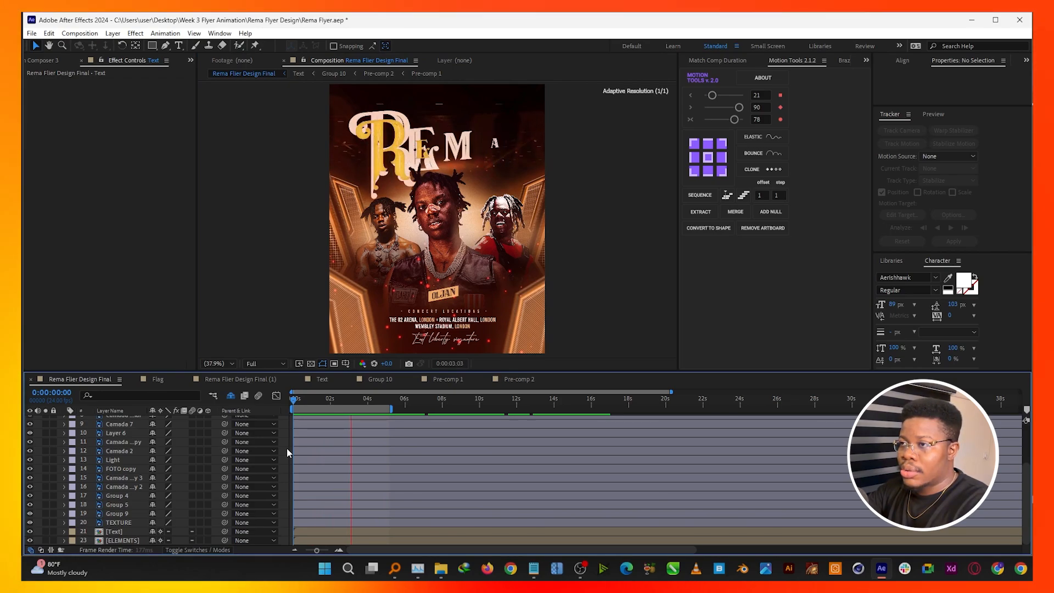
{"action": "key", "text": "space"}
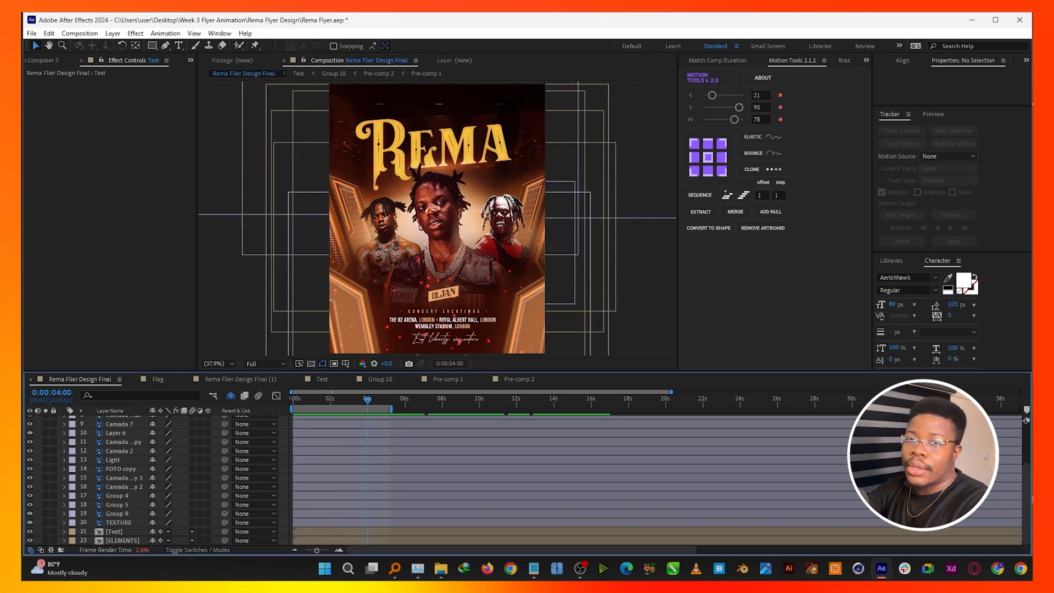